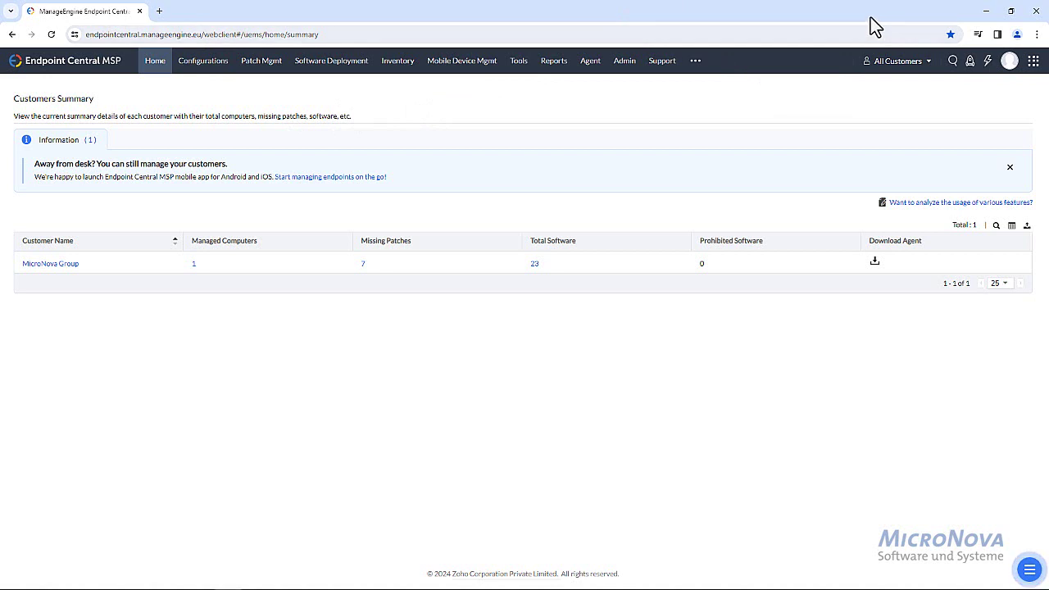
Switch the browser to full screen, select the MicroNova Group customer and look through its summary dashboard
key(F11)
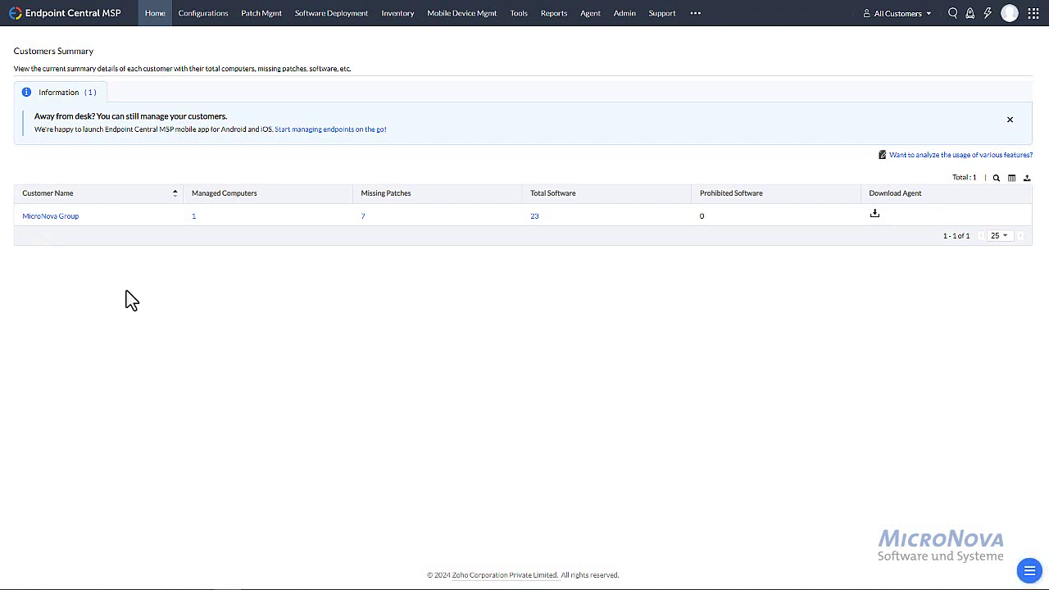
click(926, 17)
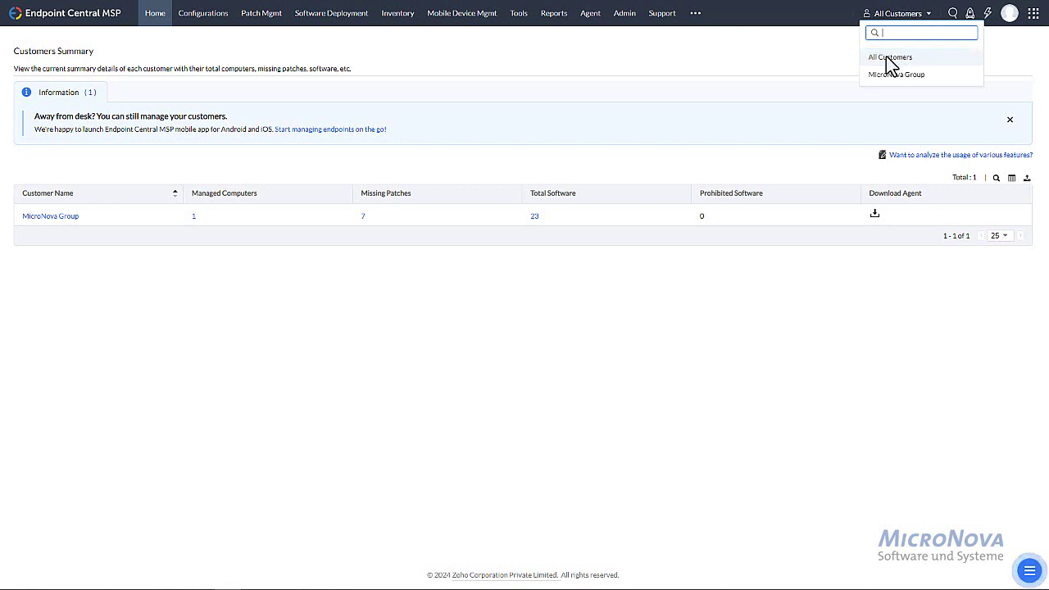
click(901, 76)
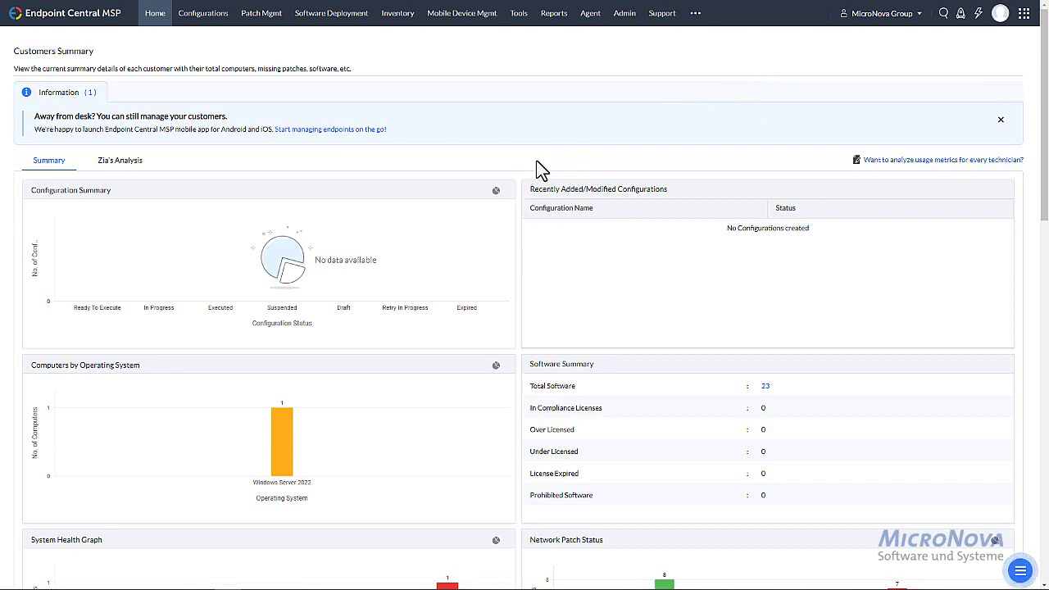
scroll(513, 230, down, 5)
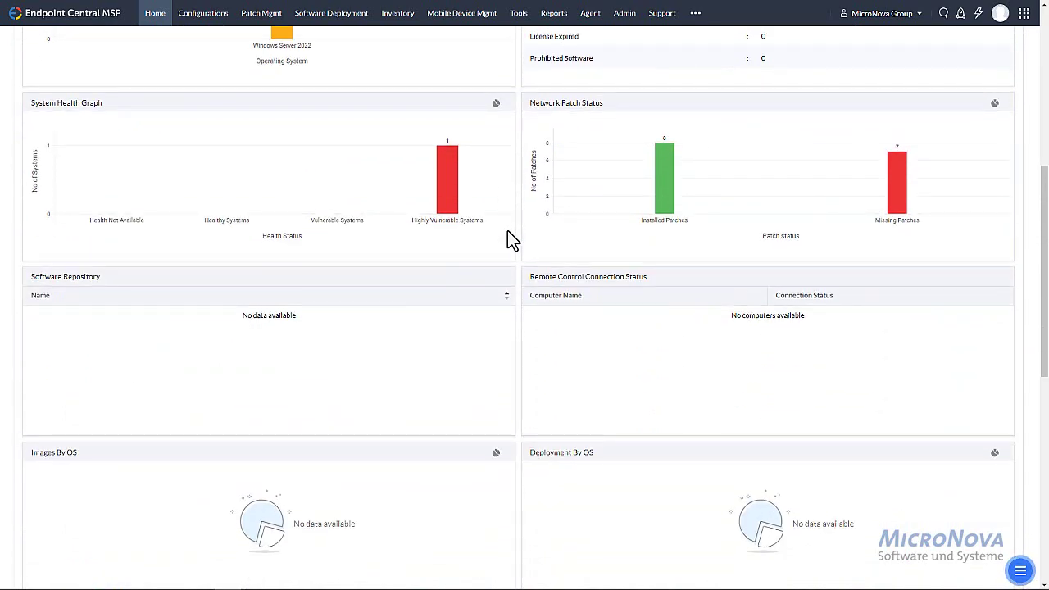
scroll(507, 232, up, 5)
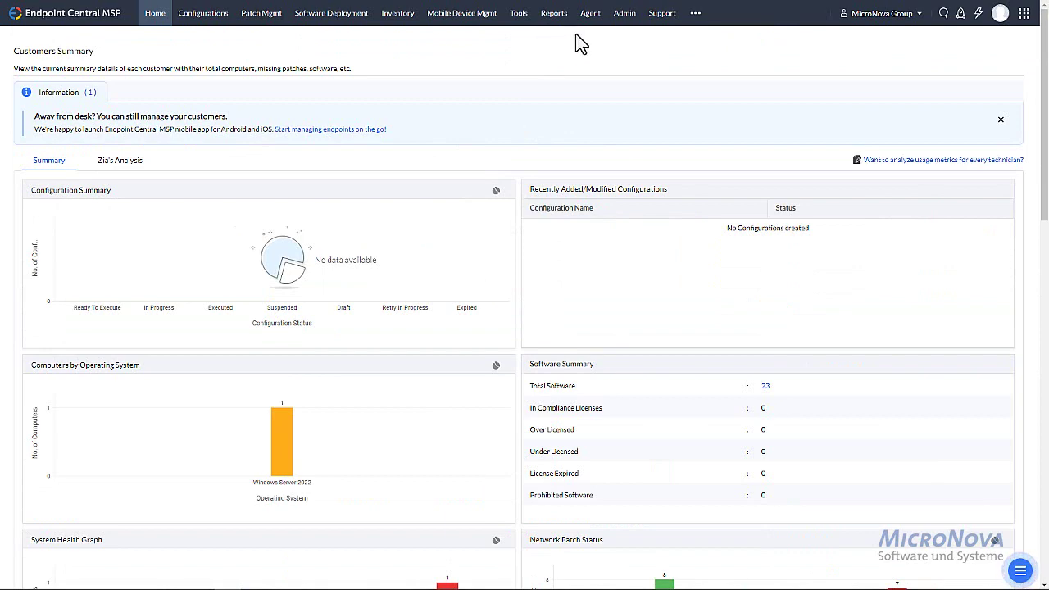
Open the add-user form in the administration's User Administration and examine its fields and selectable roles
click(623, 15)
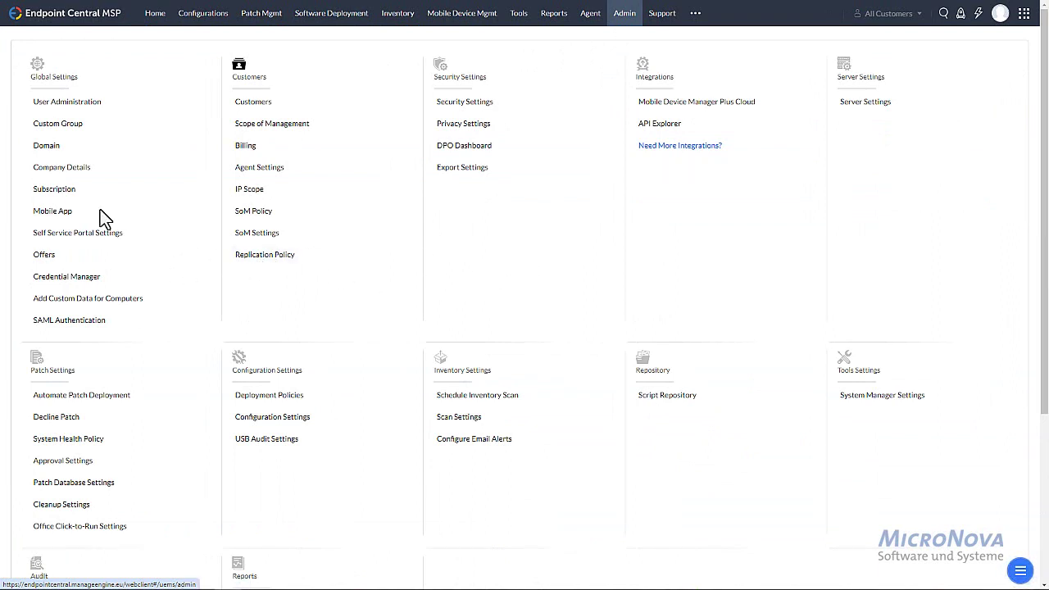
click(70, 103)
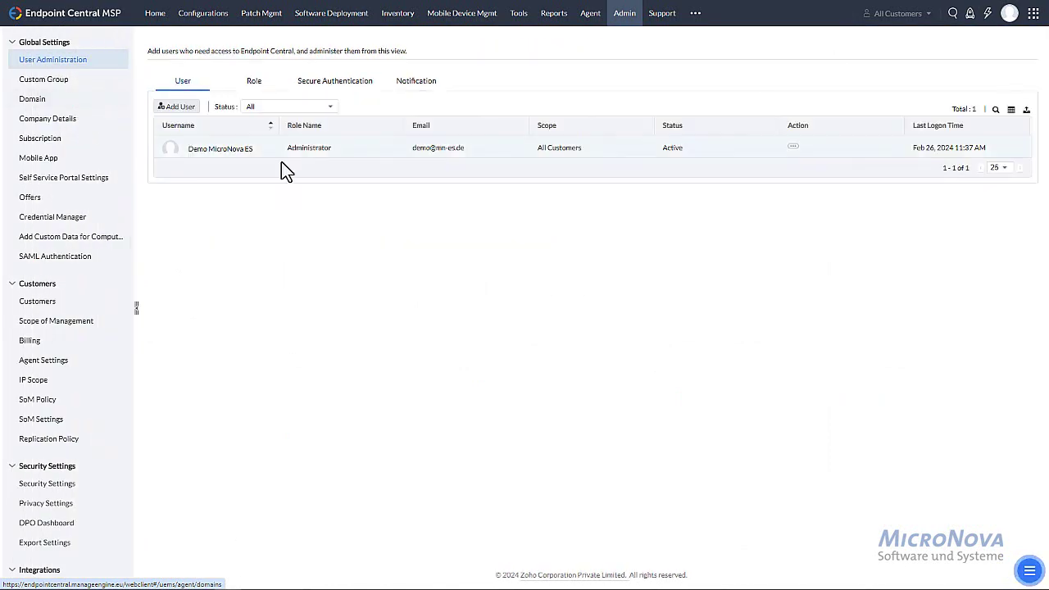
click(180, 108)
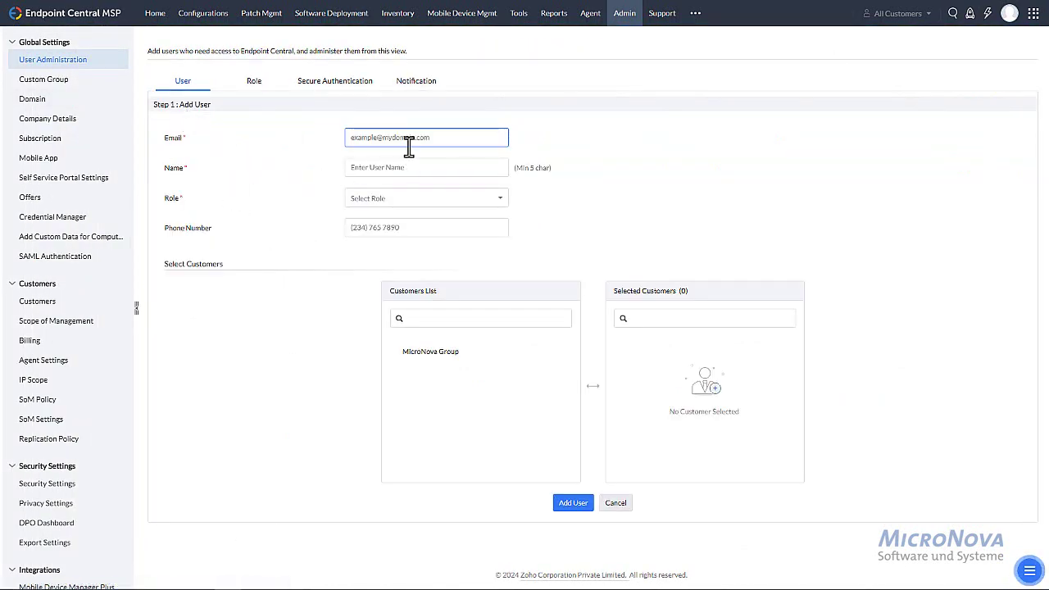
click(408, 205)
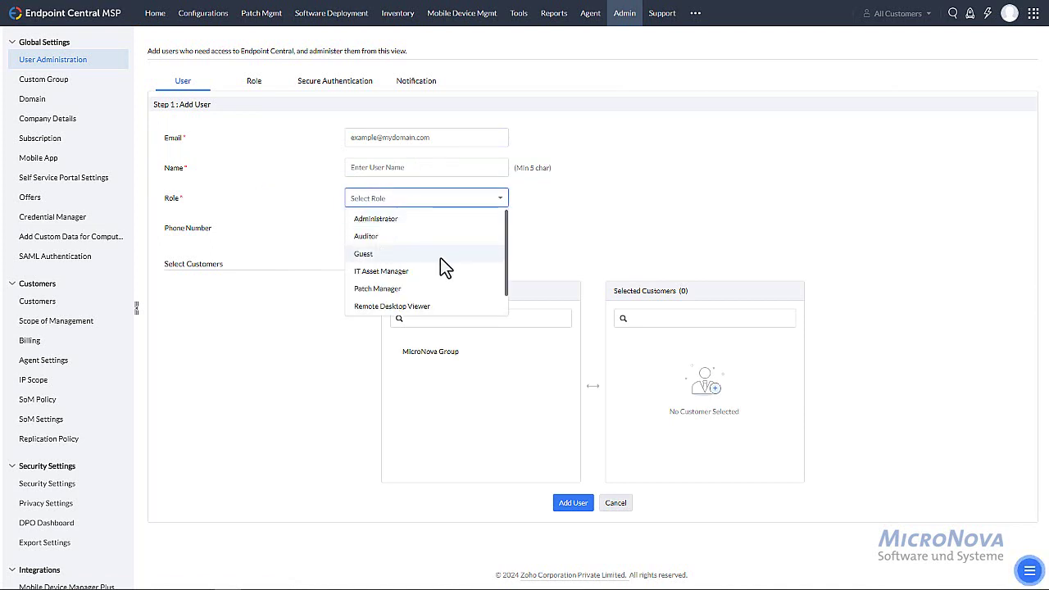
scroll(434, 260, down, 1)
scroll(432, 261, down, 1)
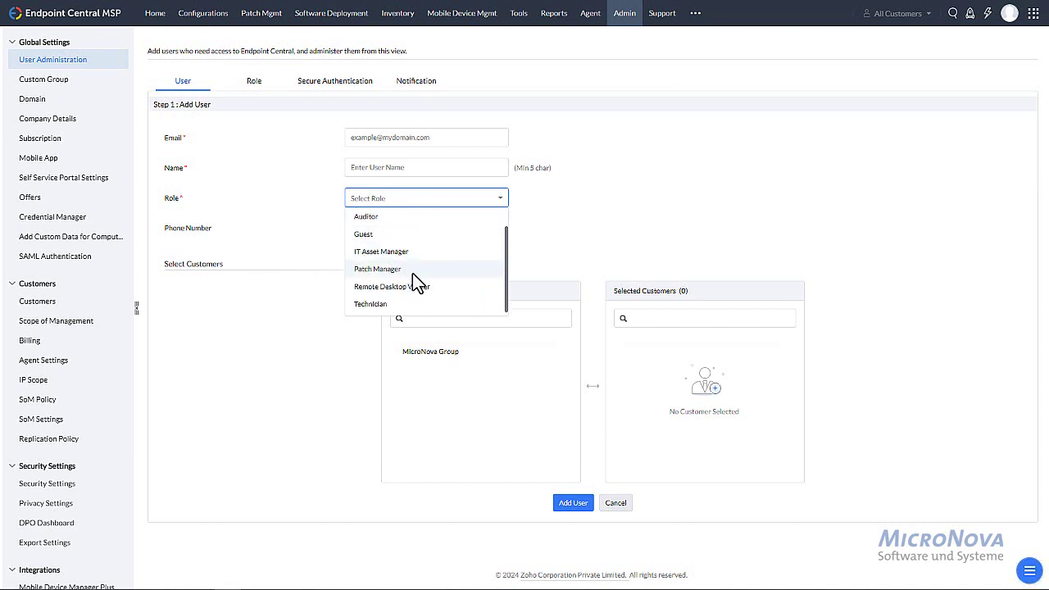
click(706, 201)
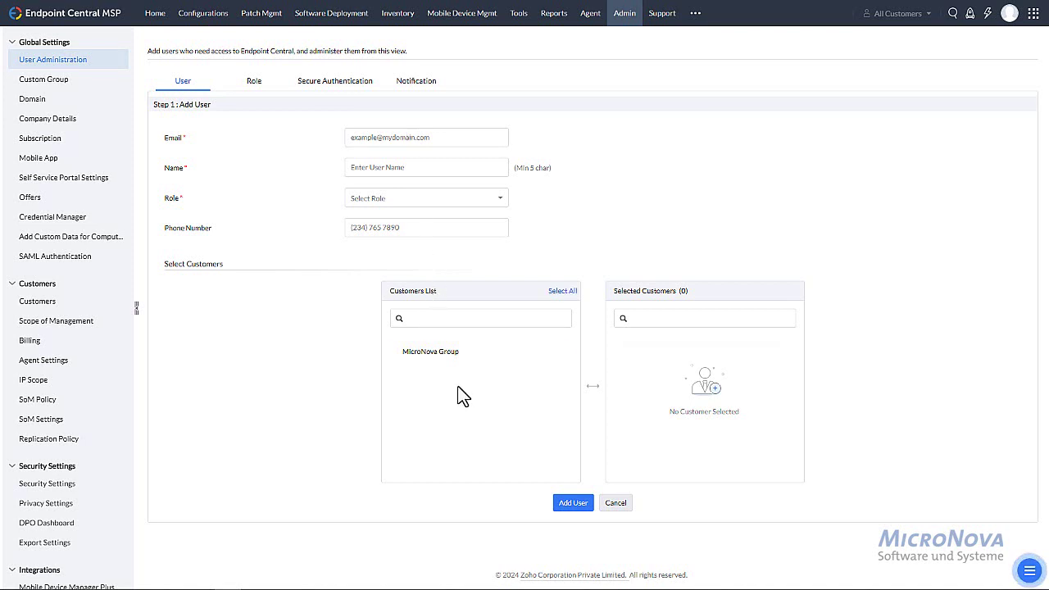
Open the form for defining a new user role and examine its endpoint and MDM module permissions
click(254, 91)
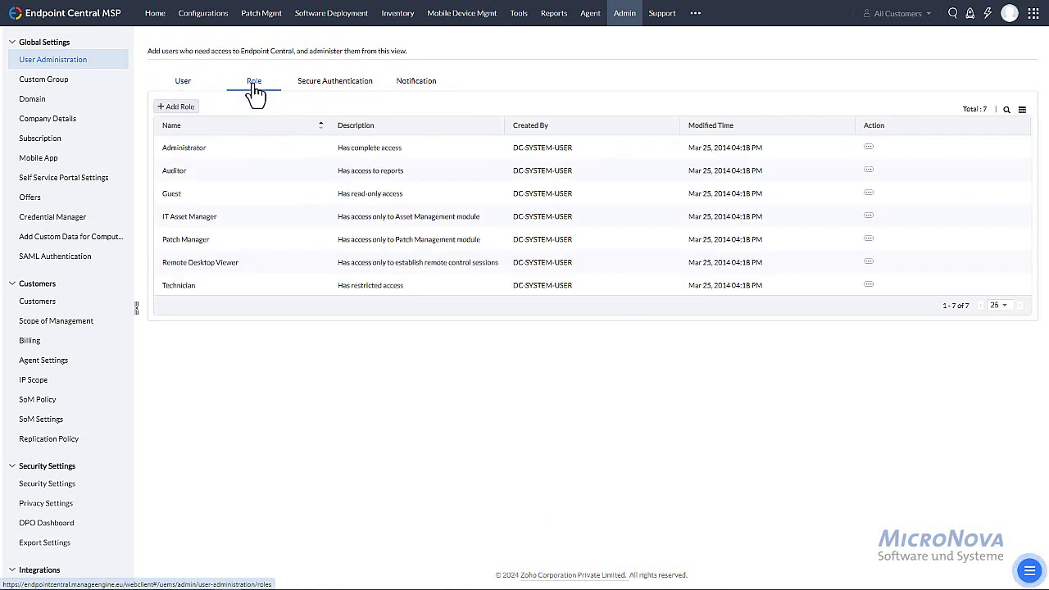
click(179, 107)
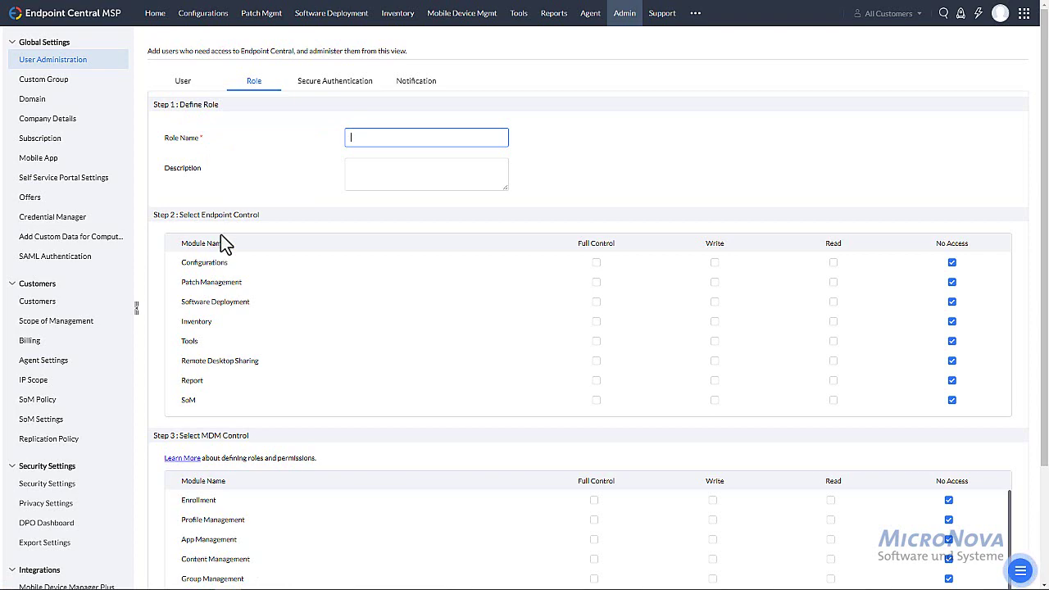
scroll(222, 241, down, 3)
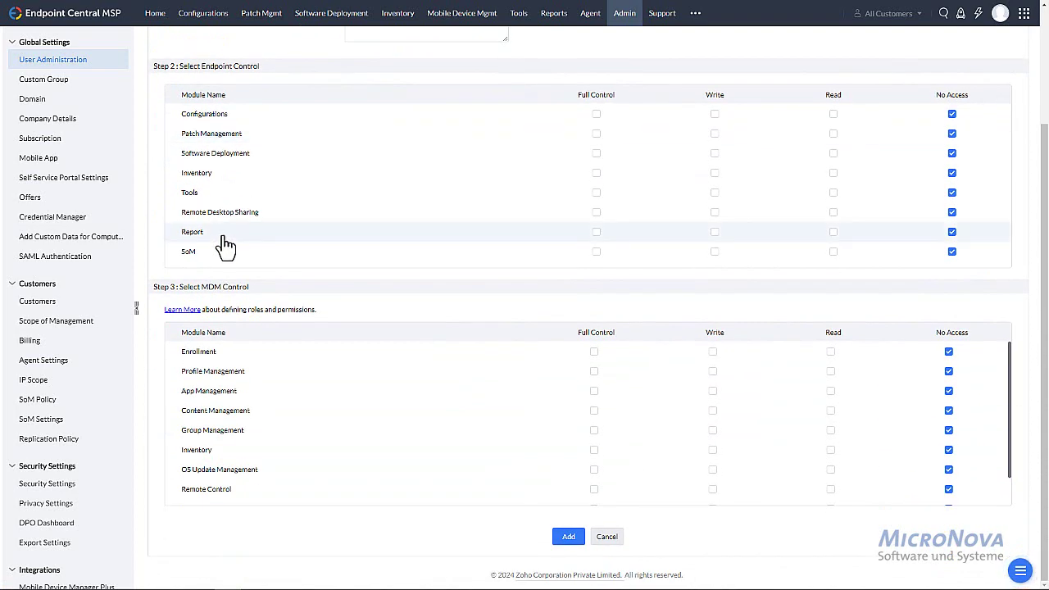
scroll(225, 245, up, 3)
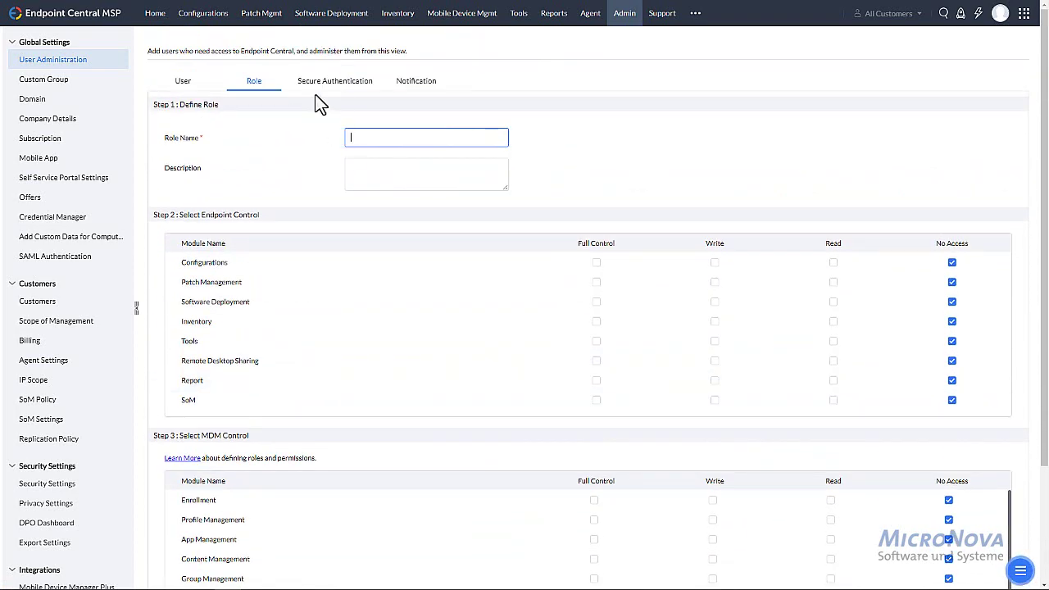
View the Secure Authentication settings for users, and return to the User Administration user list
click(335, 92)
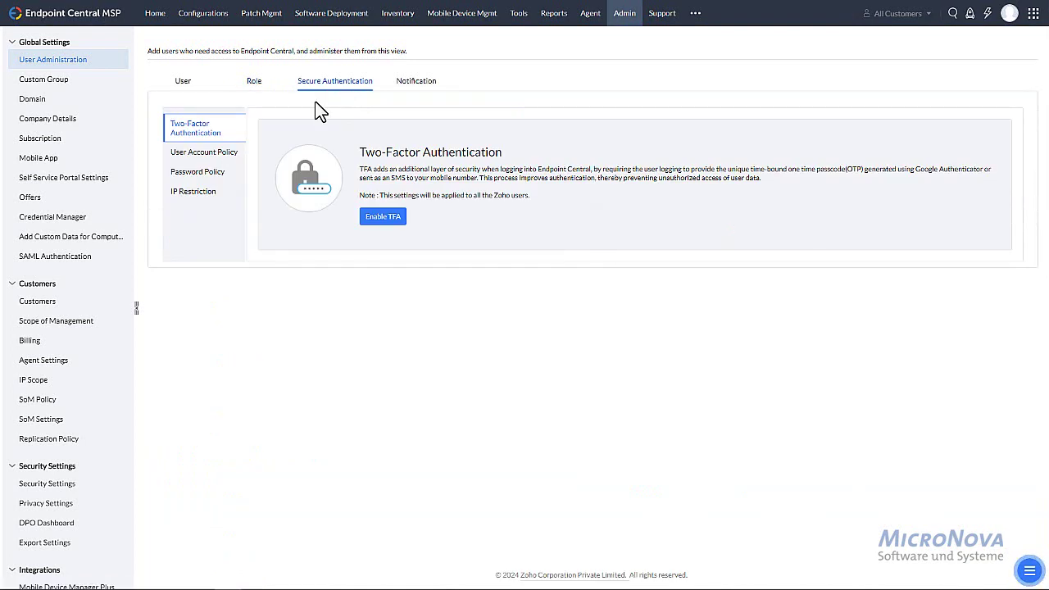
click(183, 91)
click(70, 65)
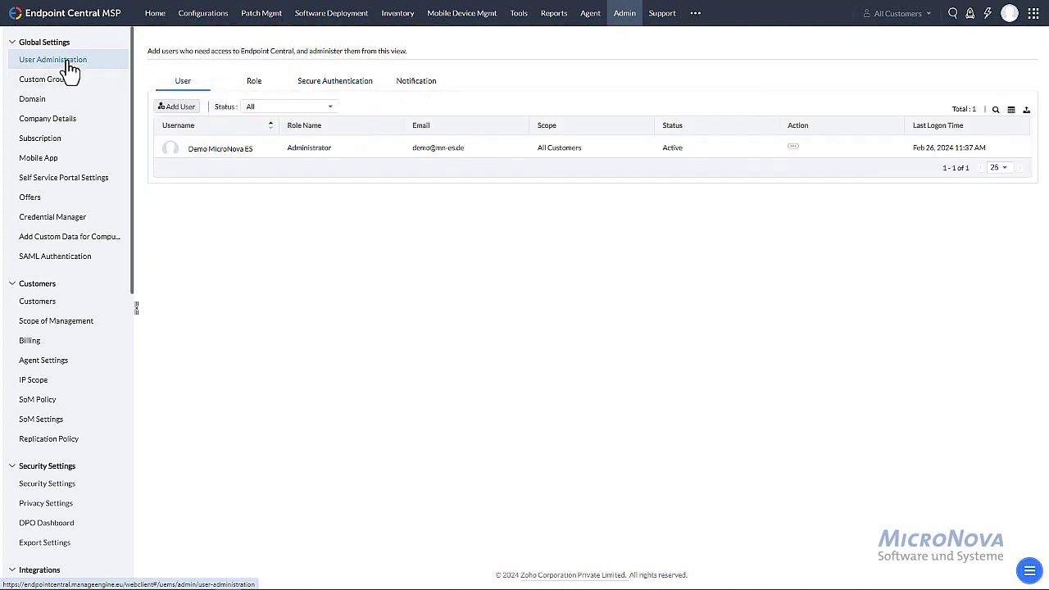
Examine the new-customer form's General Details, Licensing and Rebranding sections, and cancel without adding a customer
click(628, 18)
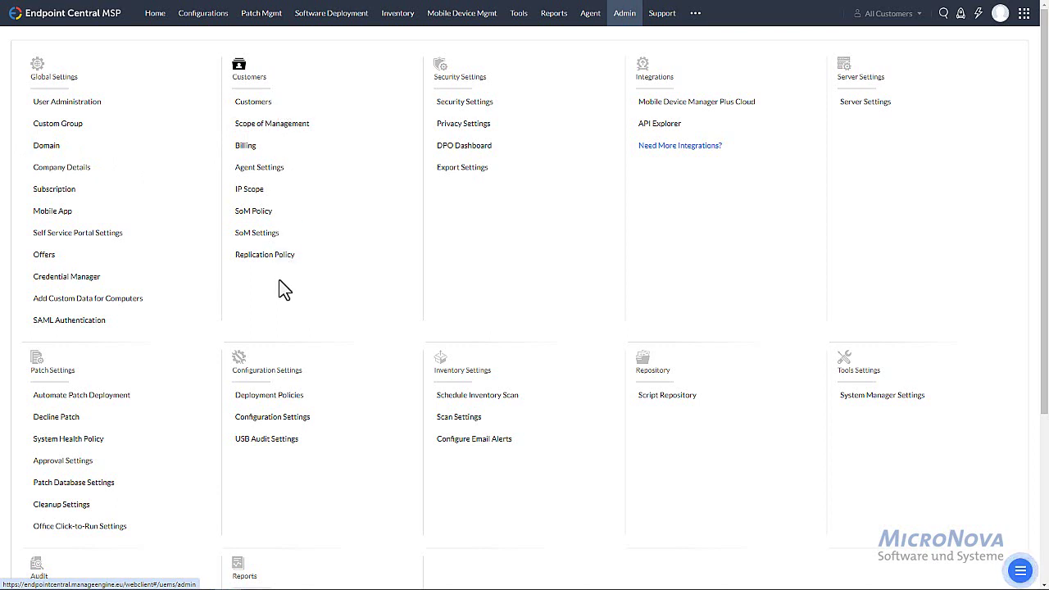
click(258, 112)
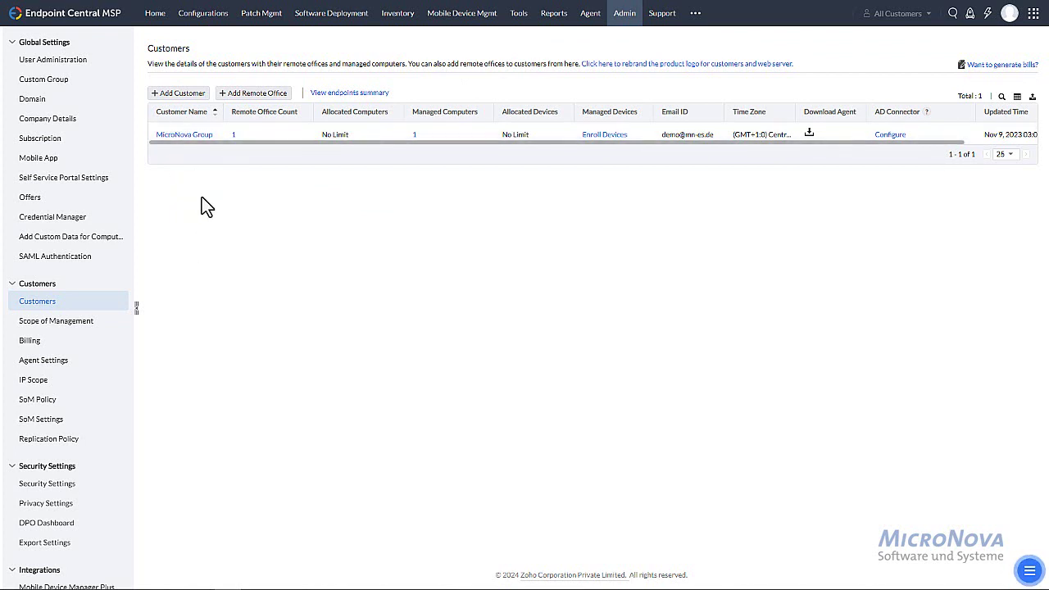
click(194, 95)
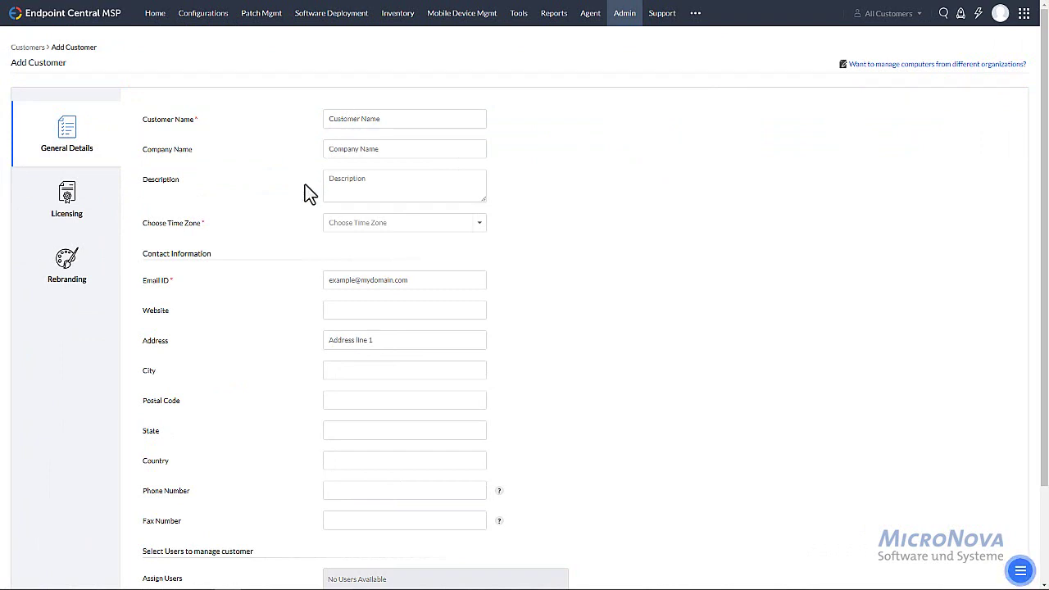
scroll(284, 311, down, 3)
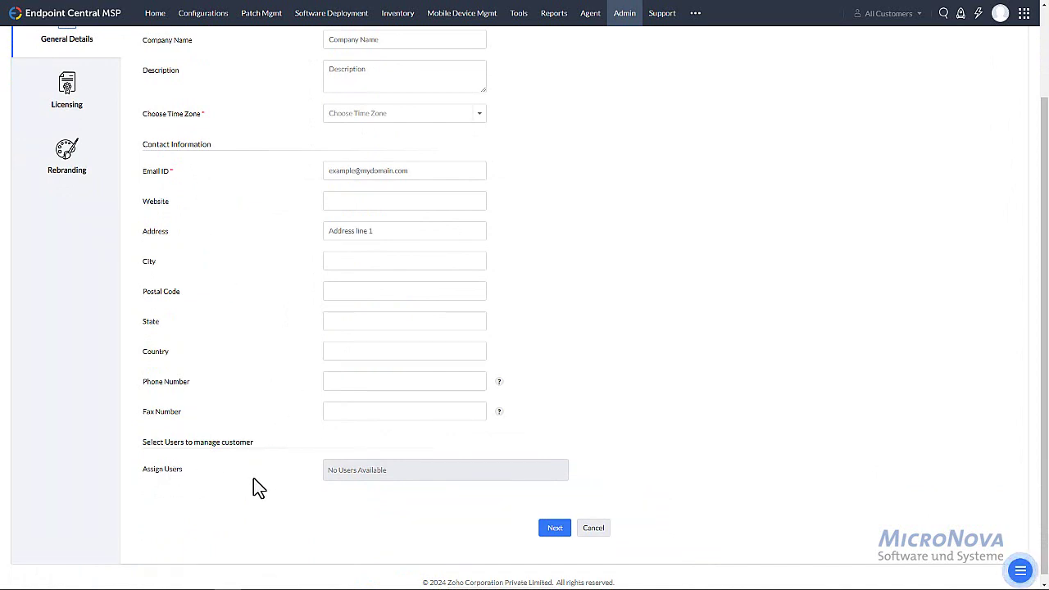
scroll(254, 478, up, 2)
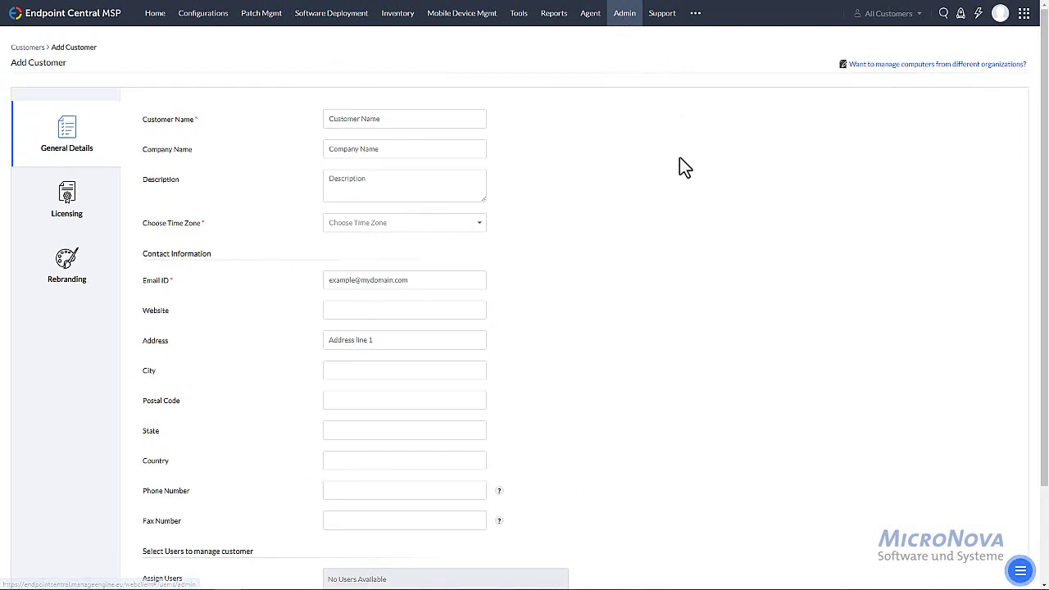
click(67, 228)
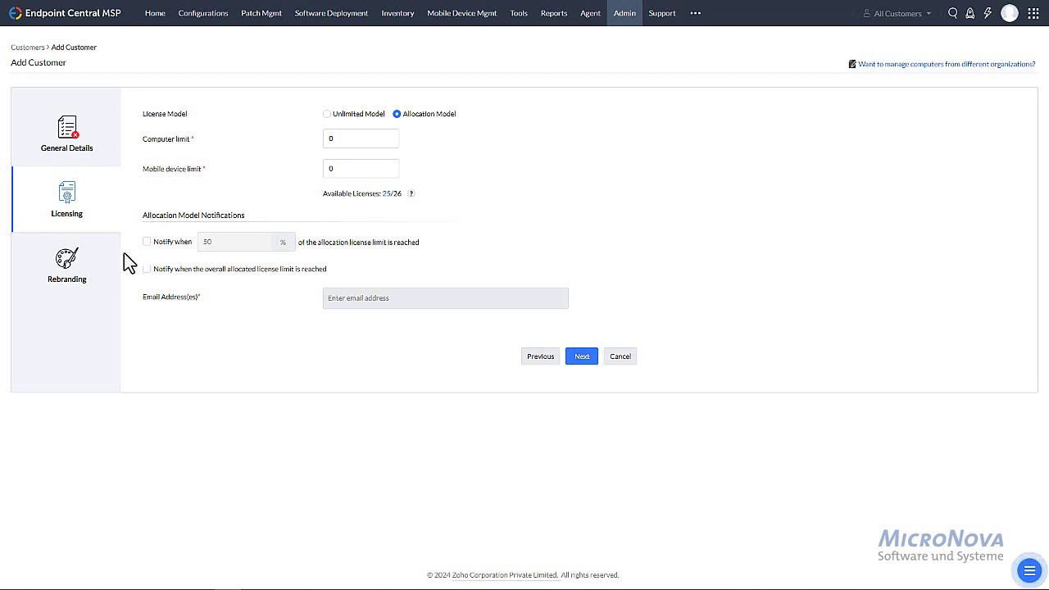
click(69, 270)
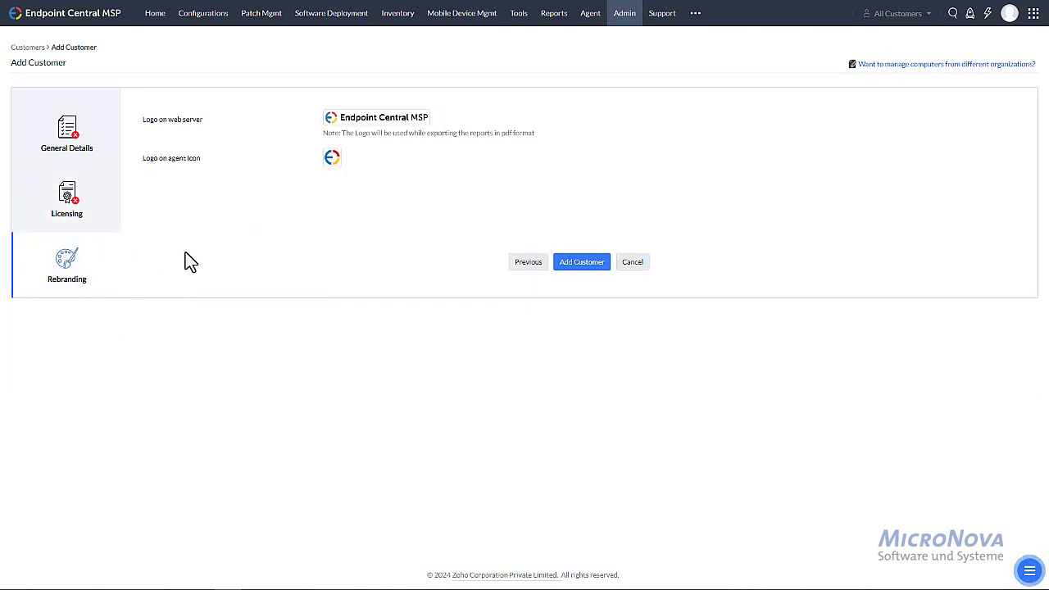
click(637, 267)
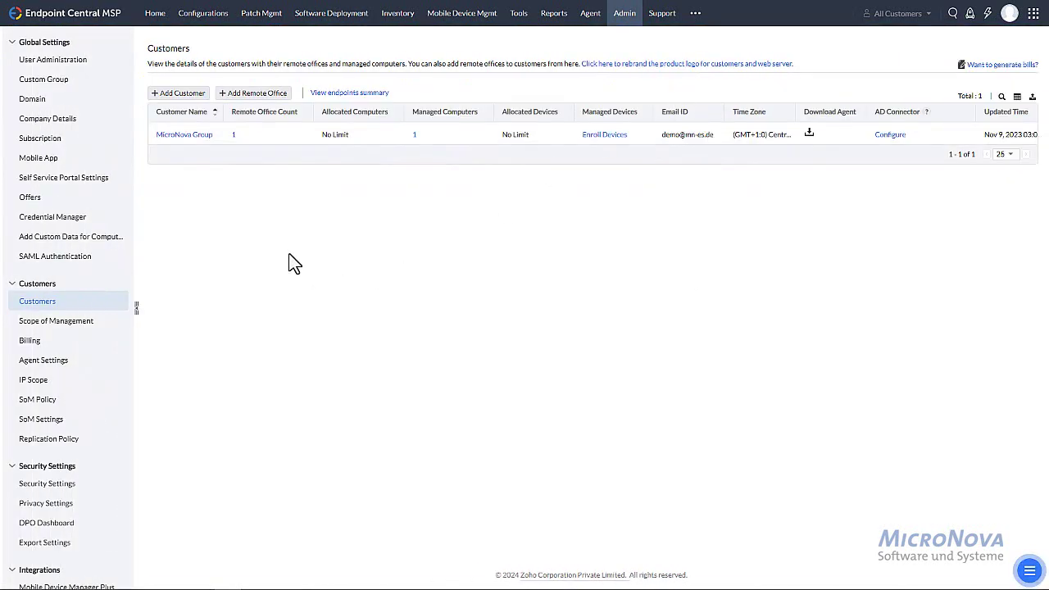
Start a new service plan in the customer billing settings and name it MicroNova
click(28, 341)
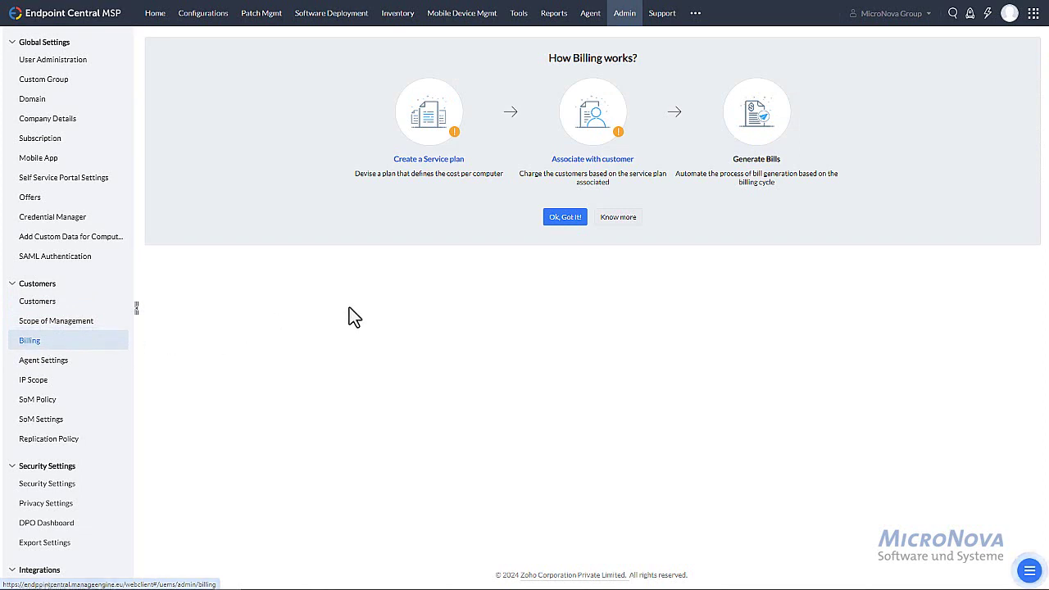
click(437, 164)
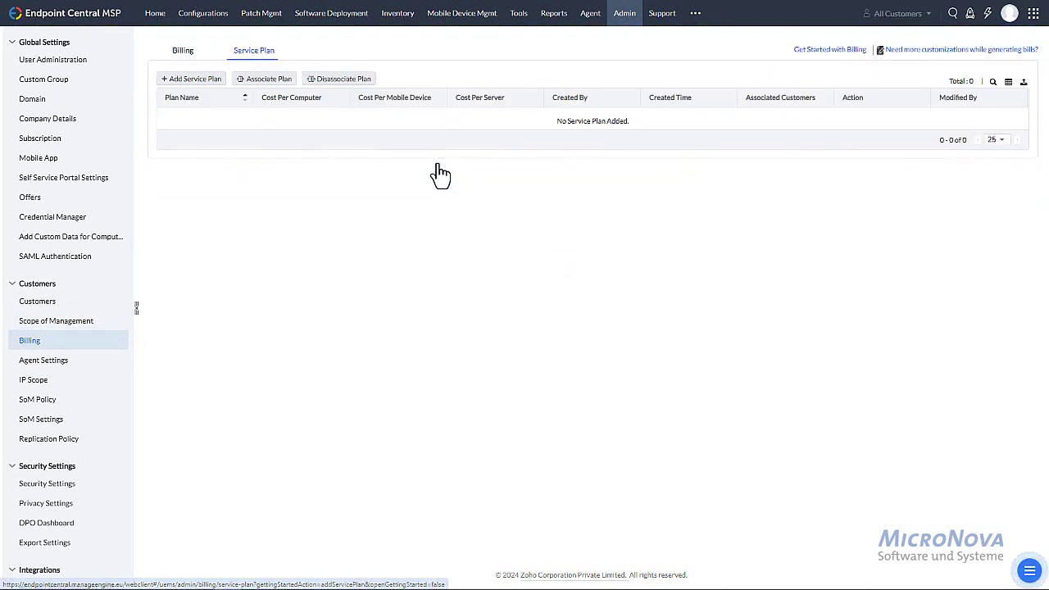
click(207, 81)
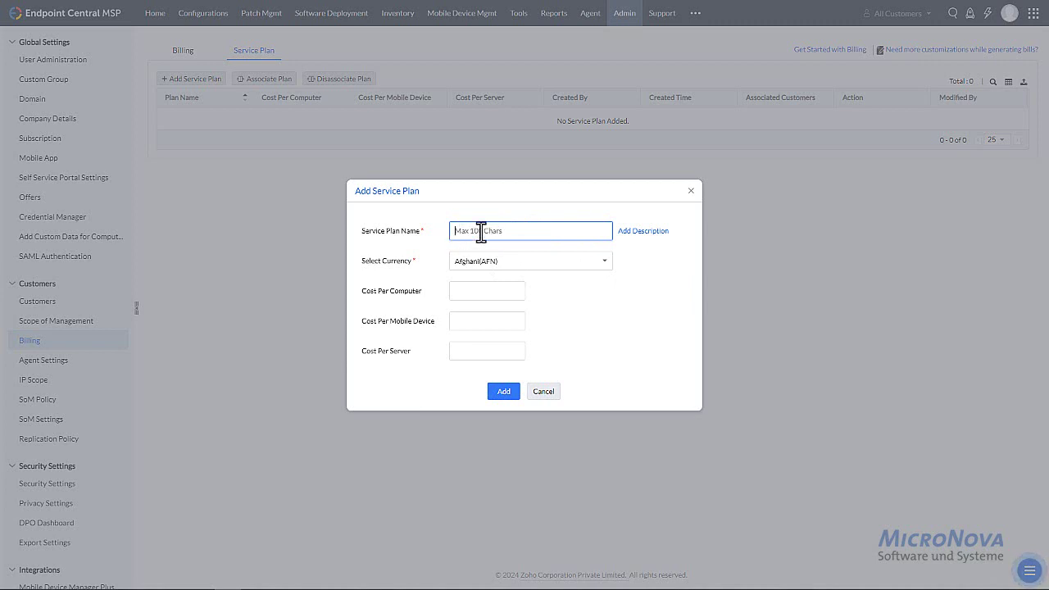
text(MicroNova)
Set the service plan's currency to Euro(EUR)
click(525, 263)
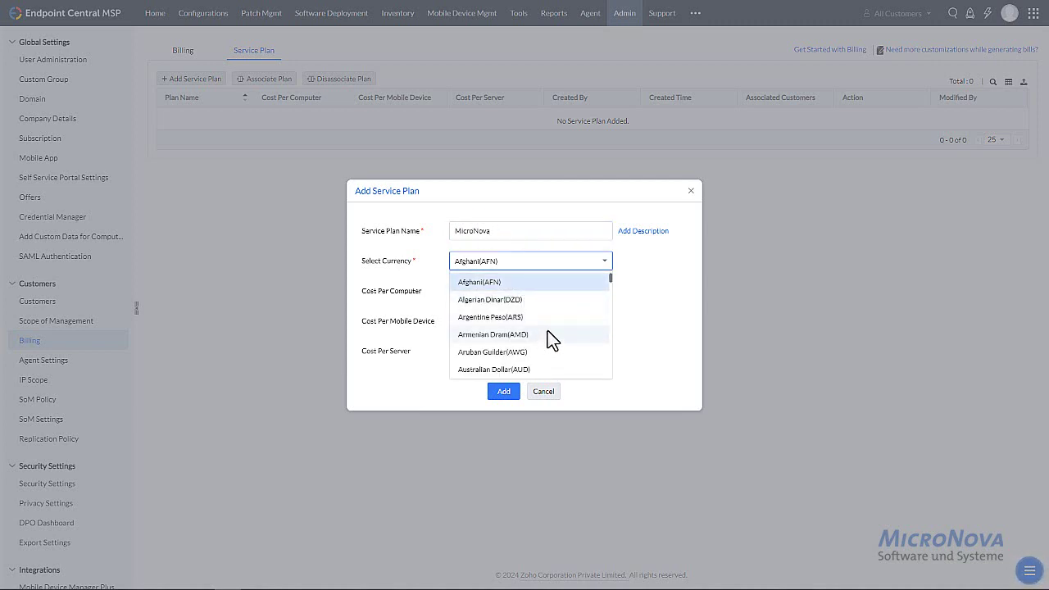
click(515, 264)
click(515, 264)
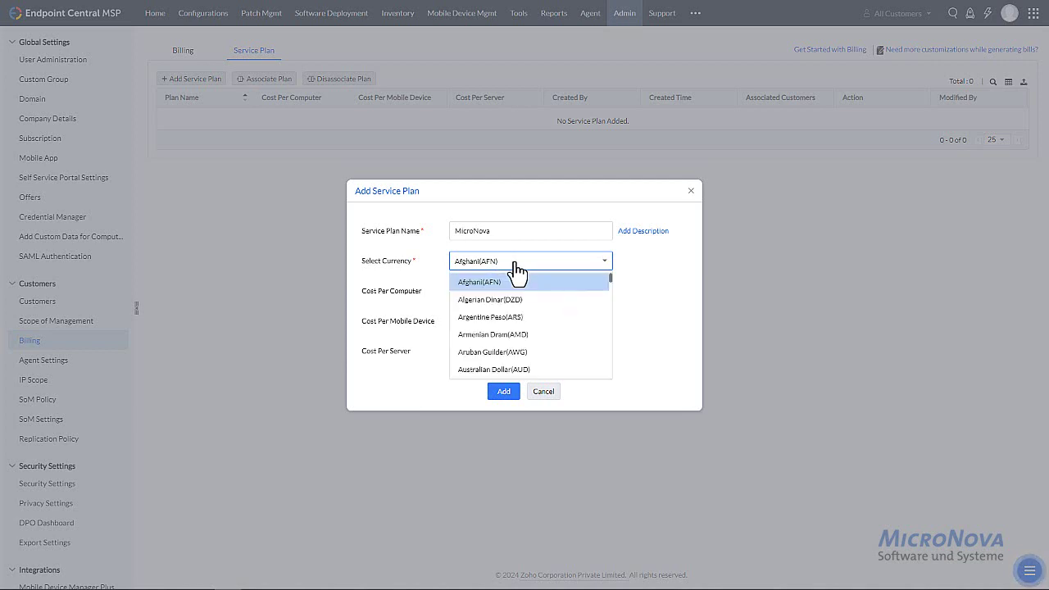
key(e)
key(u)
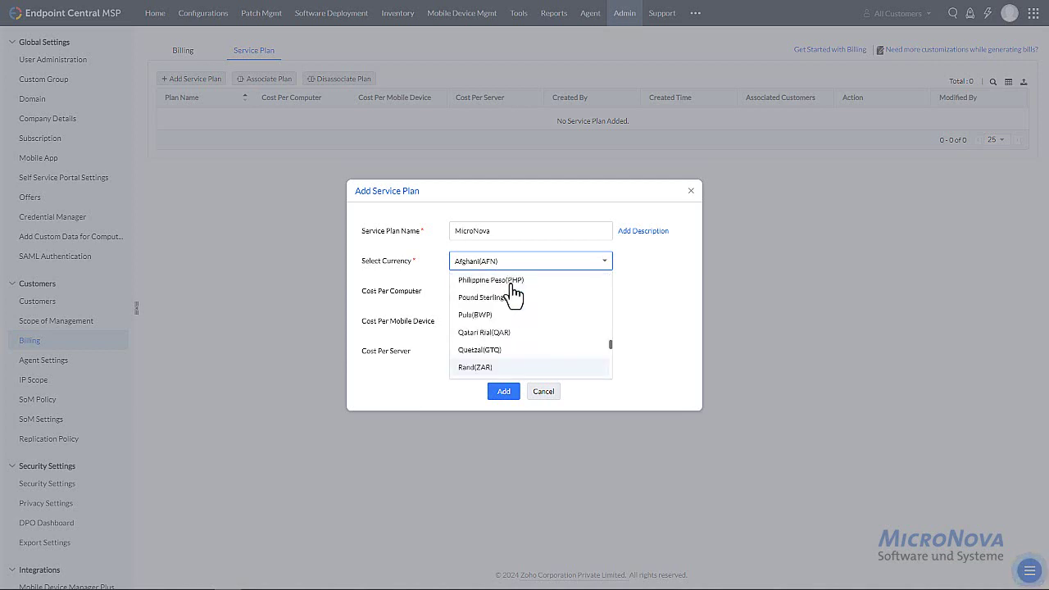
click(496, 366)
Set the plan's cost to 6 per computer, 6 per mobile device and 10 per server, and add the plan
click(456, 291)
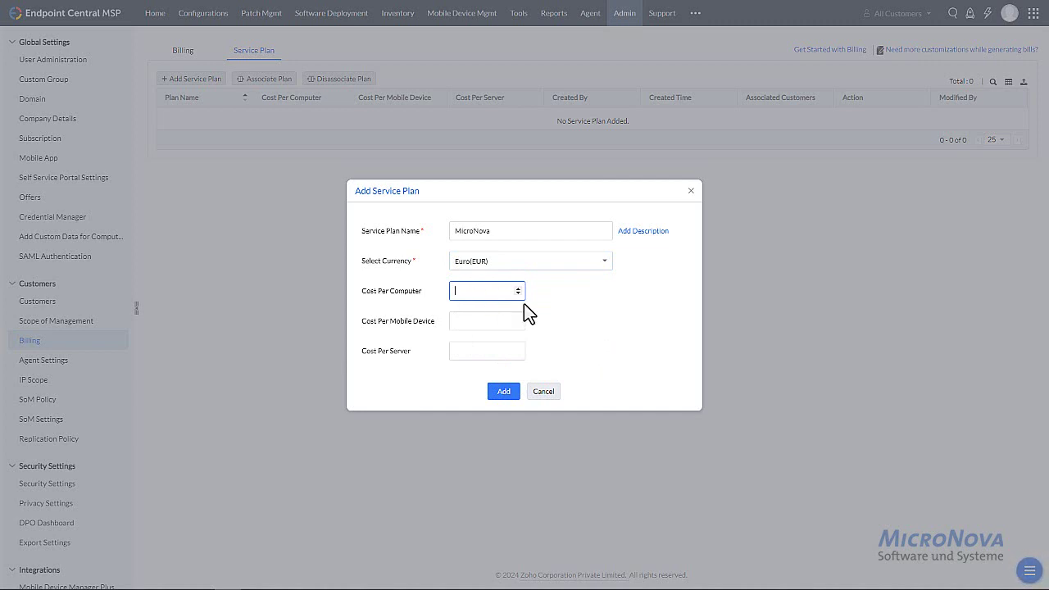
text(6)
click(489, 321)
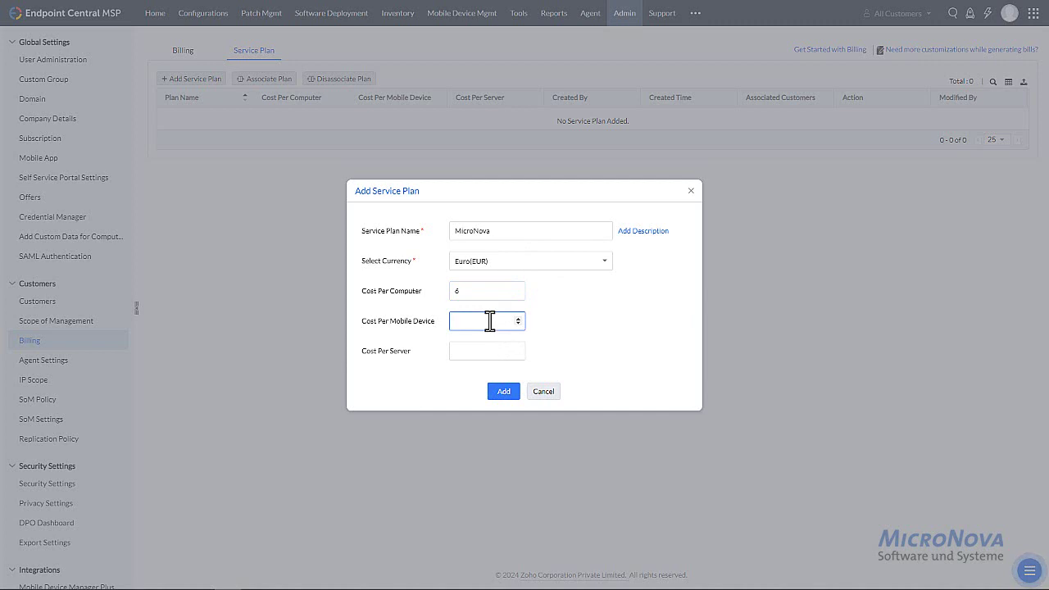
click(458, 353)
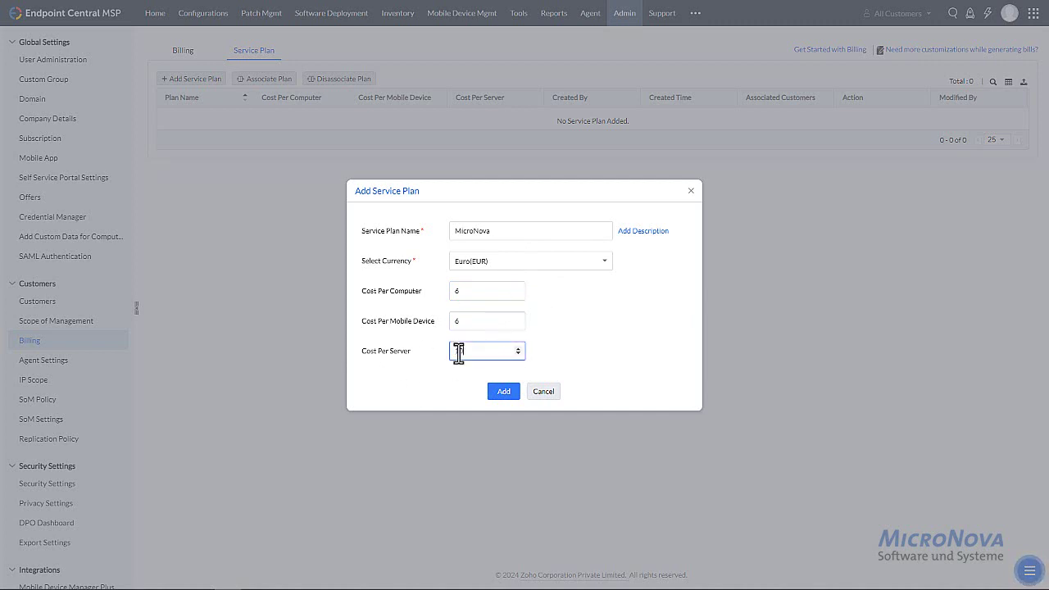
click(441, 375)
click(501, 392)
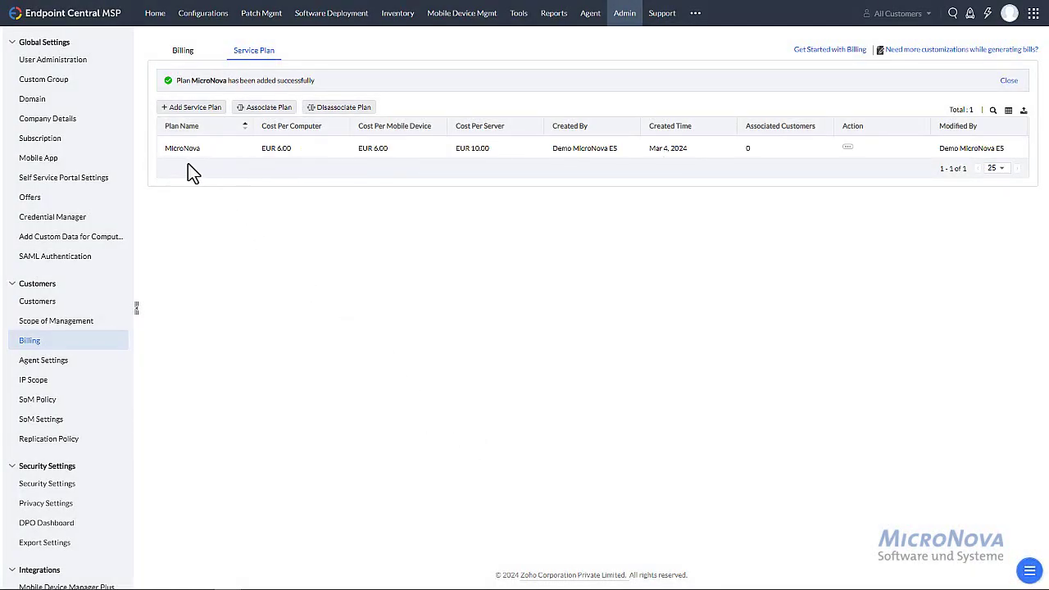
Check the customer bills list, and examine the SoM Policy page and its sync settings
click(173, 56)
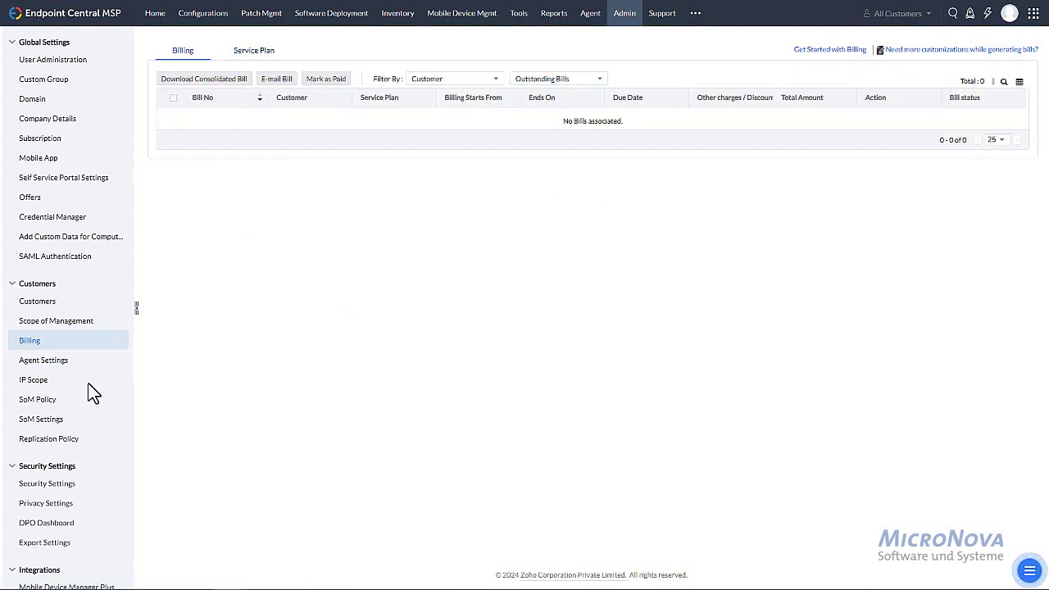
click(65, 401)
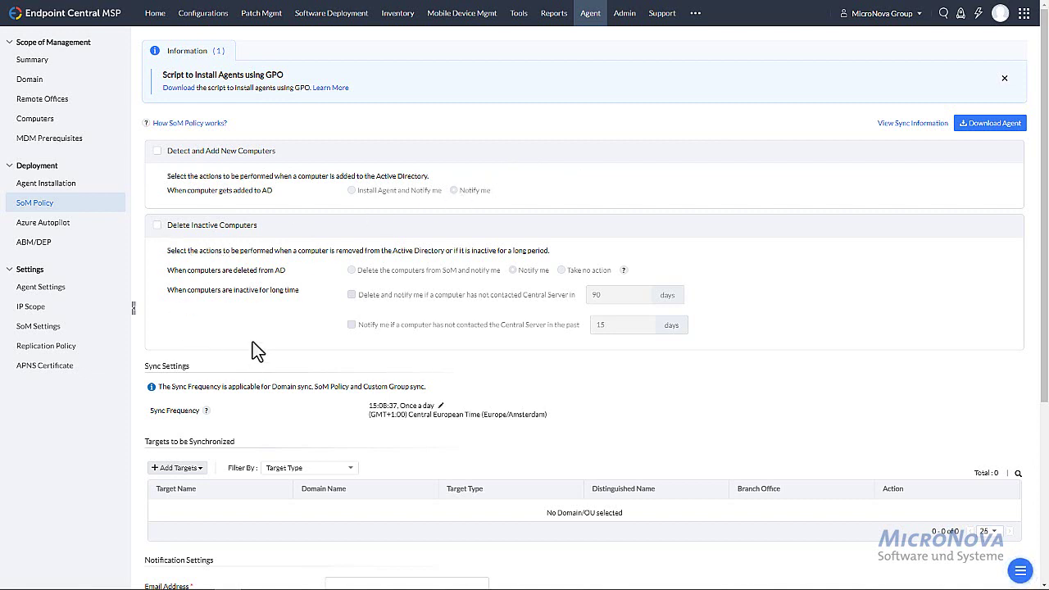
drag(266, 408, 301, 434)
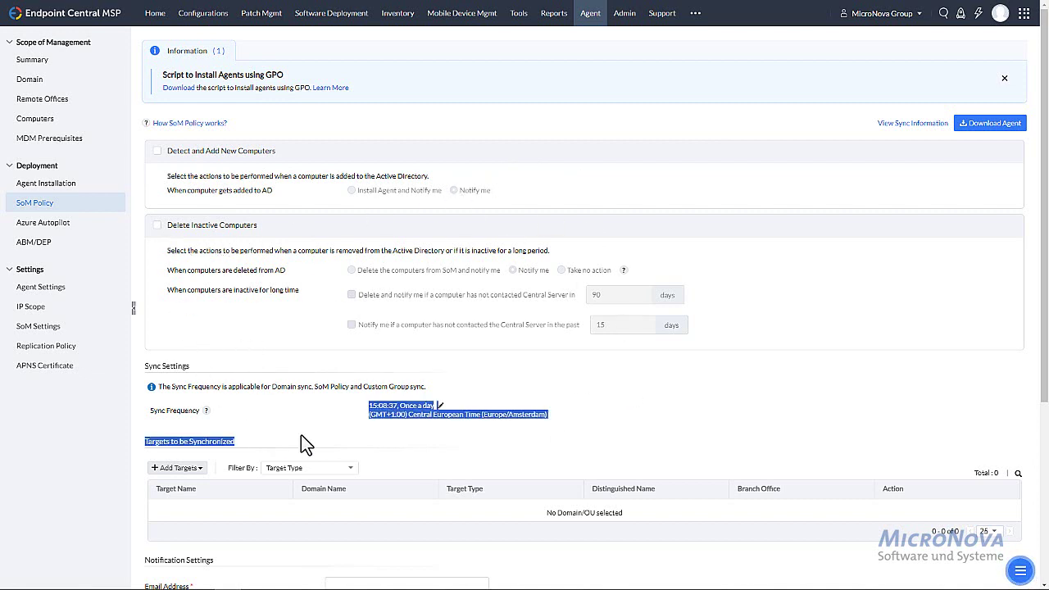
click(301, 435)
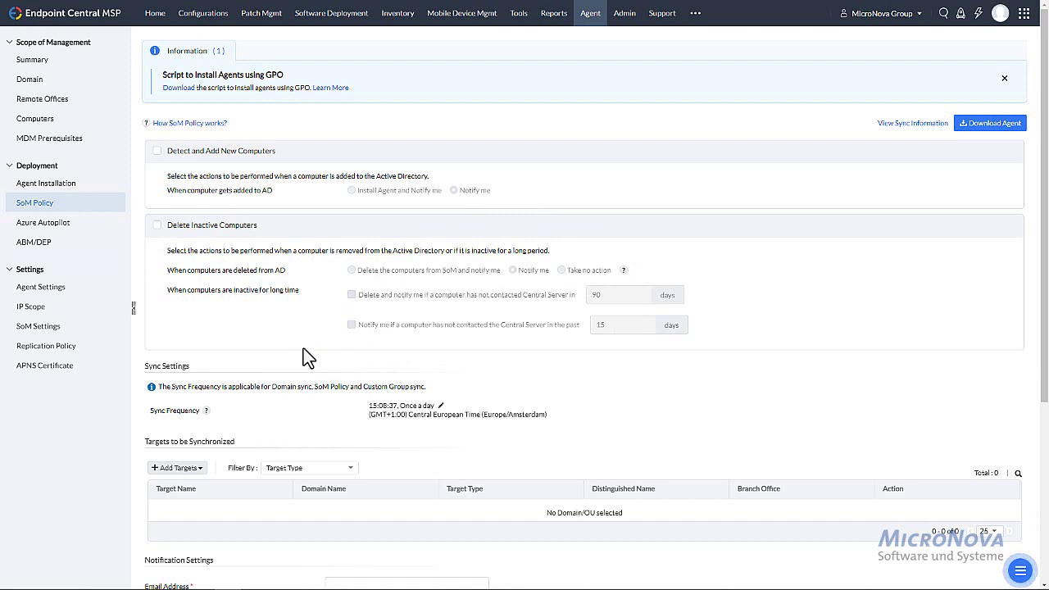
Review the product server settings, and return to the administration overview
click(622, 23)
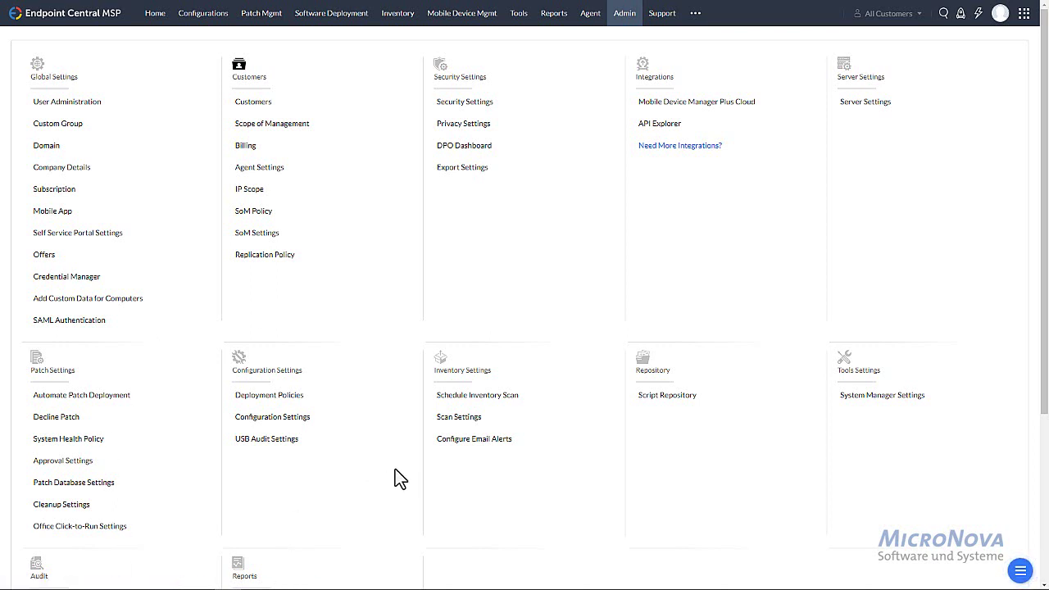
click(866, 103)
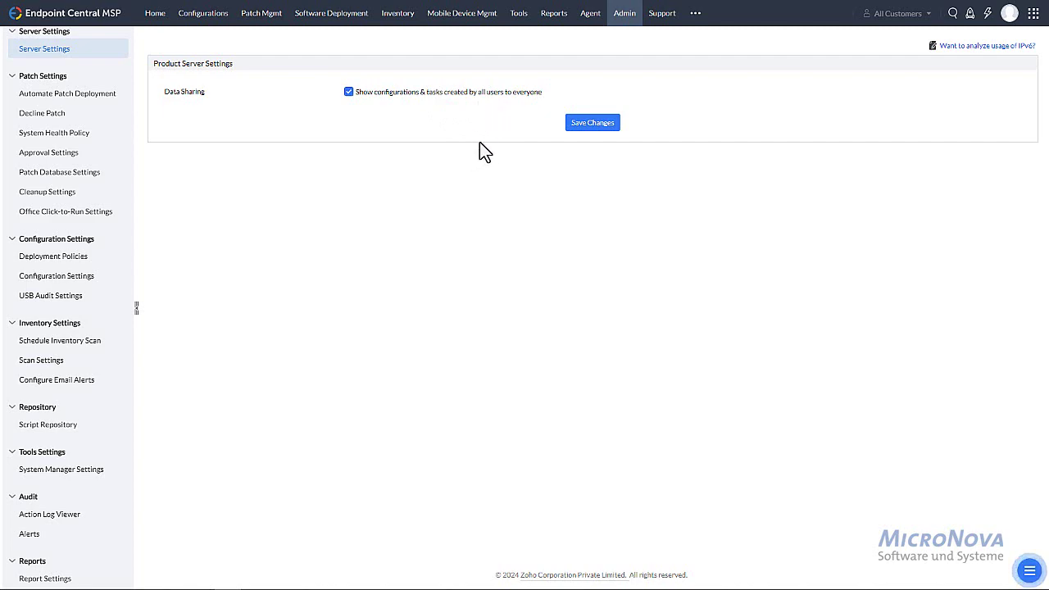
click(626, 16)
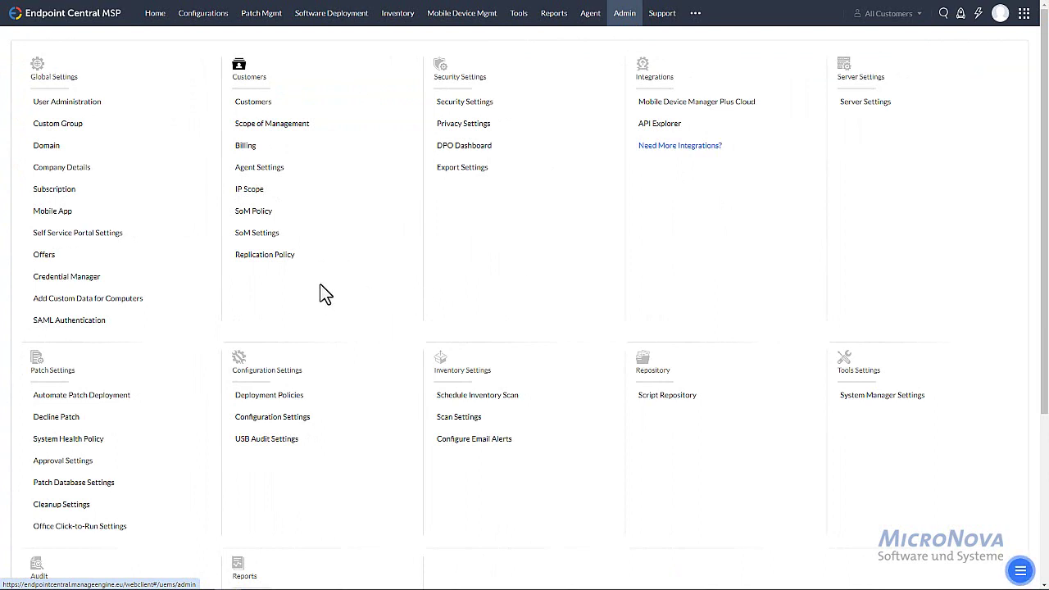
Examine the home dashboard's summary charts, switching the System Health Graph to the ring chart and back to bars
click(155, 15)
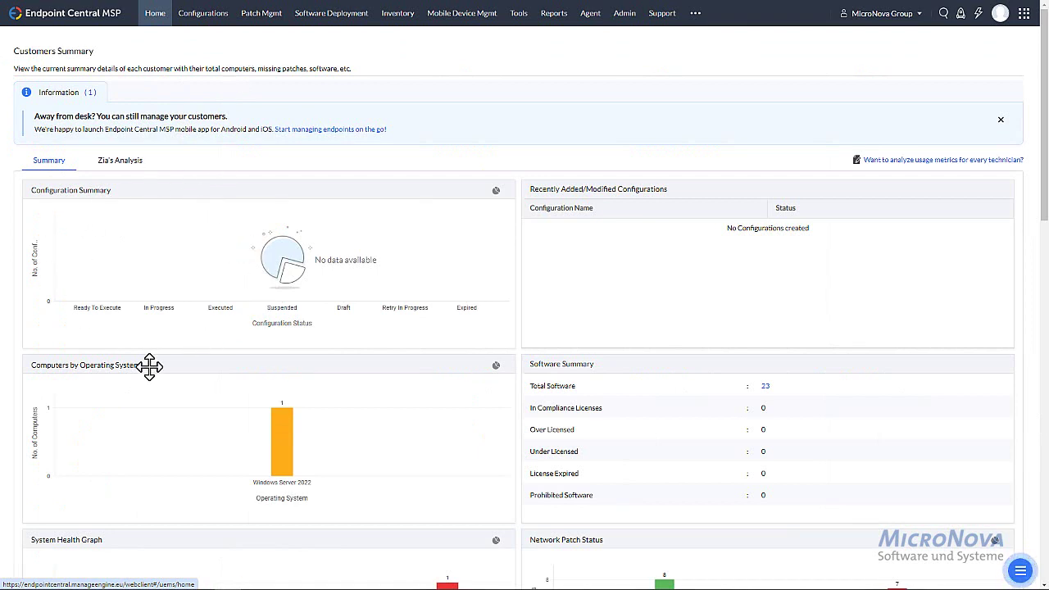
scroll(89, 426, down, 1)
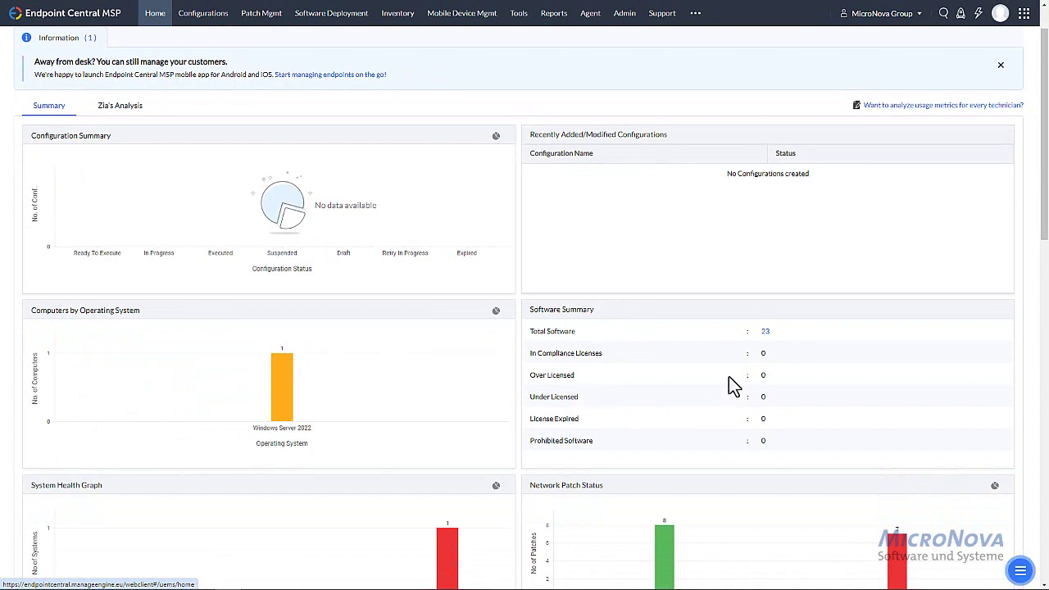
scroll(435, 387, down, 3)
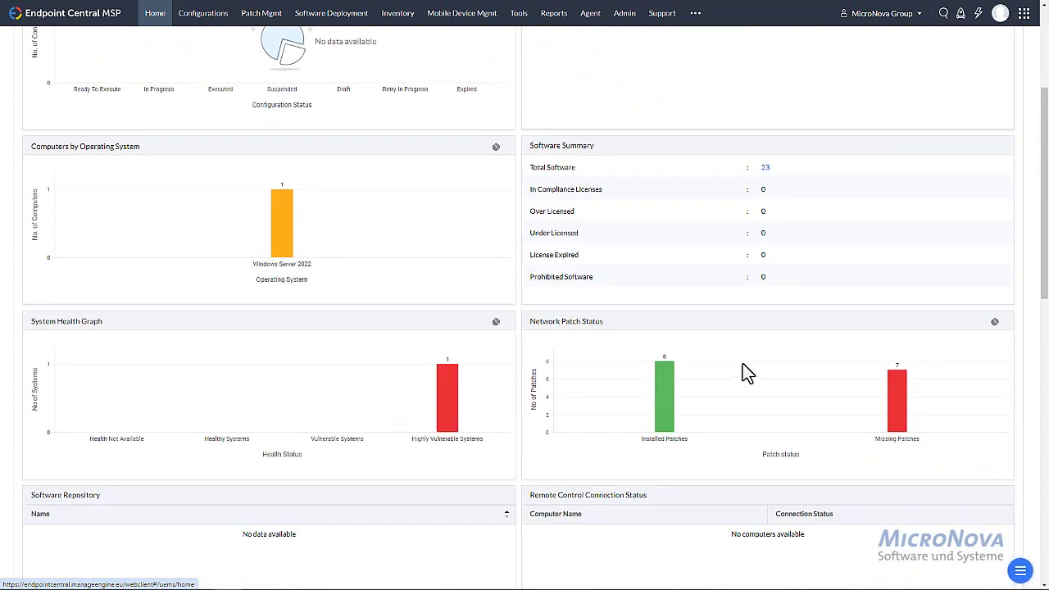
click(495, 322)
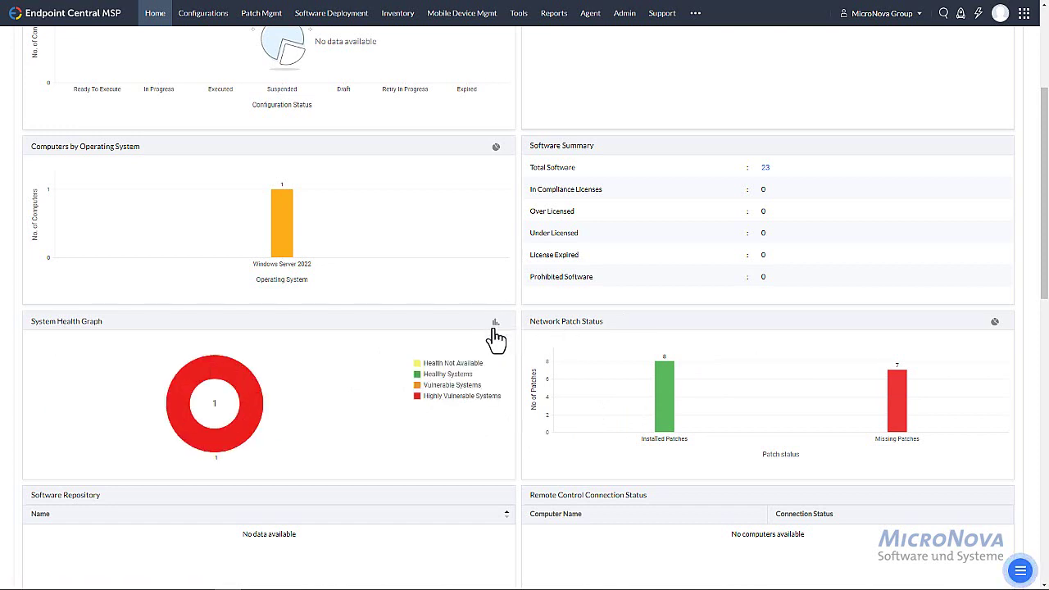
click(496, 323)
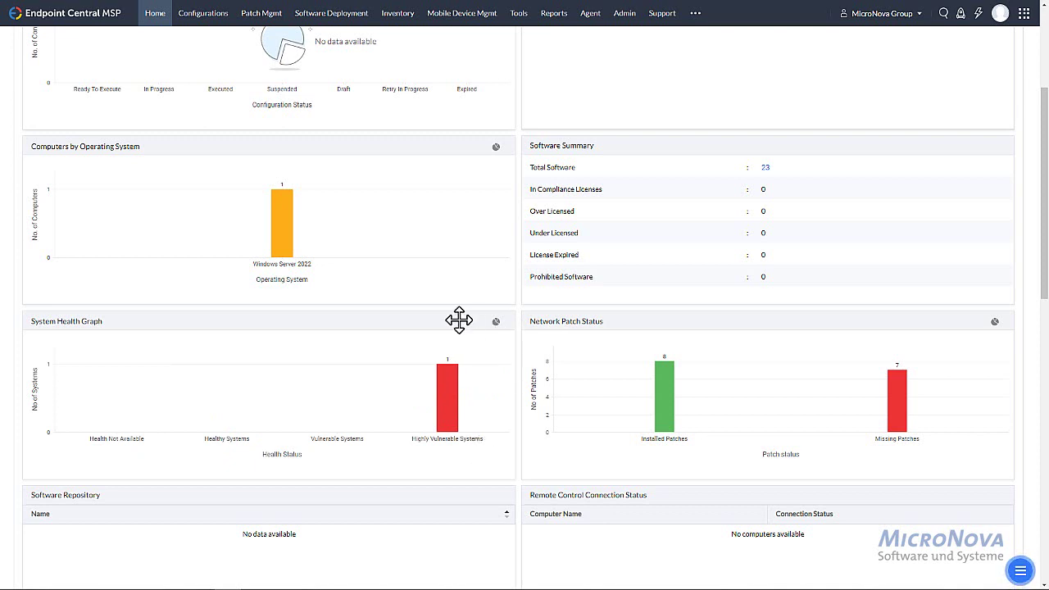
mouse_move(459, 320)
mouse_down()
mouse_move(833, 329)
mouse_move(445, 335)
mouse_move(427, 323)
mouse_move(454, 323)
mouse_move(446, 363)
mouse_up()
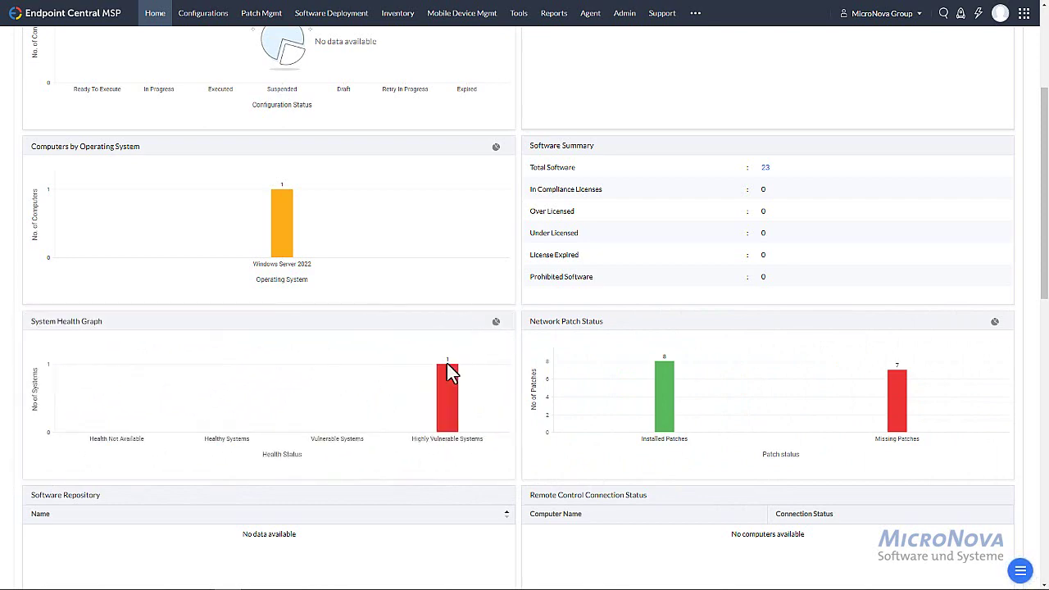
scroll(435, 344, down, 4)
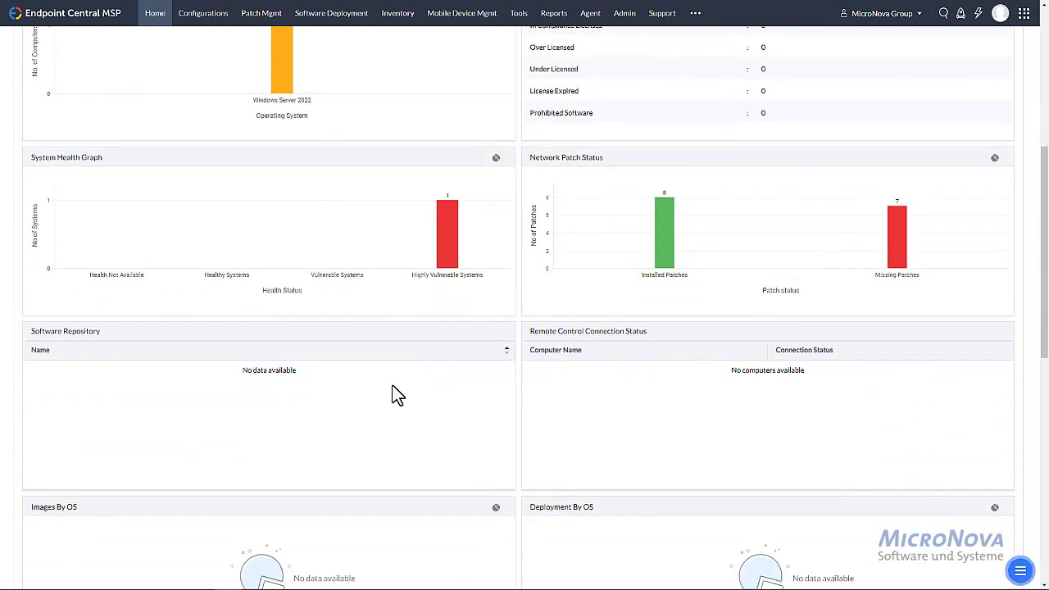
scroll(390, 404, down, 6)
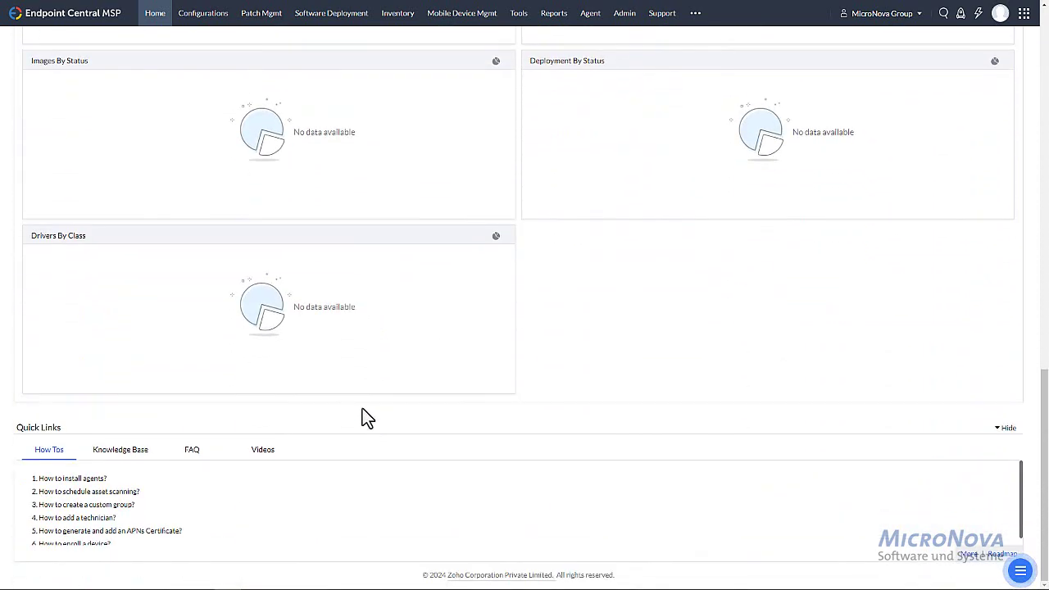
Look through the Knowledge Base, FAQ and Videos quick links, view the product roadmap page, and return to the dashboard
click(136, 461)
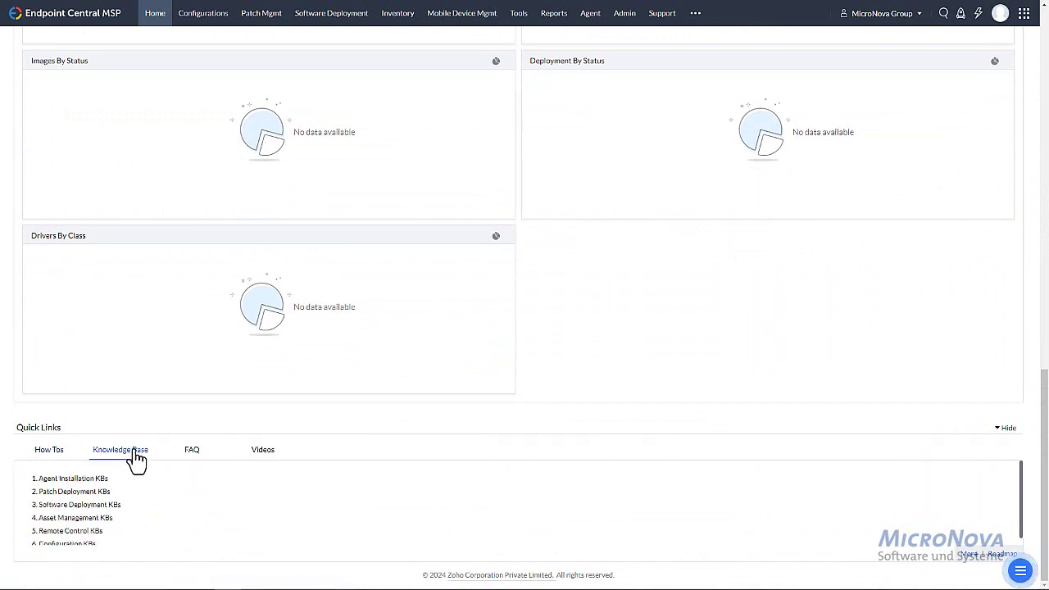
click(199, 464)
click(261, 462)
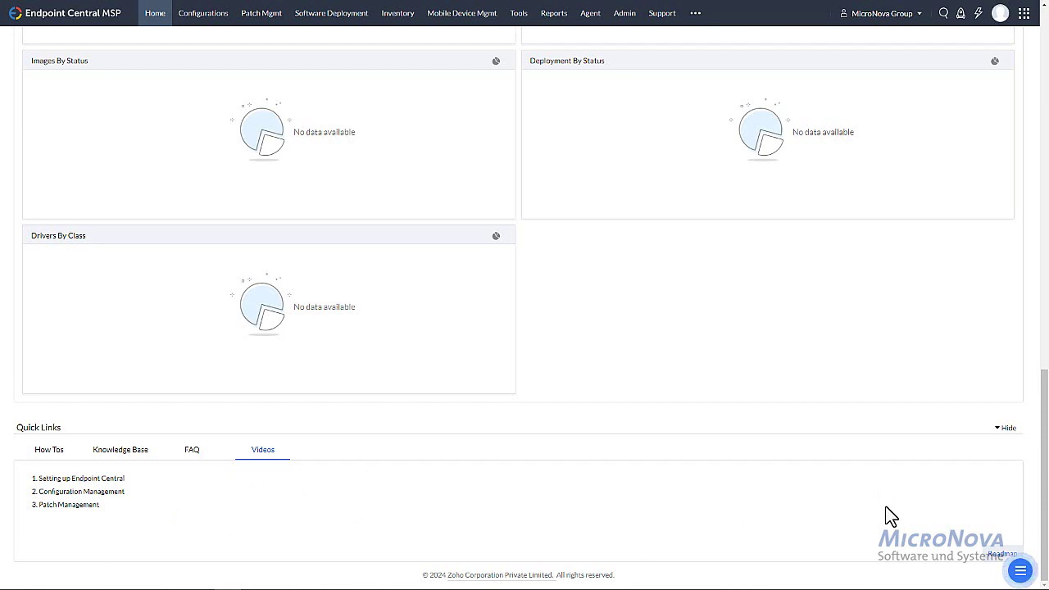
click(995, 557)
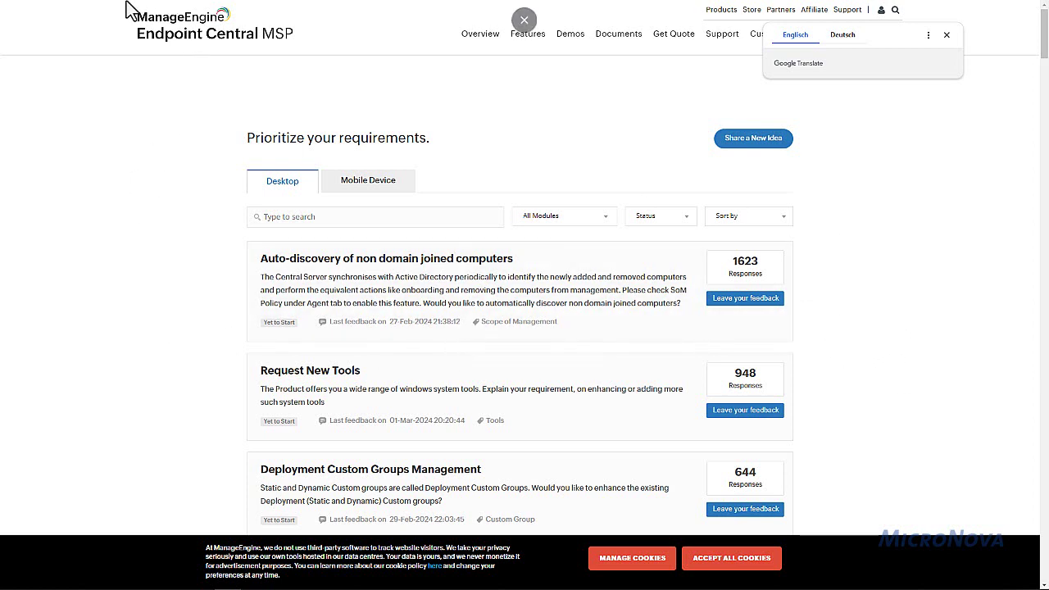
click(590, 119)
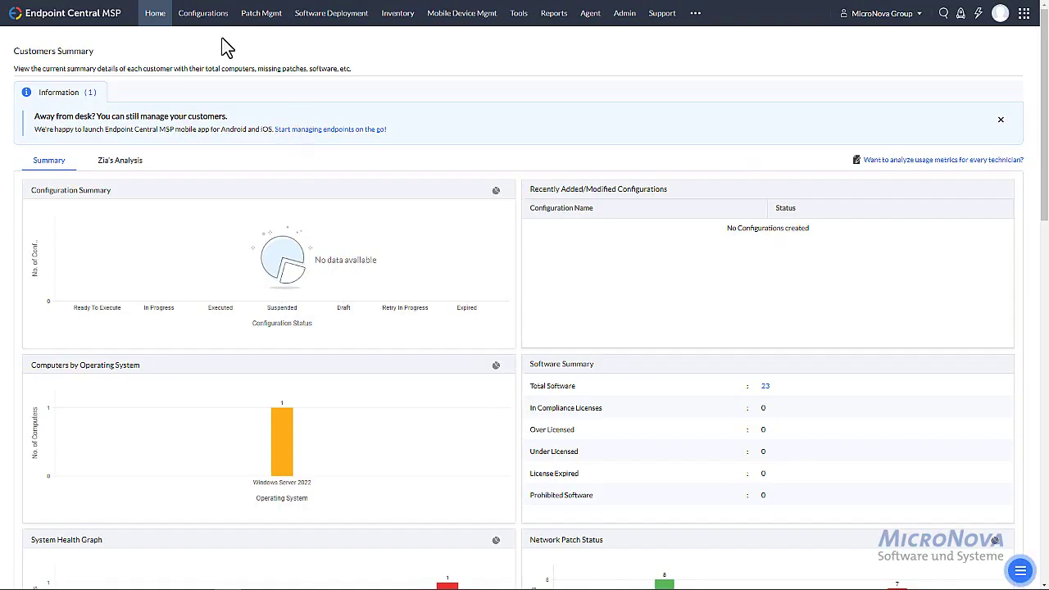
Inspect the help and support options, open the support chat, and close it without starting a conversation
click(1024, 572)
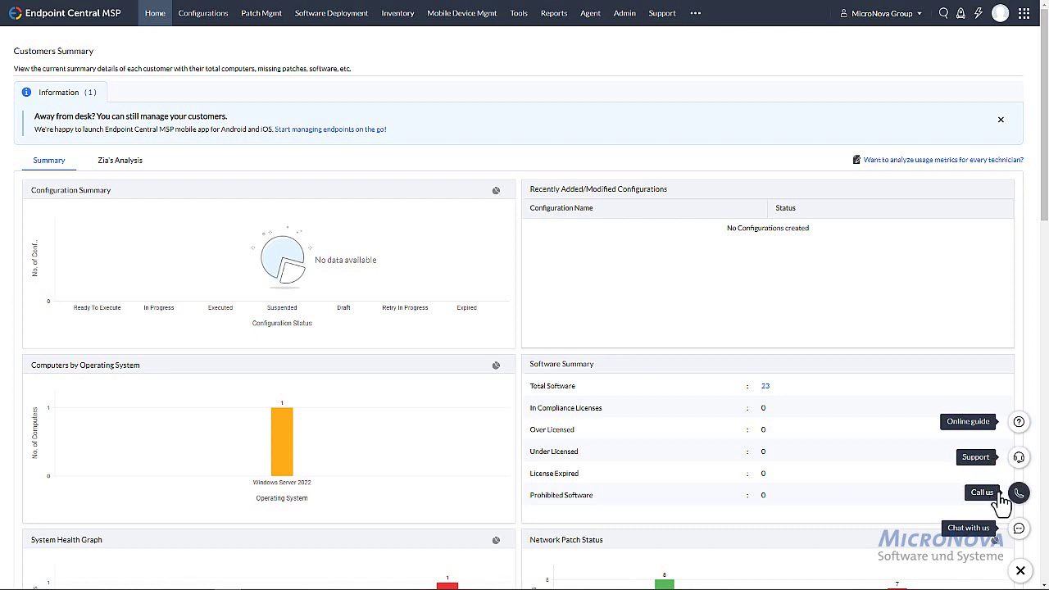
click(1020, 531)
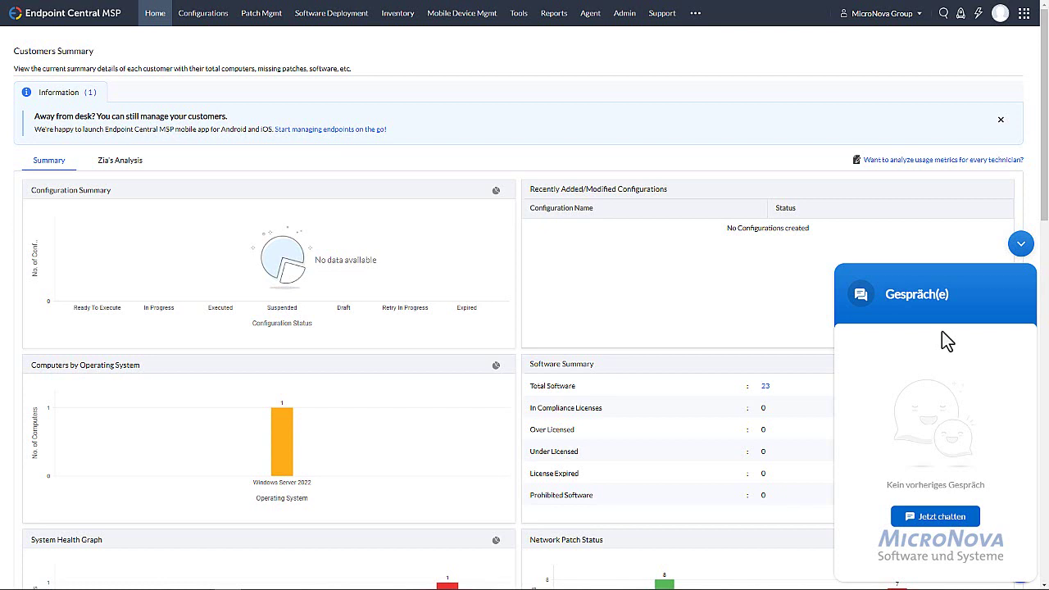
click(1021, 245)
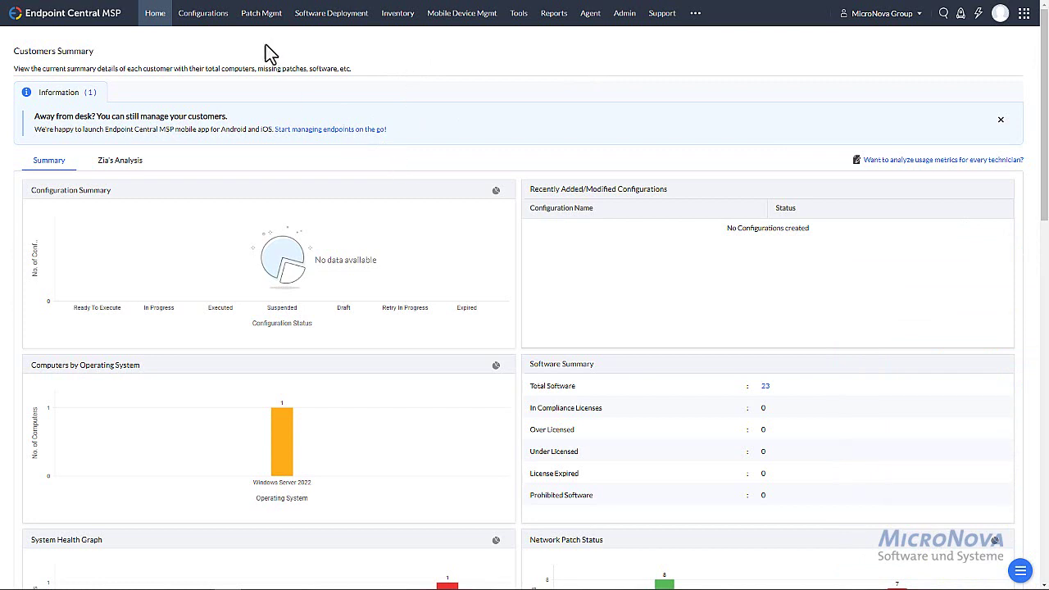
View the configurations overview and its Getting Started workflow diagram, and close the diagram
click(201, 25)
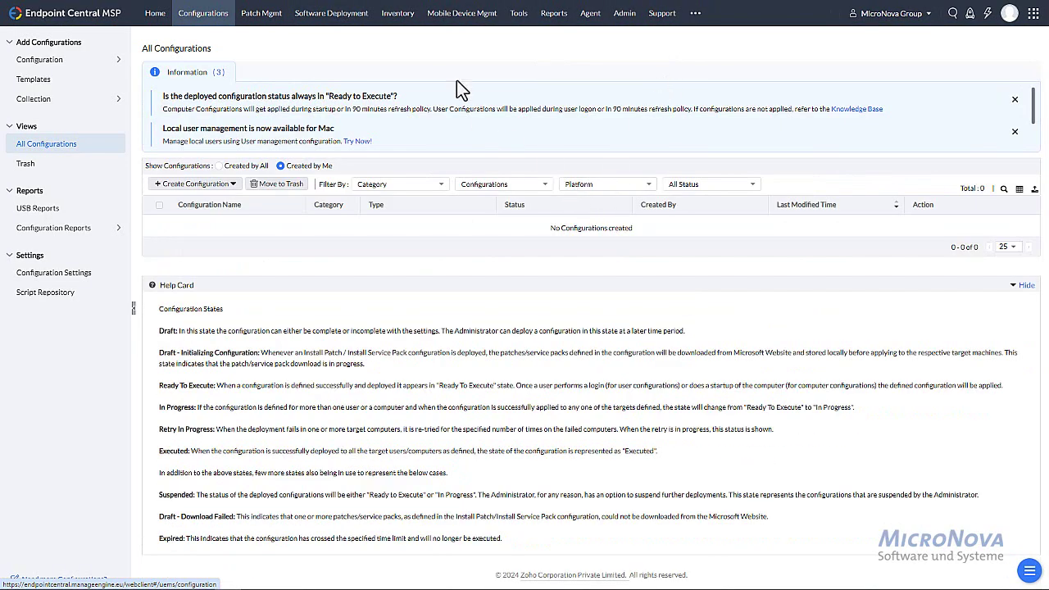
click(970, 18)
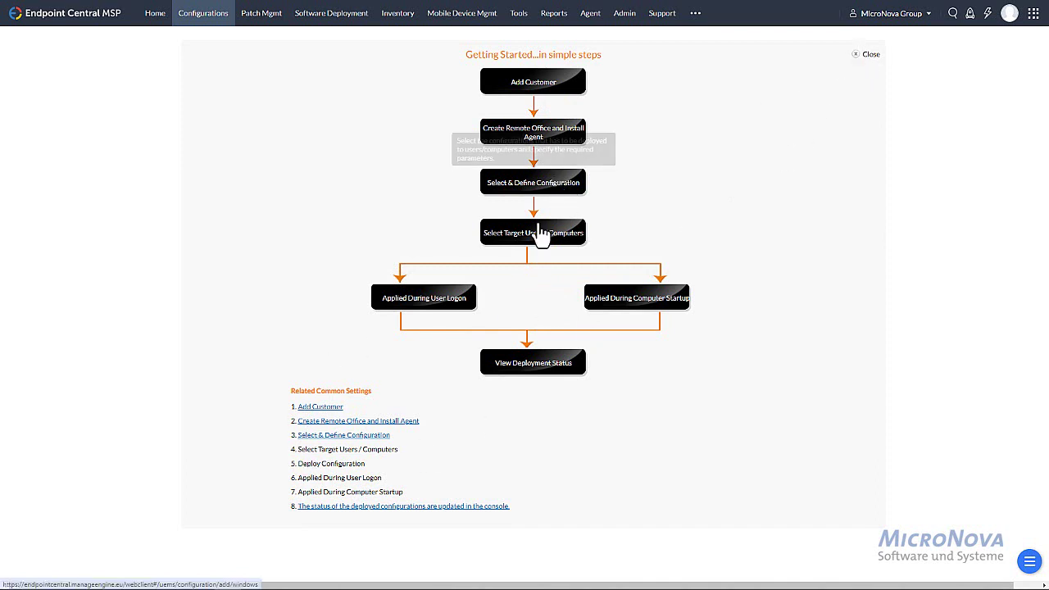
click(865, 55)
Examine the configuration types that can be added for Windows, Mac and Linux, ending on the Windows set
mouse_move(65, 70)
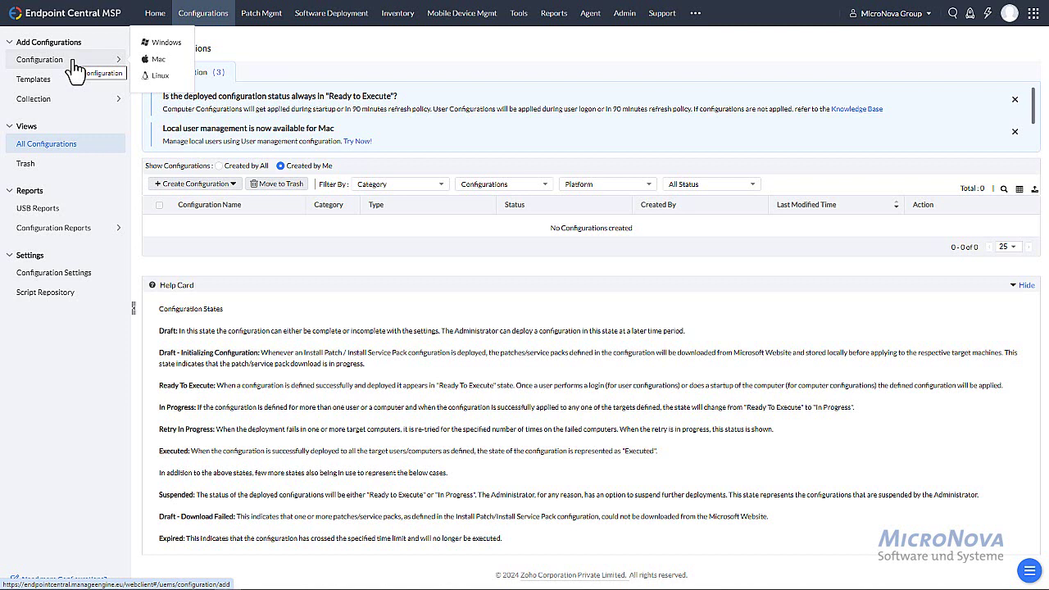
click(165, 42)
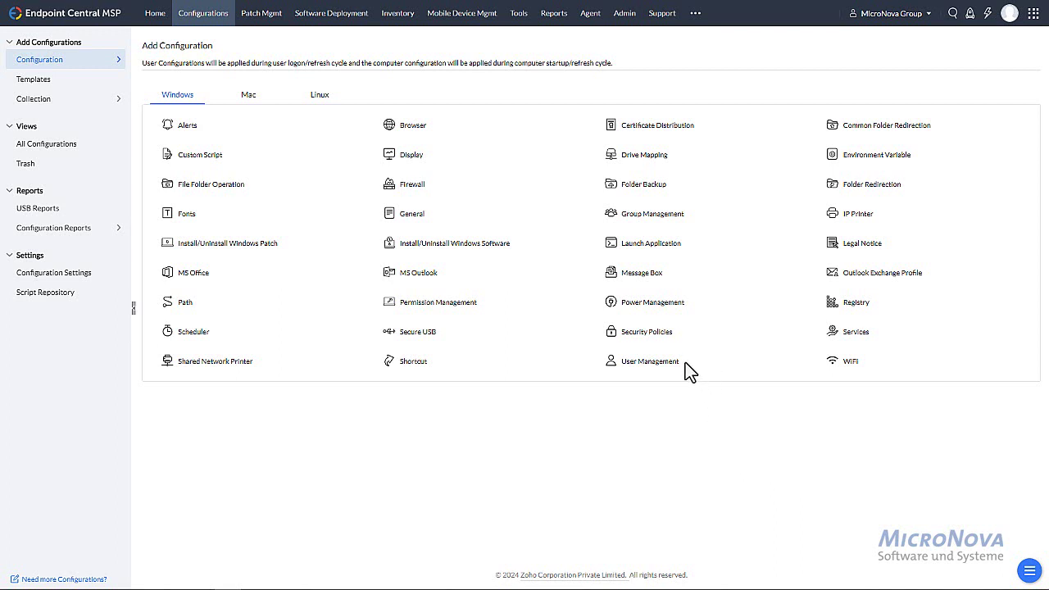
mouse_move(620, 337)
mouse_move(608, 316)
click(248, 98)
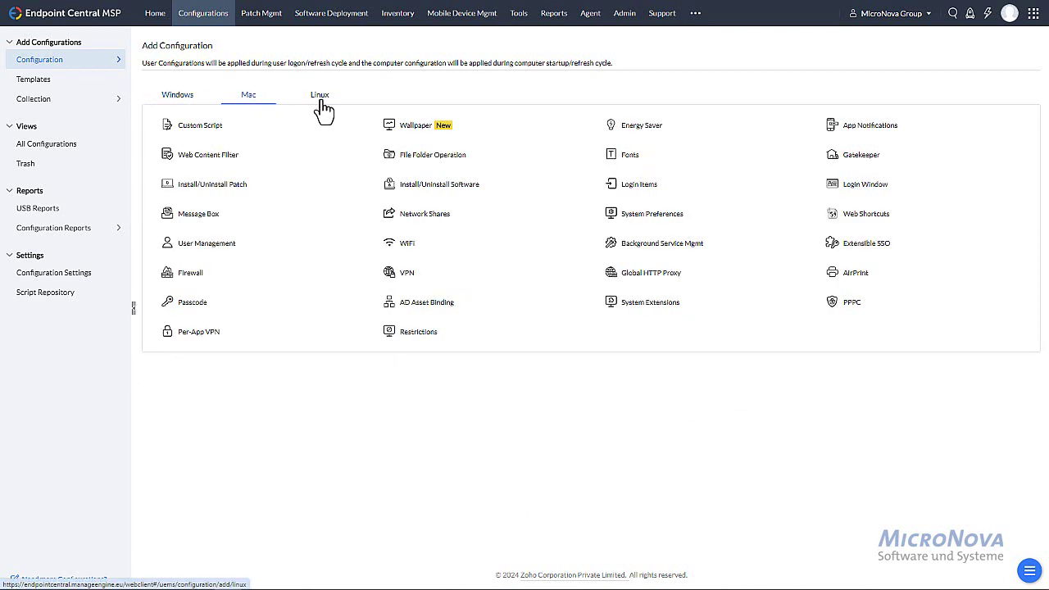
click(321, 98)
click(171, 100)
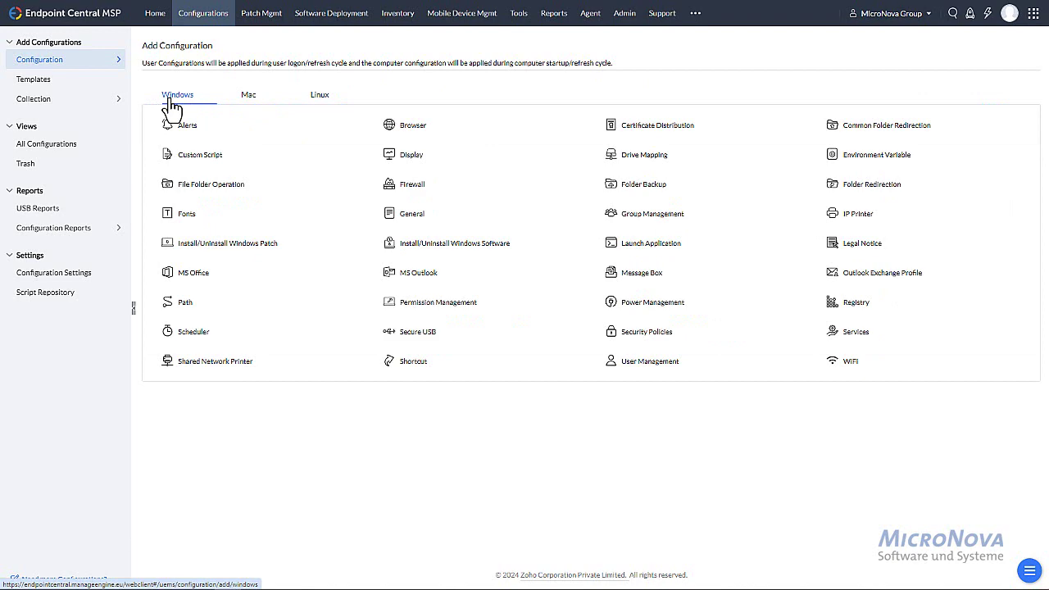
Show 75 entries per page in the predefined configuration templates, and look through the list
click(38, 88)
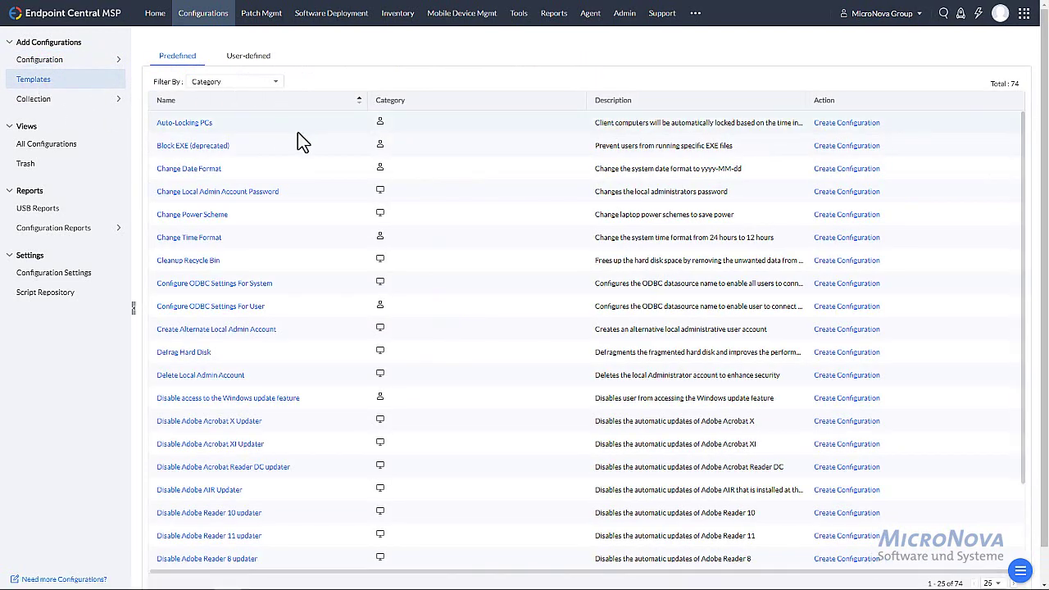
scroll(266, 504, down, 1)
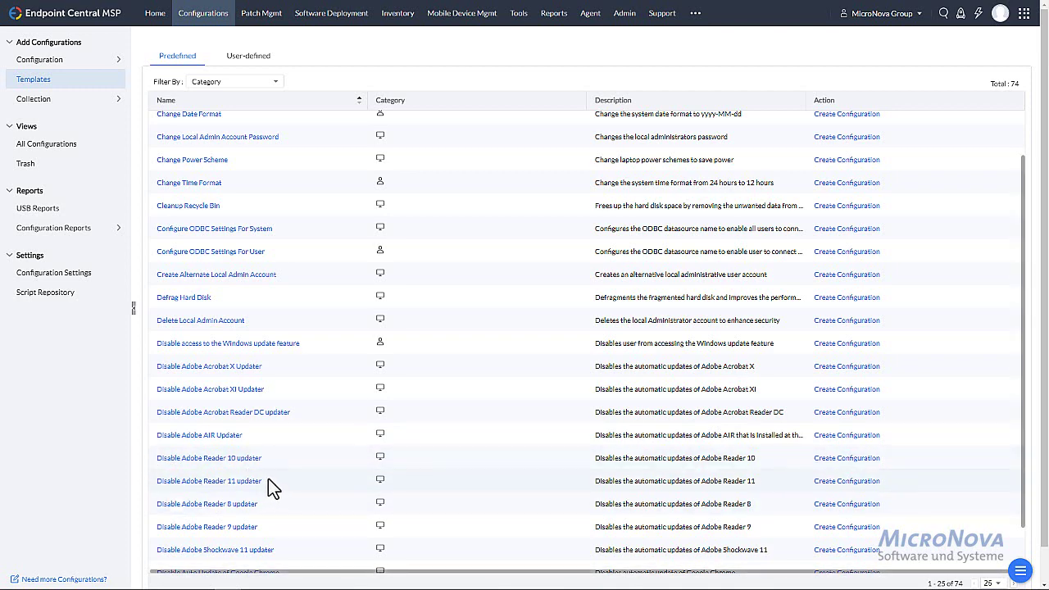
scroll(261, 467, down, 1)
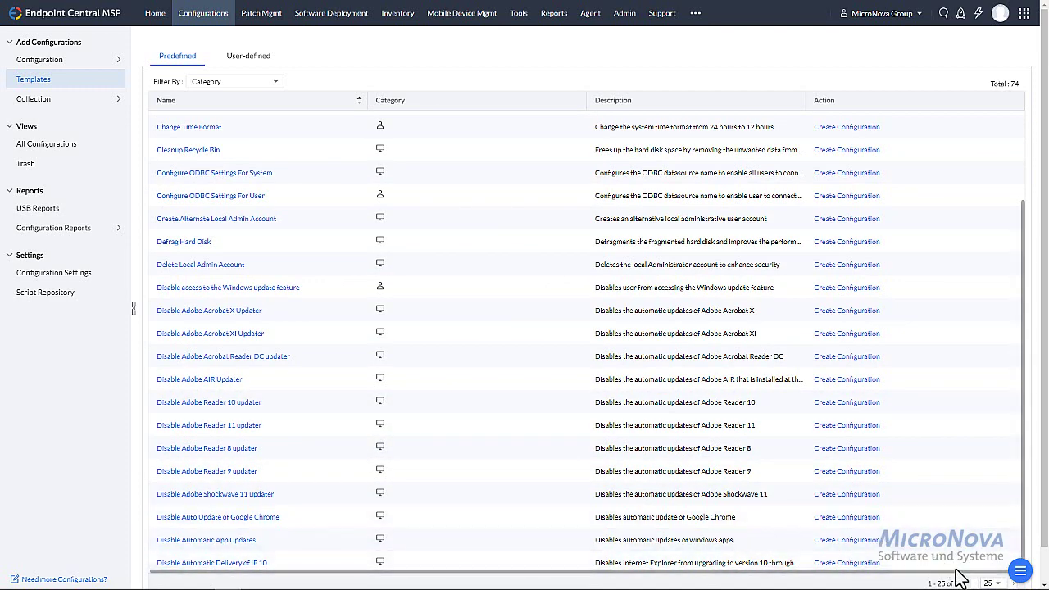
click(993, 583)
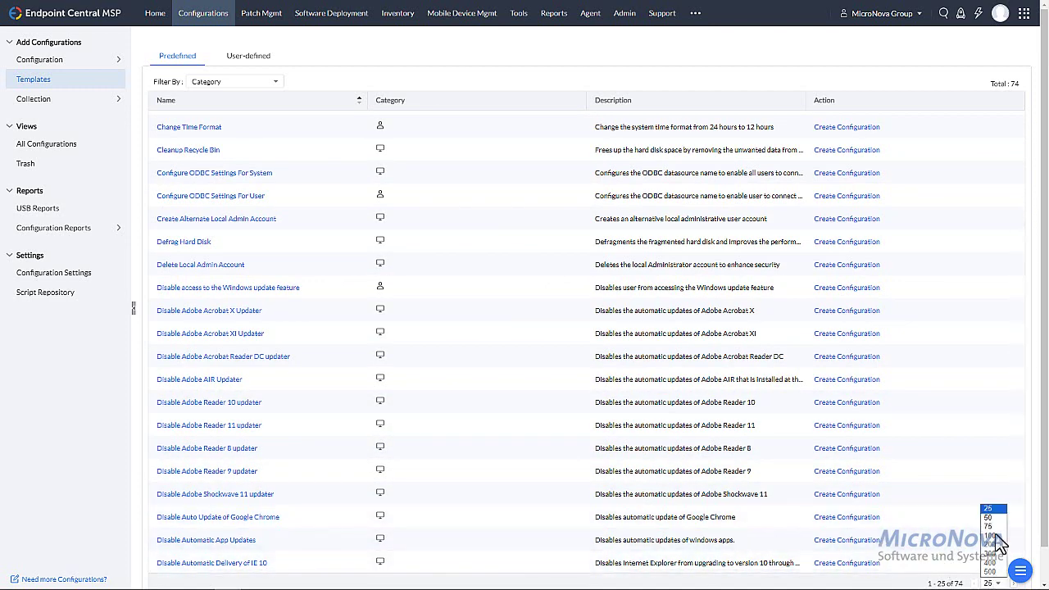
click(994, 542)
scroll(358, 450, down, 10)
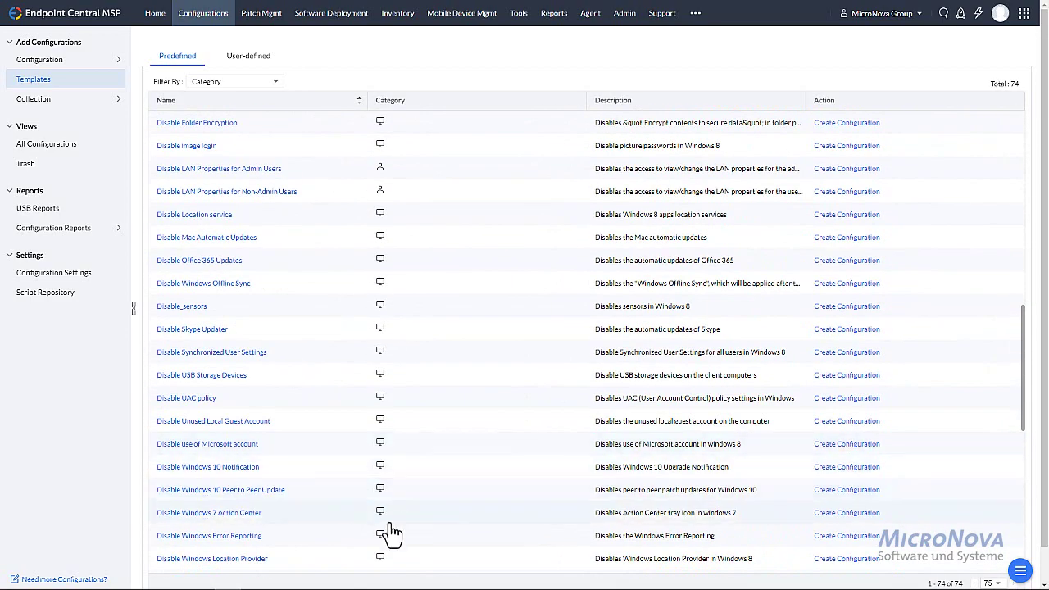
scroll(368, 541, down, 2)
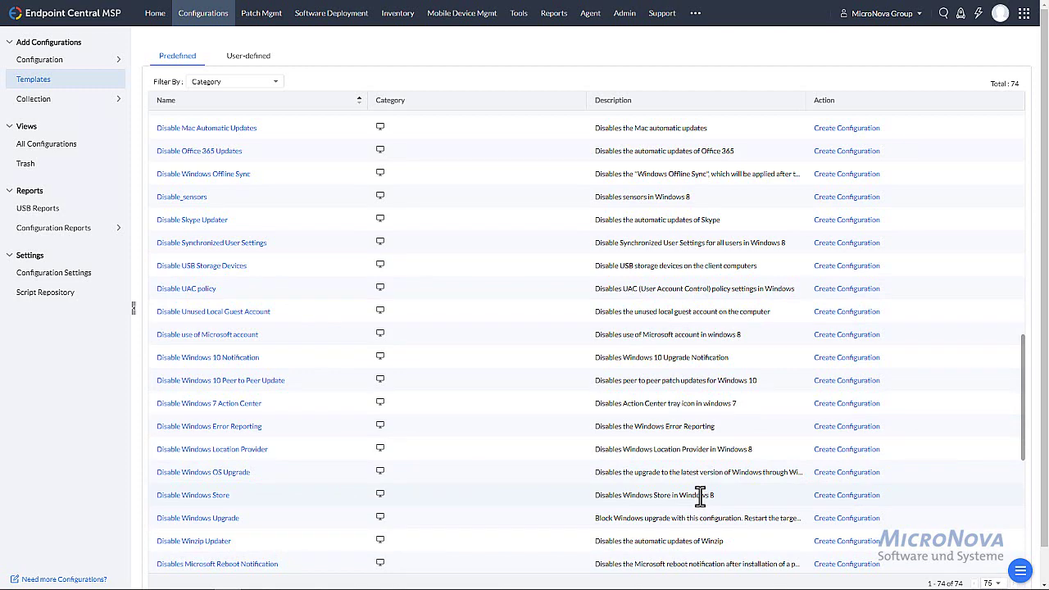
Start a new computer collection and add the WiFi, Secure USB and Registry configurations to it
mouse_move(62, 102)
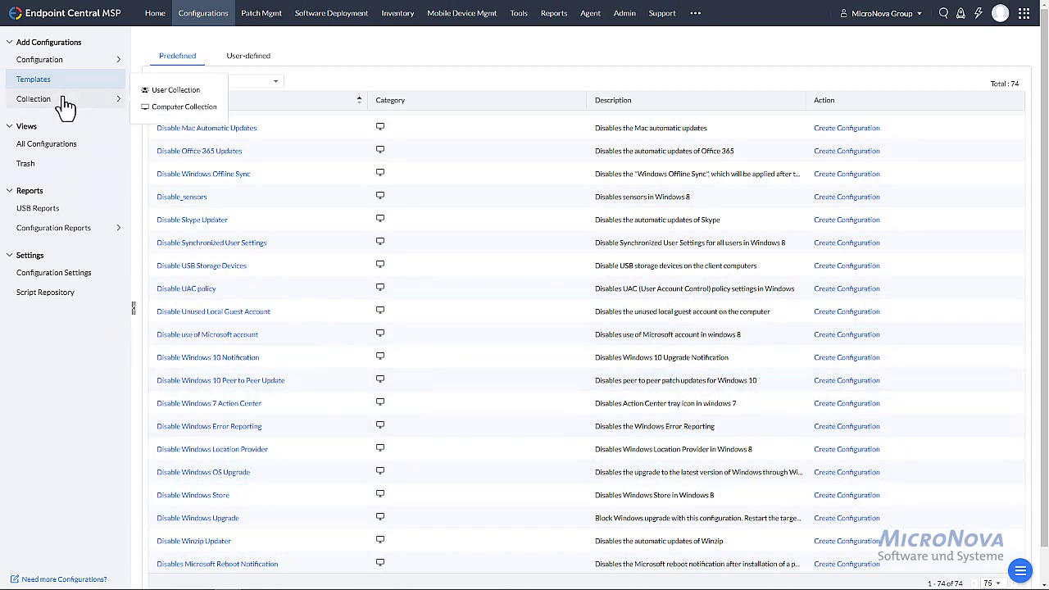
click(157, 109)
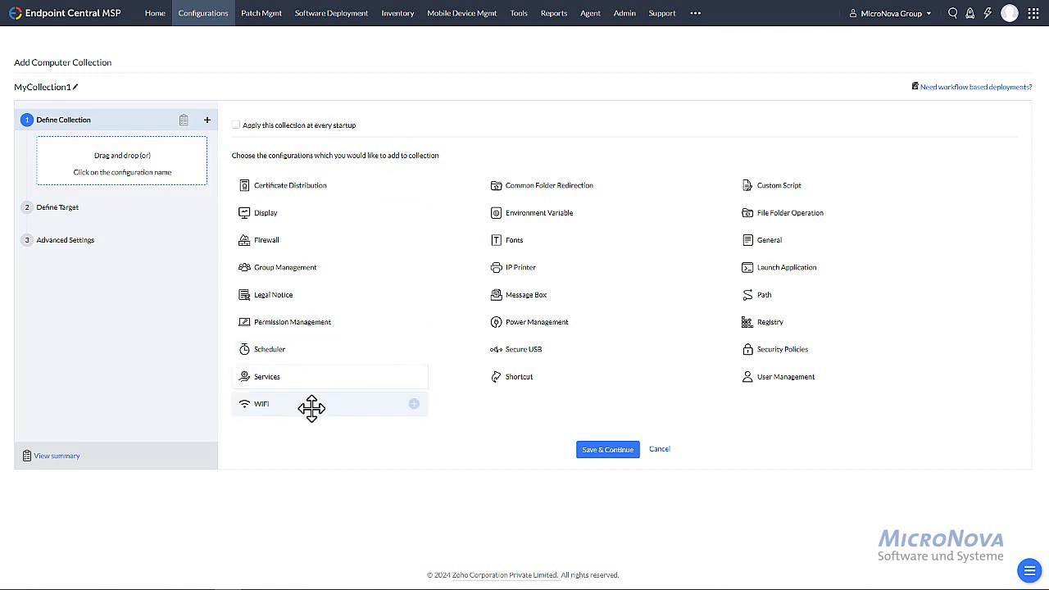
click(414, 404)
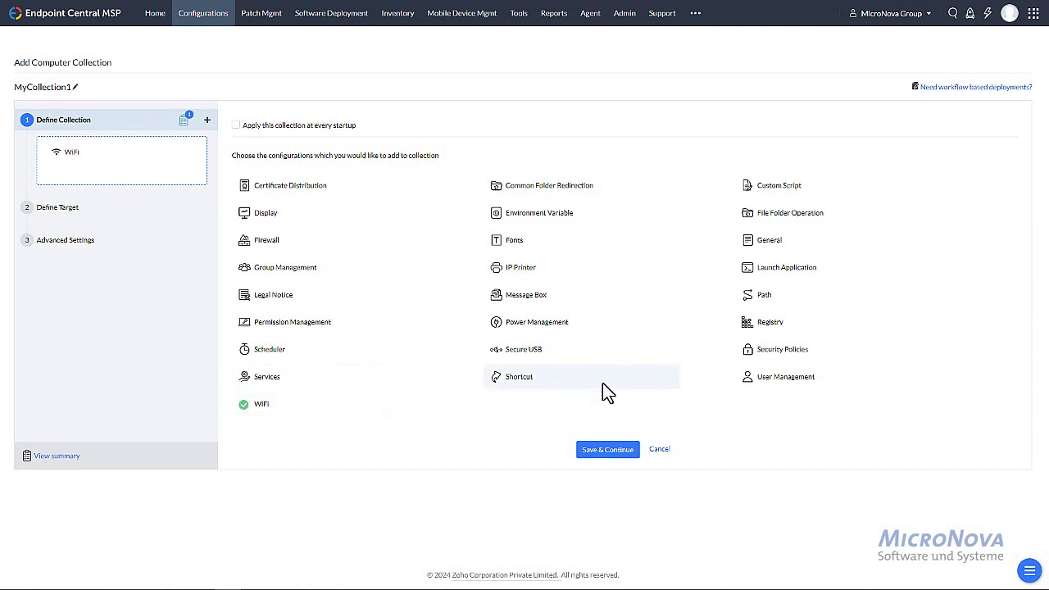
click(666, 350)
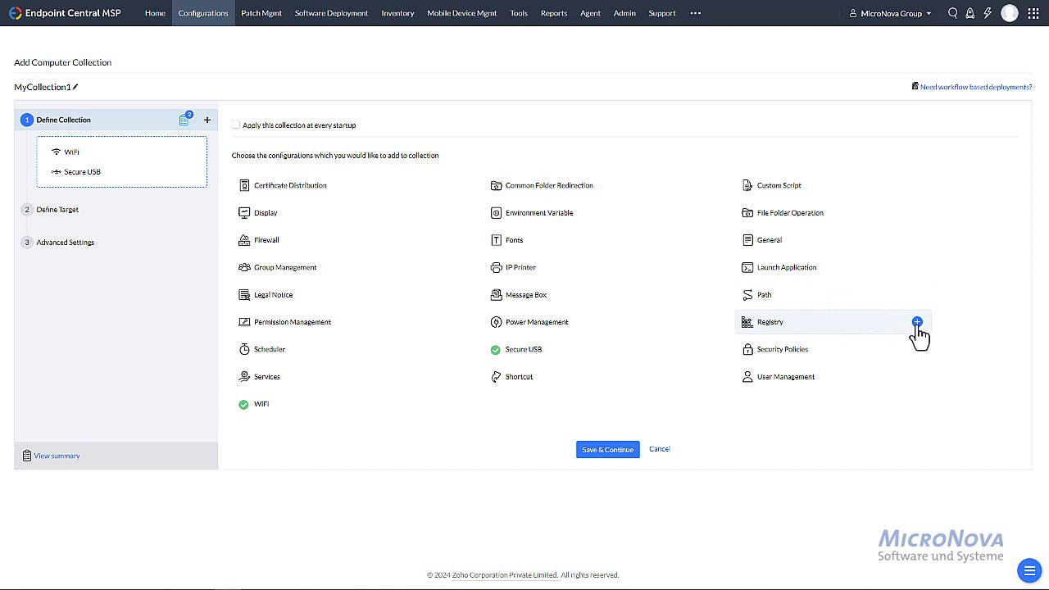
click(917, 324)
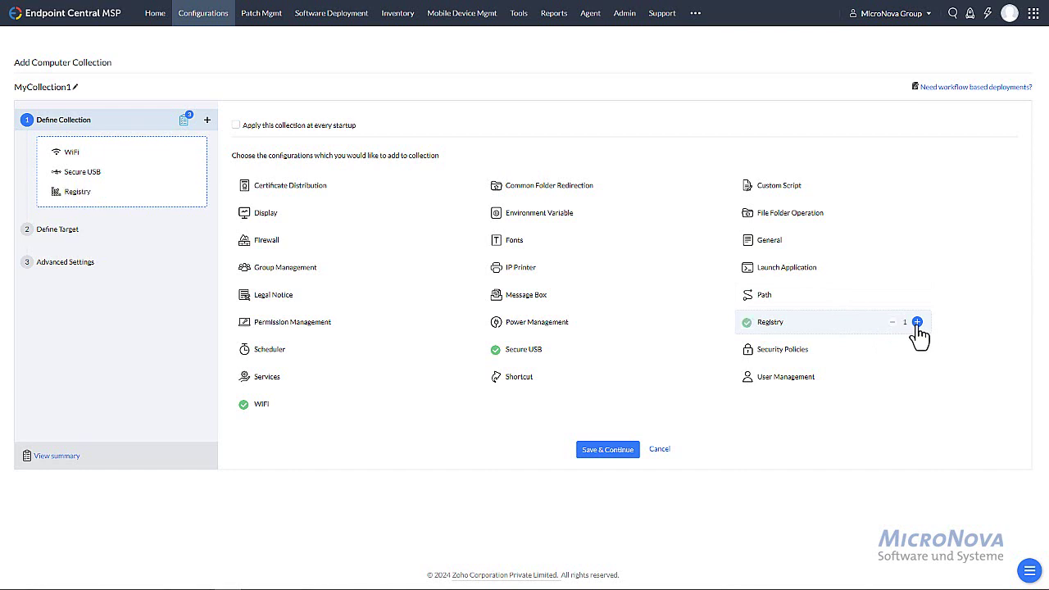
Inspect the collection's WiFi configuration and its form for creating a WiFi profile, and leave the form without saving
click(74, 155)
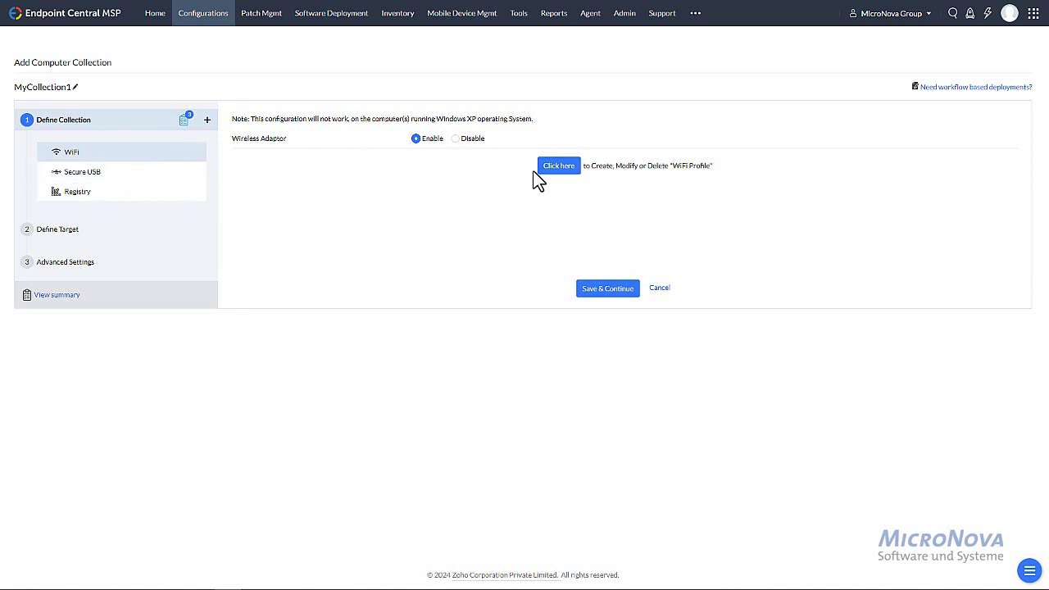
click(559, 166)
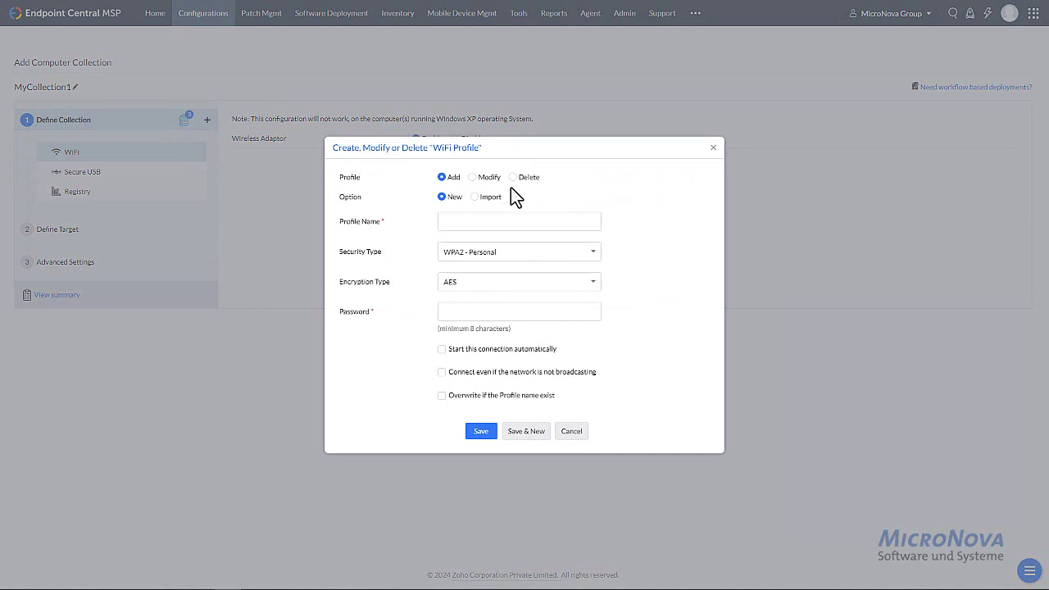
click(573, 432)
Set Portable Devices to Block in the Secure USB configuration and inspect the form for excluding devices, skipping the WiFi changes
click(96, 174)
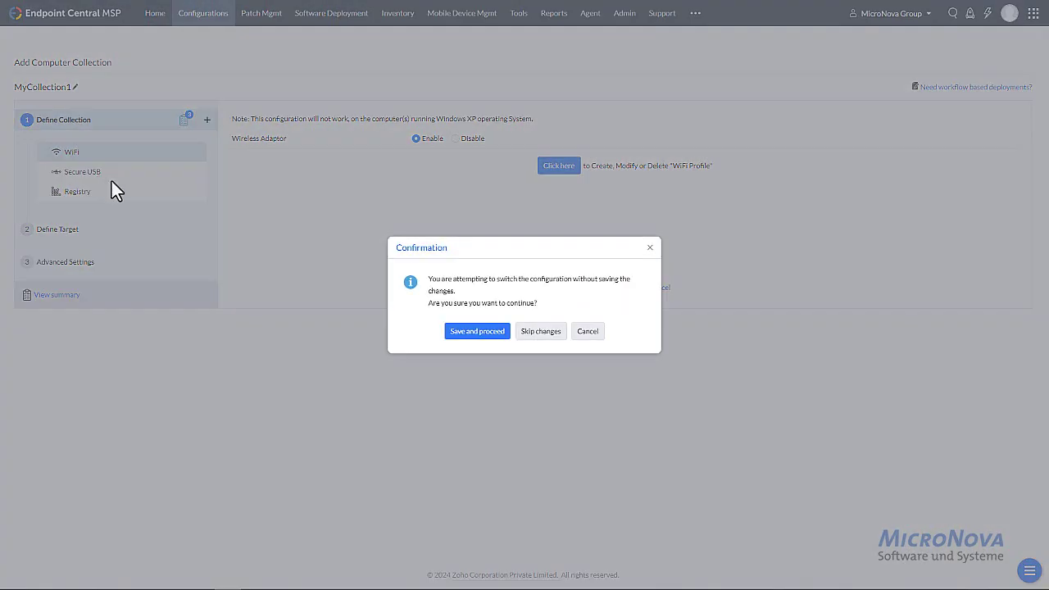
click(541, 342)
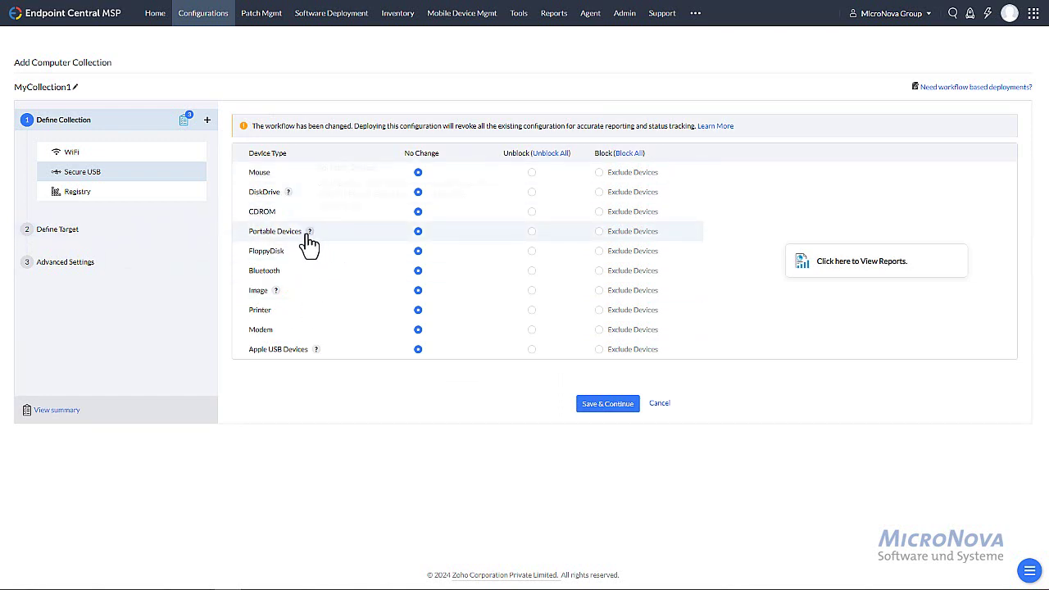
click(599, 232)
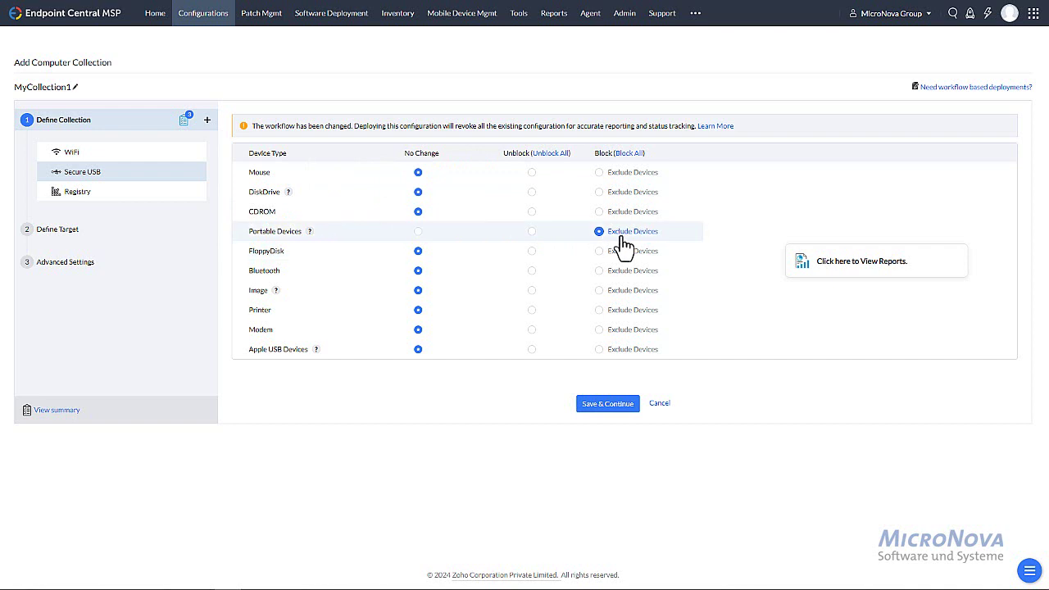
click(627, 235)
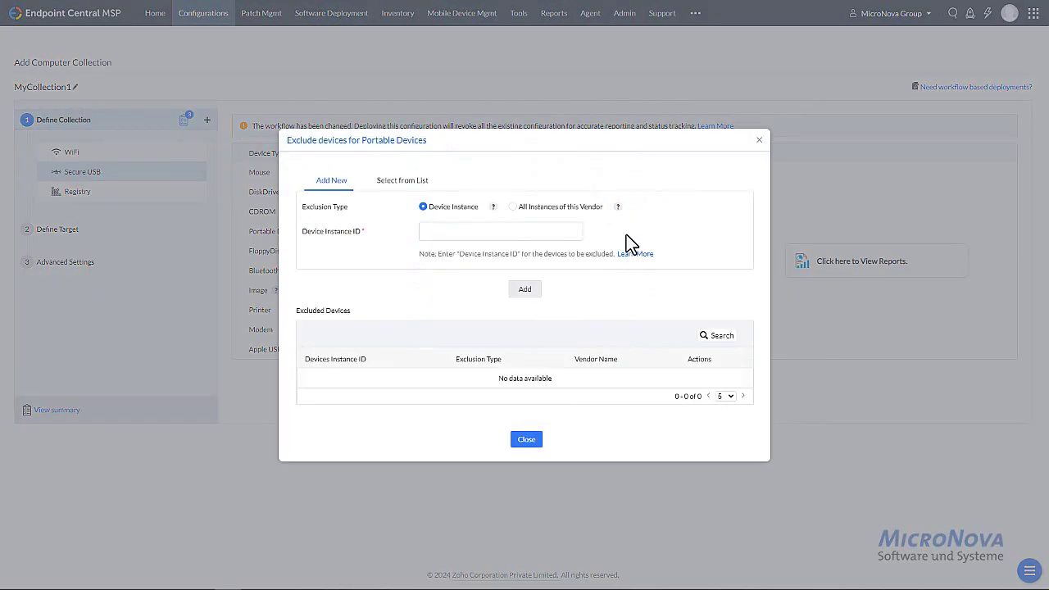
click(436, 231)
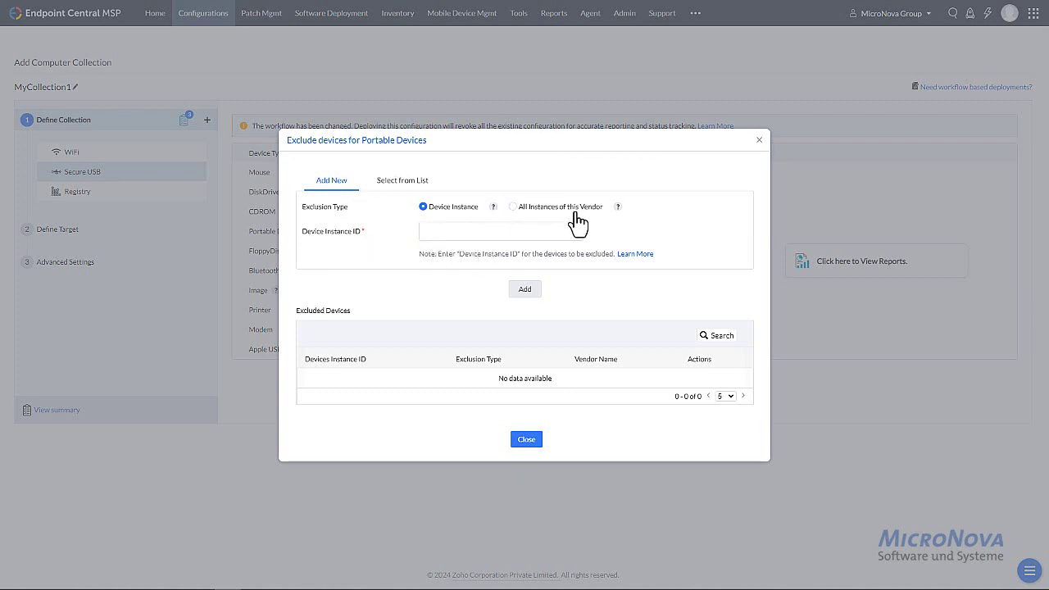
click(526, 440)
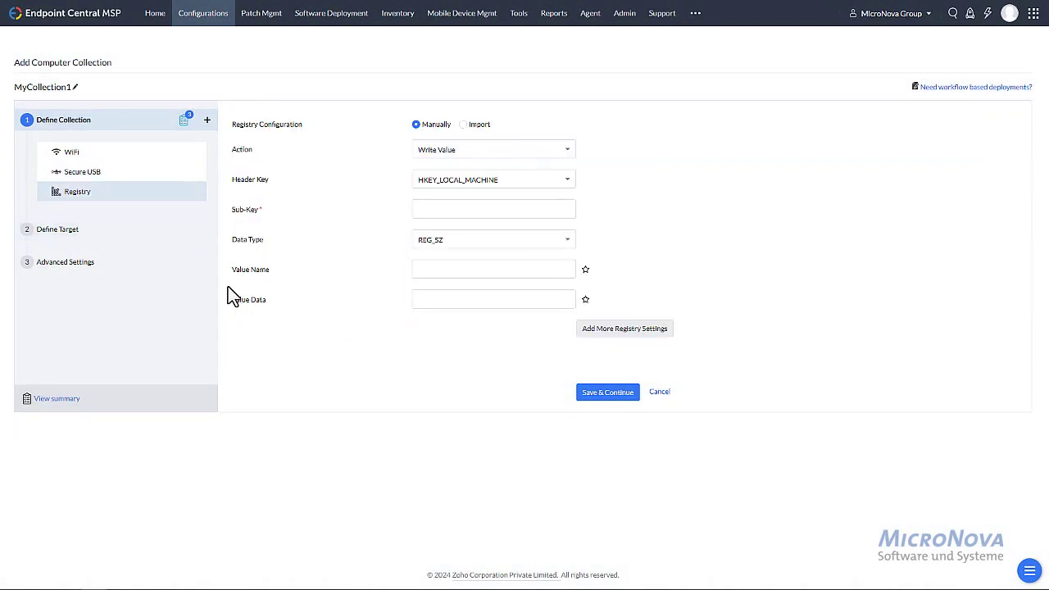
Look at the remote offices and domains available as collection targets, and at the customer selection
click(59, 233)
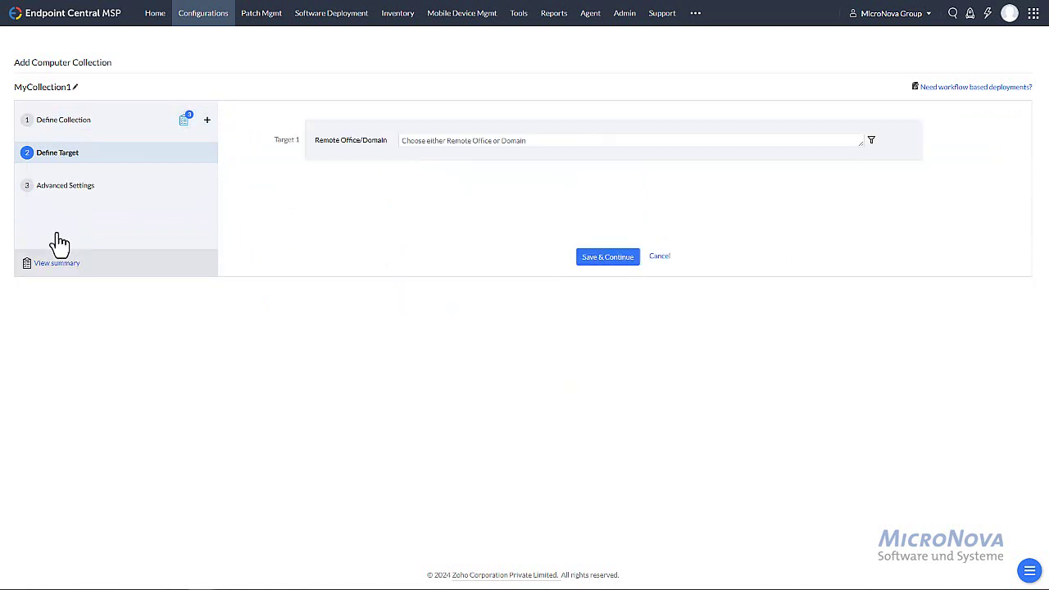
click(473, 141)
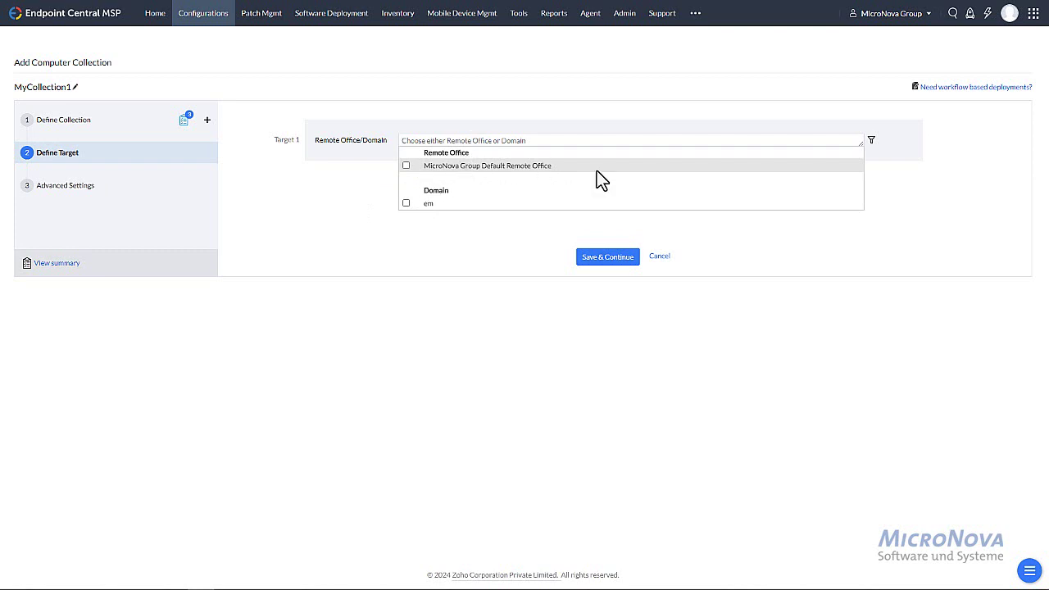
click(899, 28)
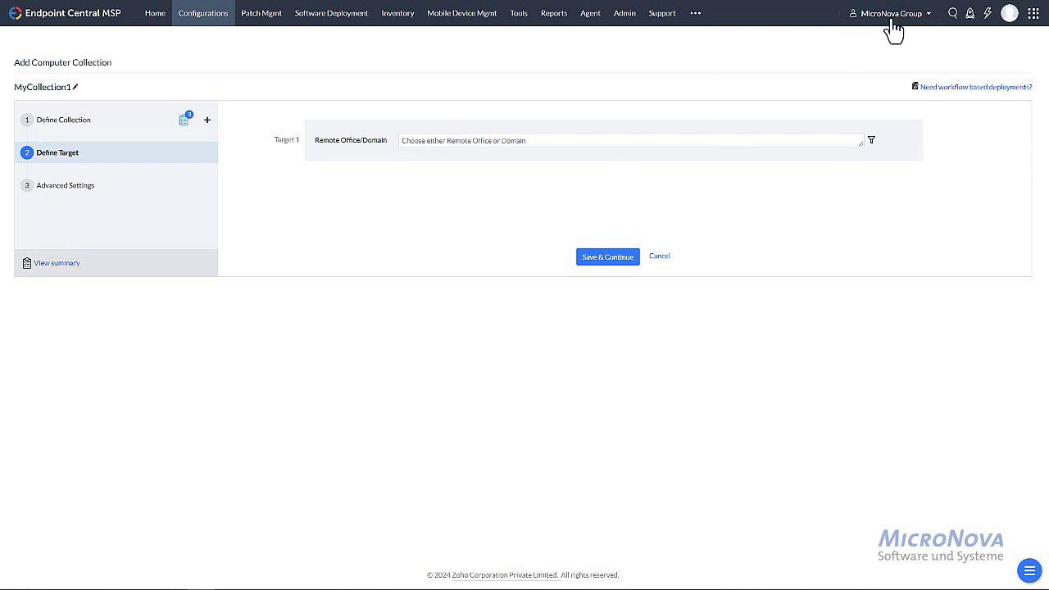
click(891, 20)
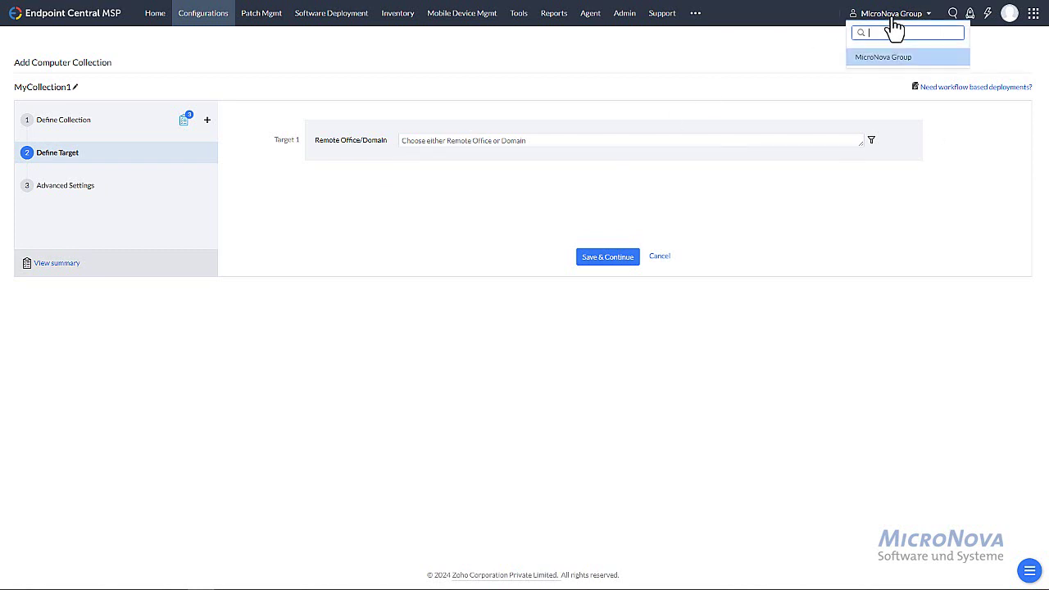
click(447, 112)
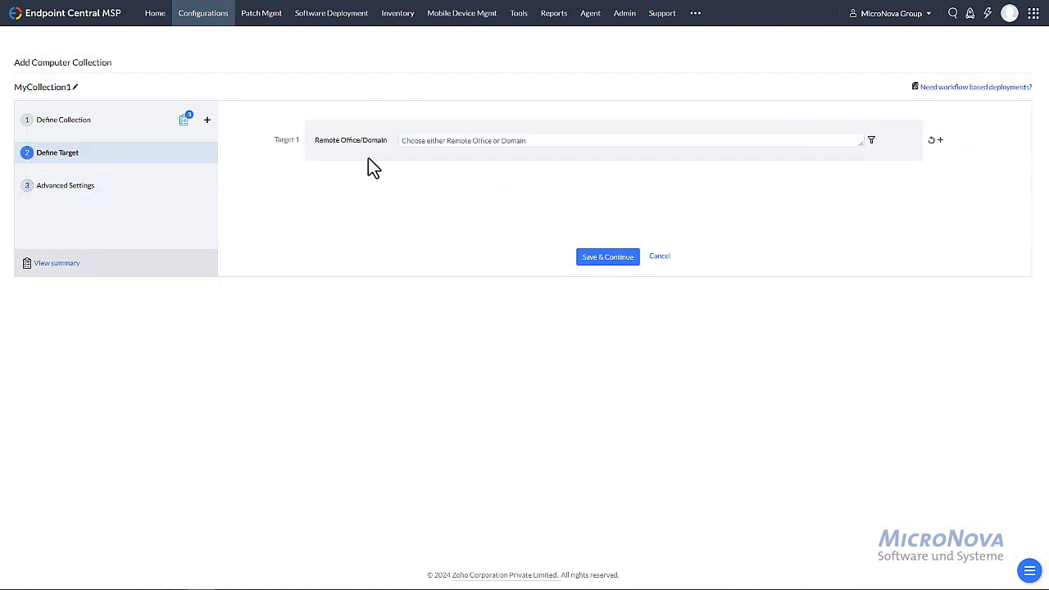
Choose the domain em for Target 1 and examine the criteria for filtering and excluding computers
click(501, 140)
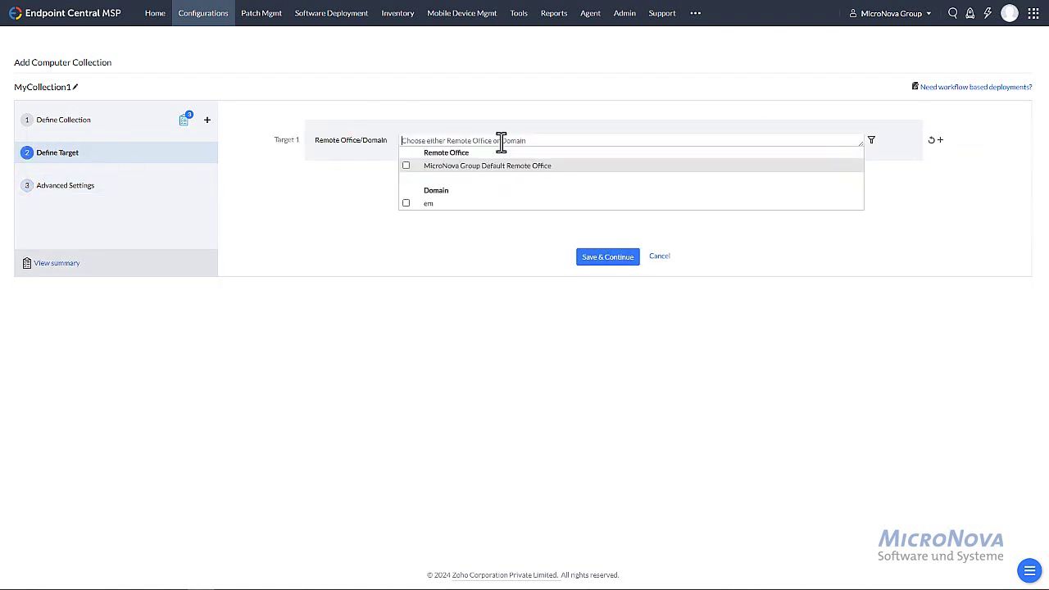
click(406, 204)
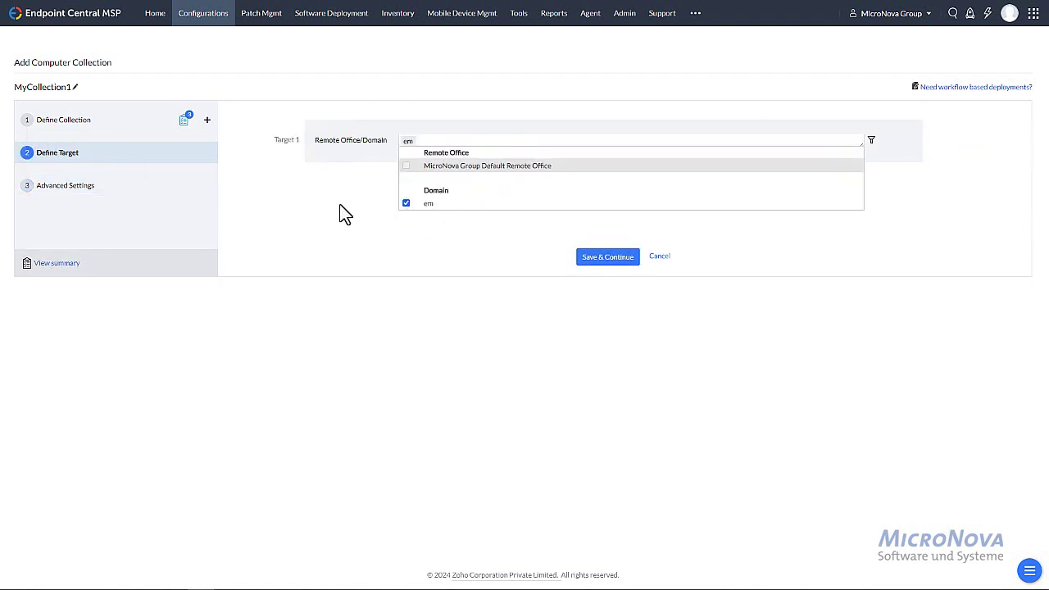
click(871, 143)
click(418, 176)
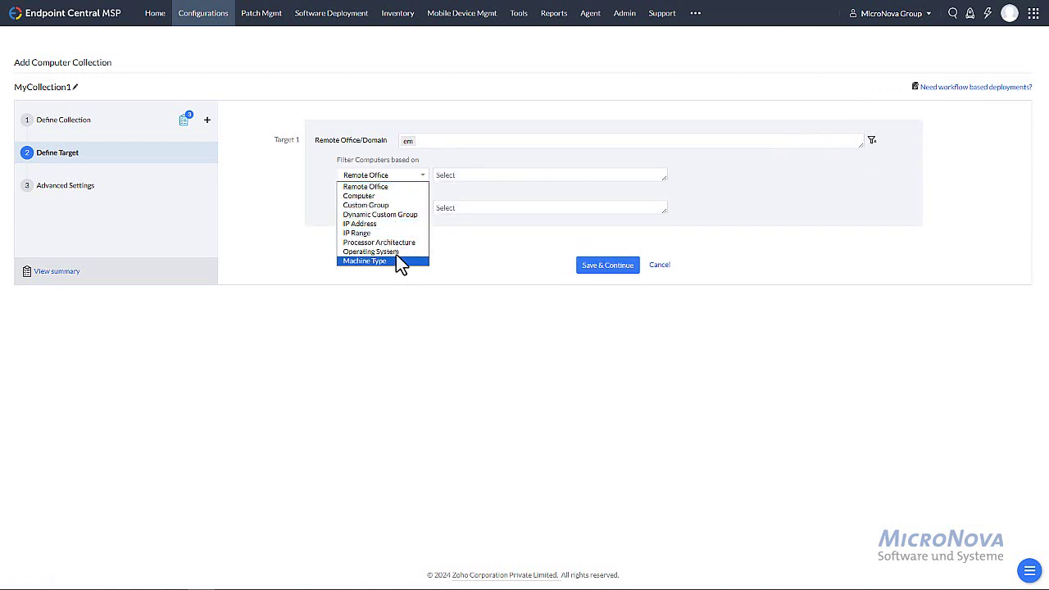
click(263, 211)
click(404, 209)
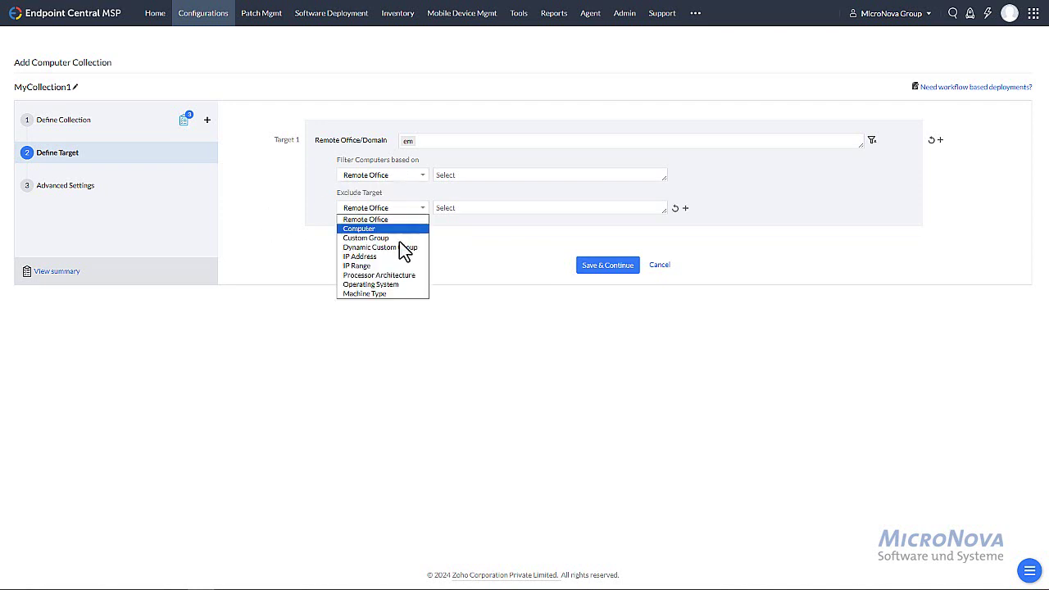
click(484, 228)
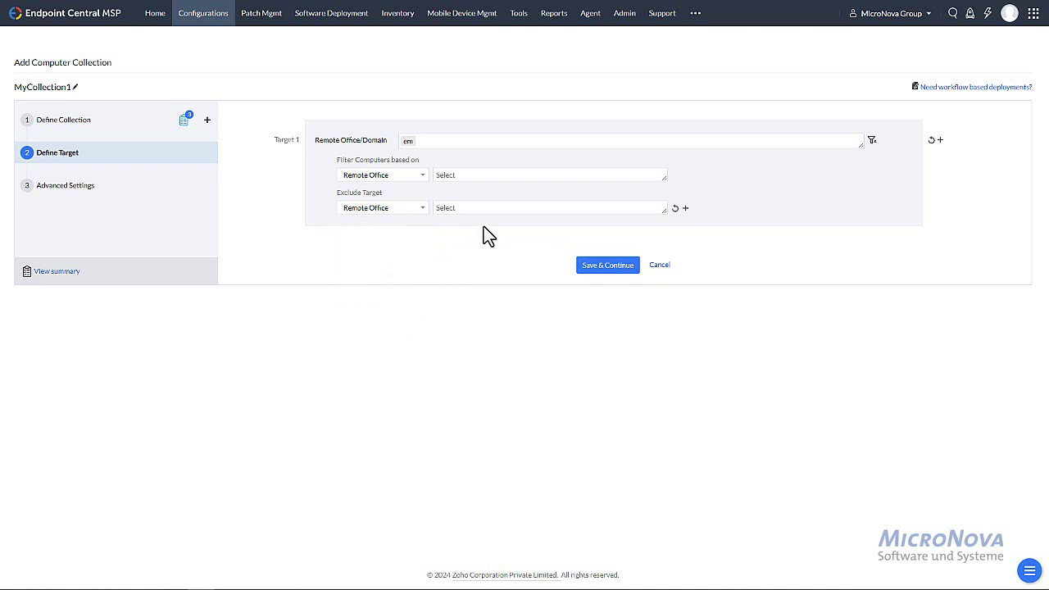
Add three more exclusion rows to Target 1 and review the criteria available for the first exclusion
click(687, 209)
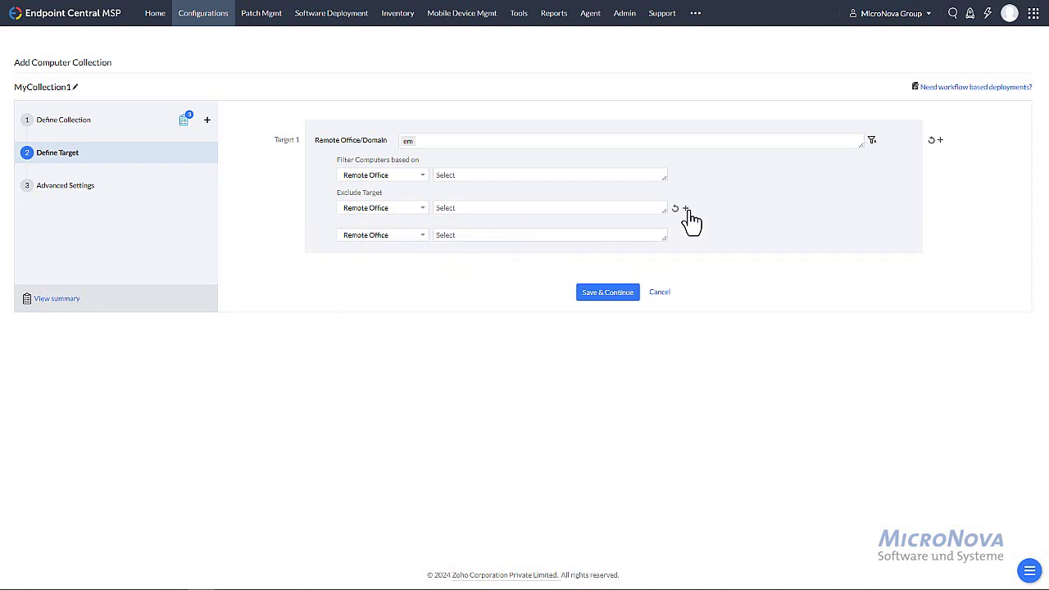
click(686, 209)
click(687, 209)
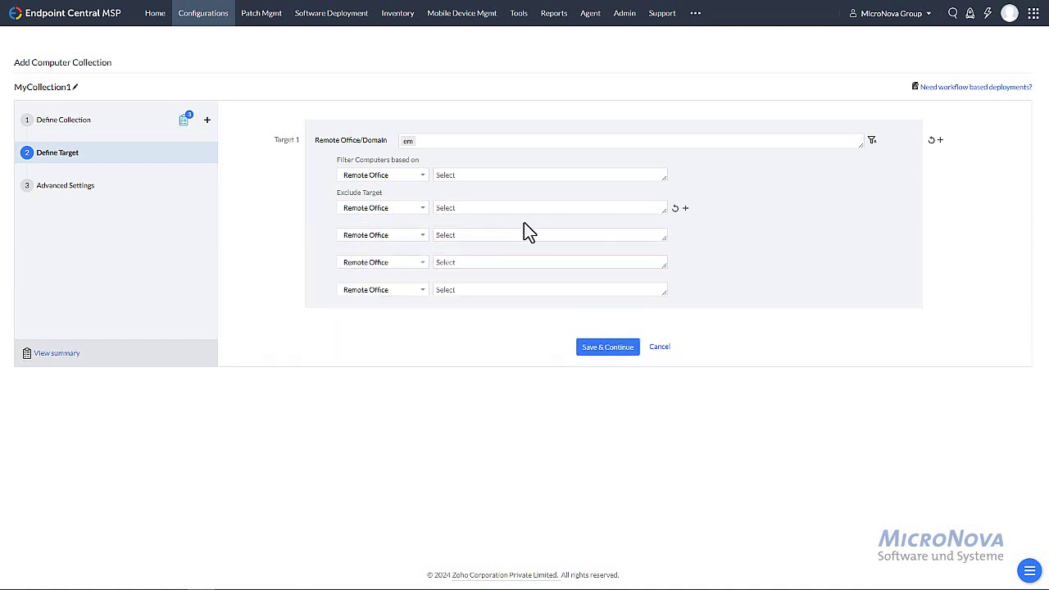
click(394, 210)
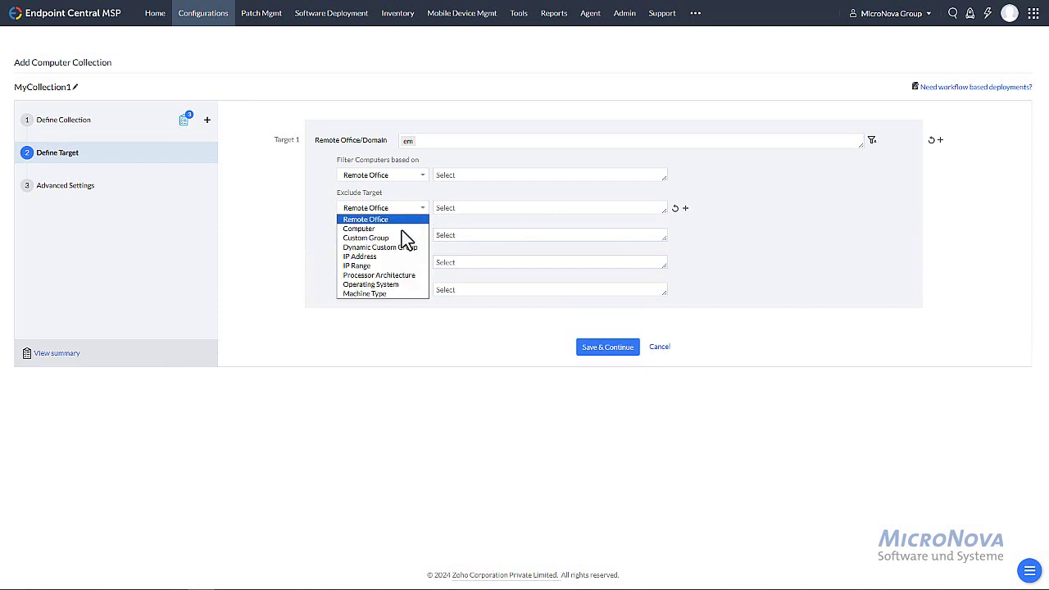
click(287, 232)
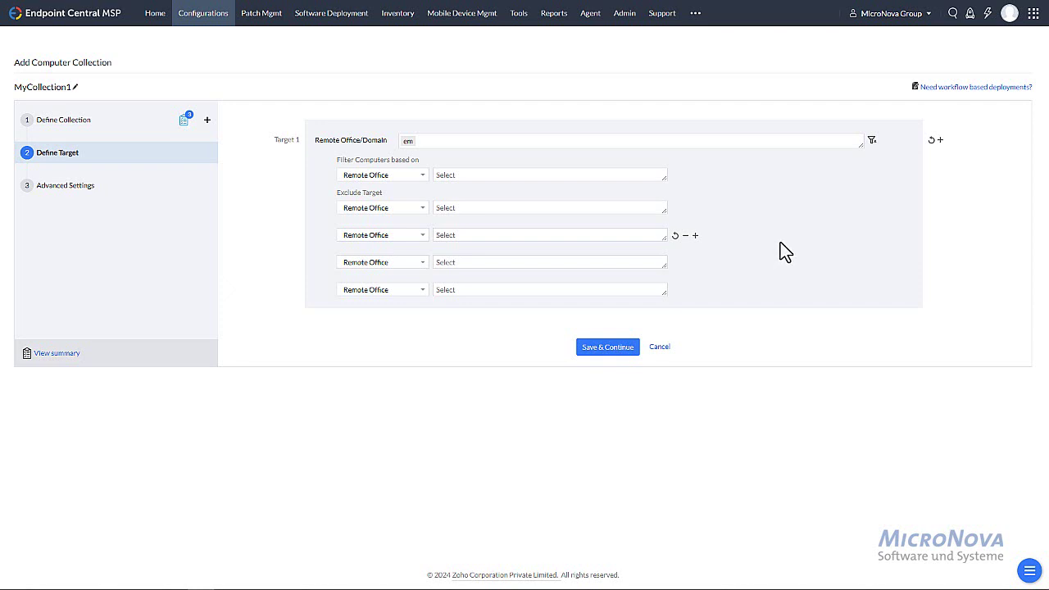
Add four more targets to the collection, Target 2 through Target 5
click(940, 141)
click(939, 141)
click(940, 141)
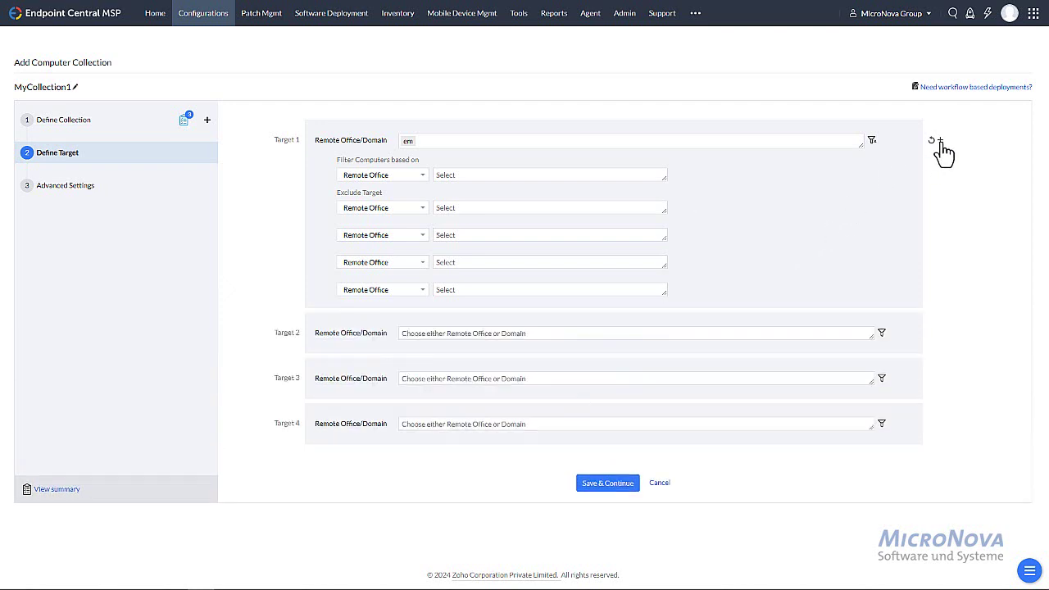
click(940, 141)
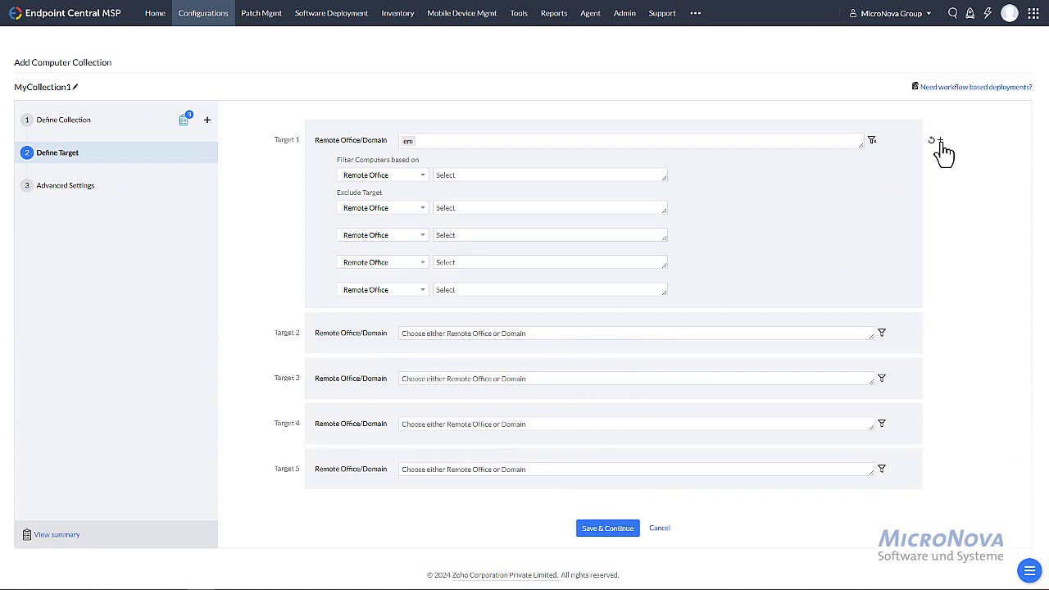
Review the collection's retry settings for failed targets, and cancel the collection without saving
click(62, 187)
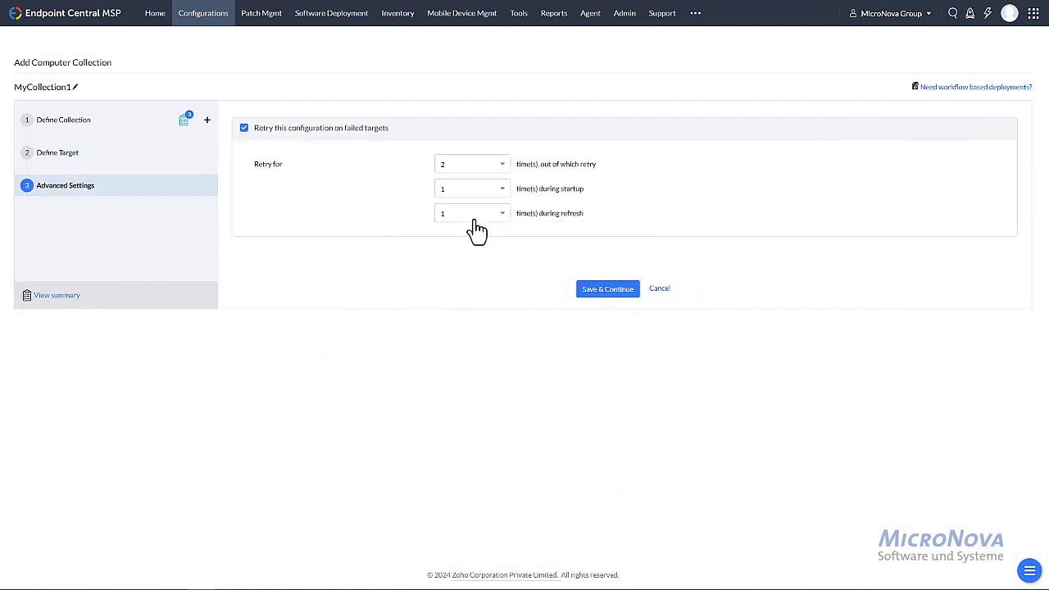
click(665, 290)
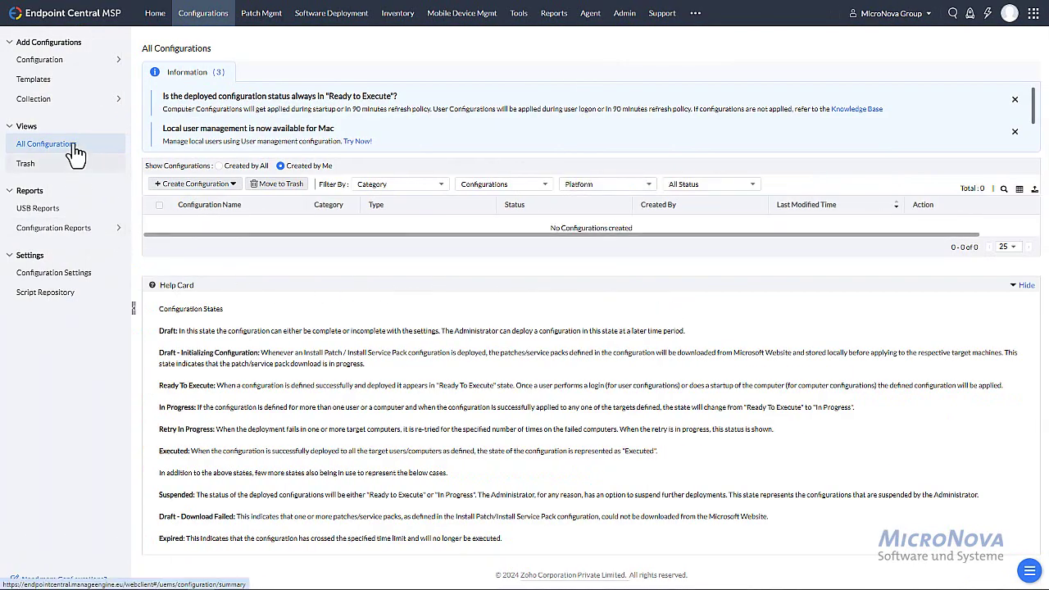
Examine the script repository, its choices for whom a script is added, and the list of script templates
mouse_move(105, 99)
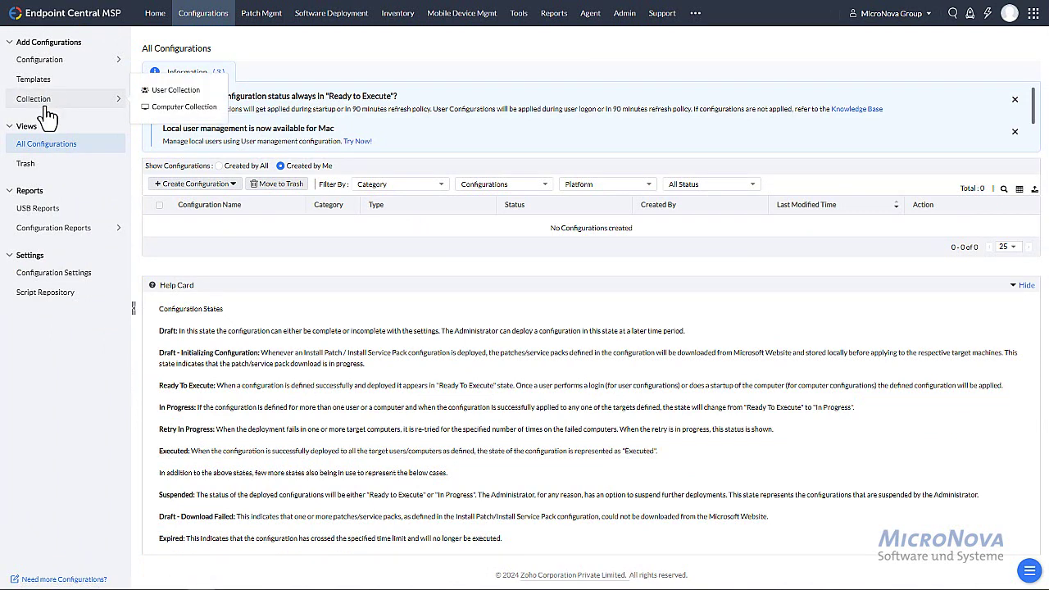
click(45, 293)
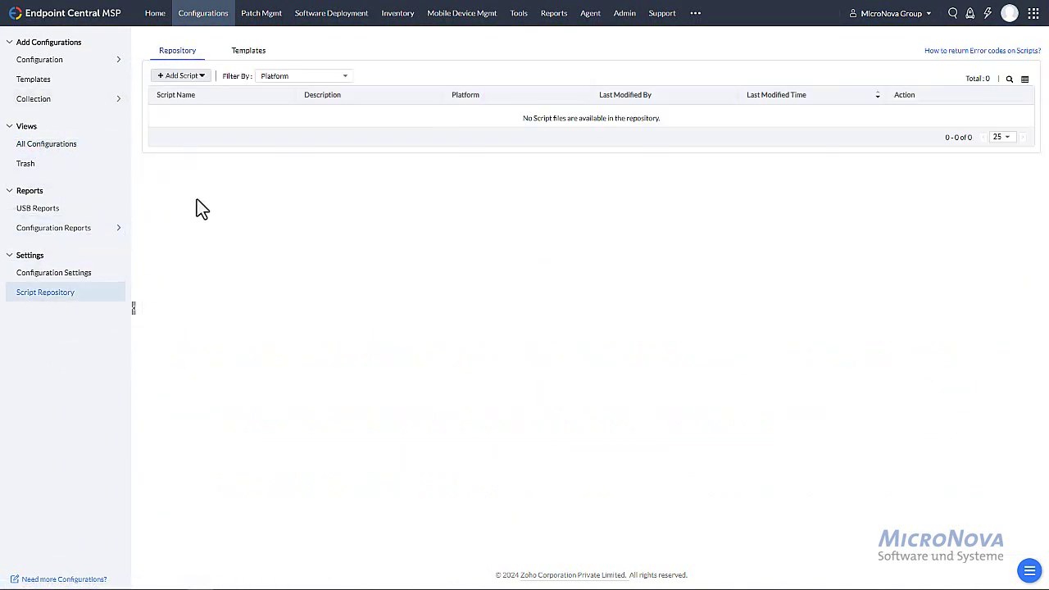
click(202, 80)
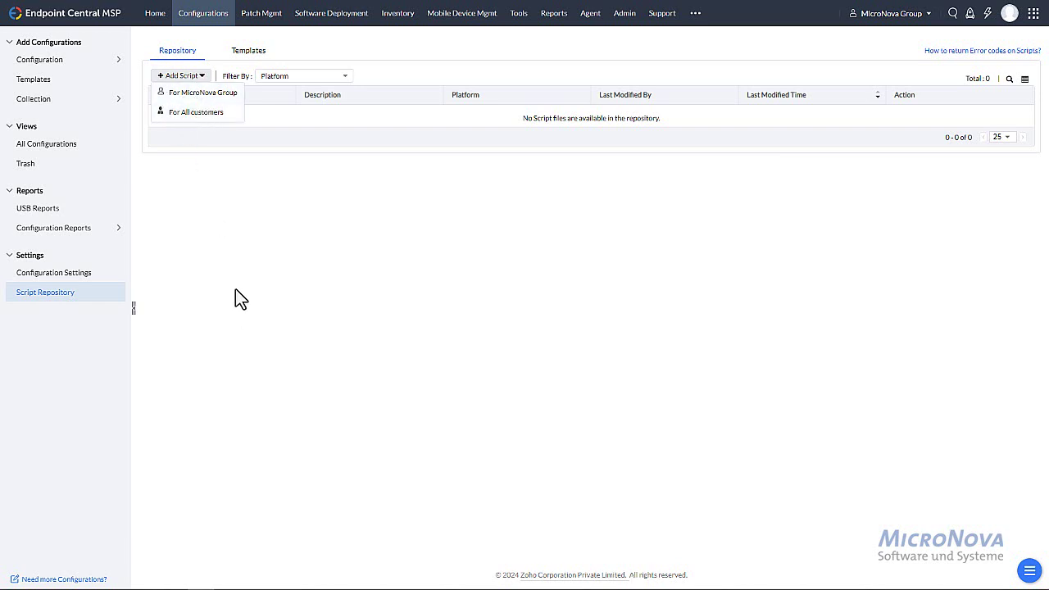
click(259, 52)
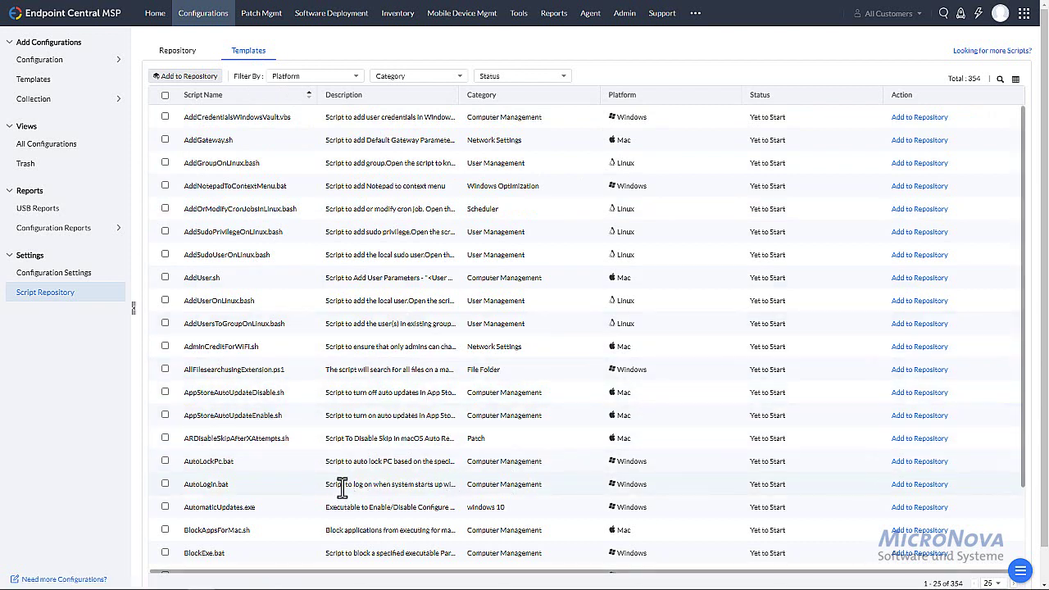
Add the AutoLogin.bat script template to the repository and show the repository's script list
click(165, 485)
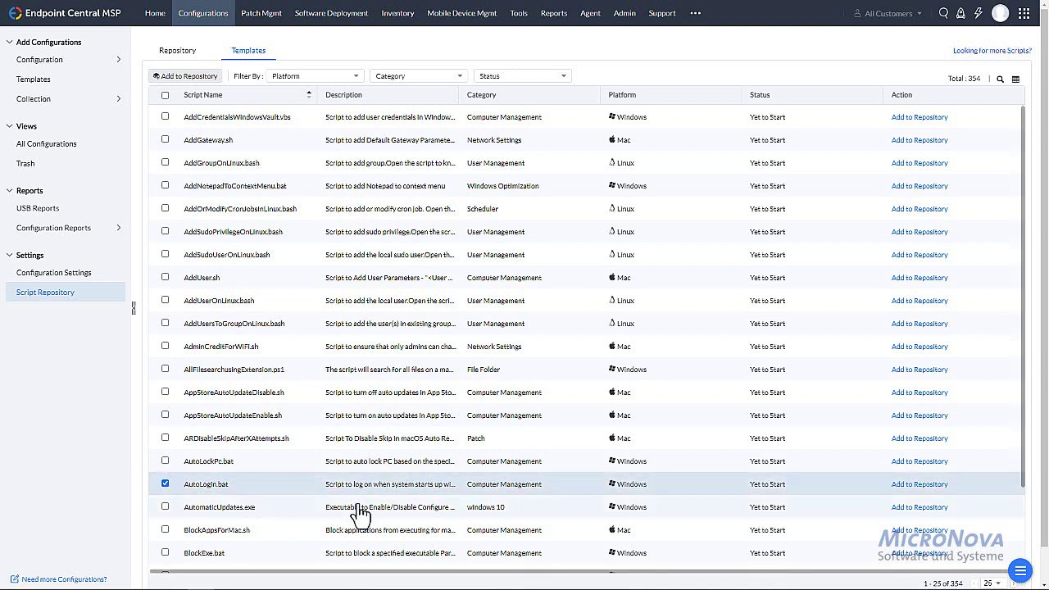
click(933, 485)
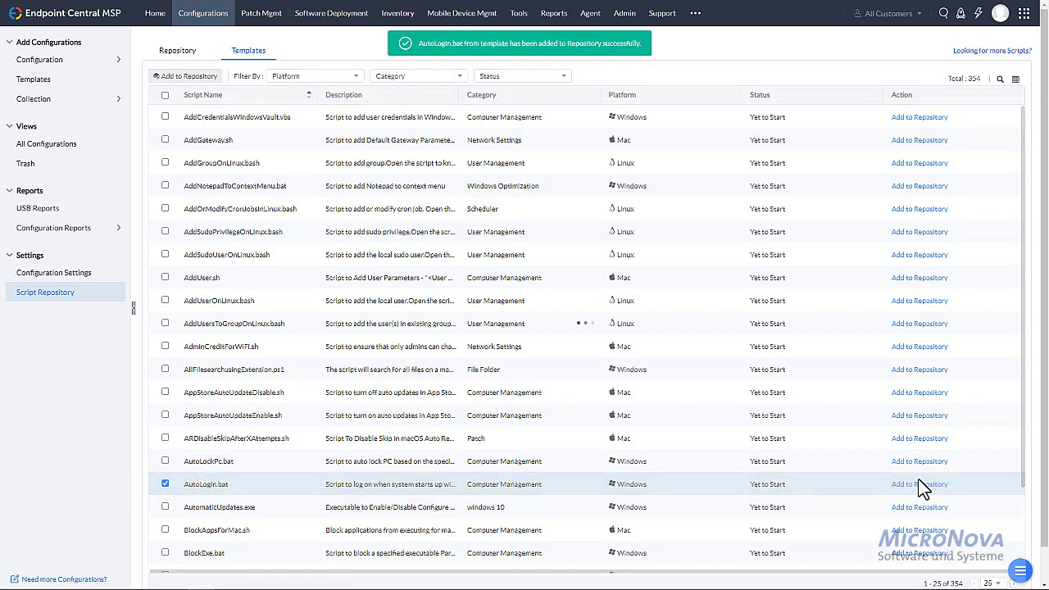
click(168, 53)
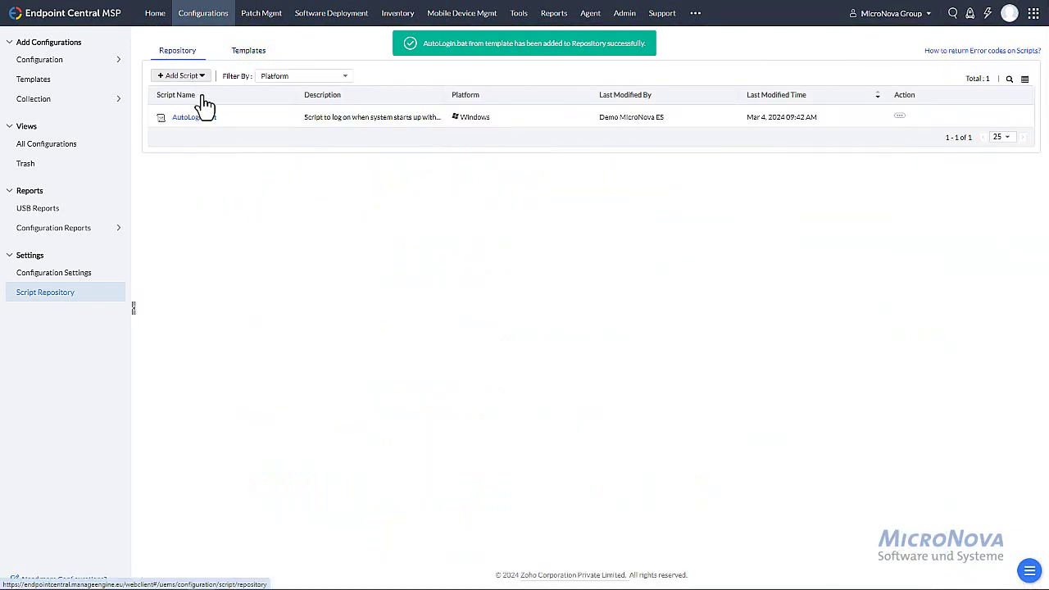
Open AutoLogin.bat for modification, examine its script code, and cancel without changing the script
click(900, 117)
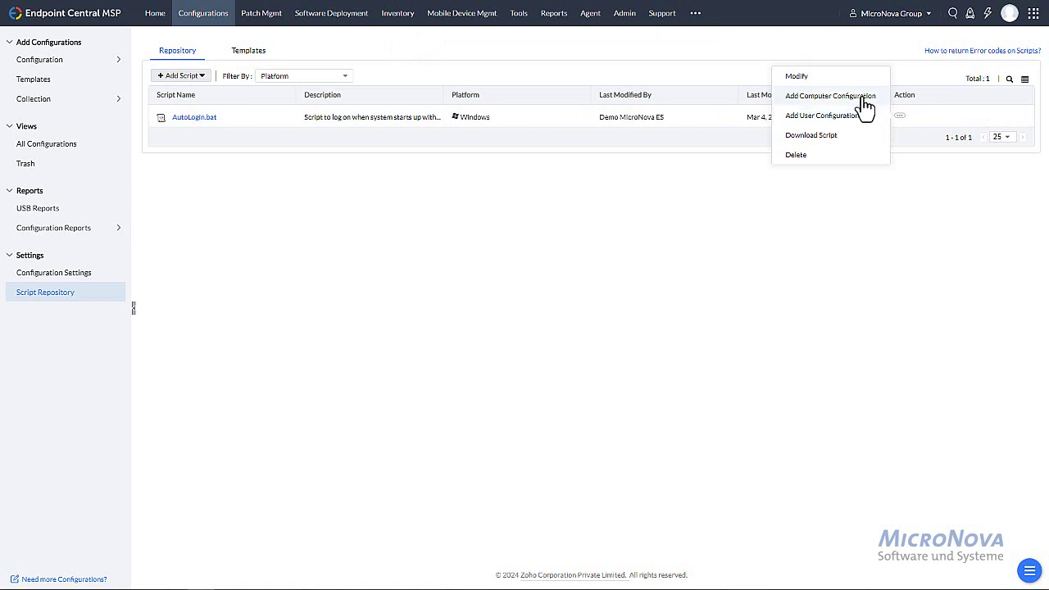
click(797, 79)
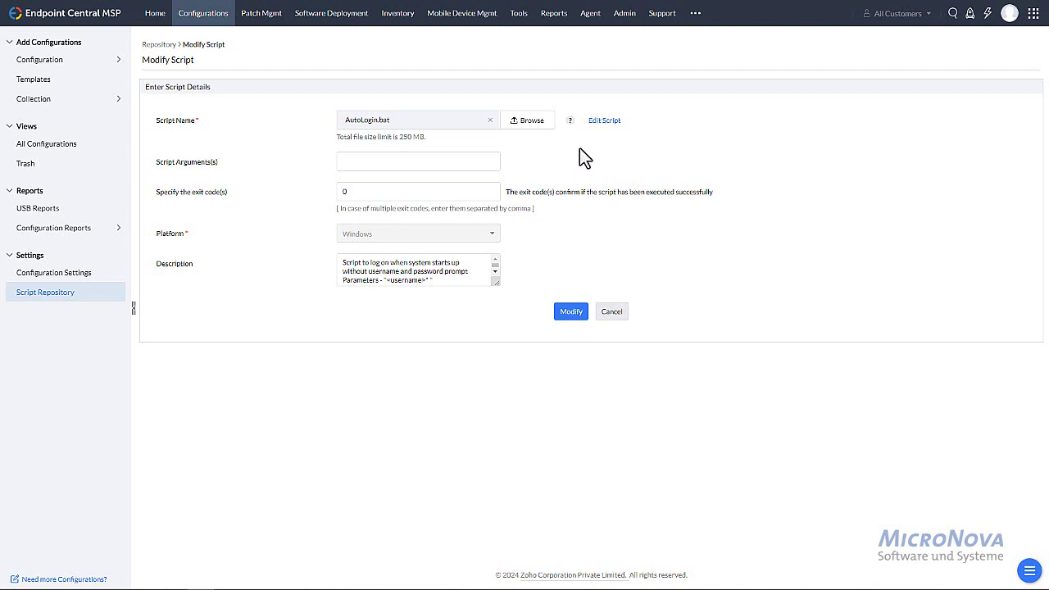
click(606, 123)
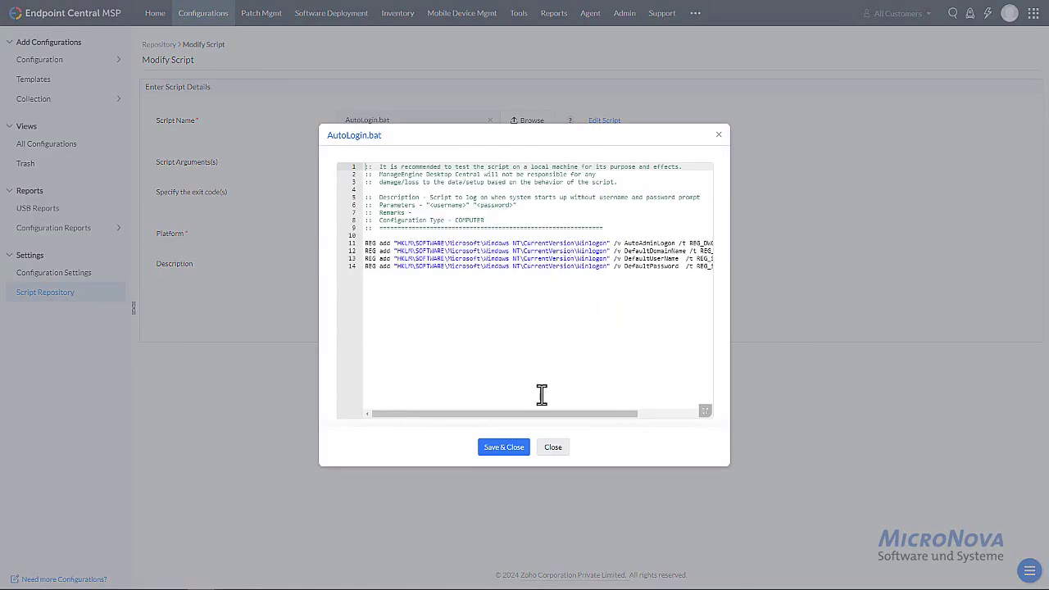
drag(549, 415, 629, 417)
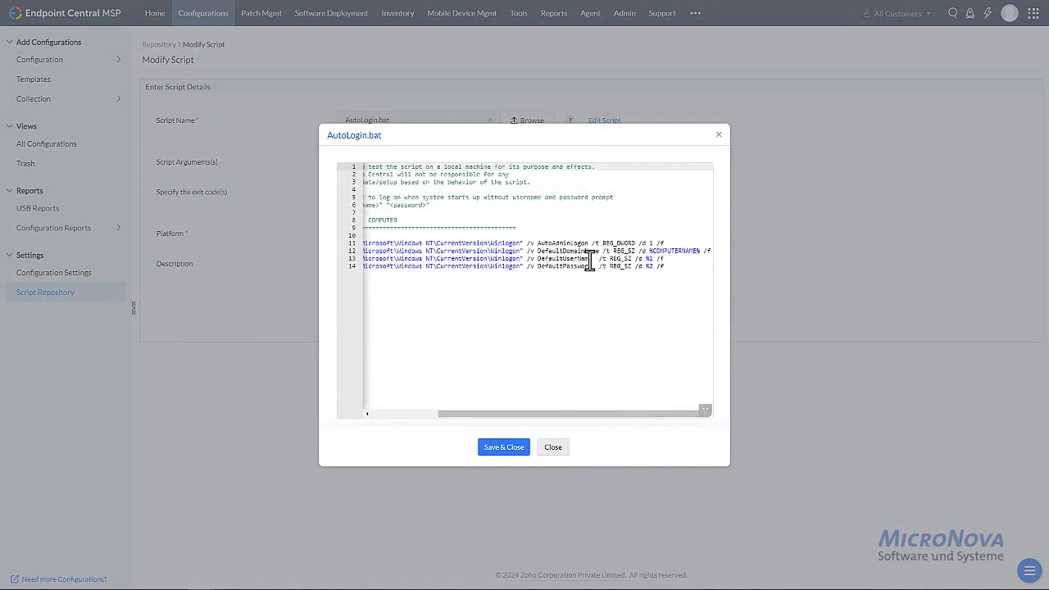
drag(565, 413, 451, 412)
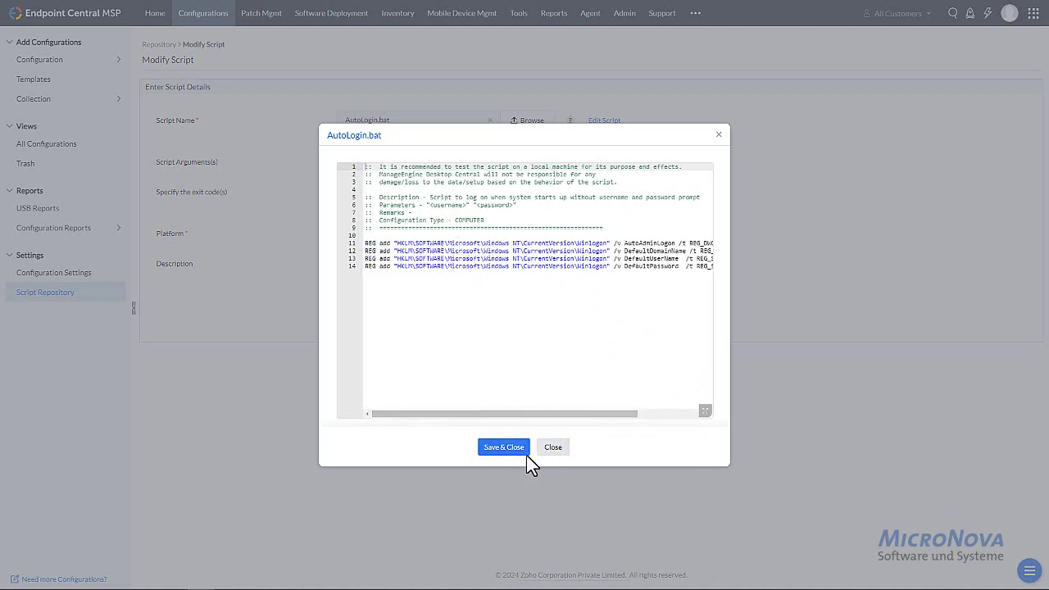
click(554, 450)
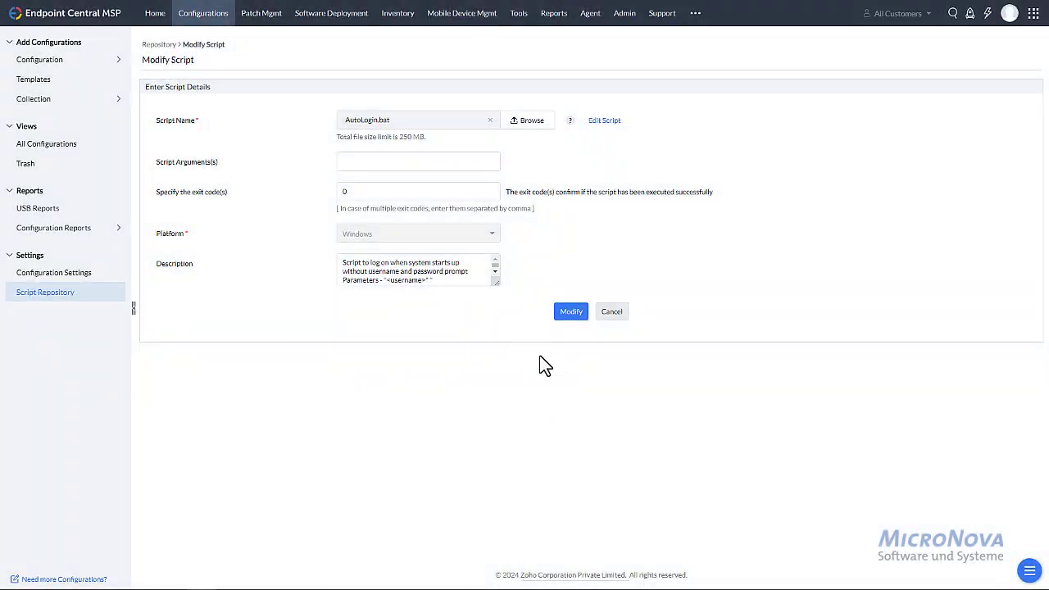
click(614, 313)
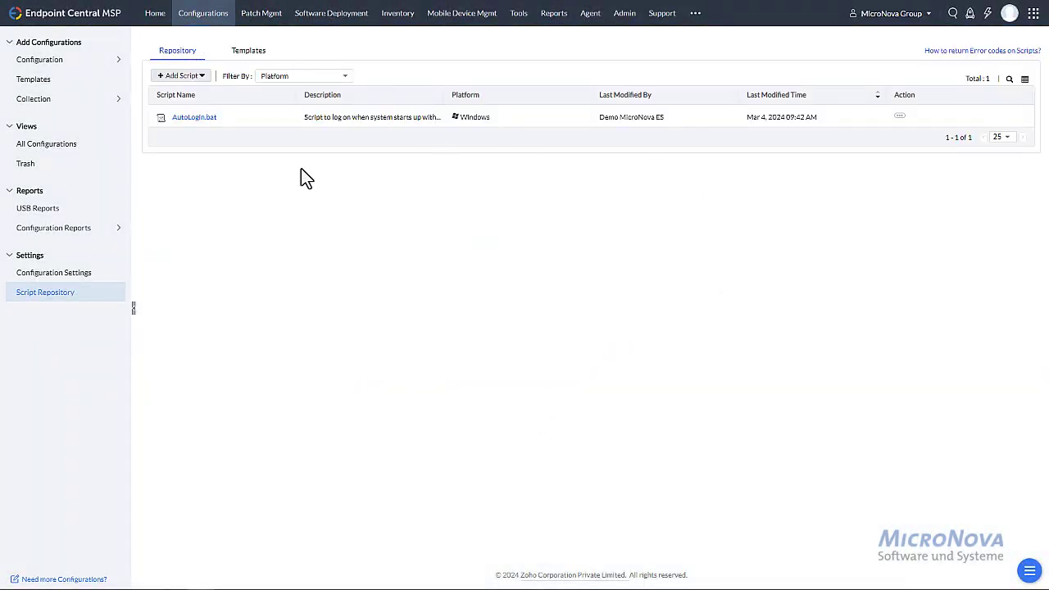
Go to patch management, skip the introductory workflow diagram, and open the patch dashboard of the MicroNova Group customer
click(252, 16)
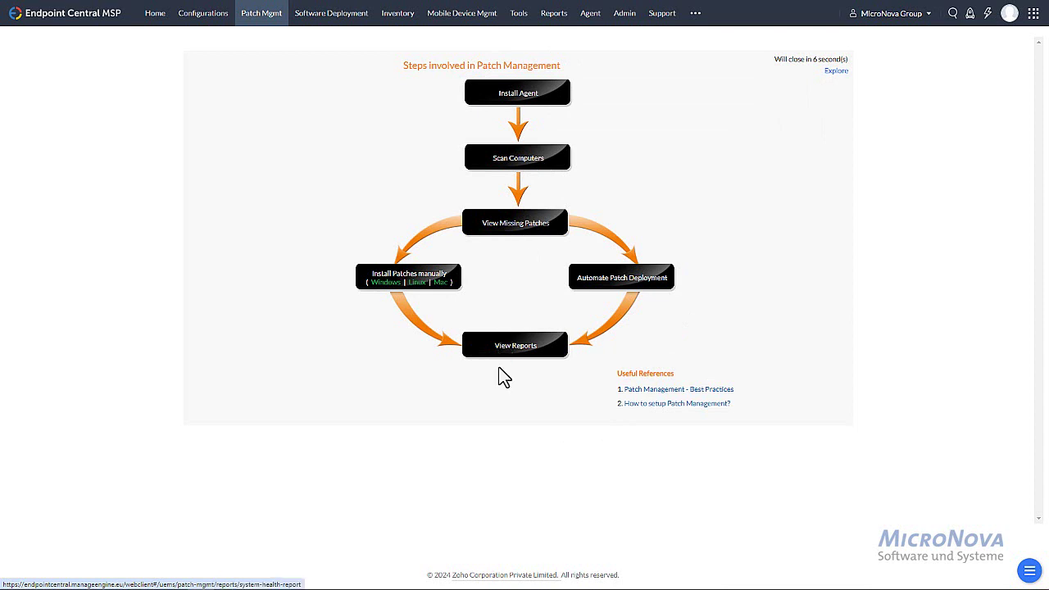
click(836, 71)
click(836, 68)
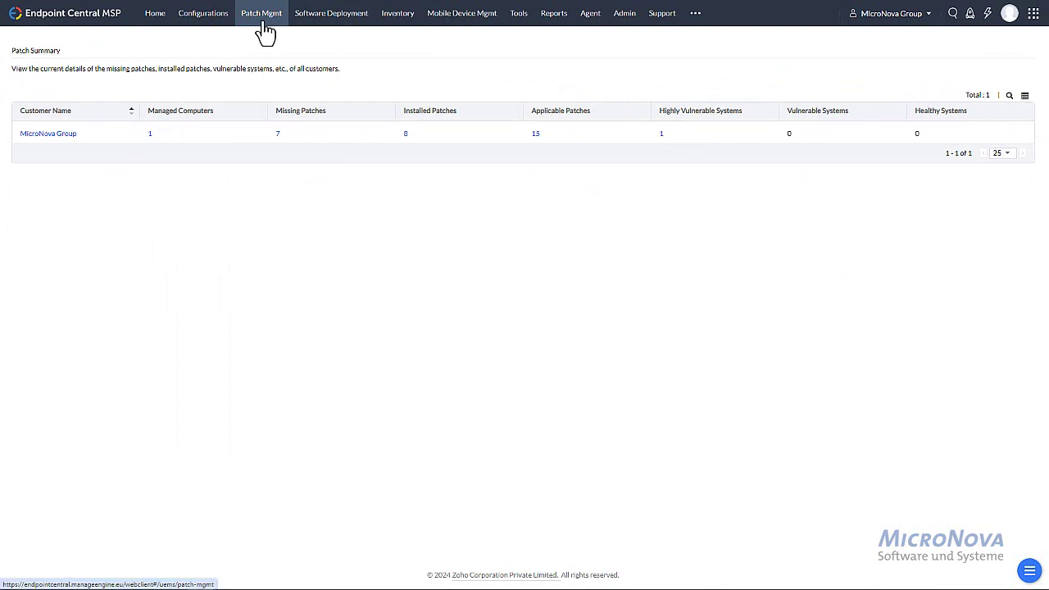
click(45, 139)
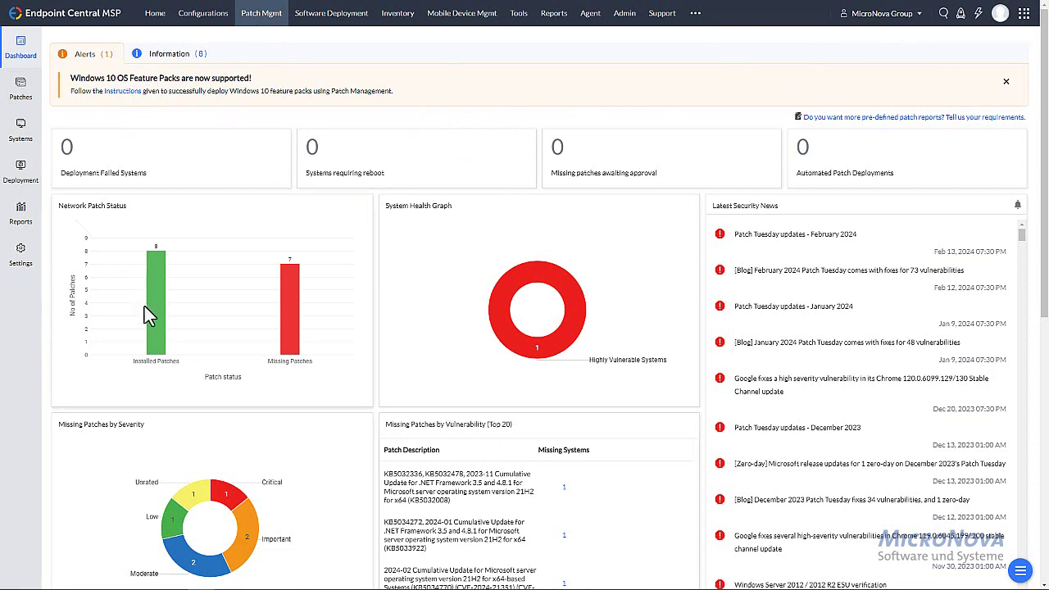
Examine the patch dashboard's charts on patch status, system health, missing patches by severity, operating systems and release time
mouse_move(568, 315)
scroll(142, 372, down, 2)
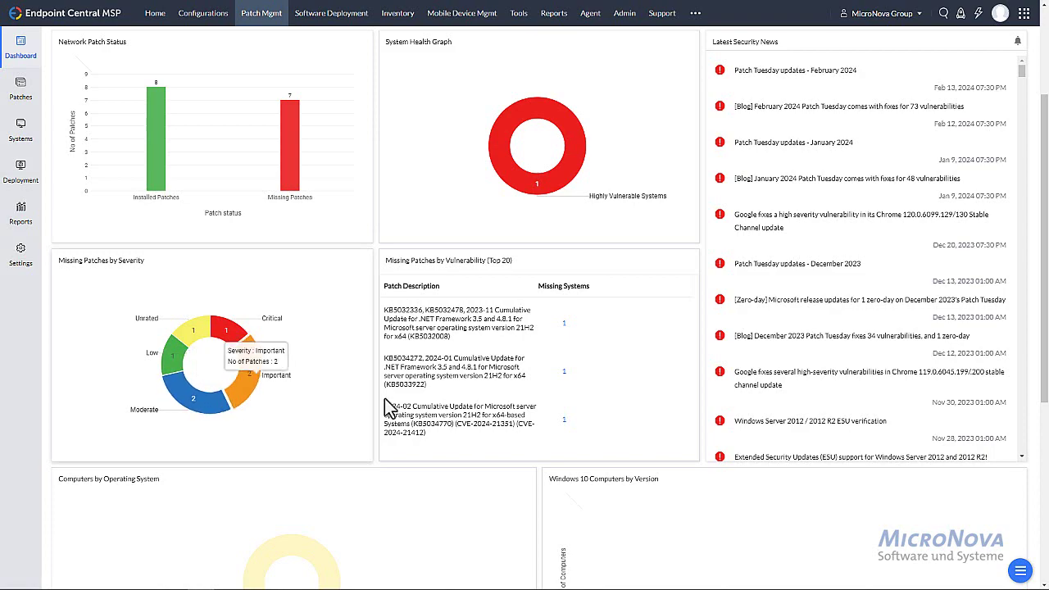
scroll(535, 414, down, 1)
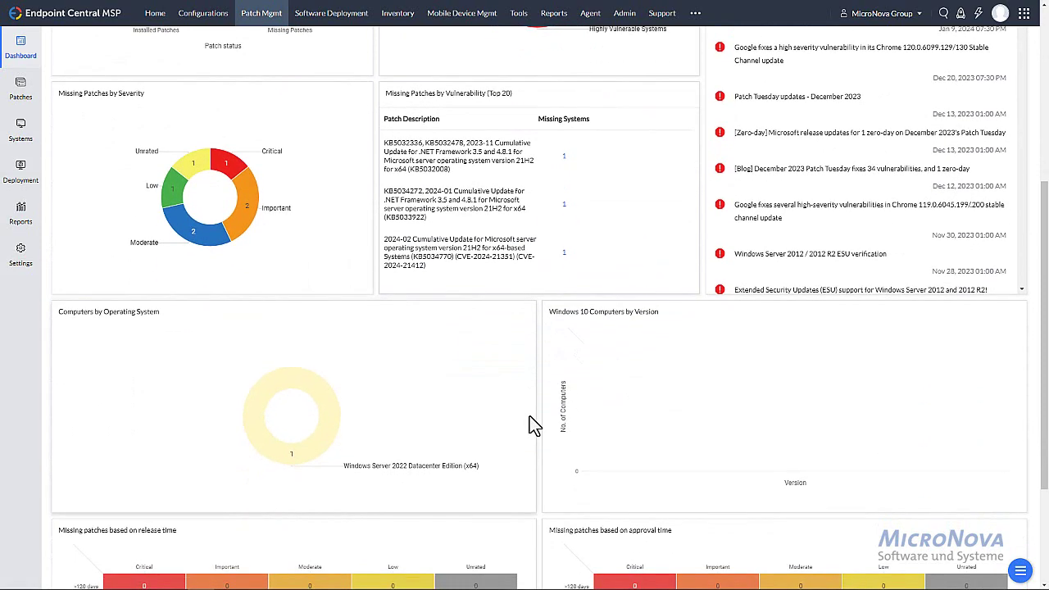
scroll(530, 417, down, 3)
scroll(529, 416, up, 5)
scroll(530, 414, up, 2)
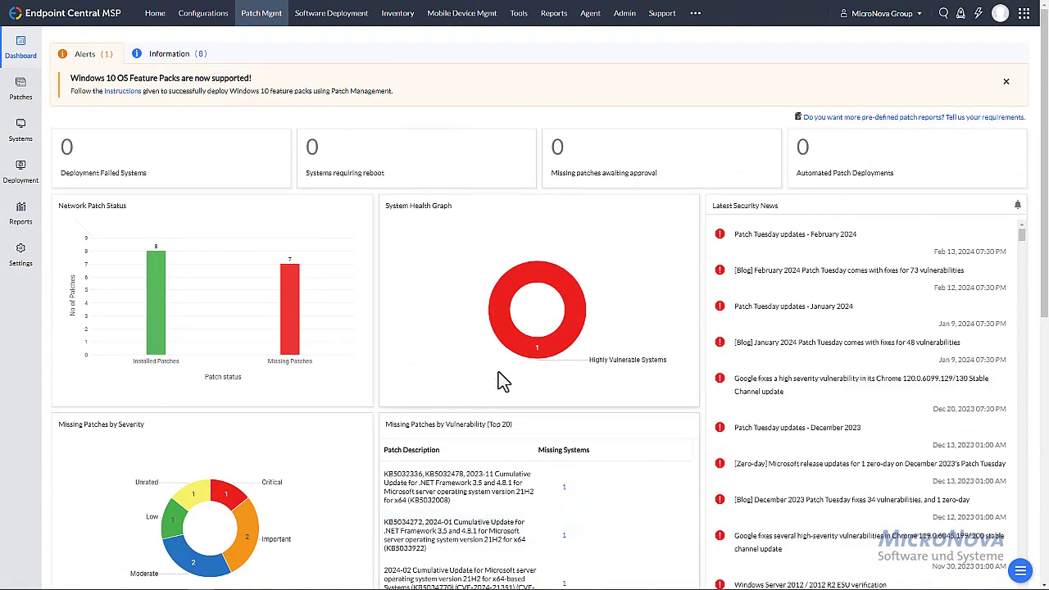
mouse_move(516, 348)
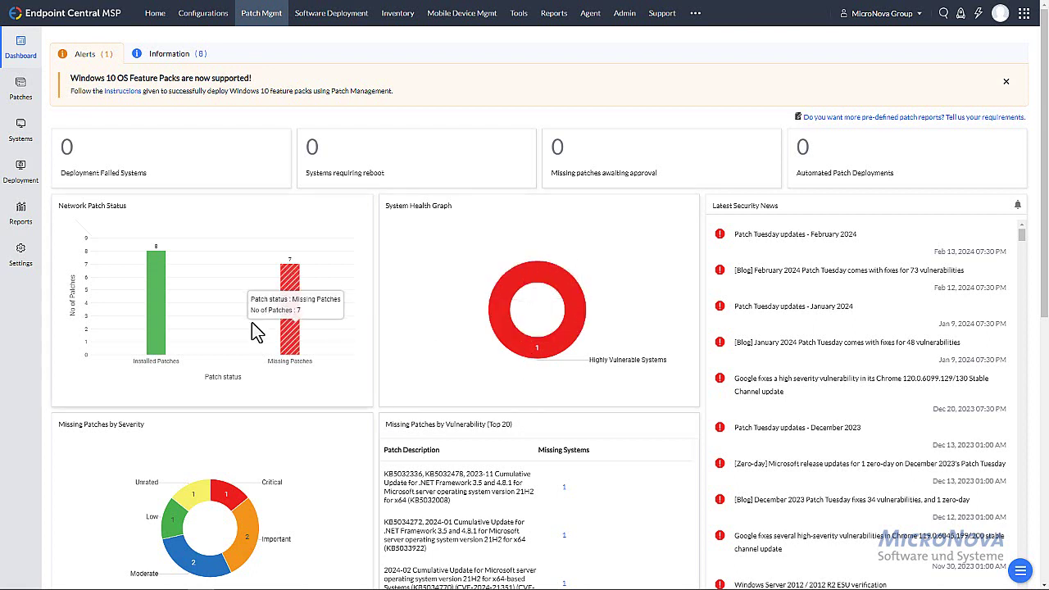
Review the patch database settings, including the patch types that can be managed for Windows, Mac and Linux
click(20, 261)
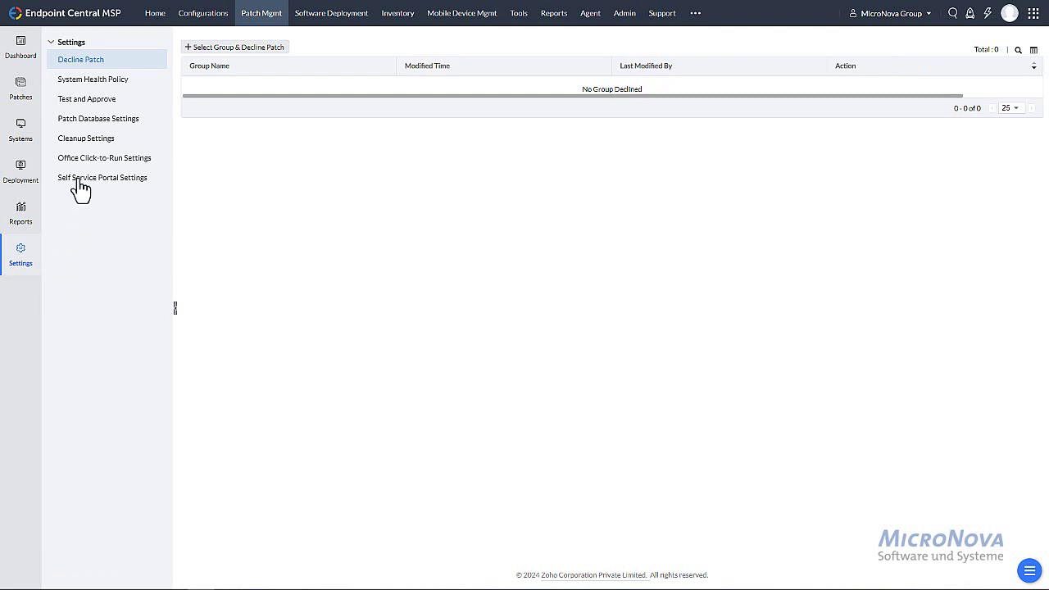
click(105, 125)
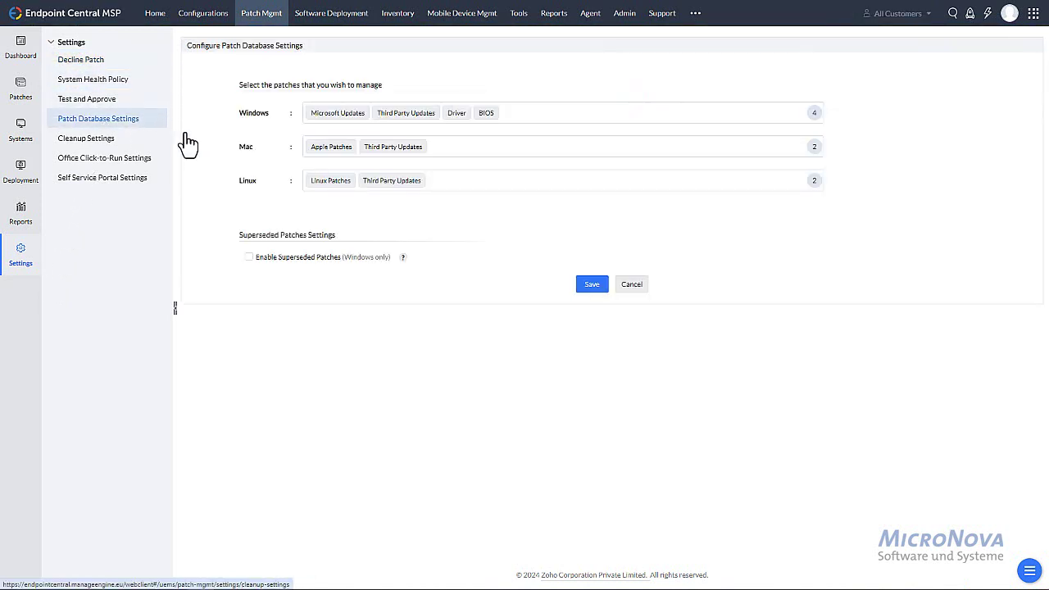
click(579, 113)
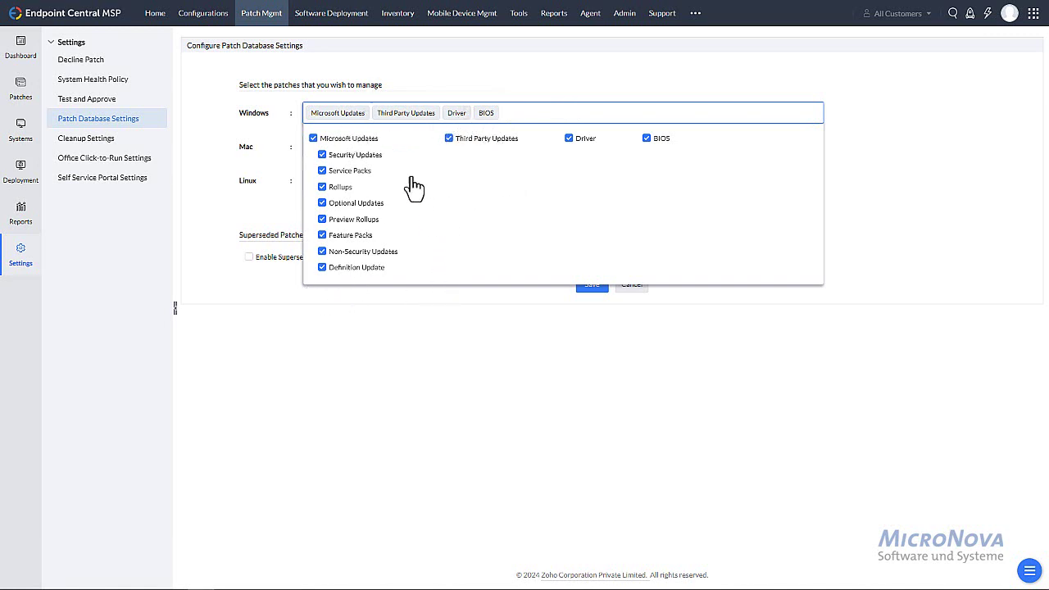
click(475, 154)
click(480, 149)
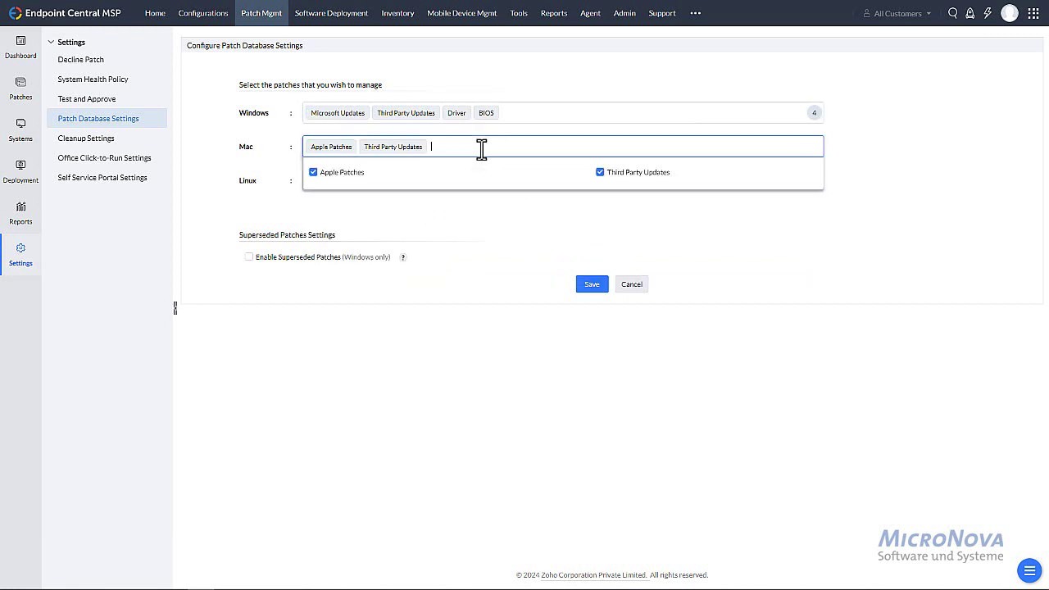
click(210, 181)
click(539, 180)
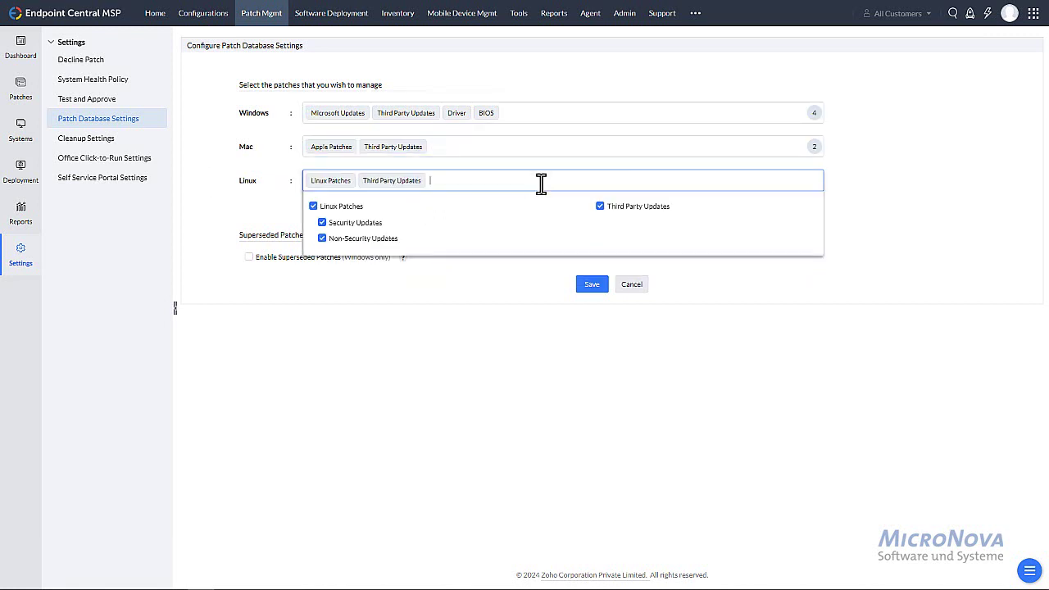
click(229, 218)
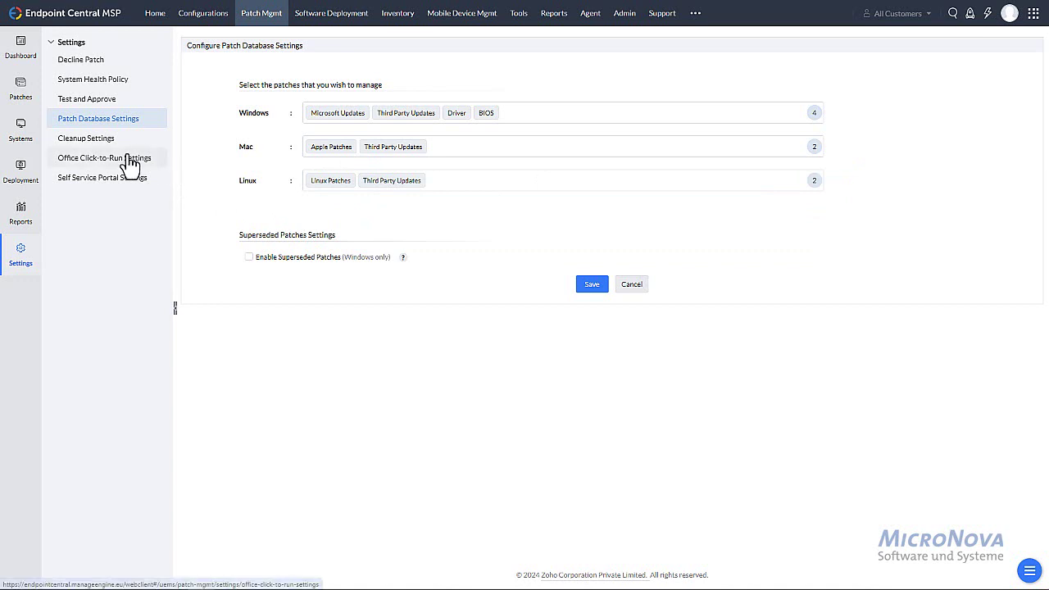
Examine the list of missing patches, including how the TreeSize Free patch is selected and its approval status
click(21, 88)
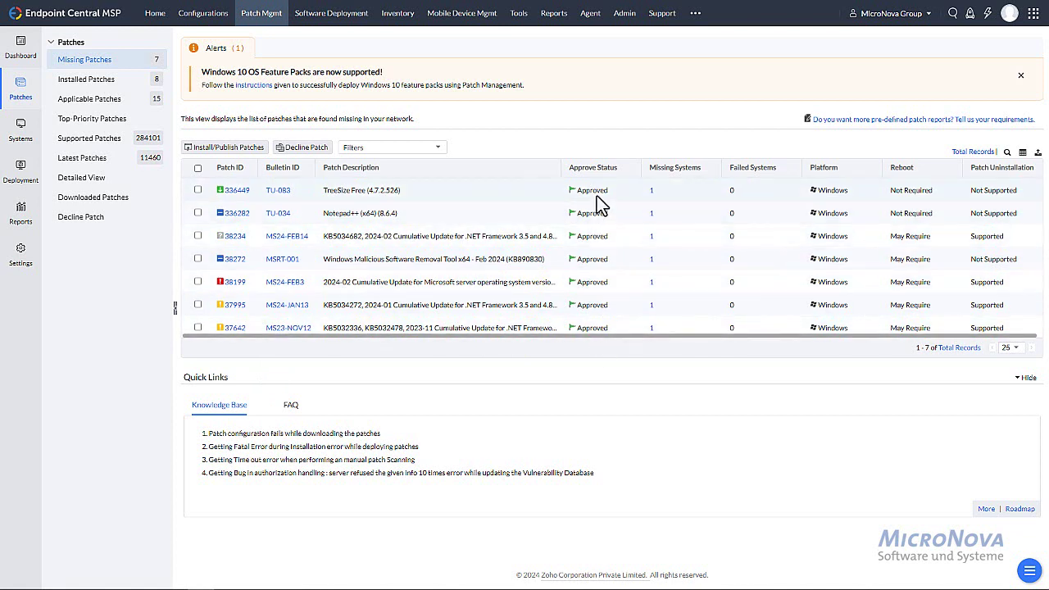
click(198, 192)
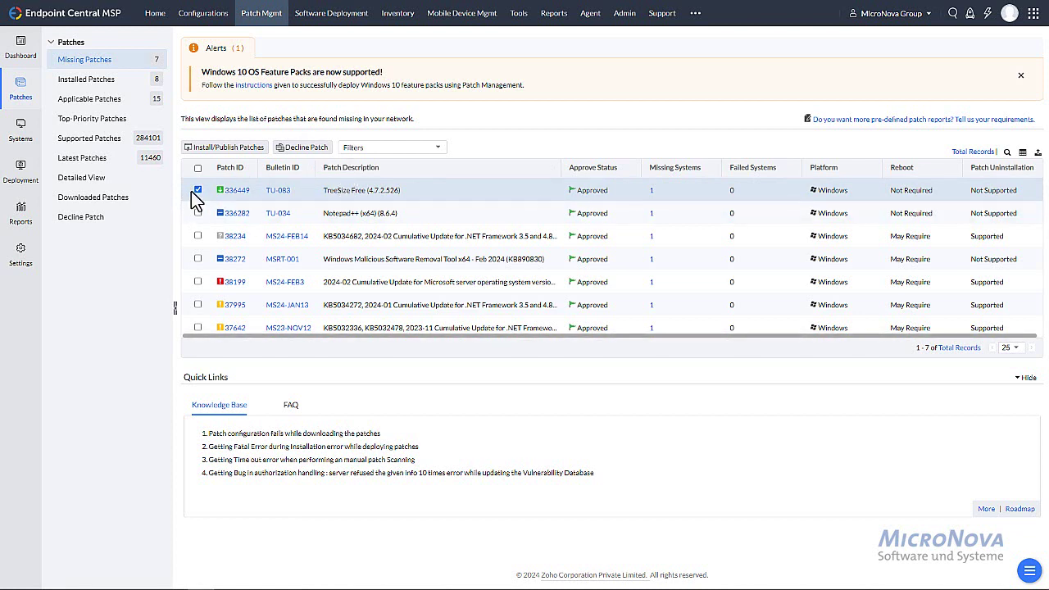
click(197, 192)
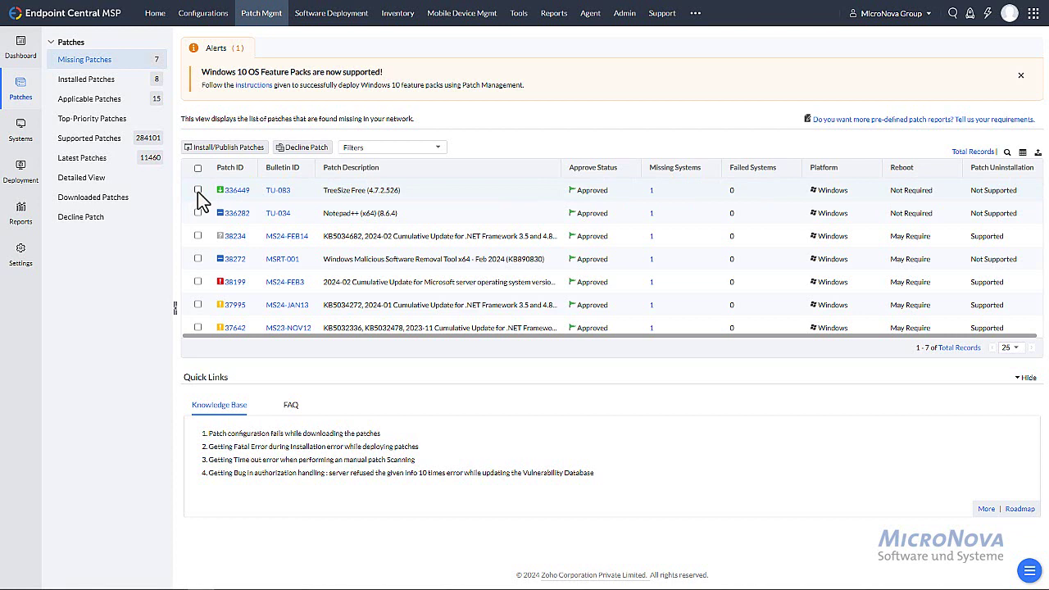
click(197, 191)
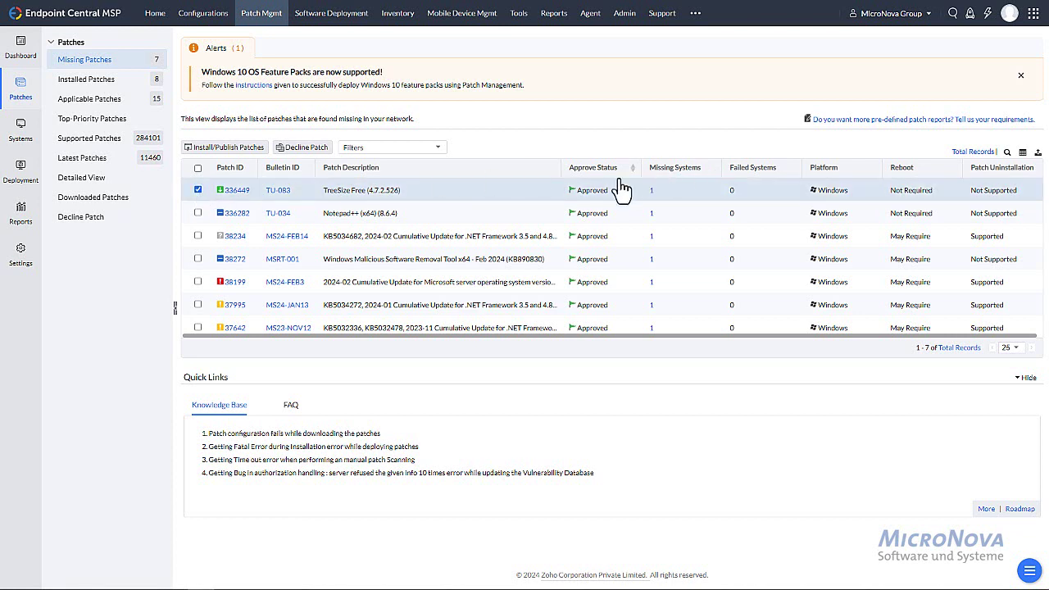
click(197, 191)
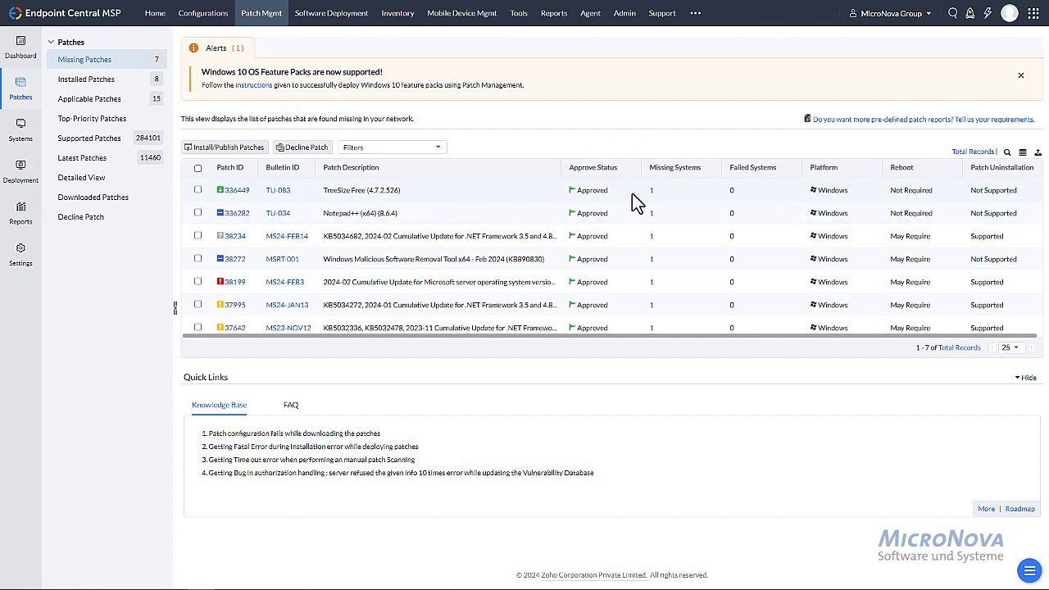
drag(569, 192, 606, 190)
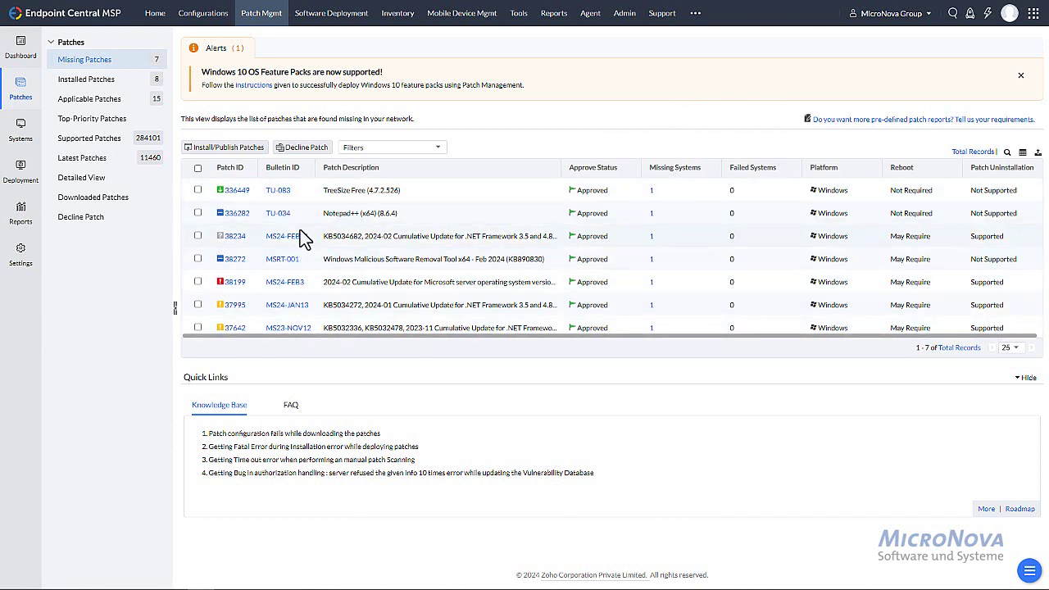
Examine the bulletin details of the TreeSize Free patch, TU-083, and close them
click(278, 197)
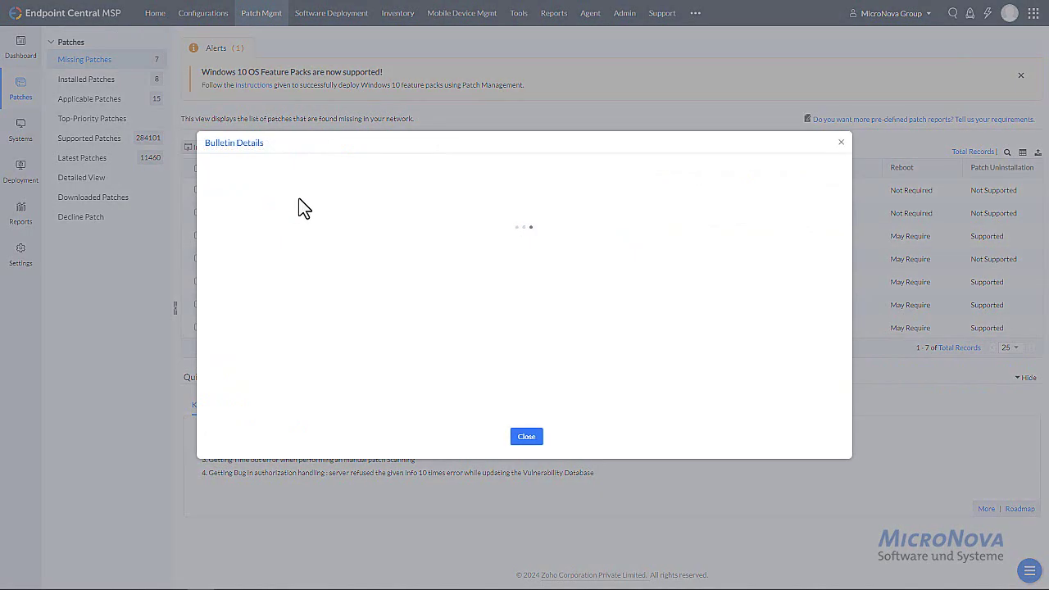
scroll(451, 328, down, 3)
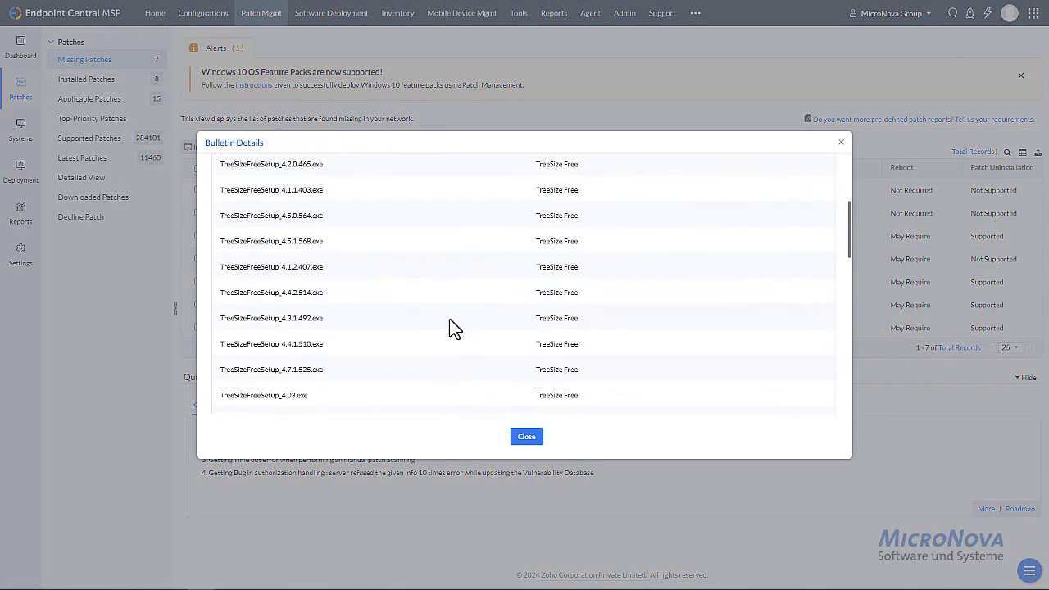
click(841, 143)
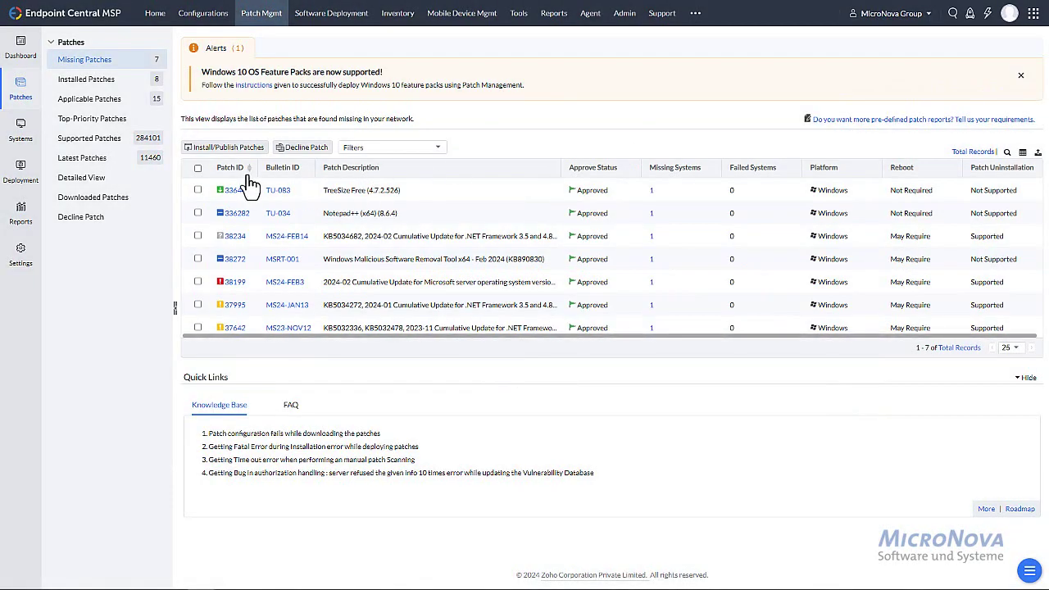
Open the details of the TreeSize Free patch and examine its supported languages, affected products and download file
click(233, 196)
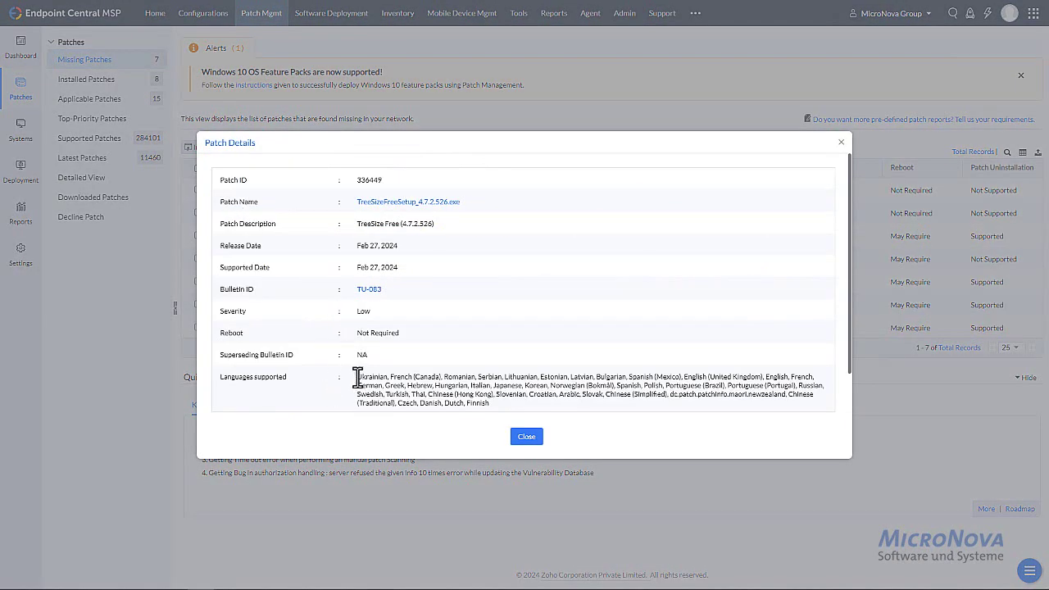
drag(359, 377, 531, 402)
scroll(534, 406, down, 1)
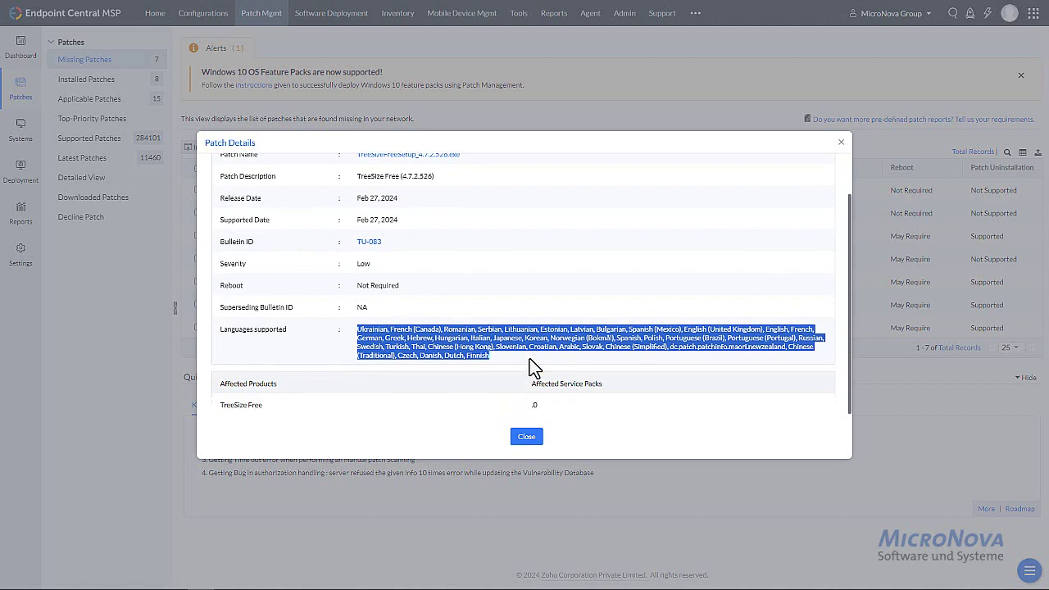
scroll(505, 295, up, 1)
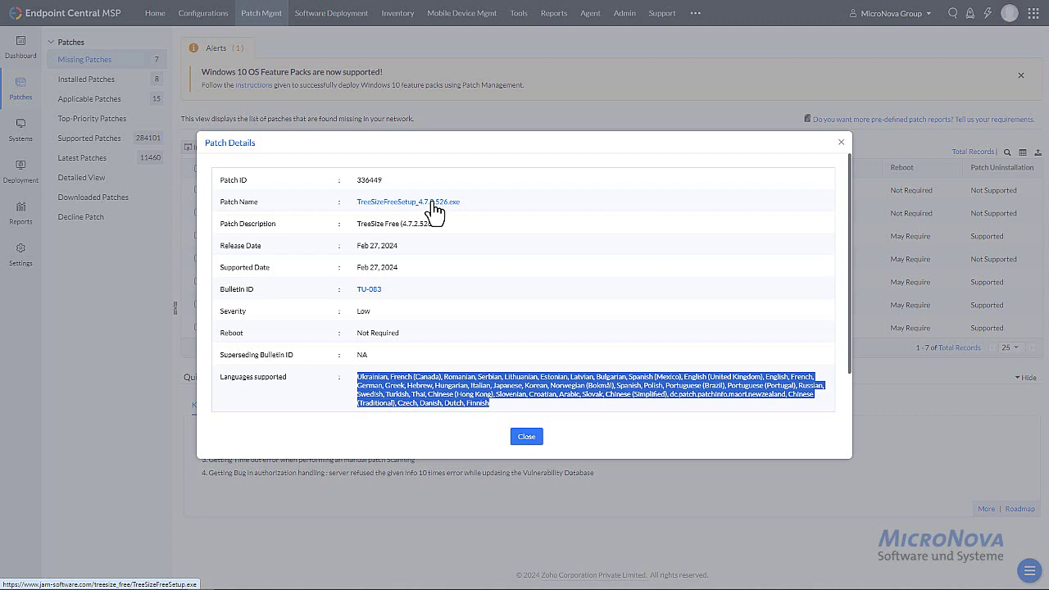
Clear the text highlighting in the TreeSize Free patch details and close them
click(570, 141)
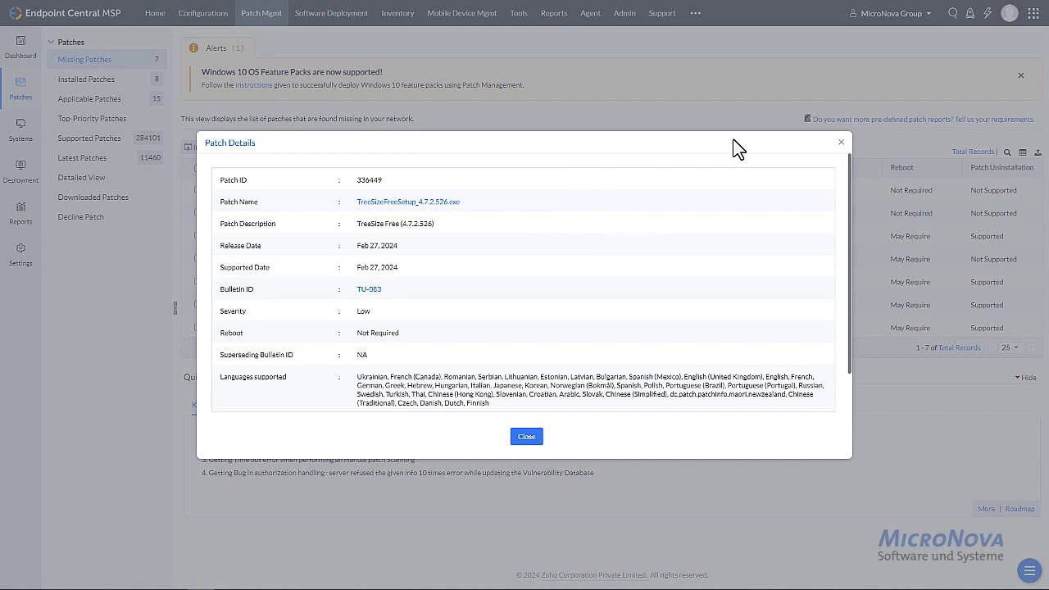
click(841, 142)
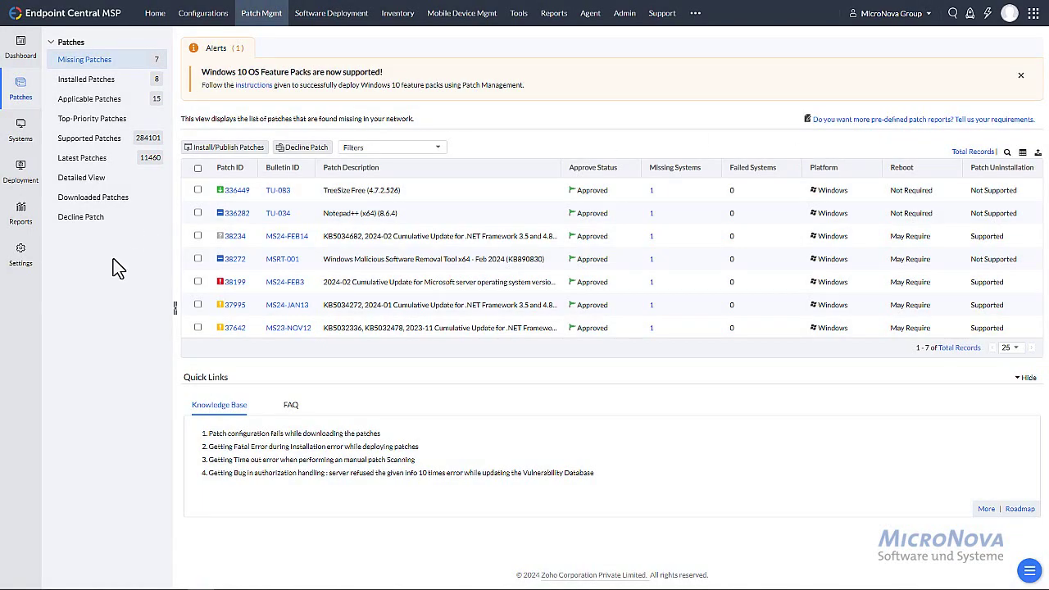
Set patch approval to Test and Approve, mark existing patches as Not Approved, and save the approval settings
click(22, 177)
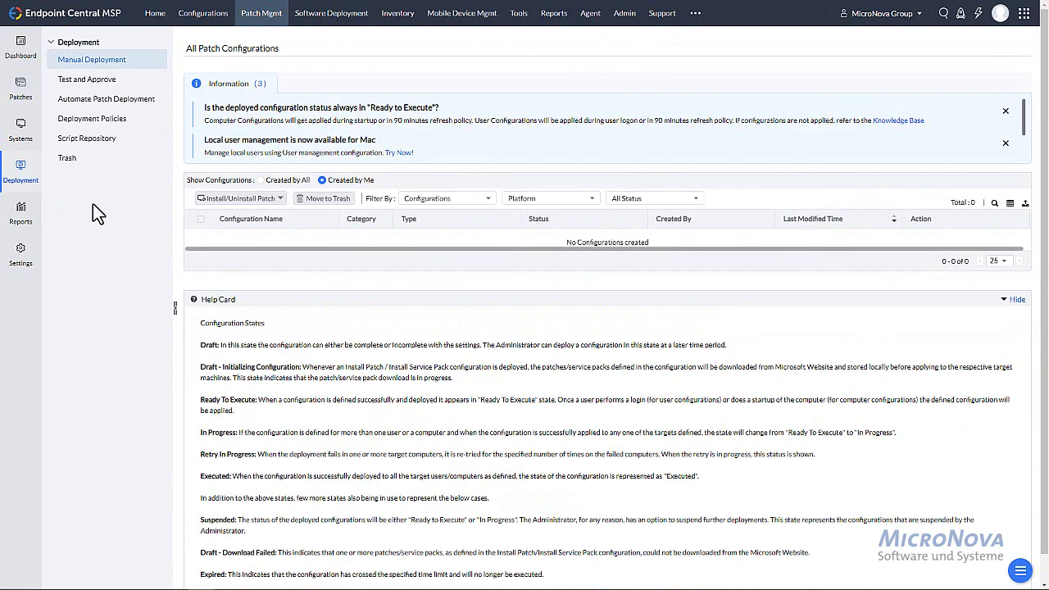
click(99, 86)
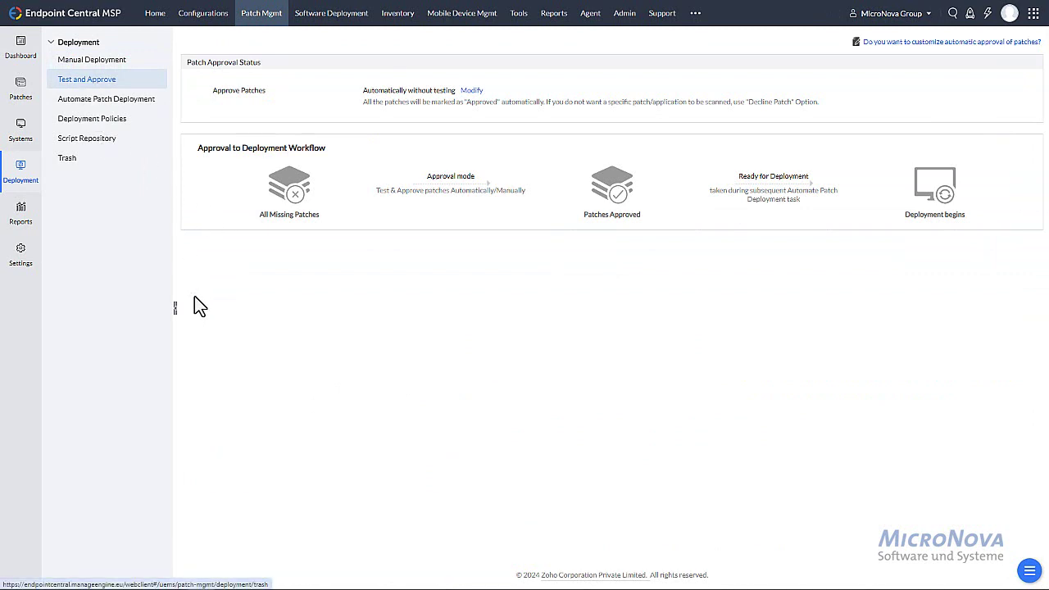
click(472, 92)
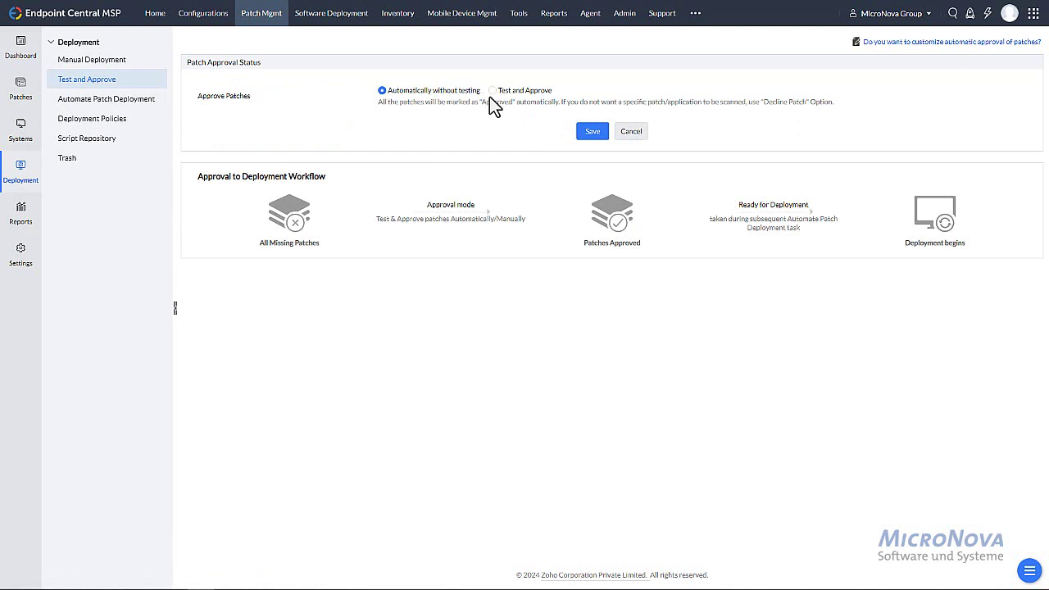
click(493, 92)
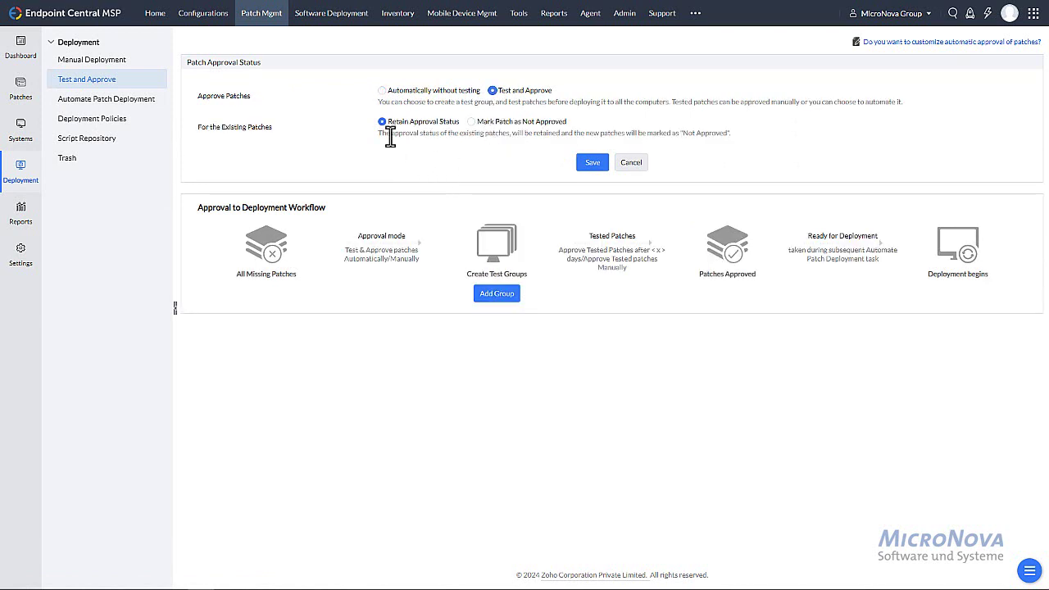
click(473, 123)
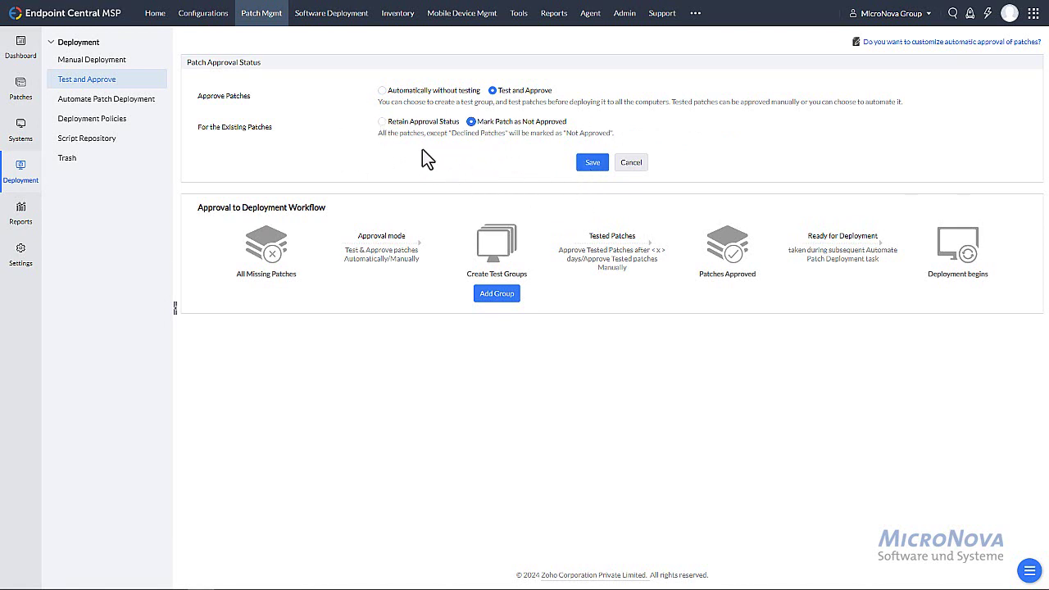
click(592, 163)
Review the approval status of the missing patches and the marking options for the TreeSize Free patch
click(21, 96)
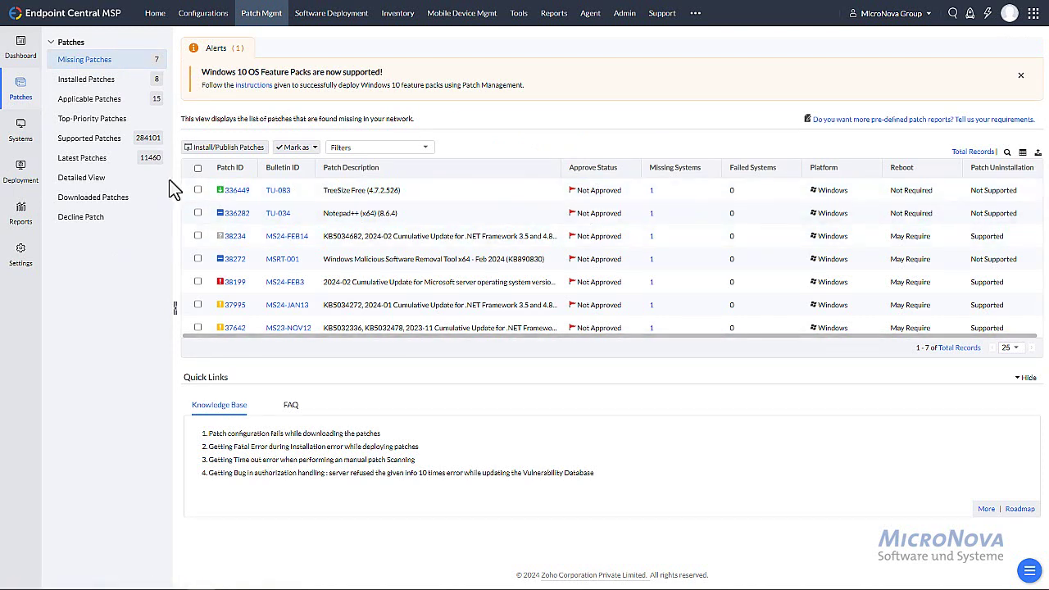
click(199, 190)
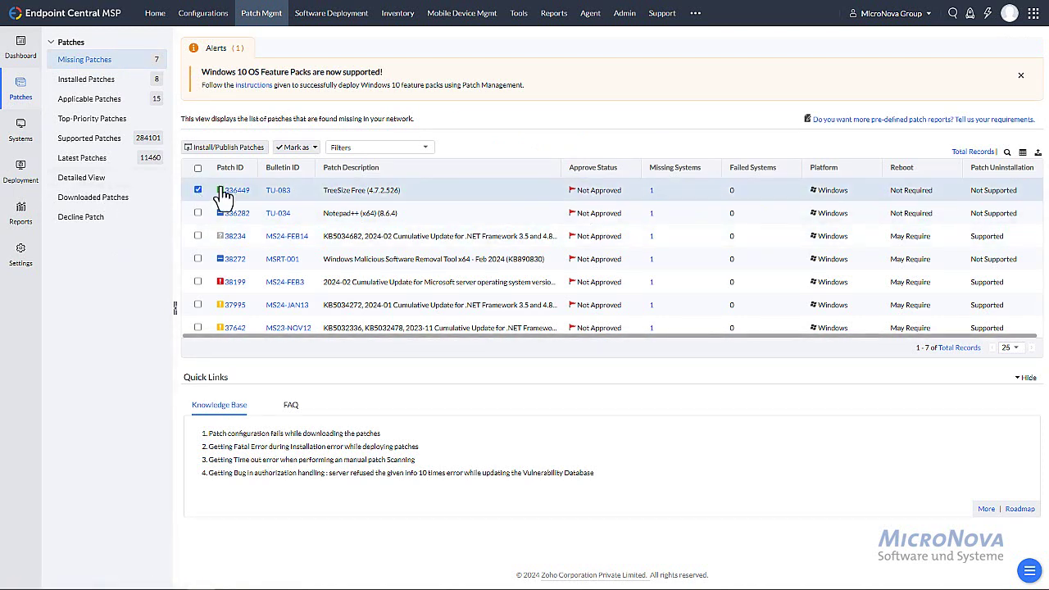
click(313, 149)
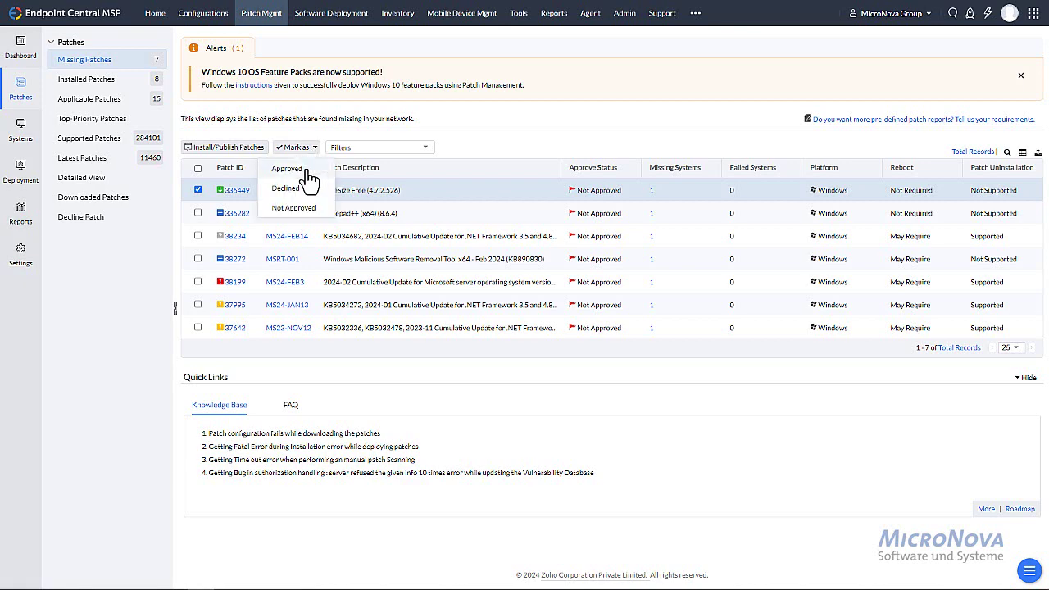
click(316, 370)
In a new Windows test group deployment, select Security, Optional and Non Security Updates for Microsoft
click(20, 179)
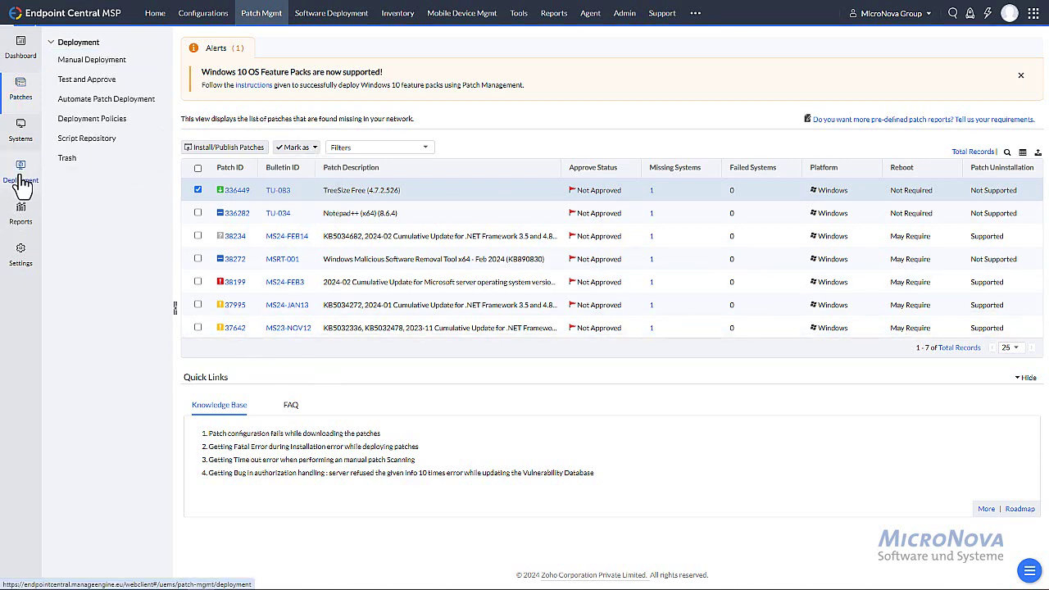
click(109, 83)
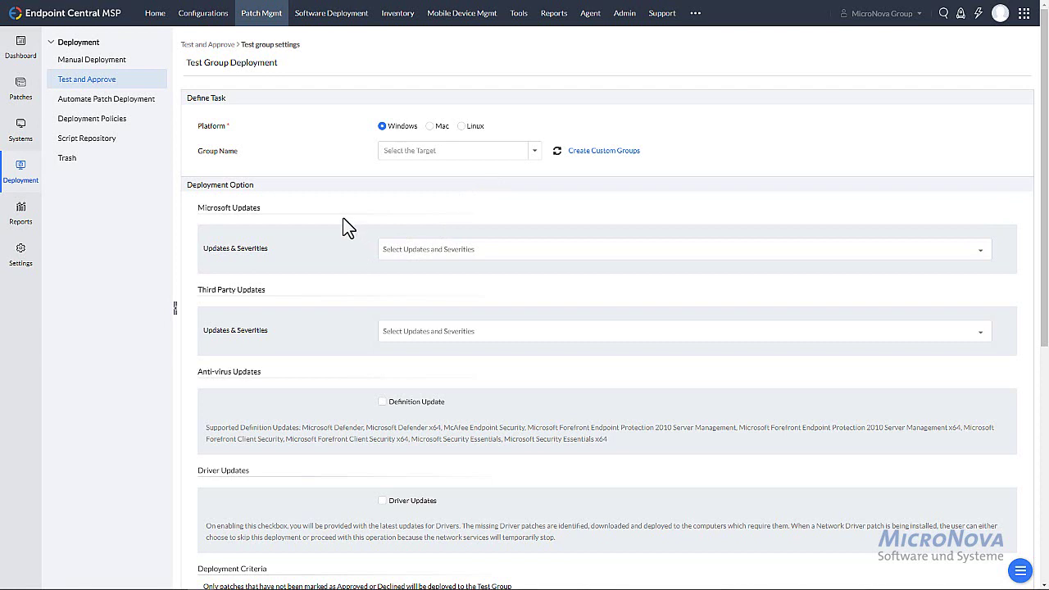
scroll(344, 226, down, 1)
click(417, 196)
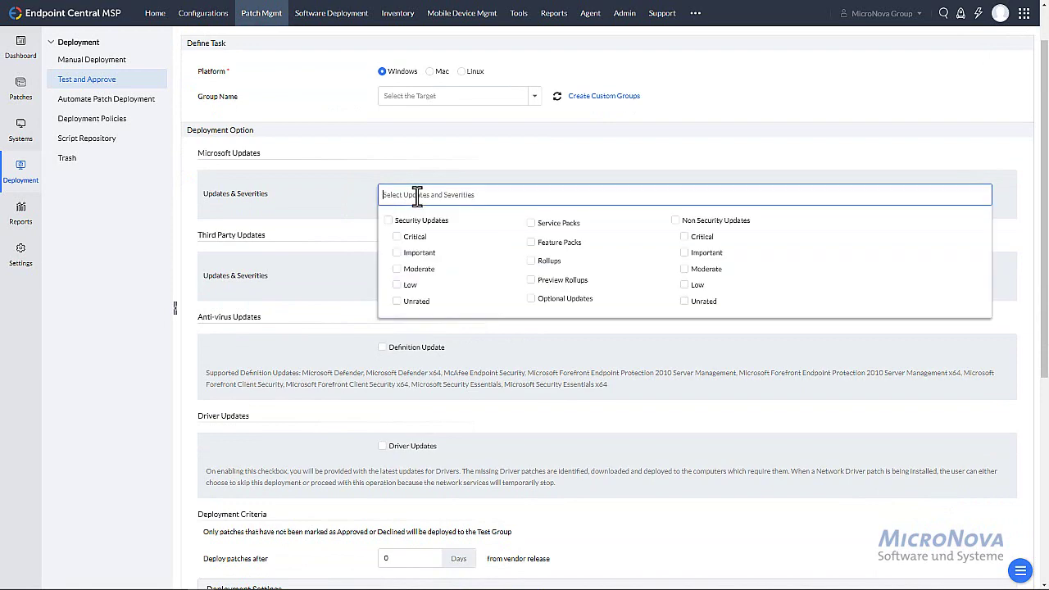
click(388, 221)
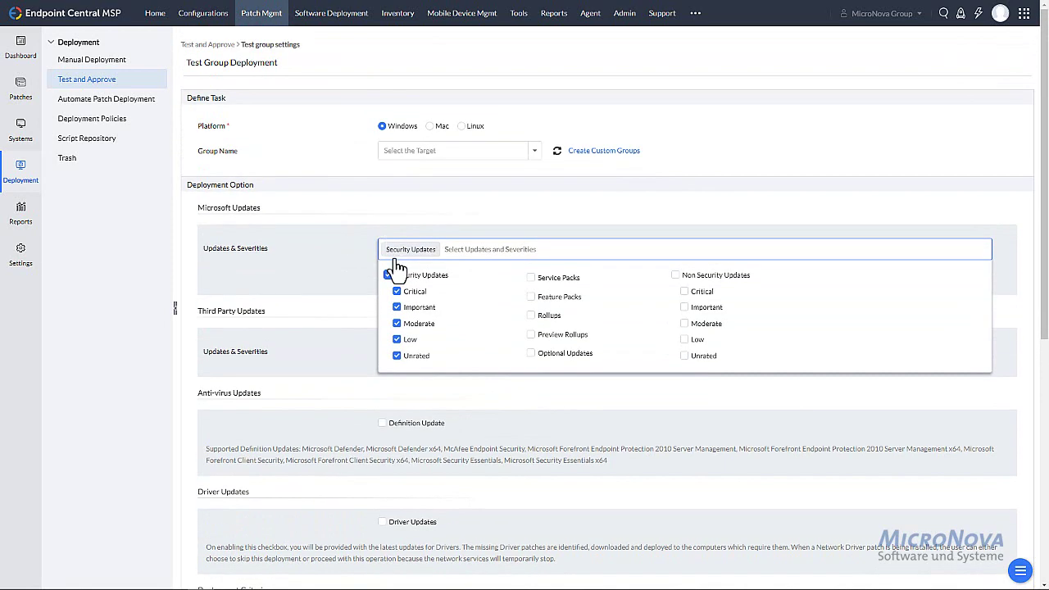
click(531, 353)
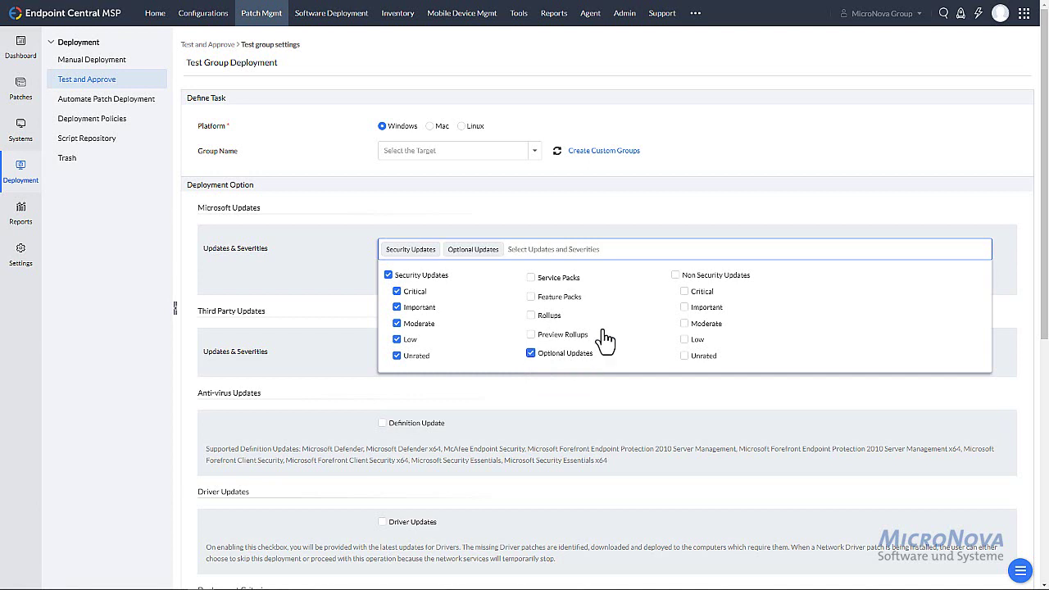
click(675, 276)
click(667, 197)
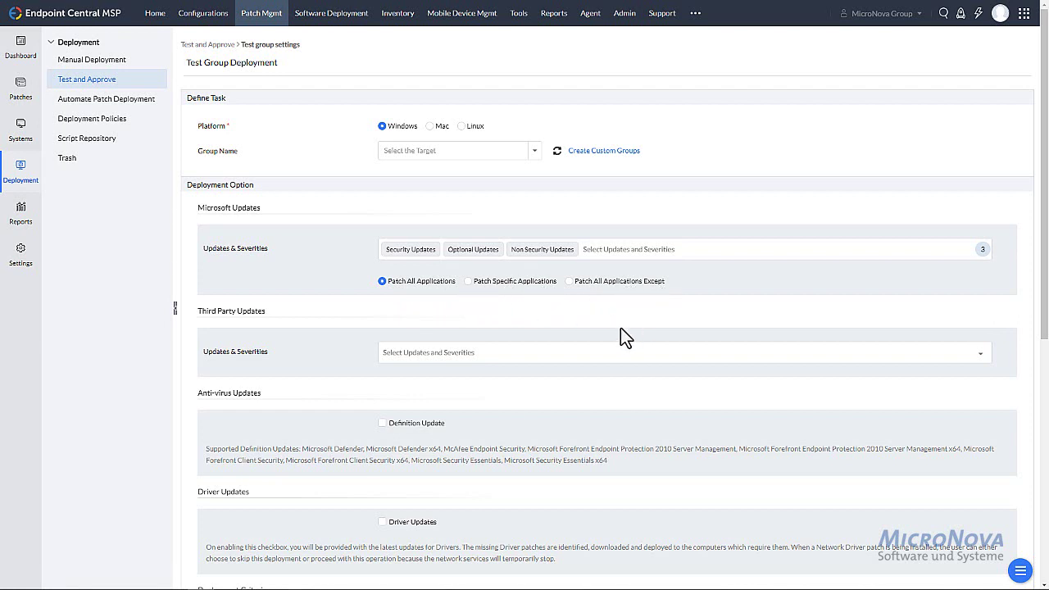
Select all third-party update severities for the test group and keep Patch All Applications after trying Patch All Applications Except
click(598, 350)
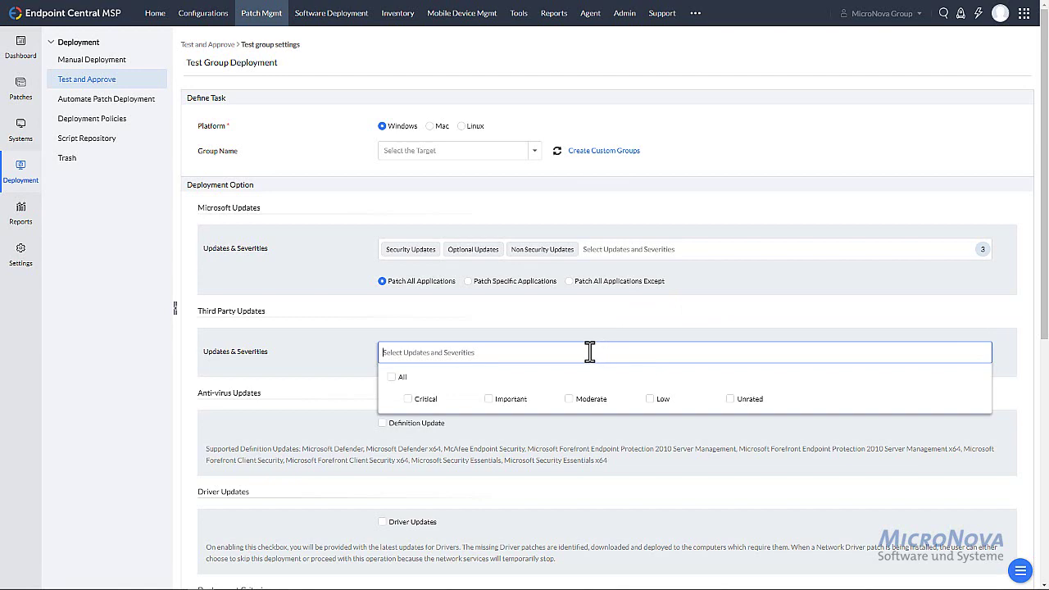
click(385, 379)
scroll(311, 345, down, 1)
scroll(303, 344, down, 1)
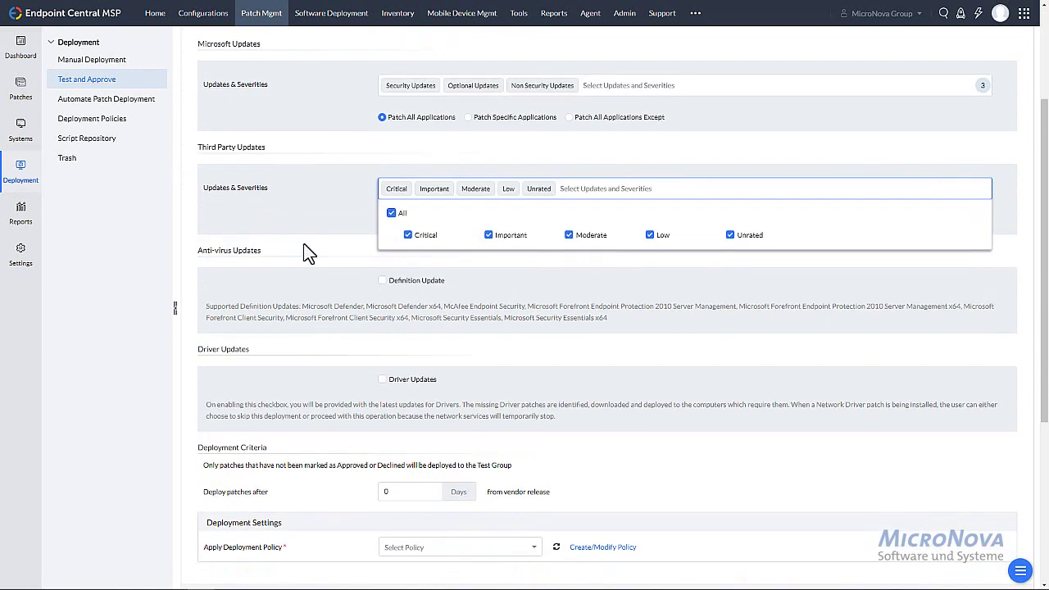
click(307, 229)
click(569, 223)
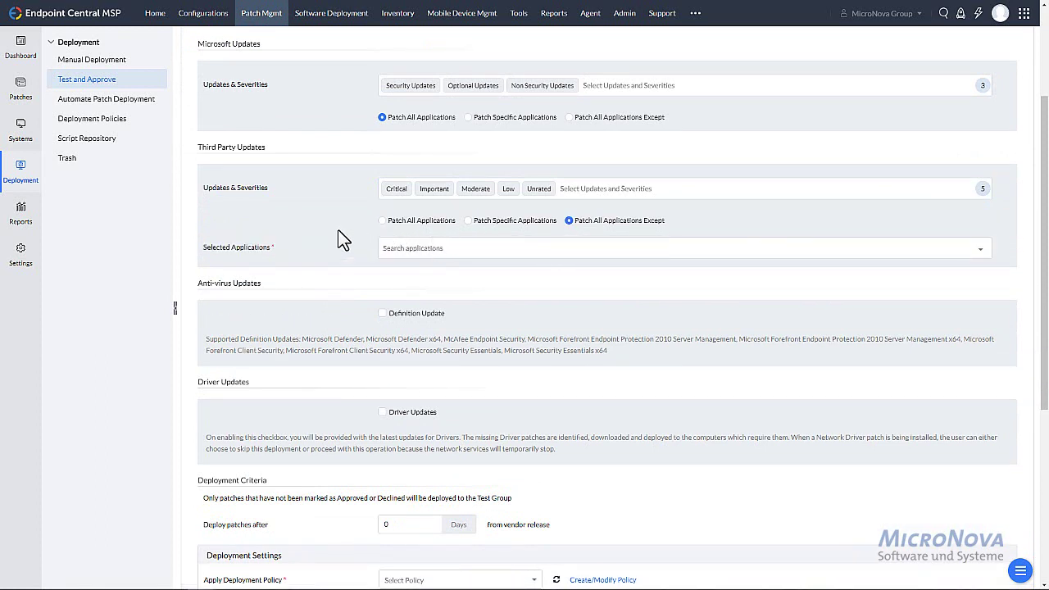
click(384, 225)
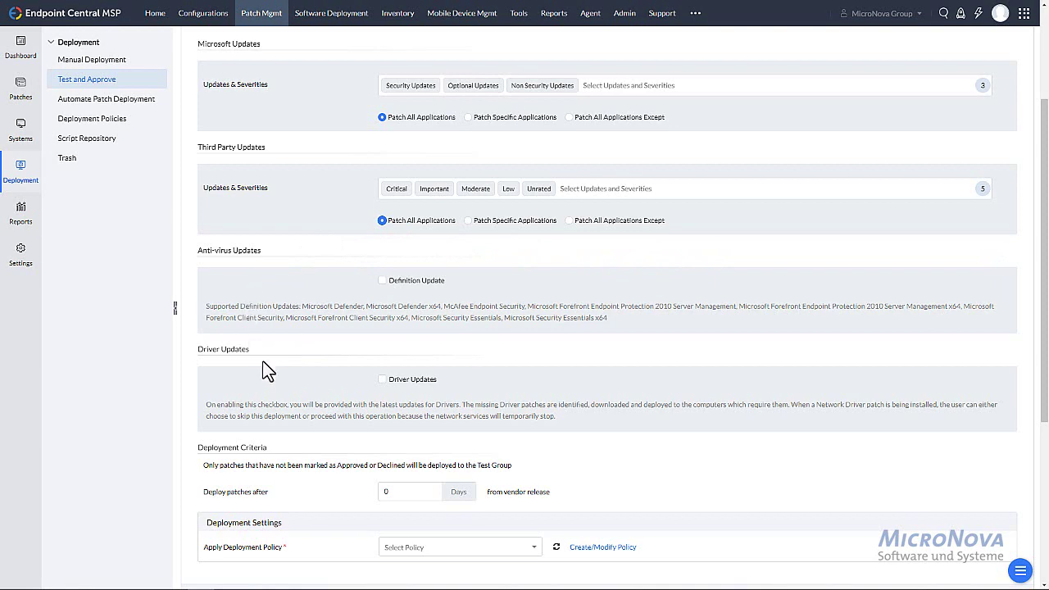
Enable automatic approval of tested patches after 3 days for the test group
scroll(270, 373, down, 3)
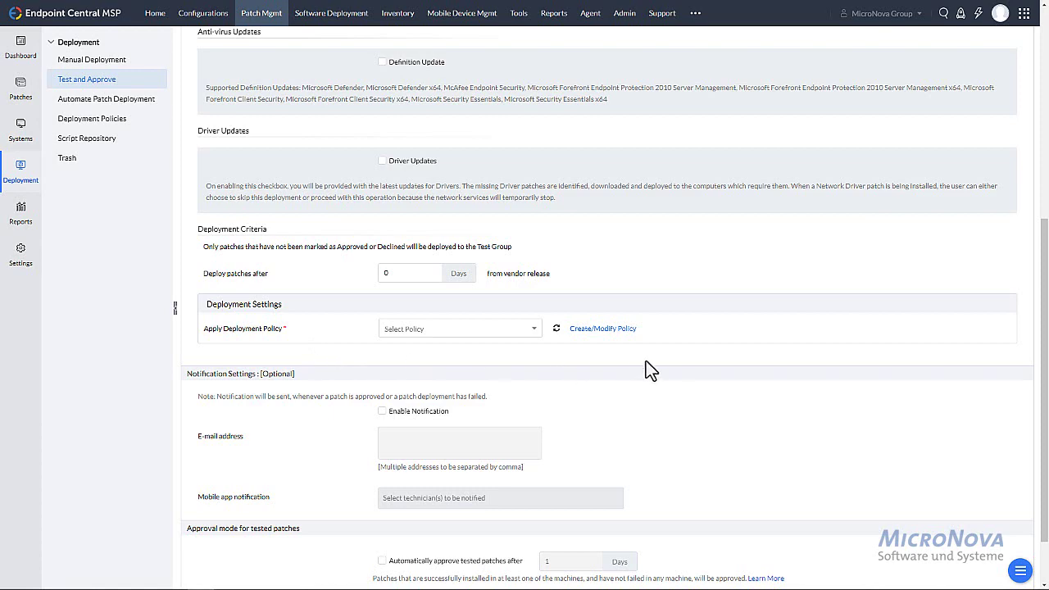
scroll(562, 373, down, 1)
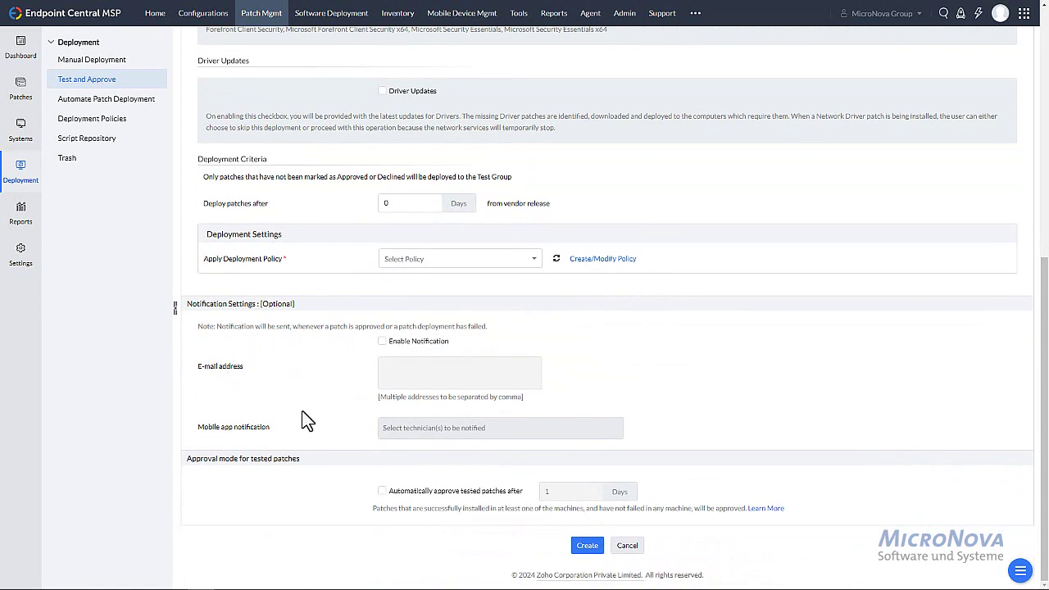
click(382, 491)
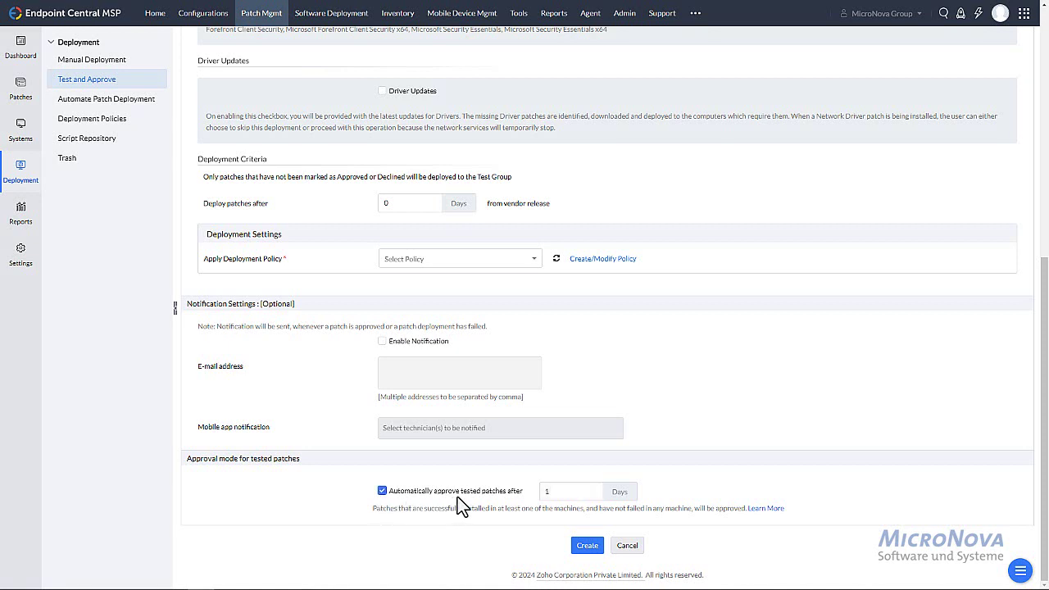
double_click(571, 491)
text(3)
click(491, 537)
scroll(323, 417, up, 6)
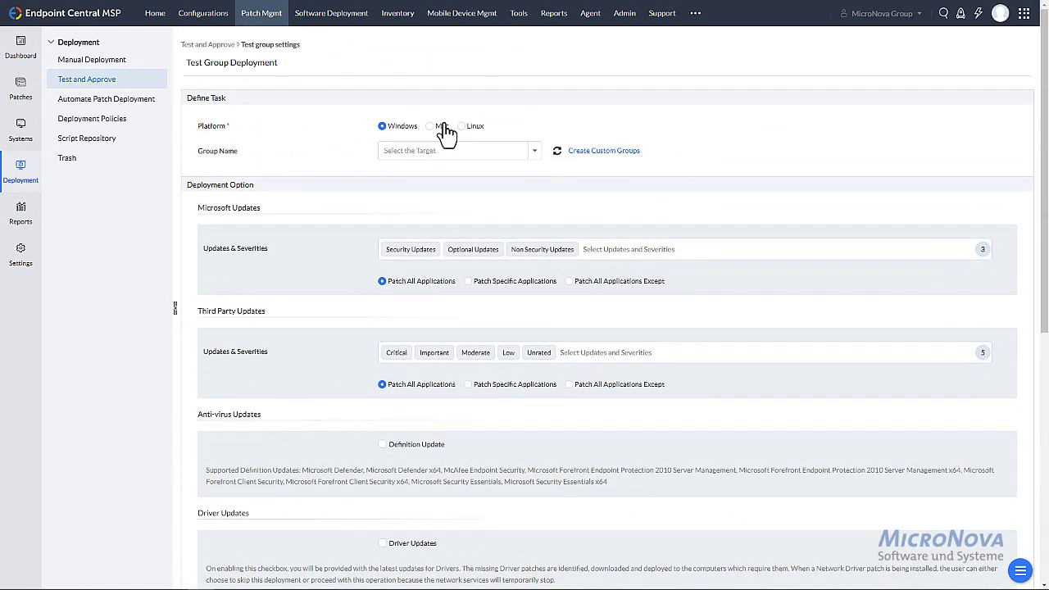
Start an automated patch deployment task for Windows and name it "Critical and Important Patches - Clients"
click(141, 110)
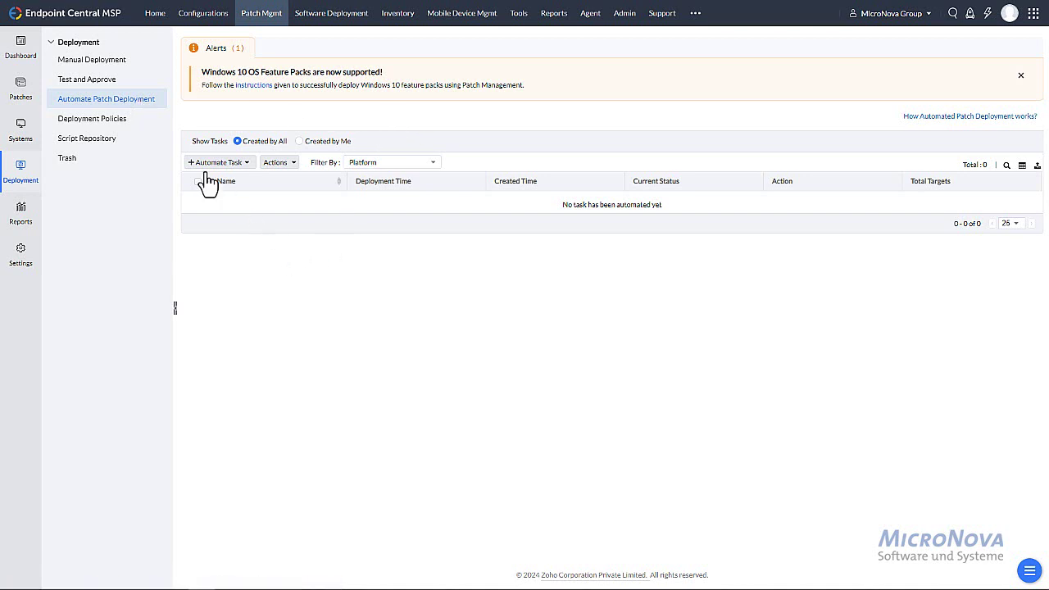
click(246, 164)
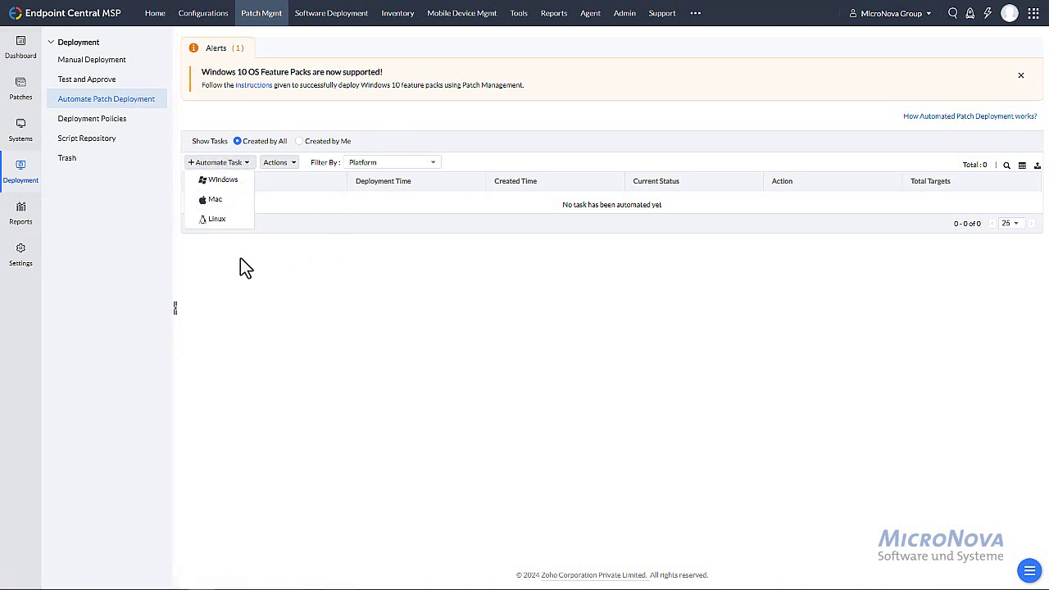
click(224, 180)
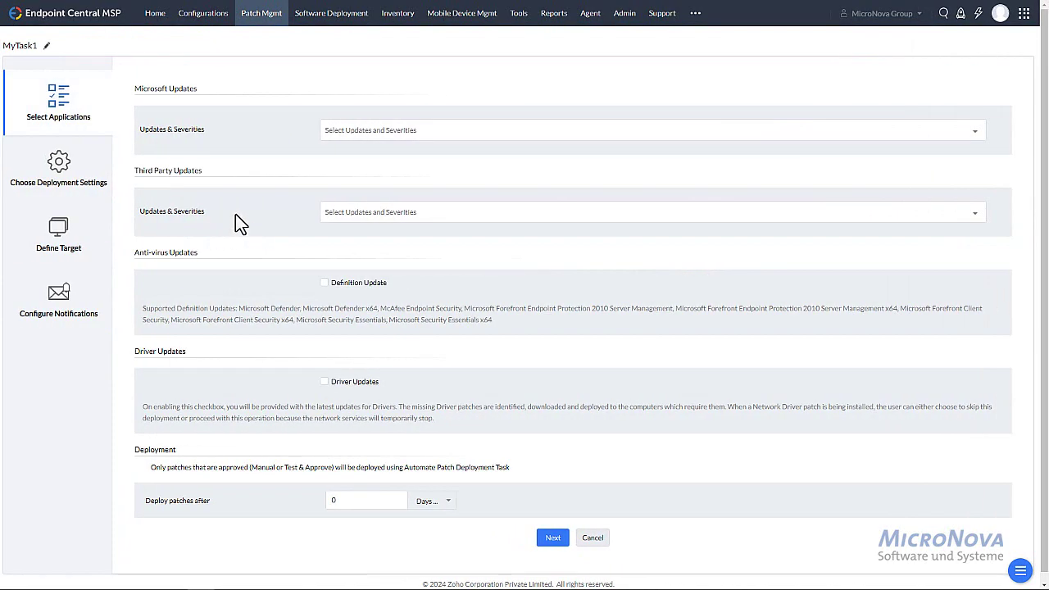
click(47, 46)
drag(147, 74, 45, 78)
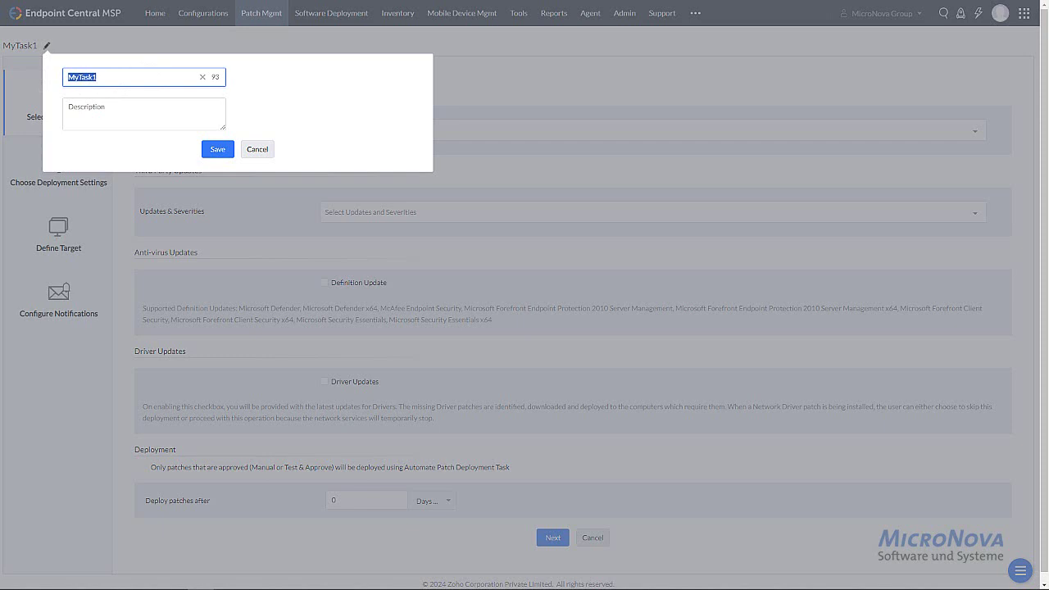
text(C)
key(BackSpace)
text(Critical and Important Pat)
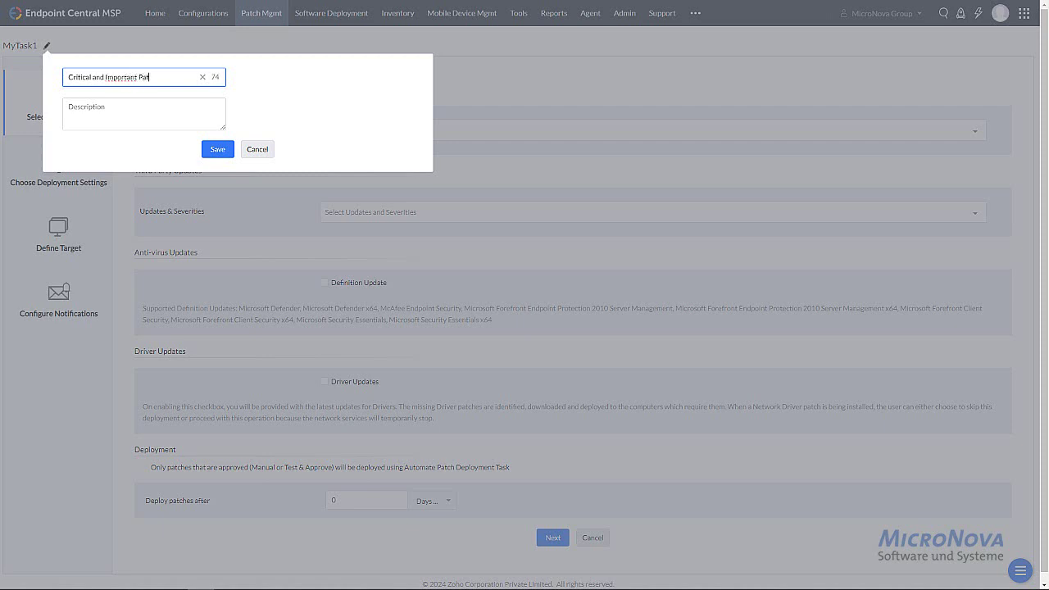
text(ches - Clients)
click(213, 152)
Include the Critical and Important severities of Microsoft security updates and of third-party updates in the task
click(438, 132)
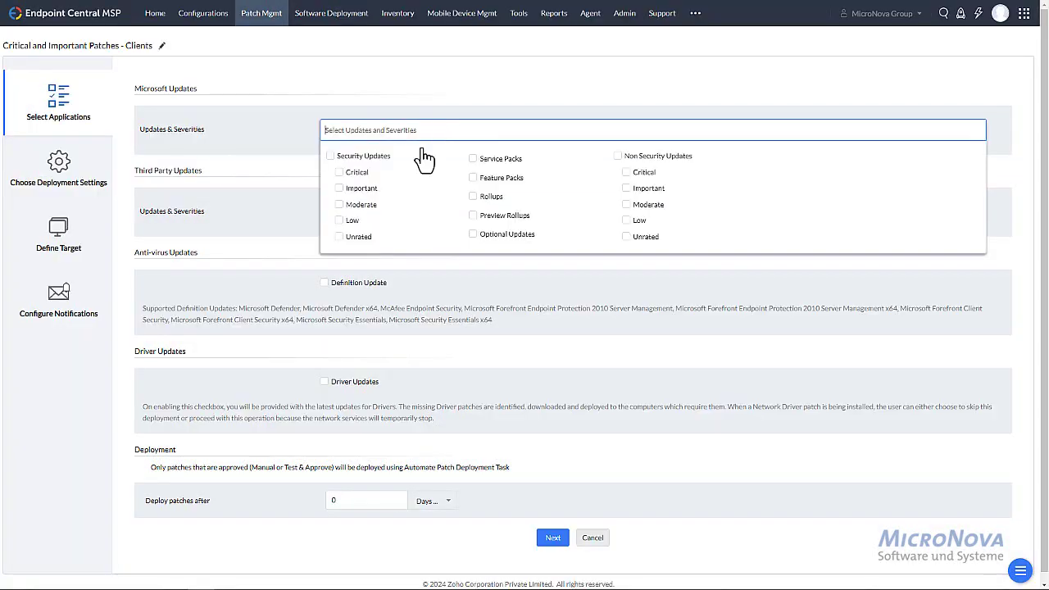
click(341, 174)
click(340, 188)
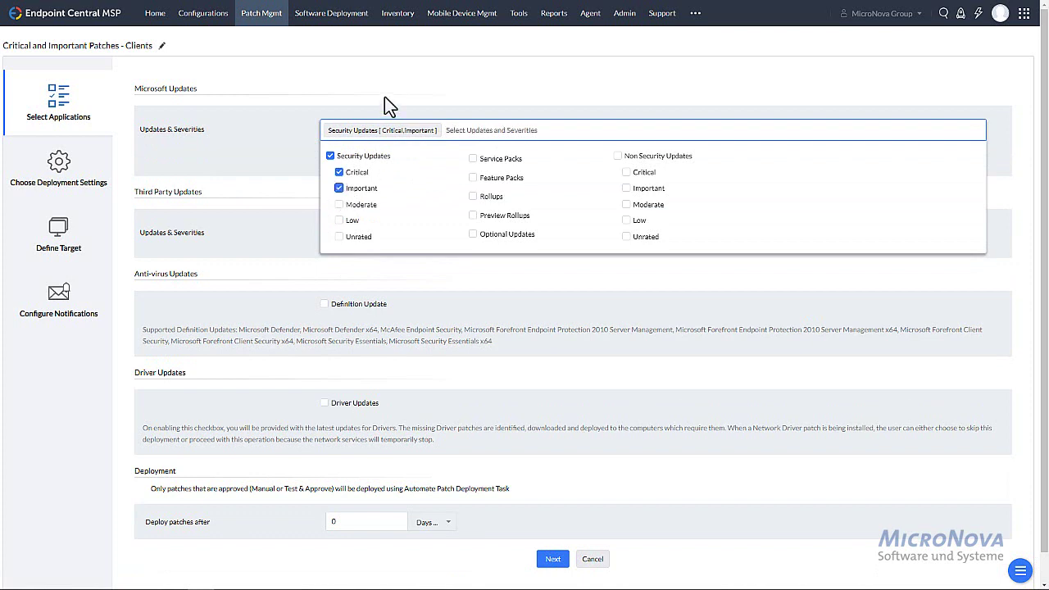
click(385, 96)
click(417, 236)
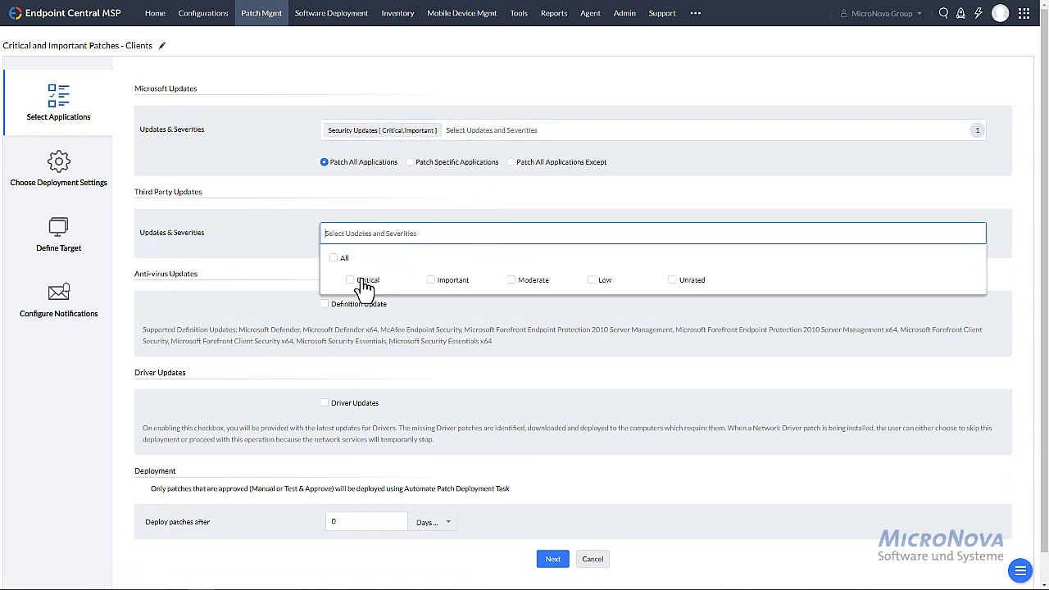
click(349, 281)
click(431, 280)
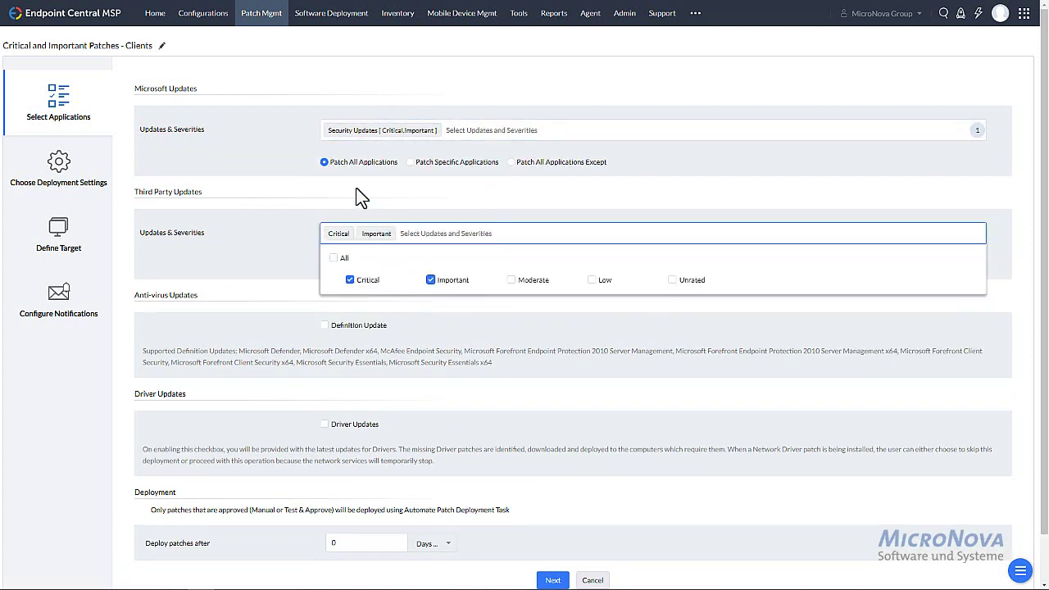
click(355, 186)
Count the task's patch deployment delay in days from approval and continue to the deployment settings
scroll(245, 337, down, 1)
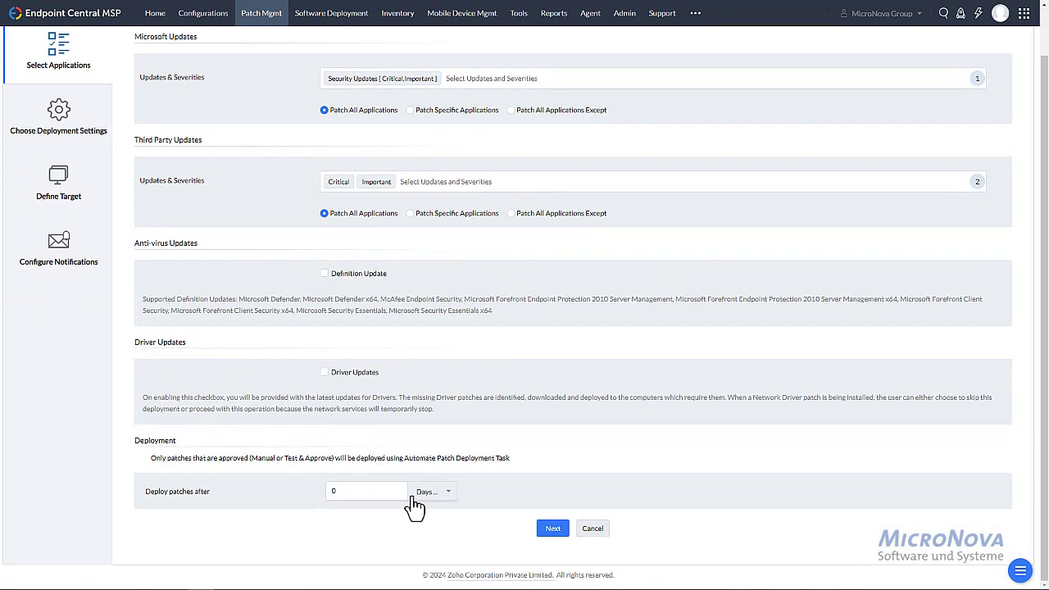
click(446, 496)
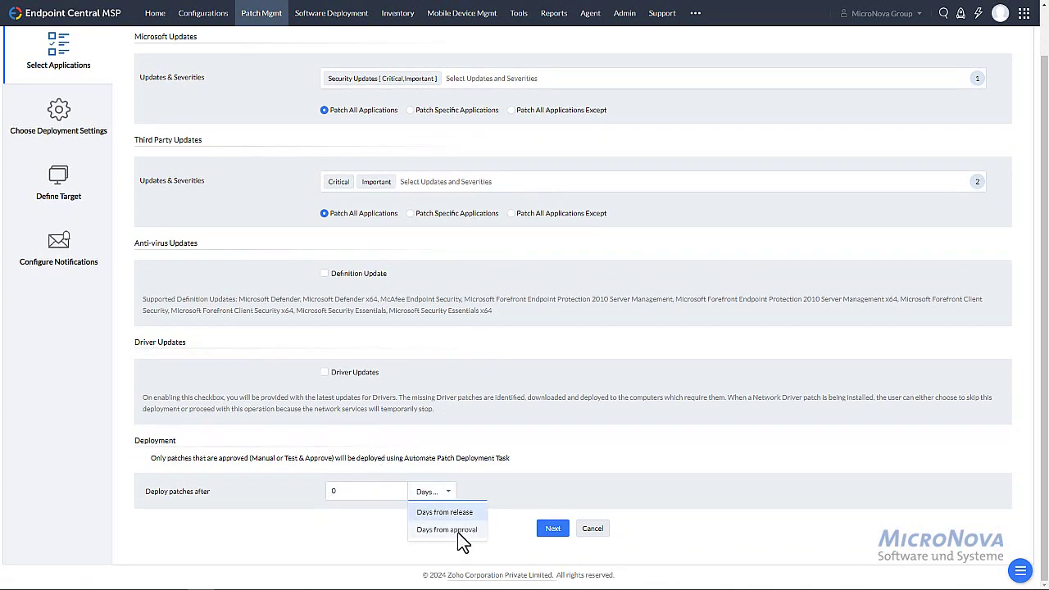
click(458, 531)
click(552, 529)
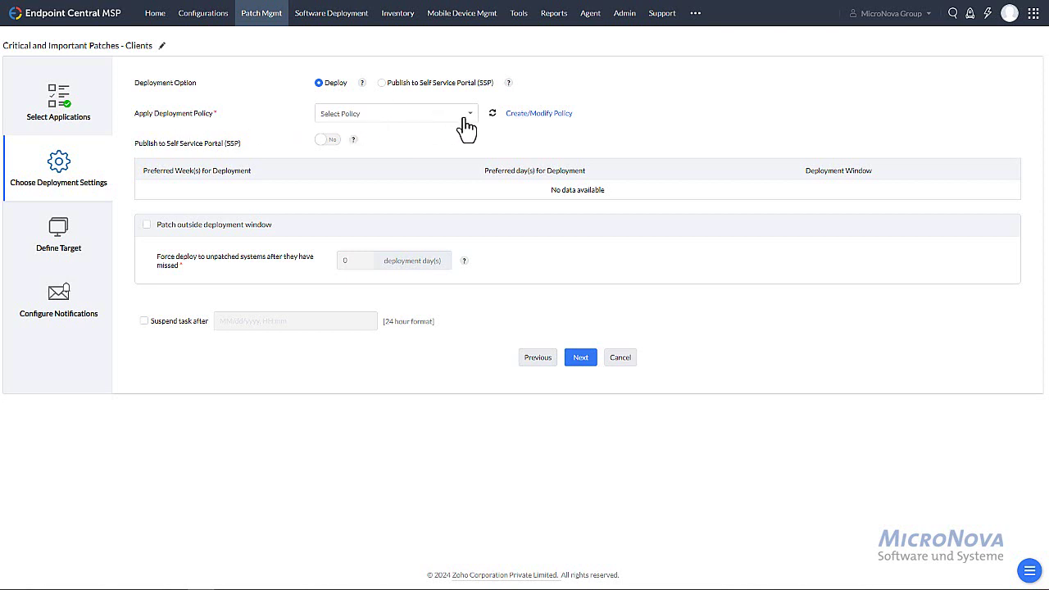
Create a new deployment policy and name it "Critical and Important Patches - Clients"
click(540, 114)
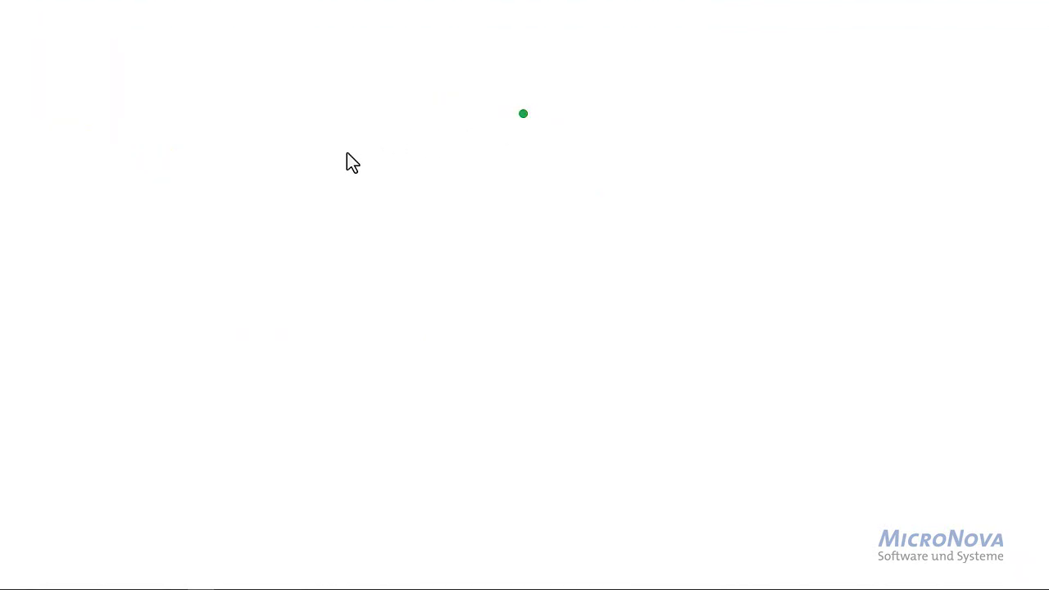
click(212, 73)
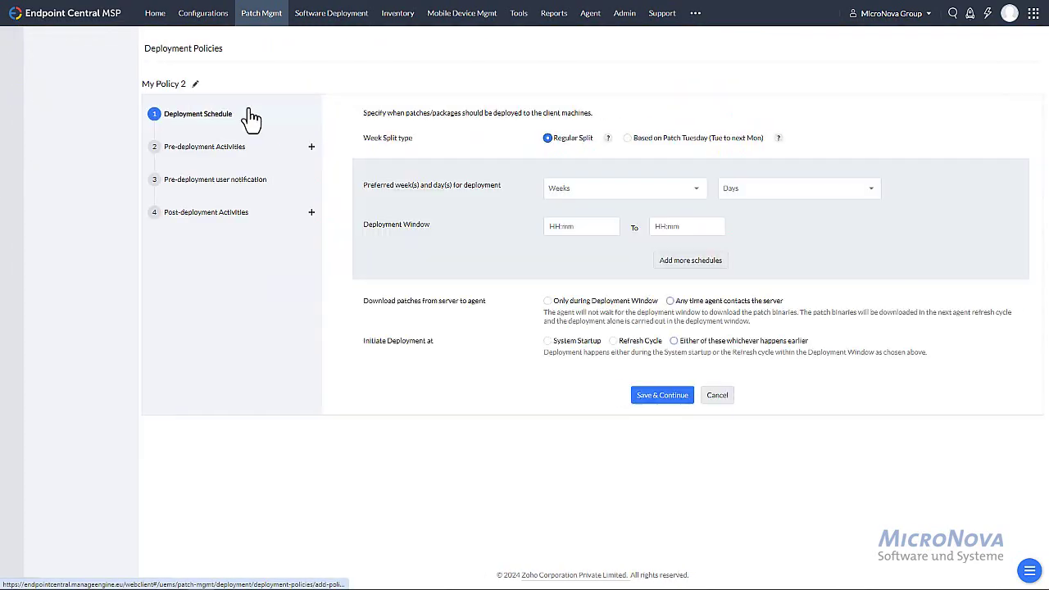
click(57, 84)
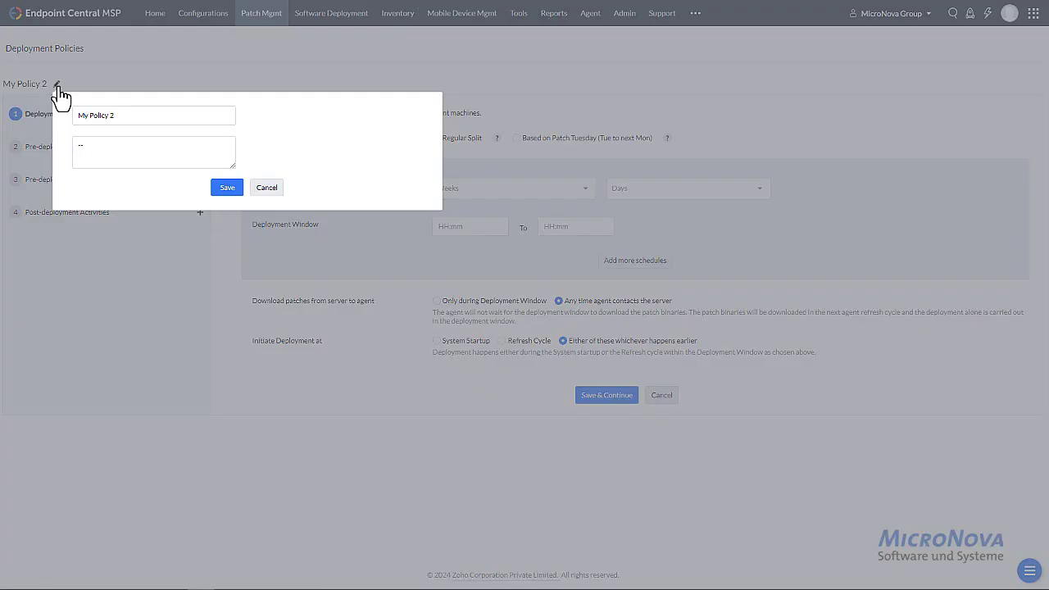
triple_click(134, 116)
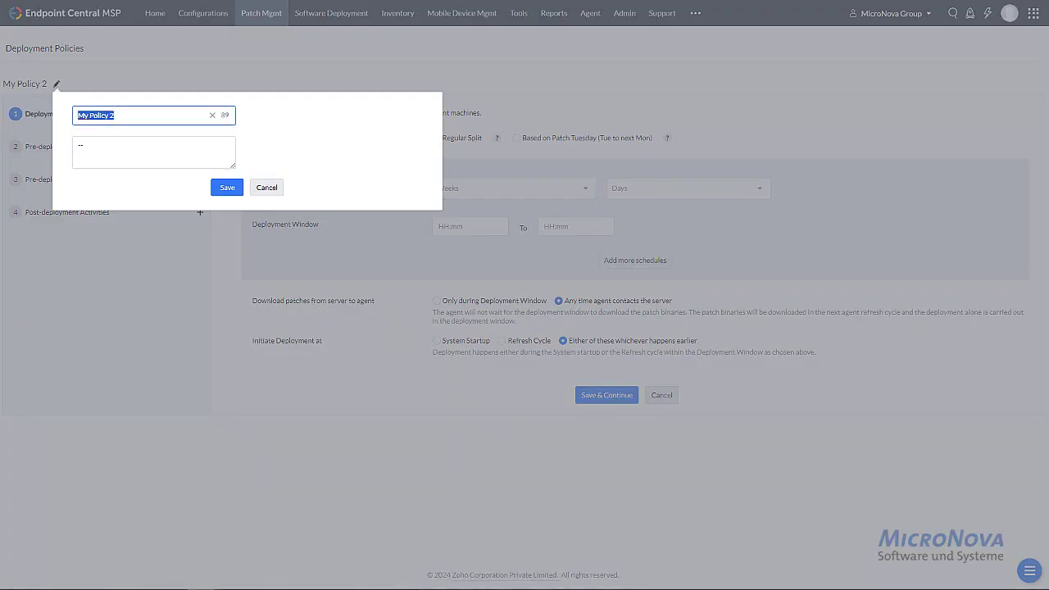
text(Critical and Important Patches - )
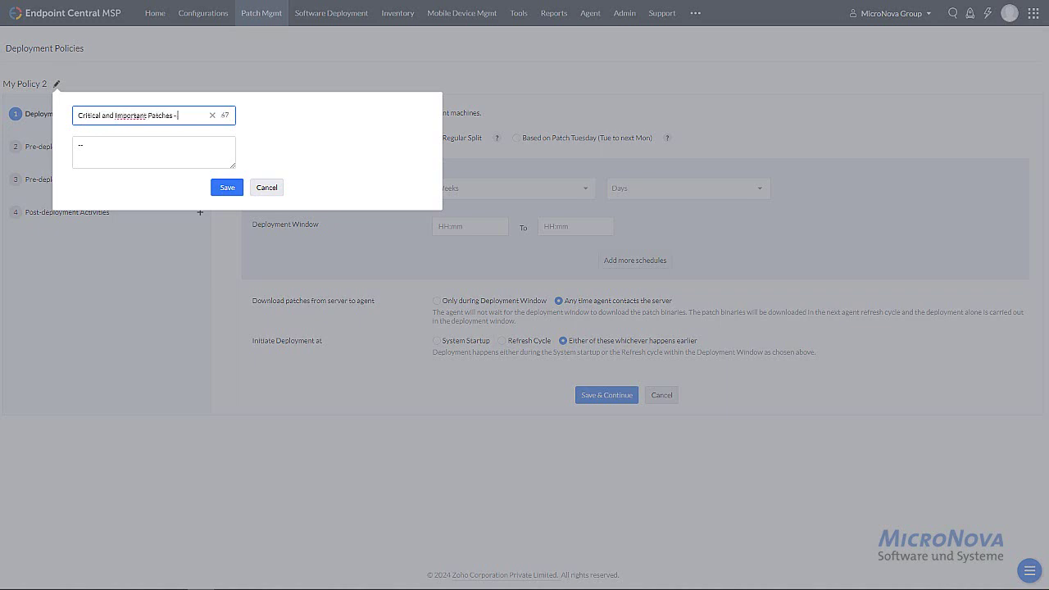
text(Clients)
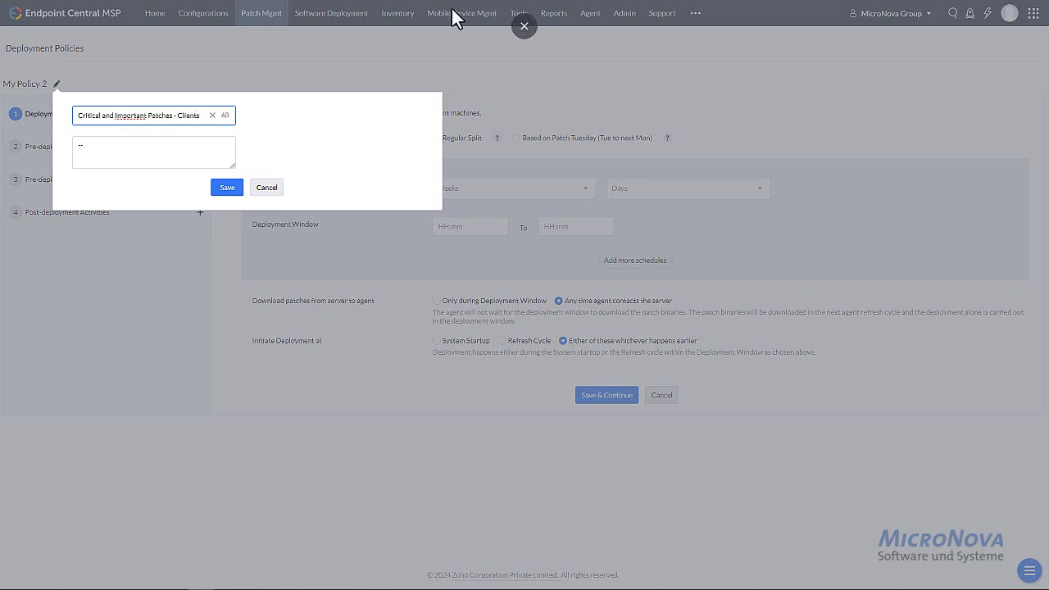
click(225, 188)
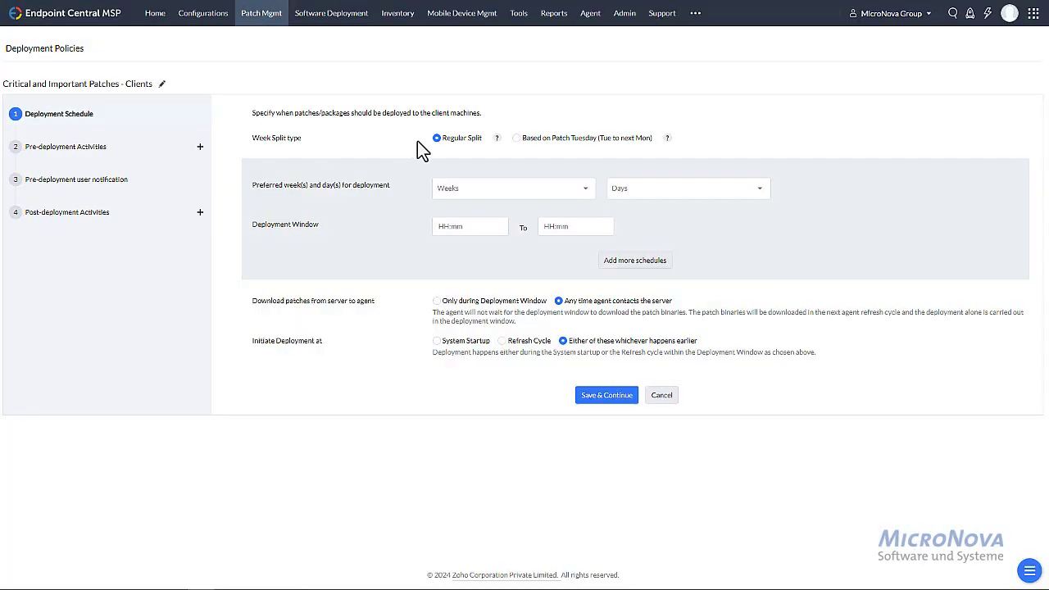
Schedule the policy's deployment for all weeks, on Monday through Friday only
click(492, 190)
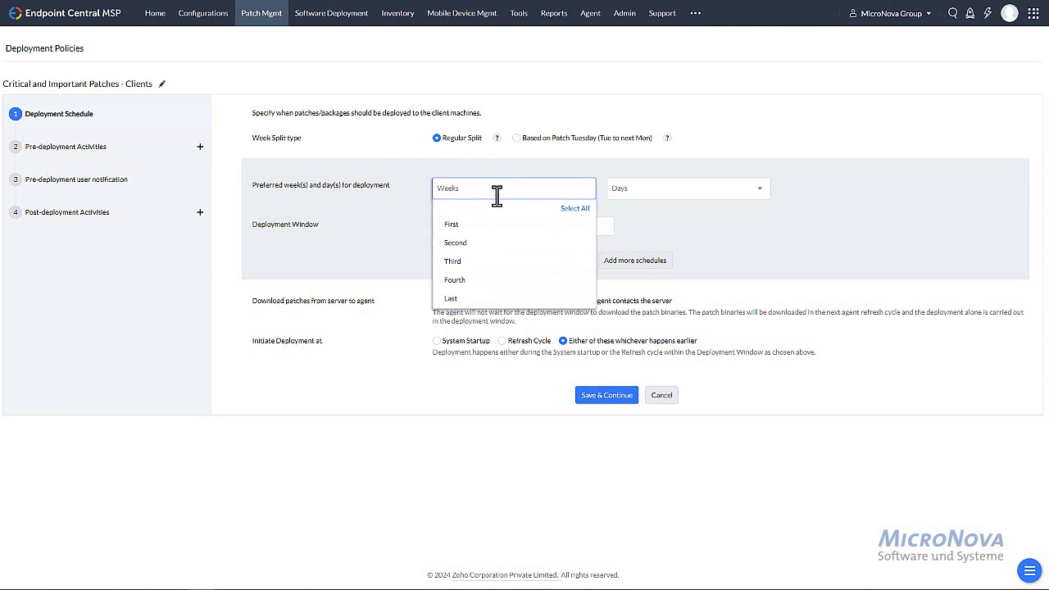
click(574, 209)
click(674, 189)
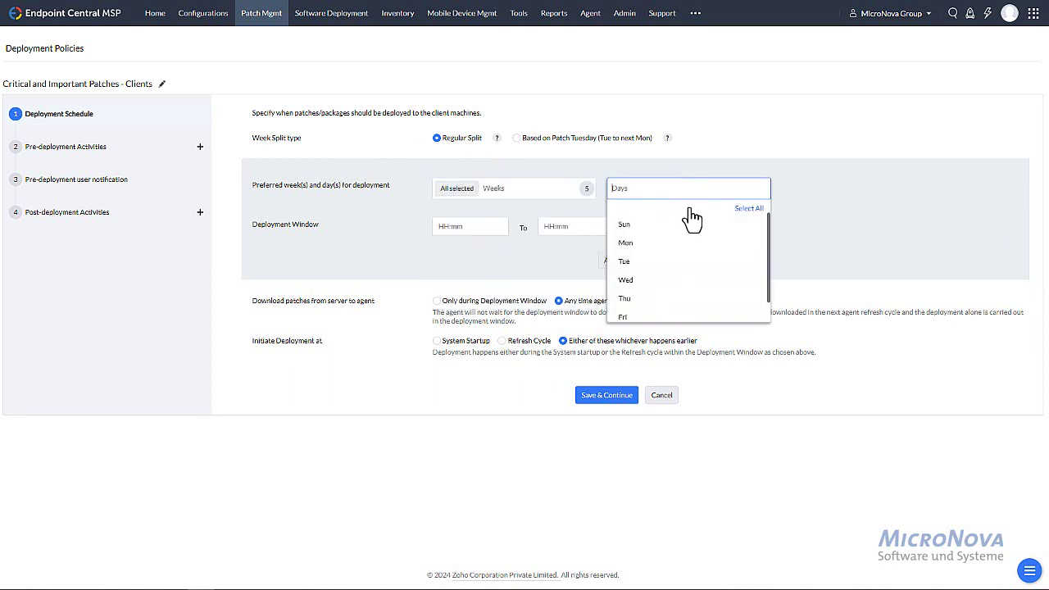
click(747, 209)
click(737, 225)
scroll(692, 278, down, 1)
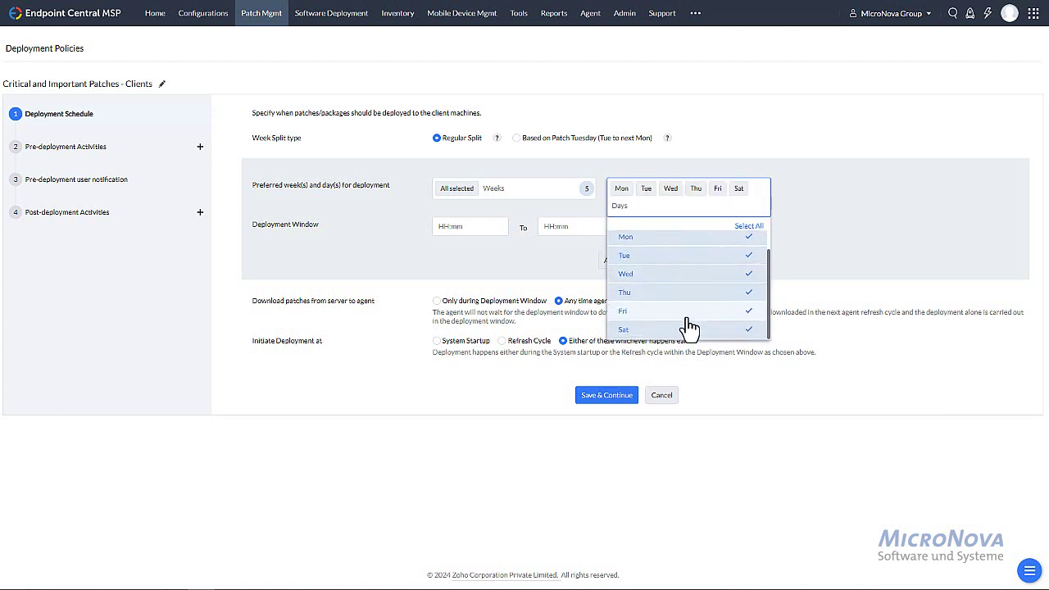
click(685, 330)
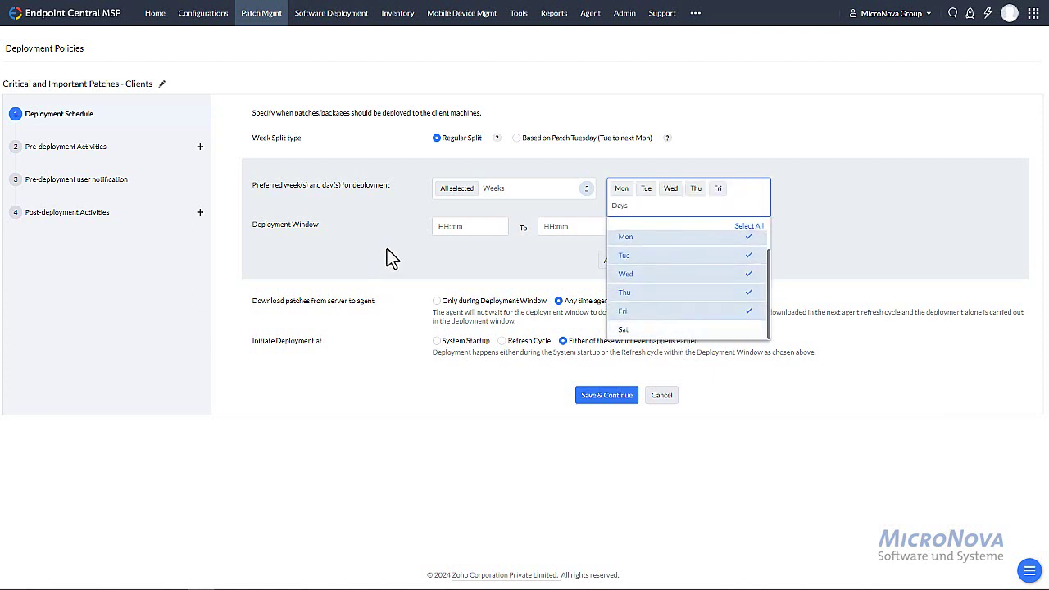
Set the policy's deployment window to 11:00 to 14:30 and save the deployment schedule
click(450, 231)
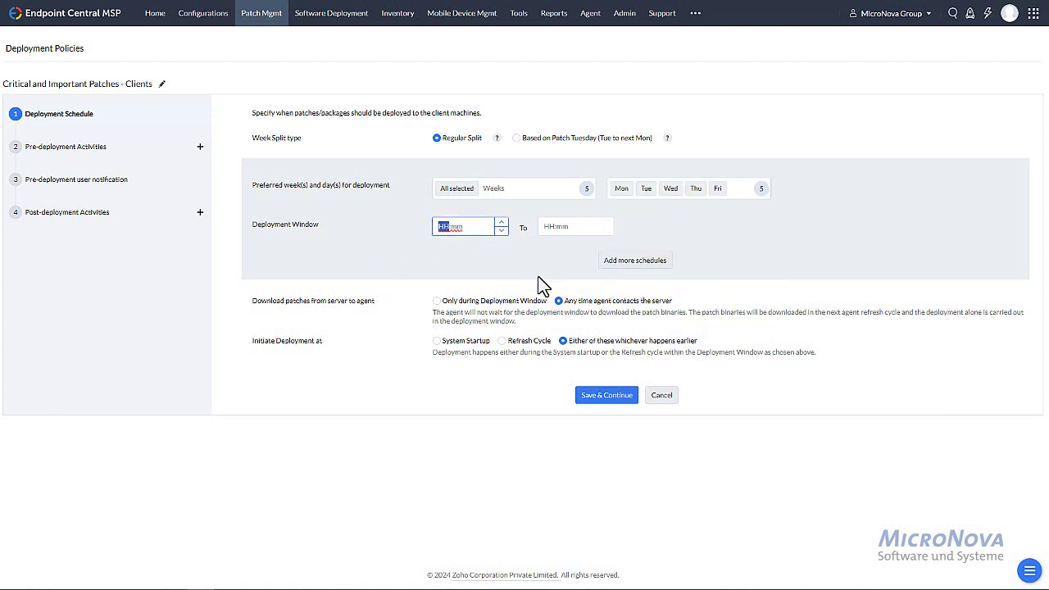
text(1100)
key(Tab)
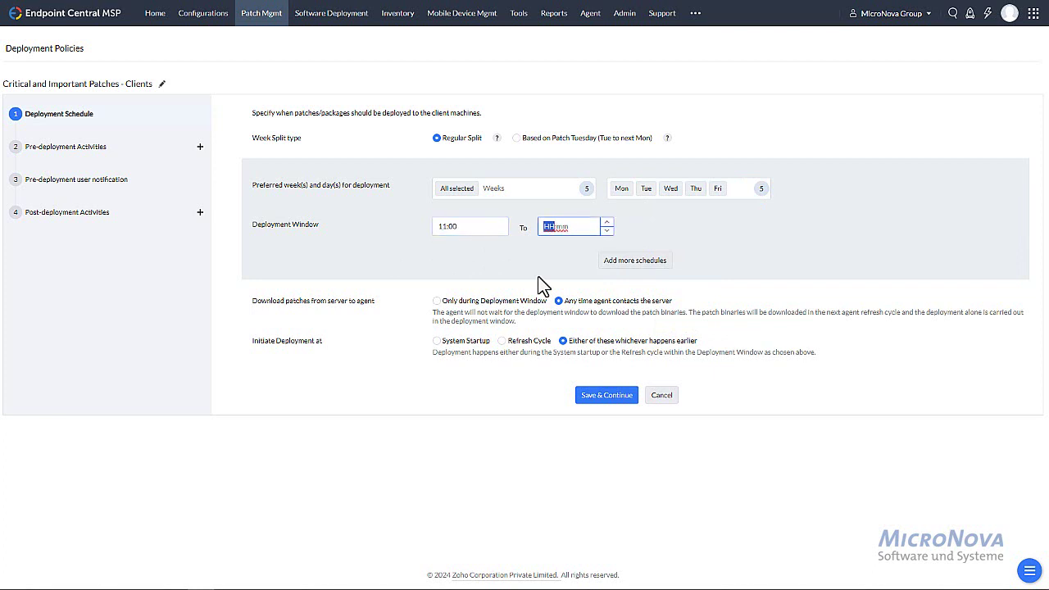
text(14:0)
text(3)
click(543, 274)
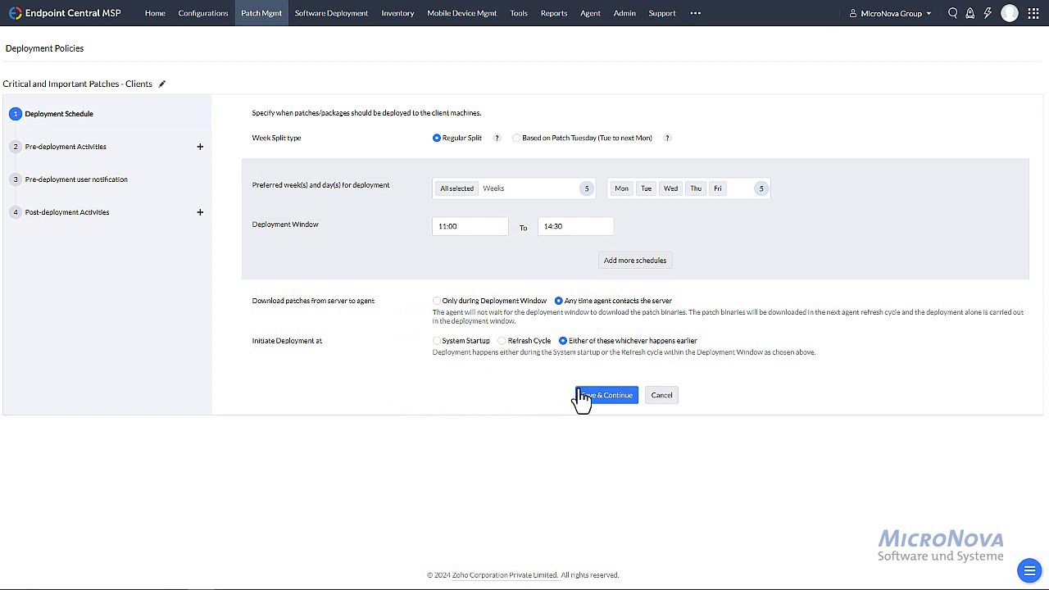
click(604, 395)
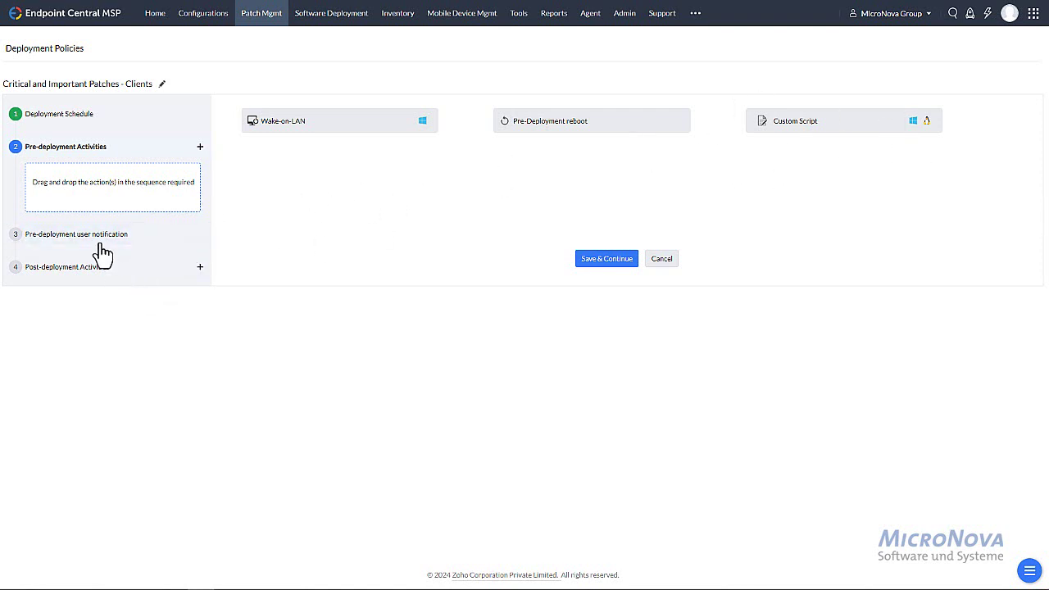
Skip pre-deployment activities and keep user notification off after trying user skipping, forced deployment after 3 days and progress display
click(104, 239)
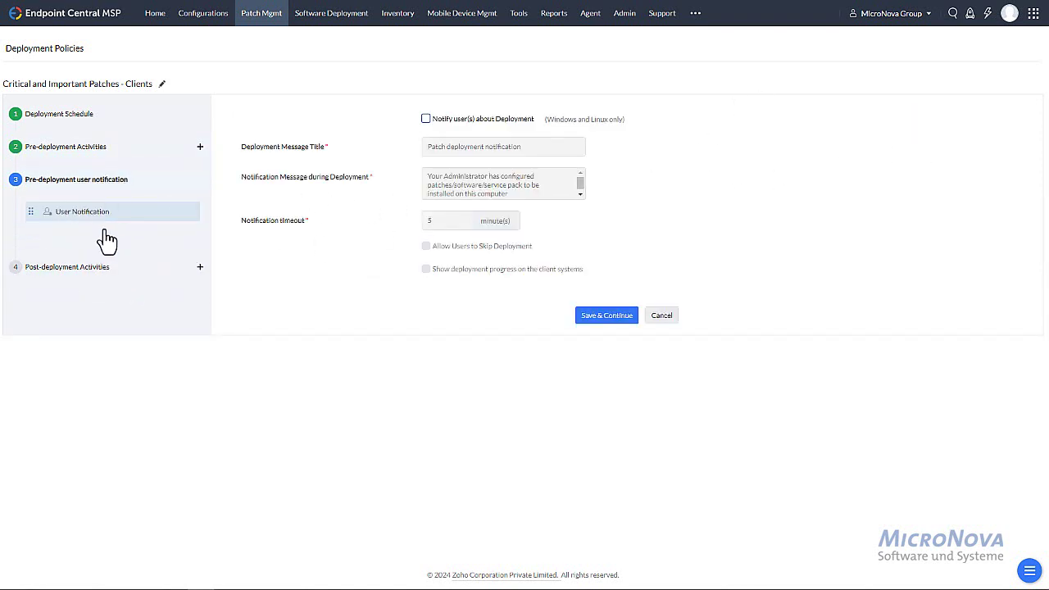
click(426, 120)
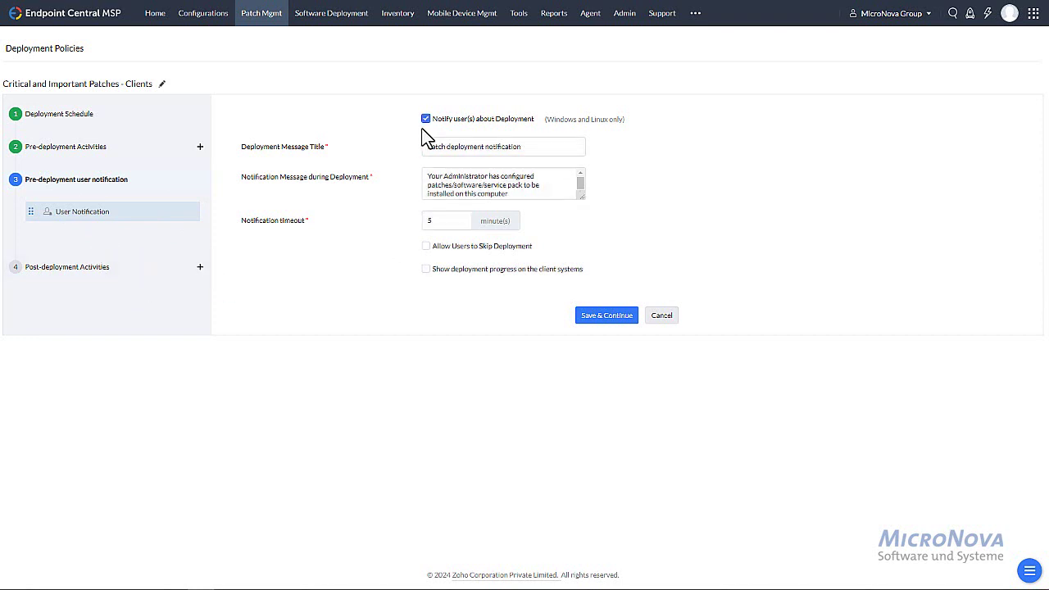
click(426, 246)
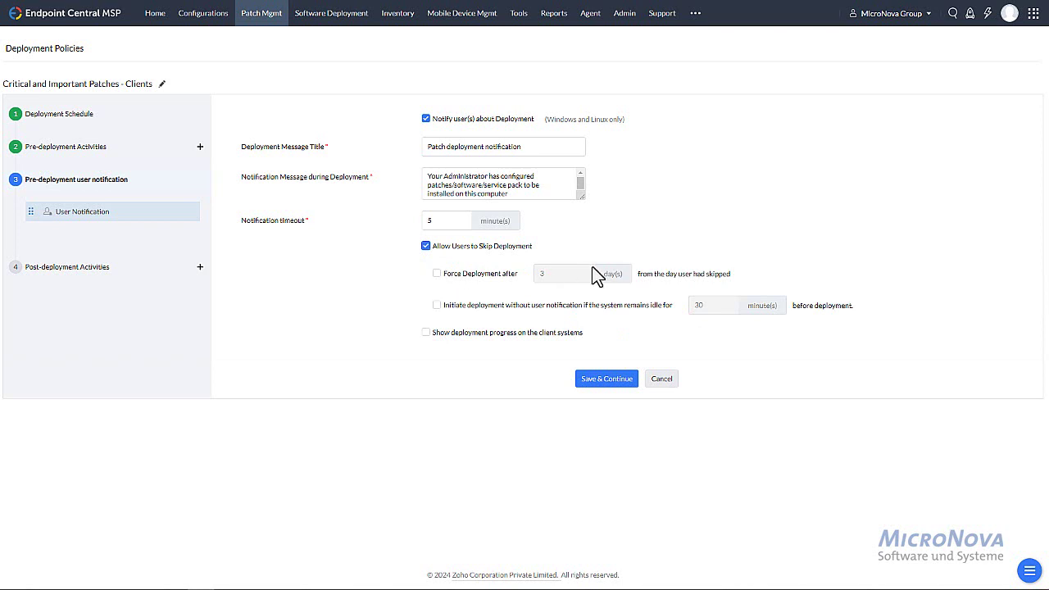
click(438, 275)
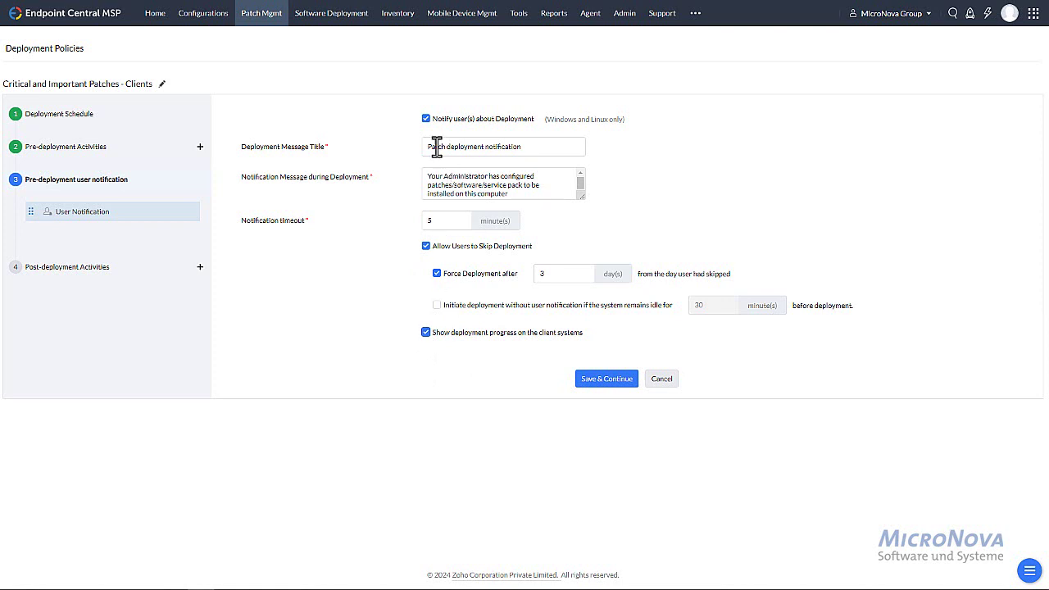
click(426, 120)
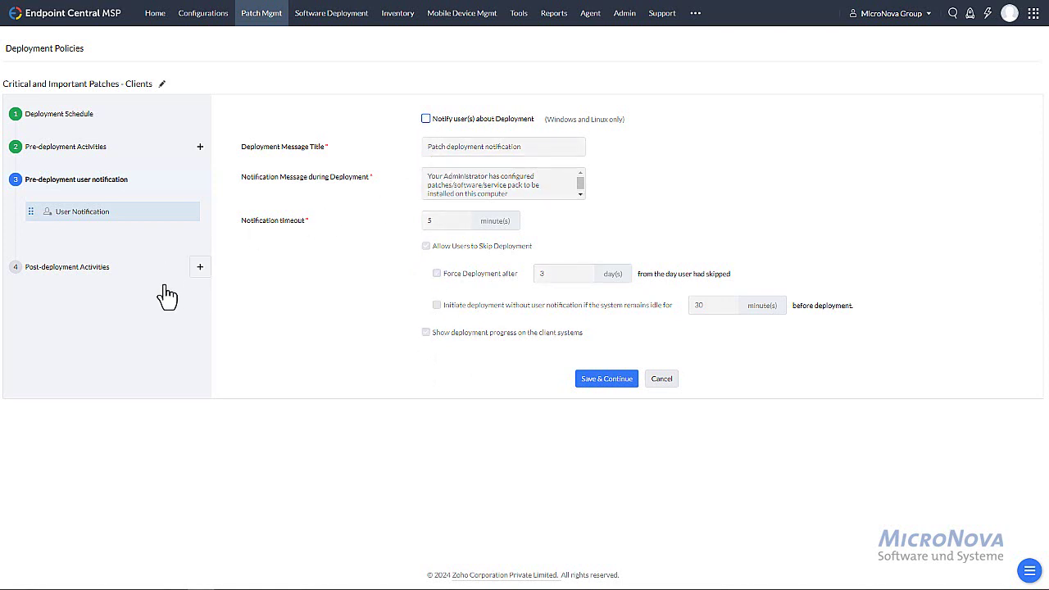
click(606, 380)
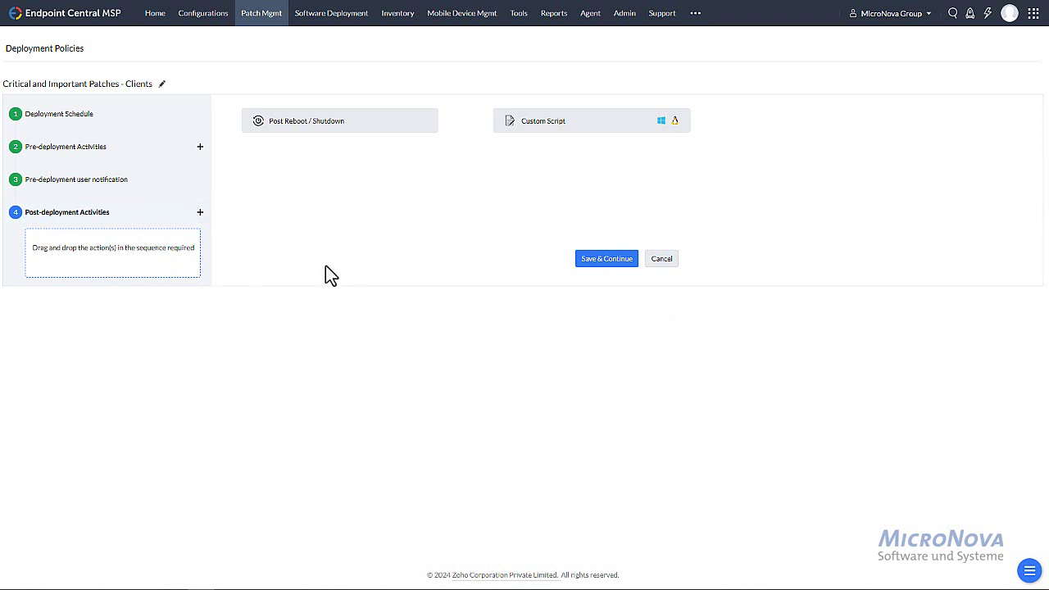
Try a post-deployment reboot/shutdown activity with Delay reboot and with Shutdown, and remove the activity from the policy
drag(327, 119, 78, 258)
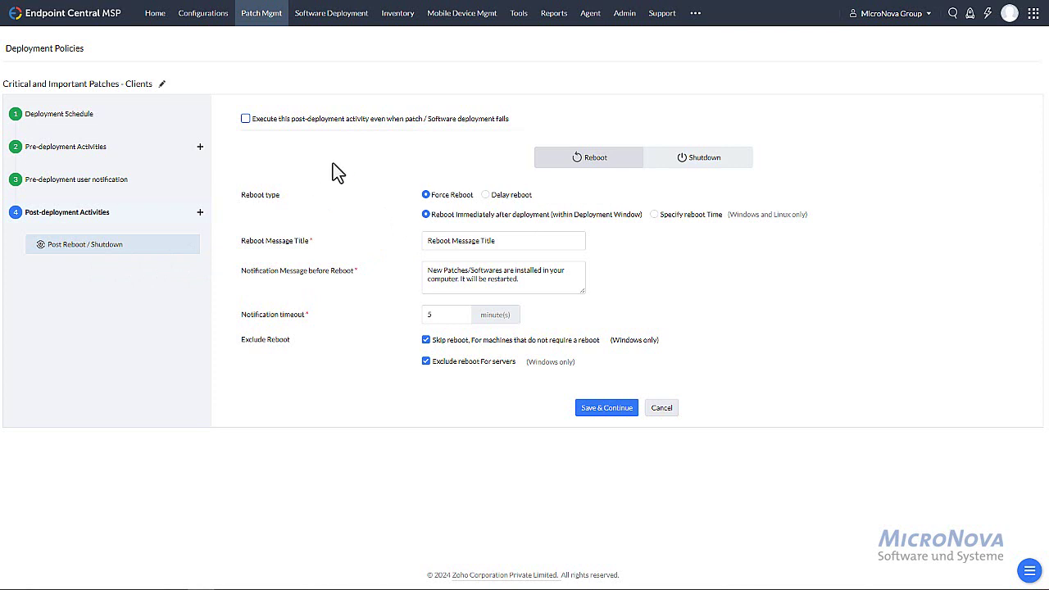
click(486, 196)
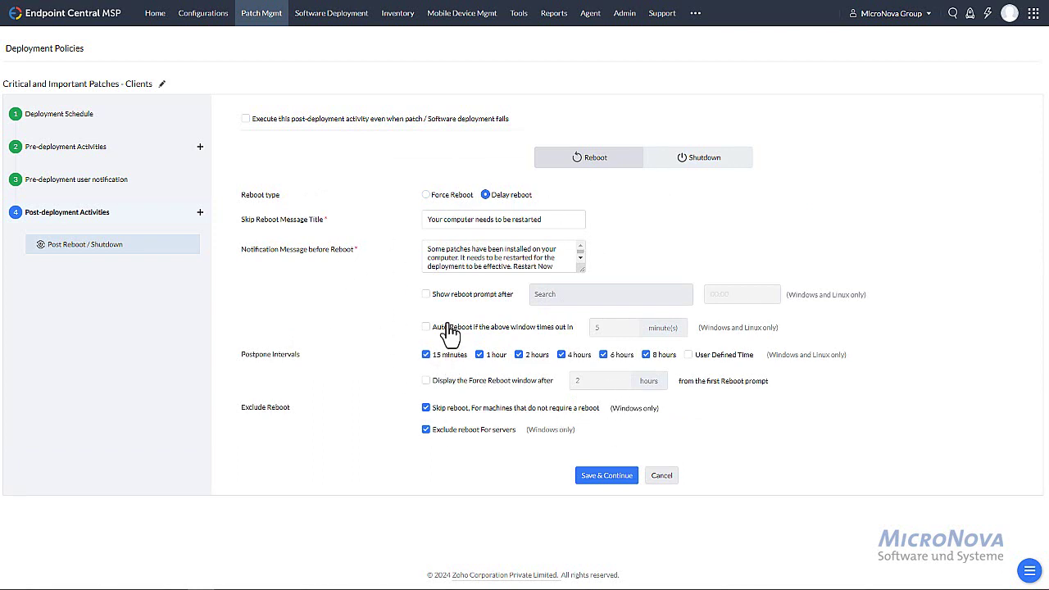
click(710, 161)
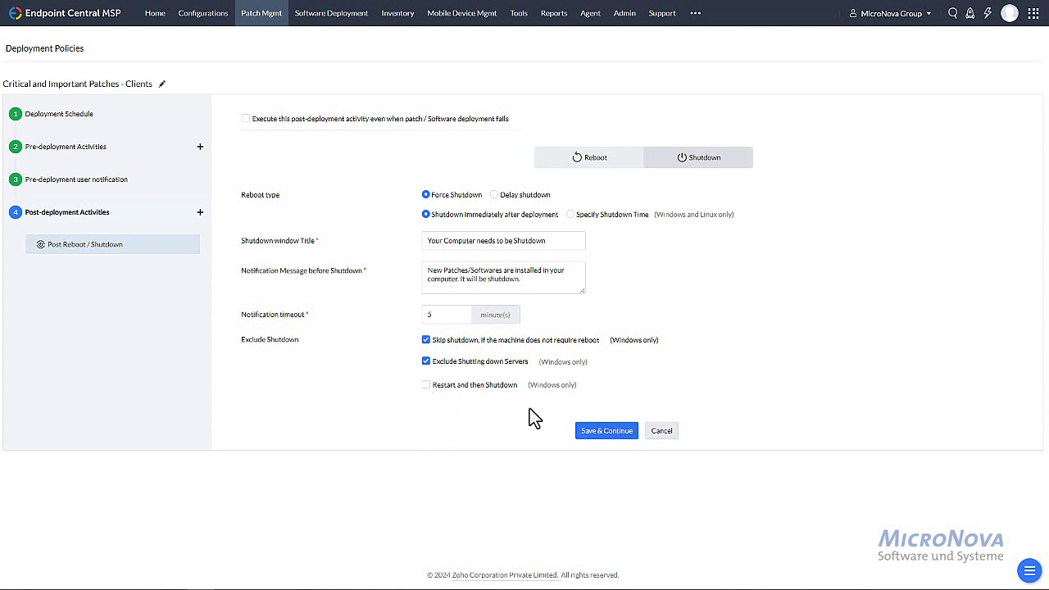
click(188, 245)
Save the deployment policy without post-deployment activities and return to the automated patch deployment task
click(603, 264)
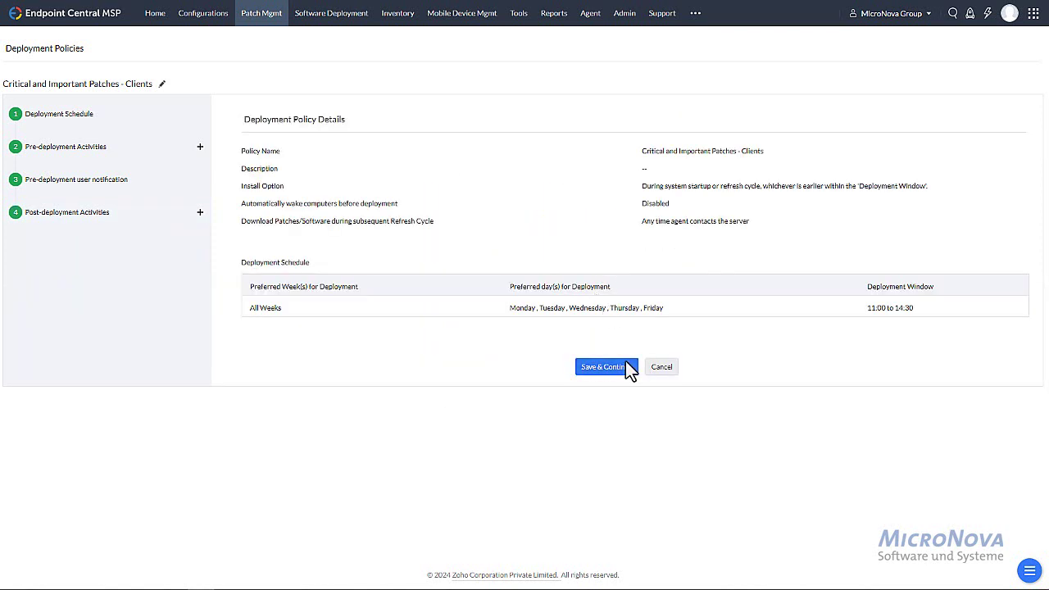
click(601, 368)
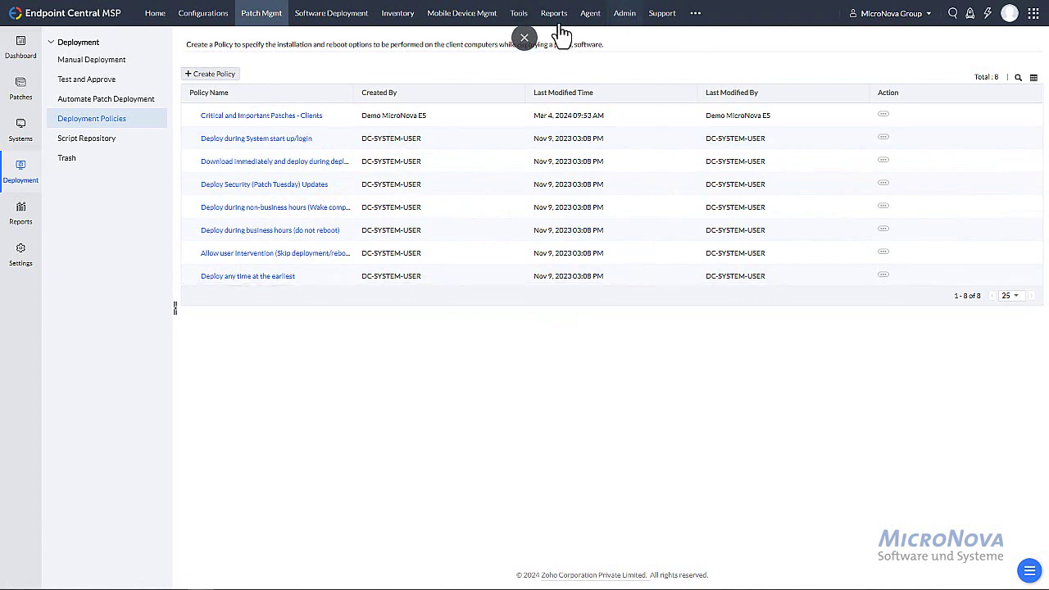
click(525, 39)
click(106, 15)
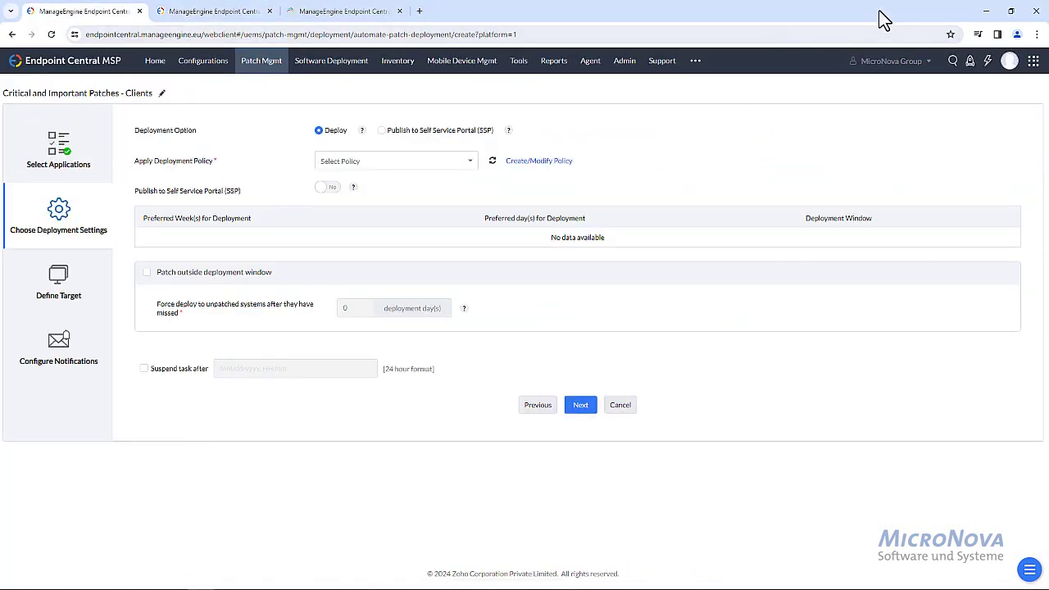
Apply the self-created "Critical and Important Patches - Clients" deployment policy to the task and check its schedule
key(F11)
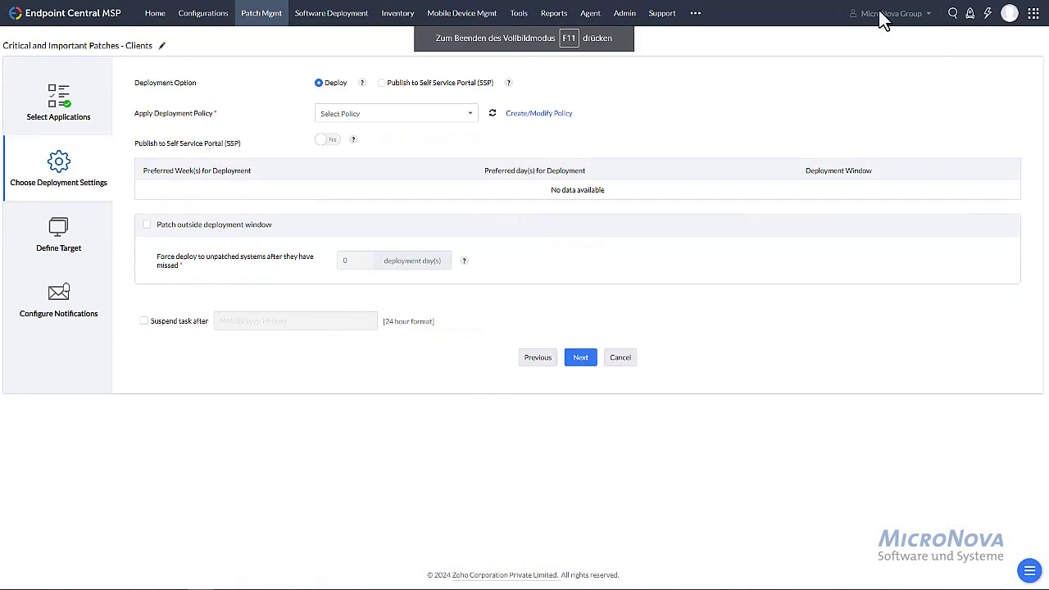
click(471, 115)
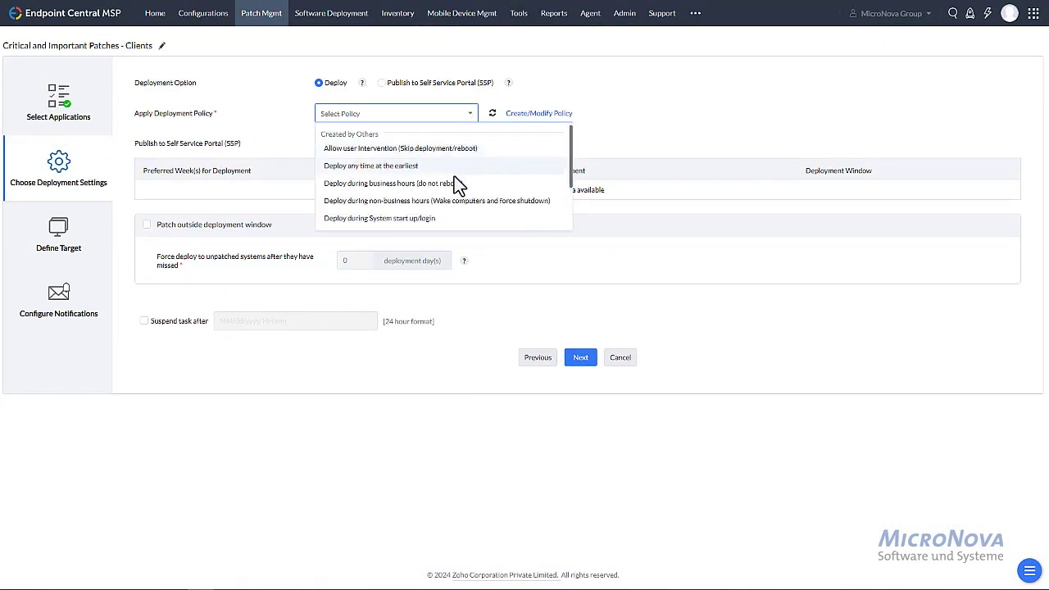
scroll(456, 183, down, 2)
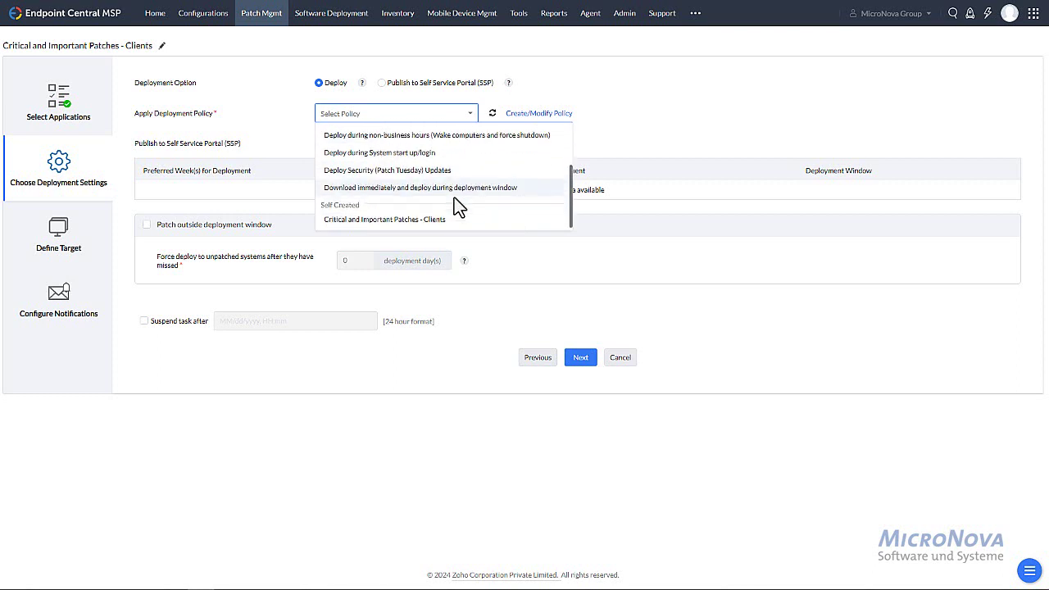
click(398, 219)
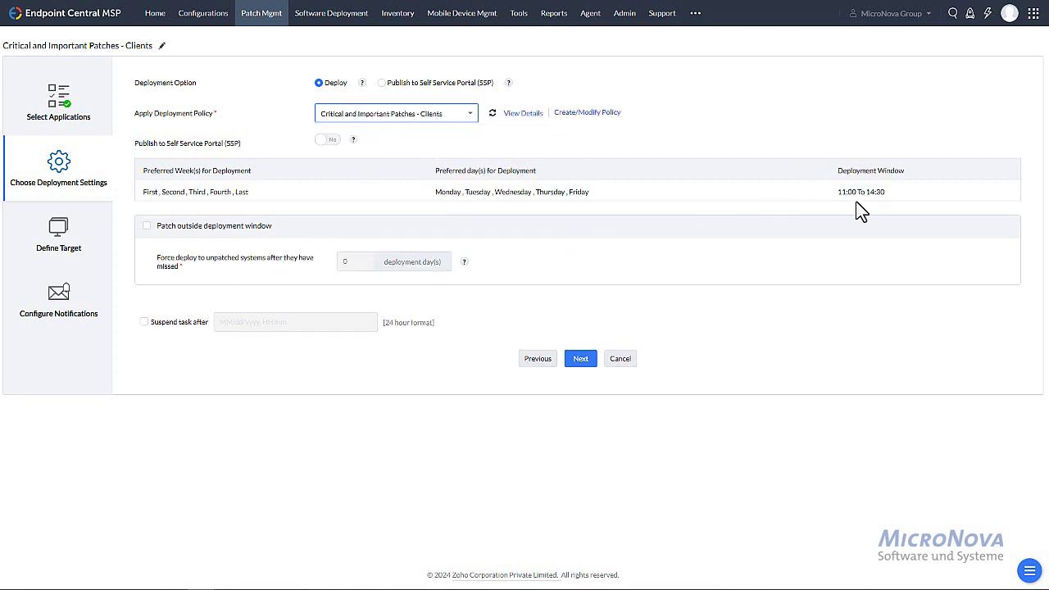
drag(137, 197, 841, 190)
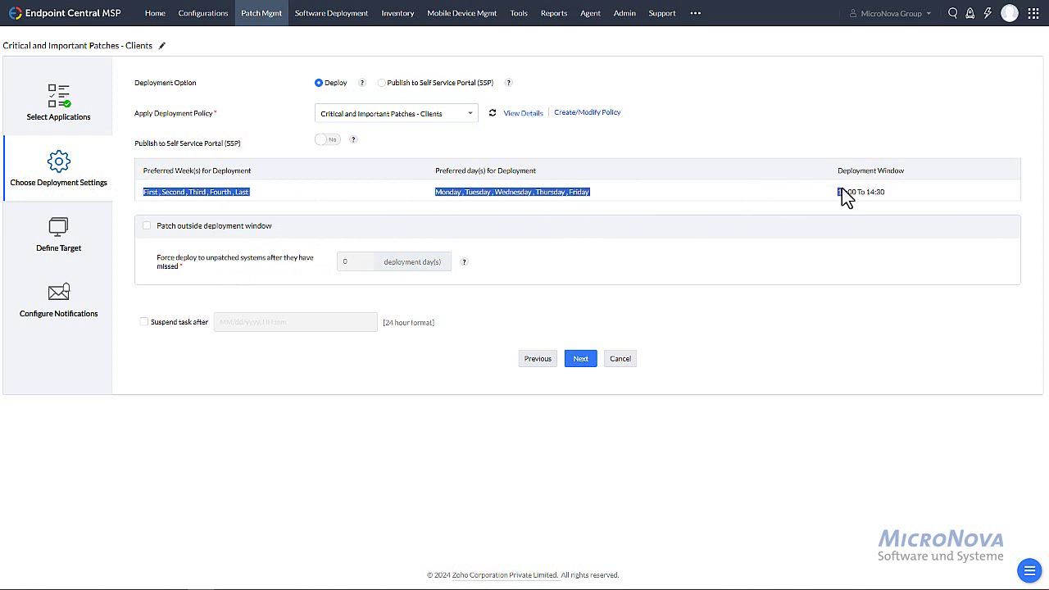
Continue to the target definition and select the em domain as the task's first target
click(582, 361)
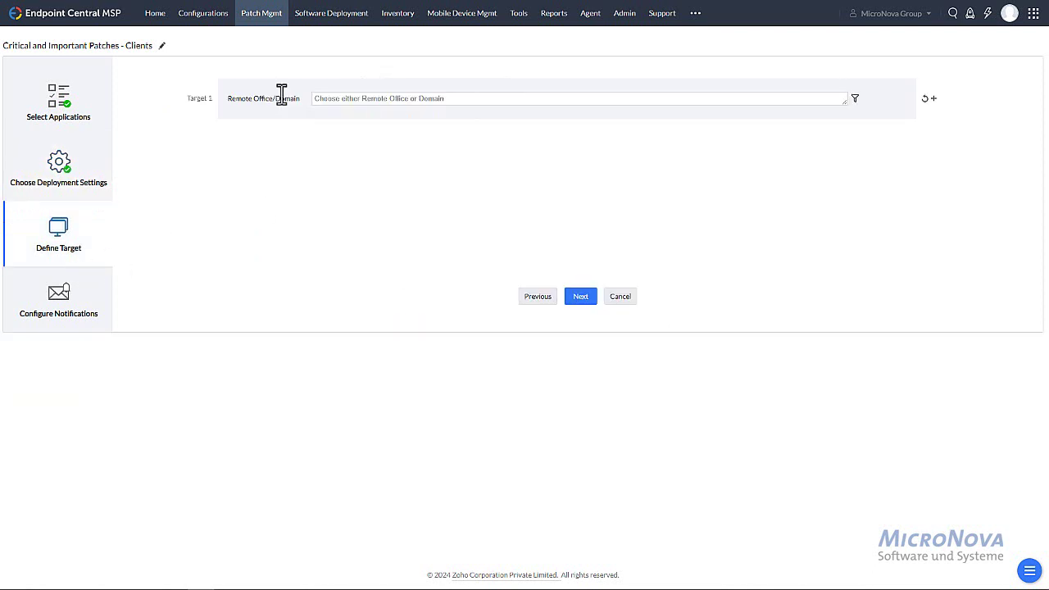
click(382, 98)
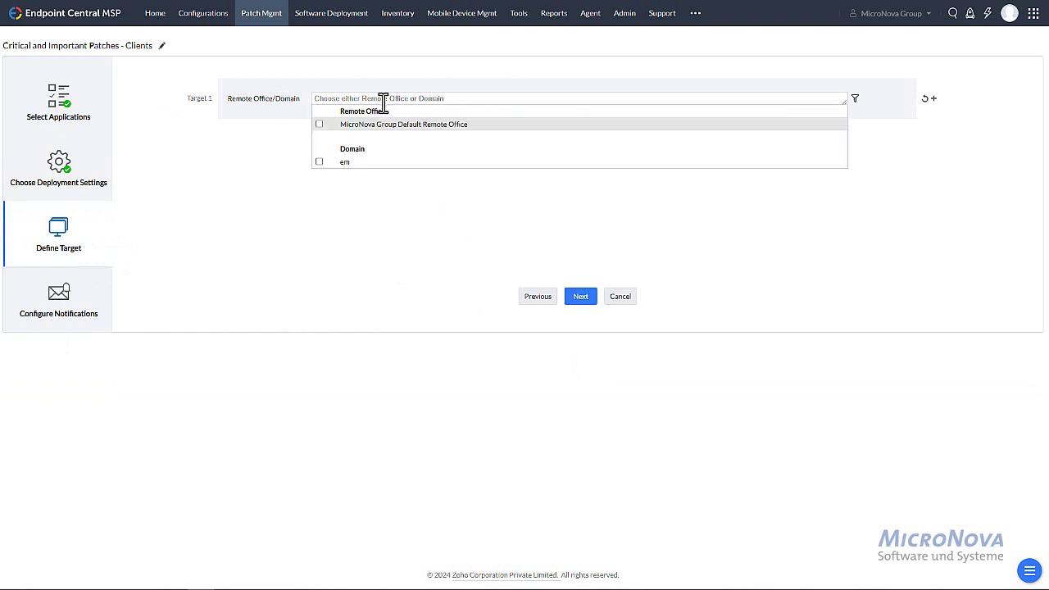
click(319, 161)
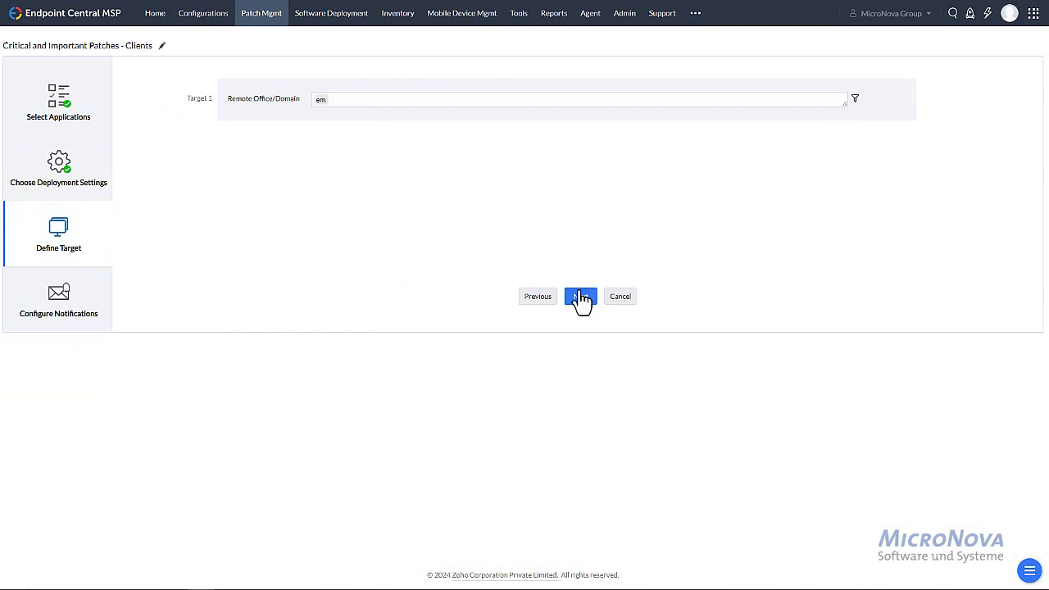
Finish the Critical and Important Patches - Clients task with em as target and no notifications, and save it
click(580, 297)
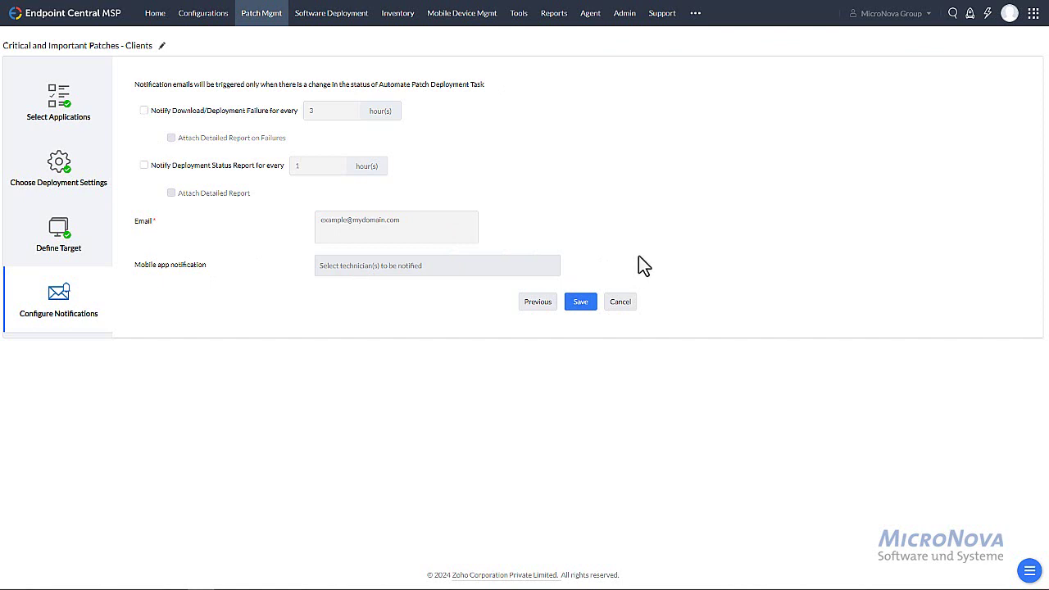
click(584, 303)
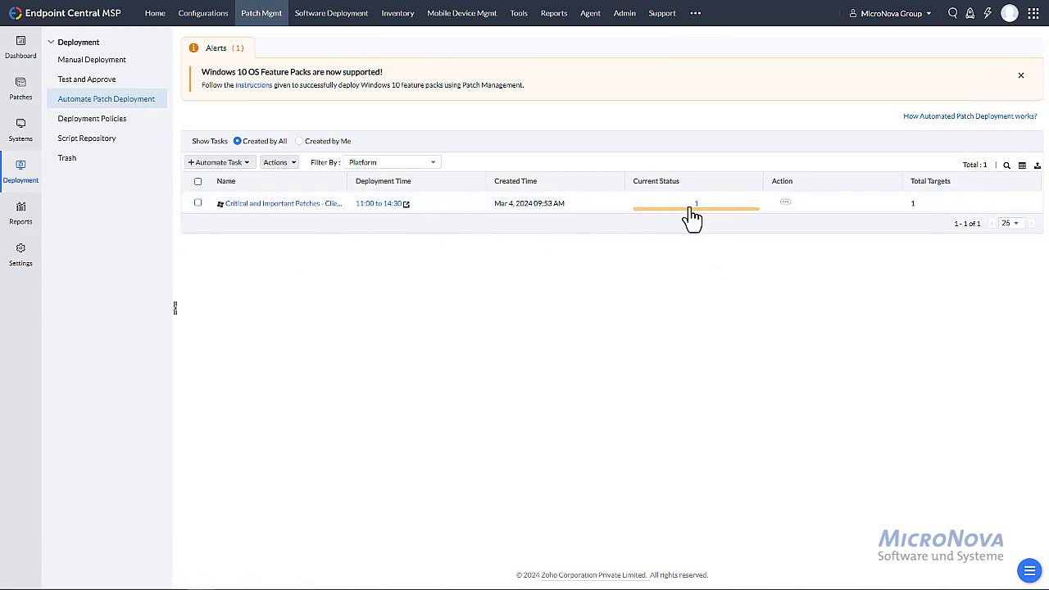
mouse_move(692, 214)
mouse_move(739, 211)
Go to the software deployment area and open the list of package templates
click(323, 18)
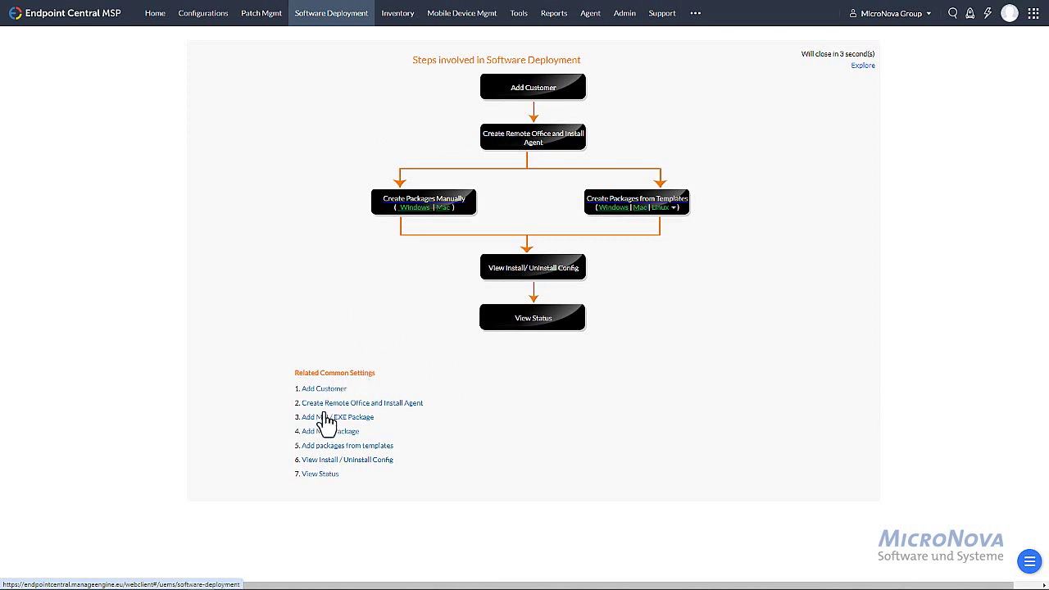
click(862, 68)
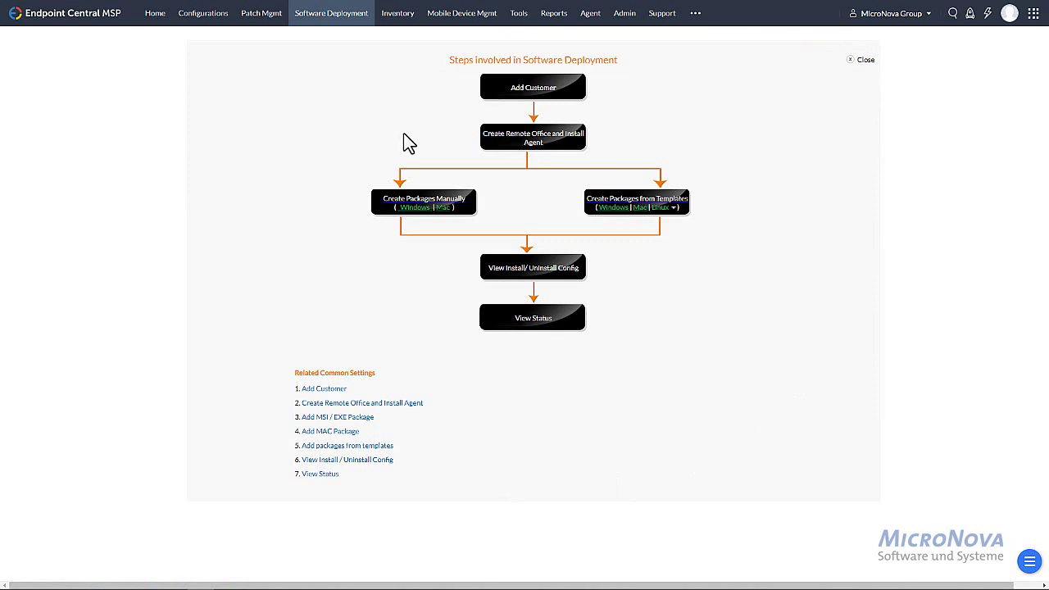
click(637, 200)
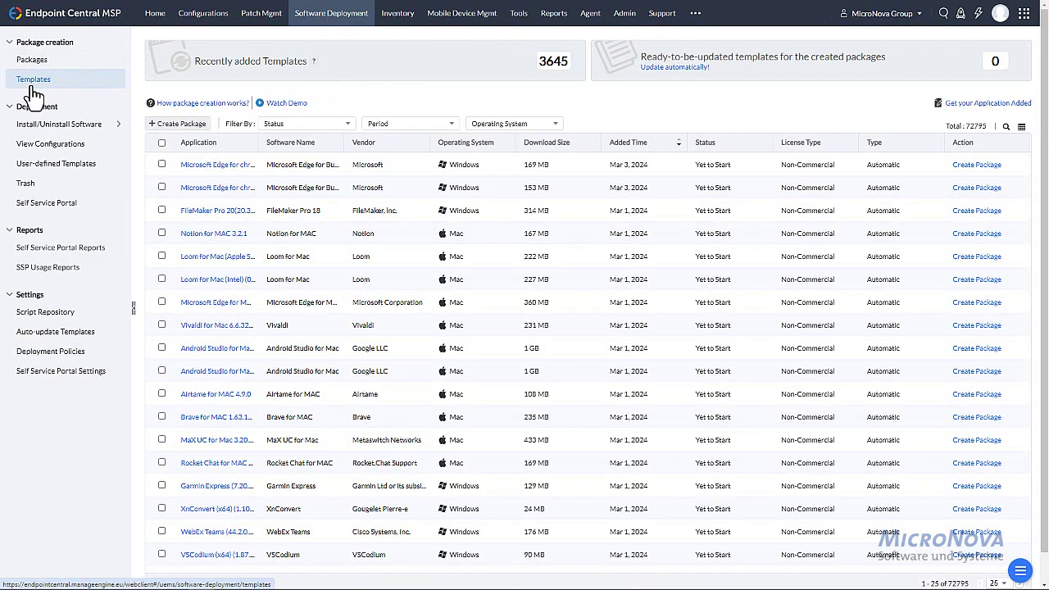
Check the total number of available templates and the operating systems they can be filtered by
double_click(977, 125)
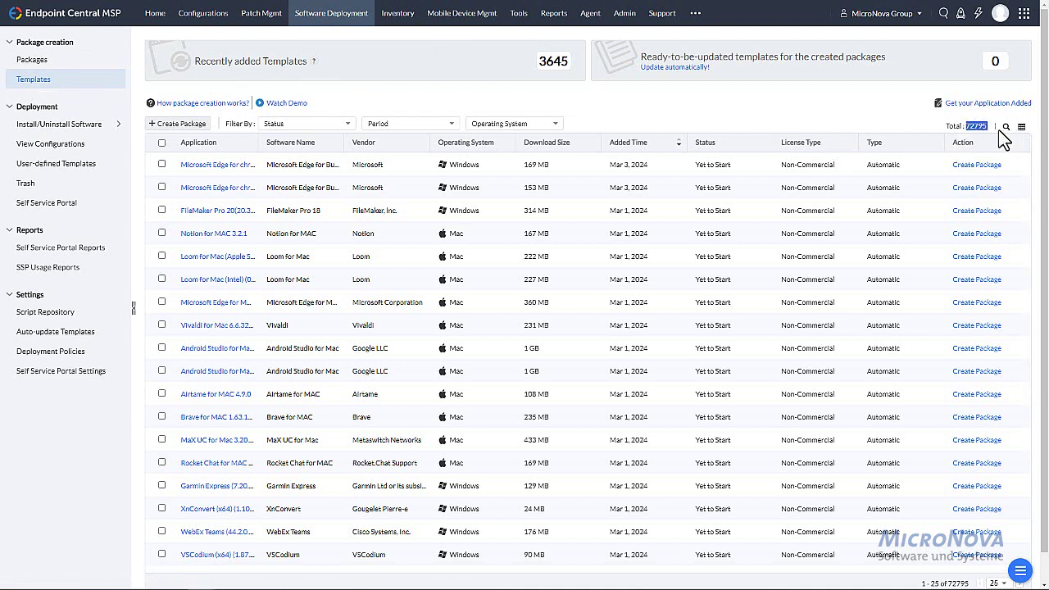
click(809, 130)
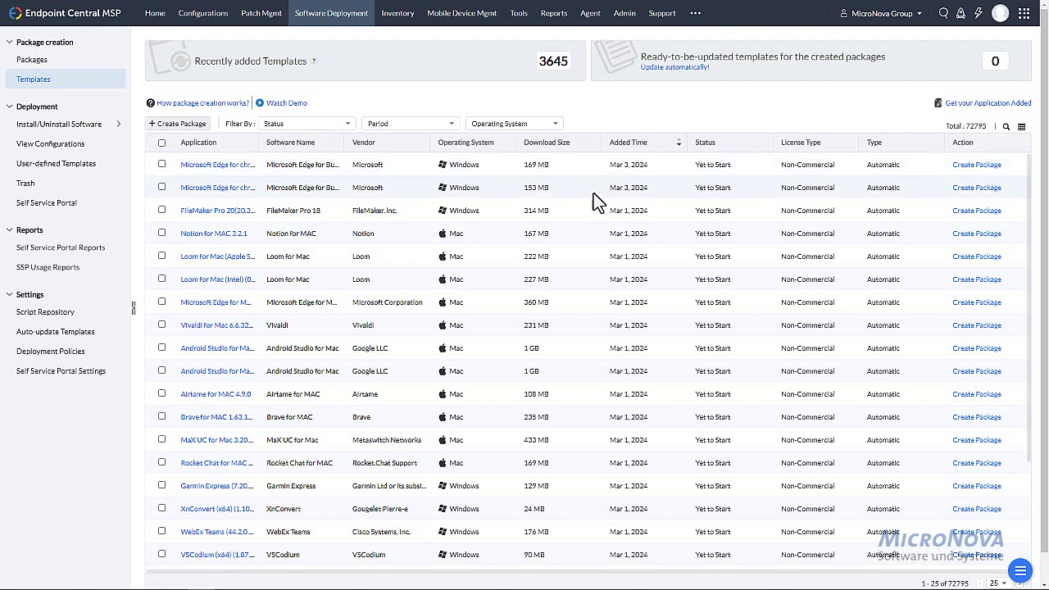
click(534, 125)
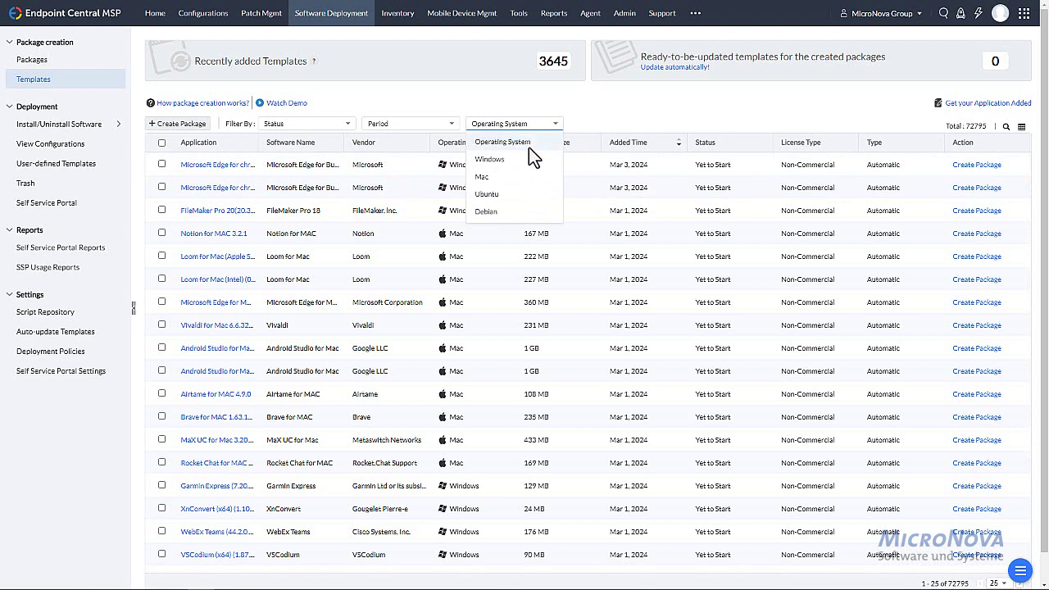
click(645, 125)
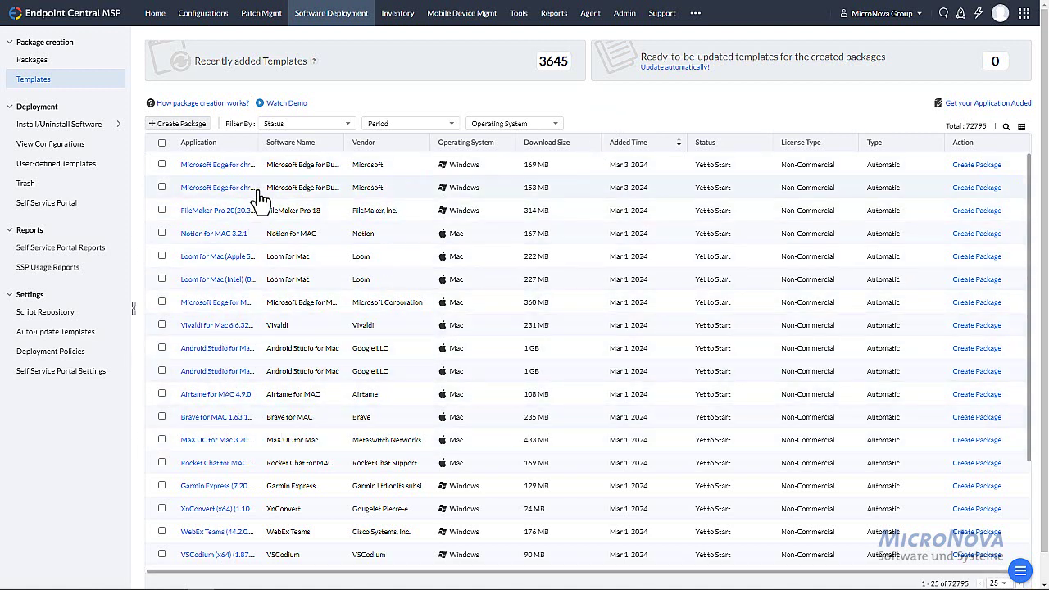
Inspect the application details of the x86 Microsoft Edge template and the install switches of the Garmin Express template
click(218, 195)
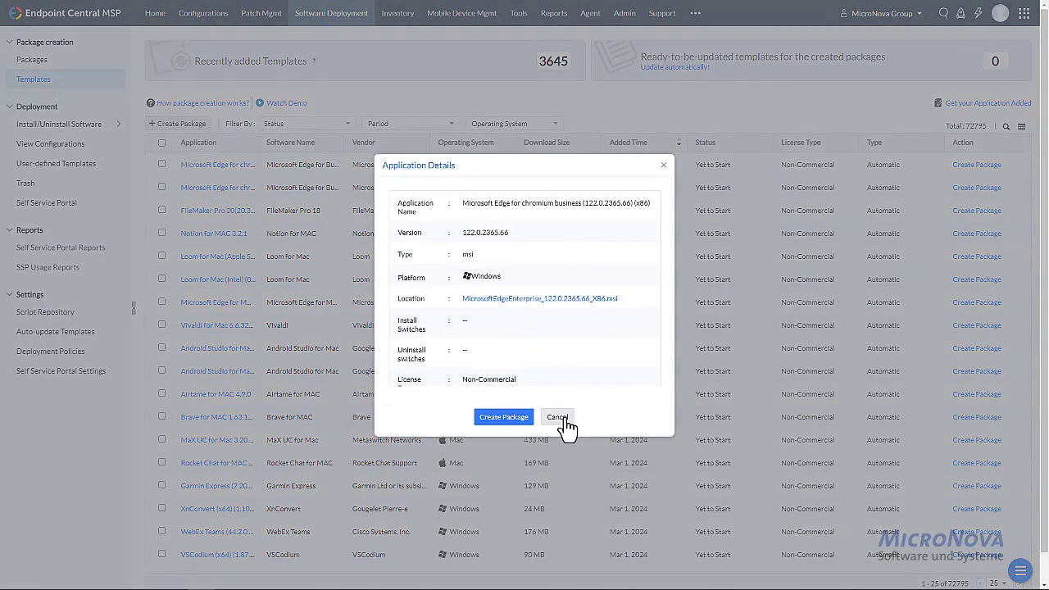
click(564, 418)
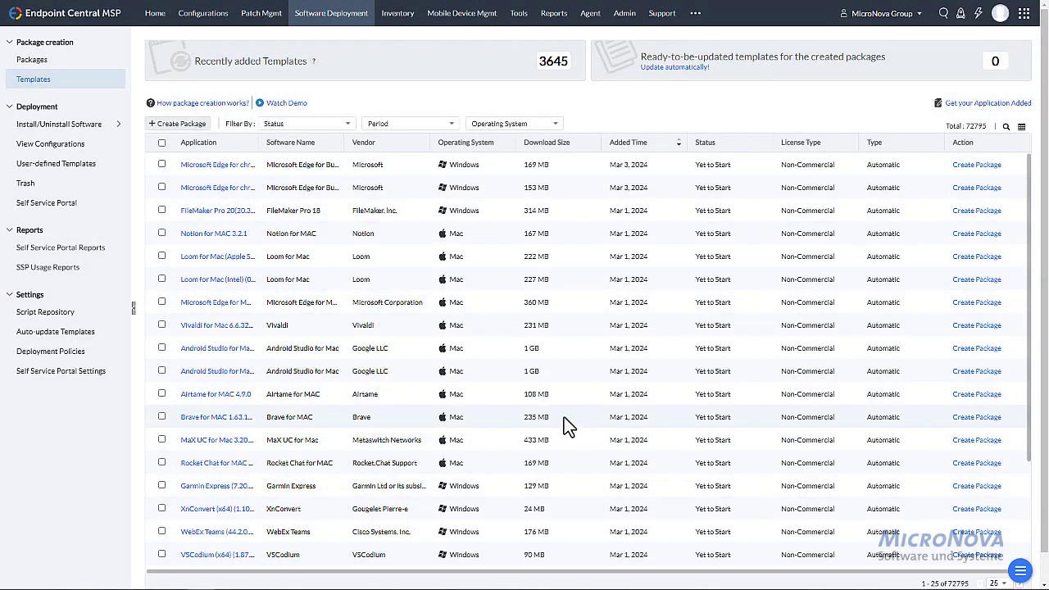
click(217, 490)
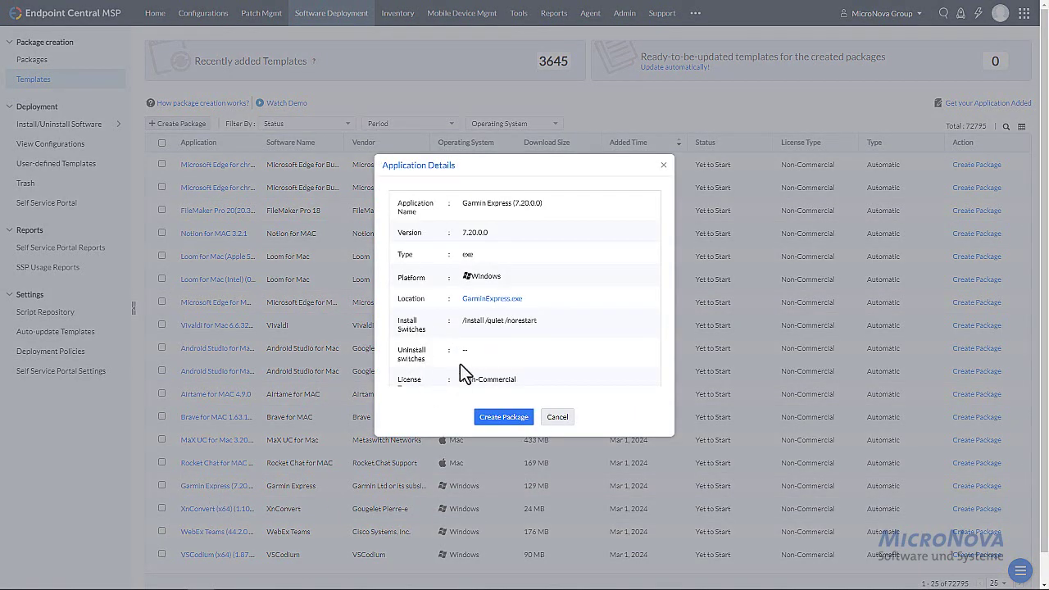
drag(564, 331, 451, 330)
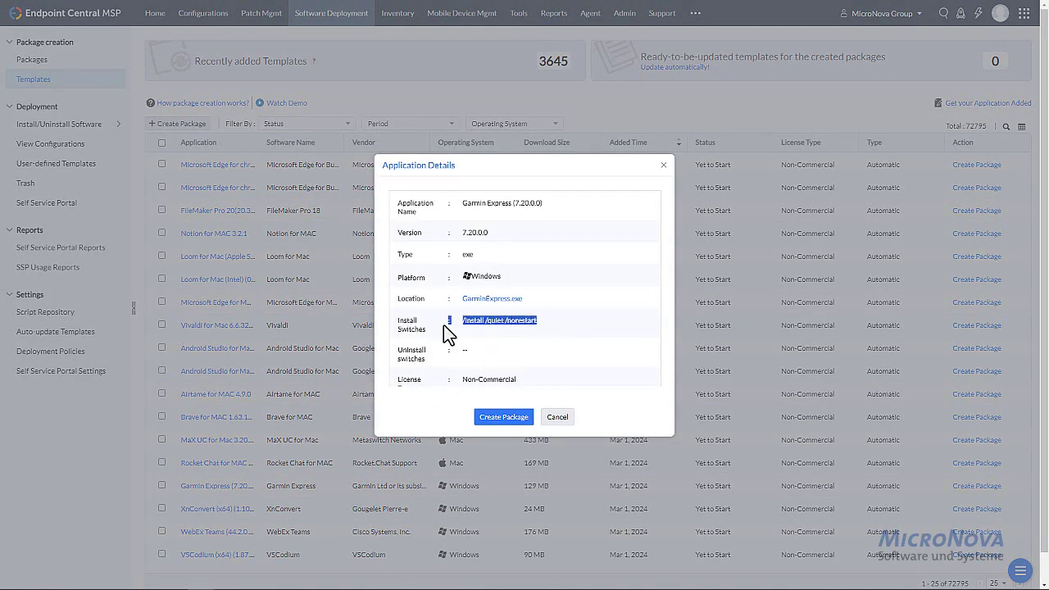
click(499, 355)
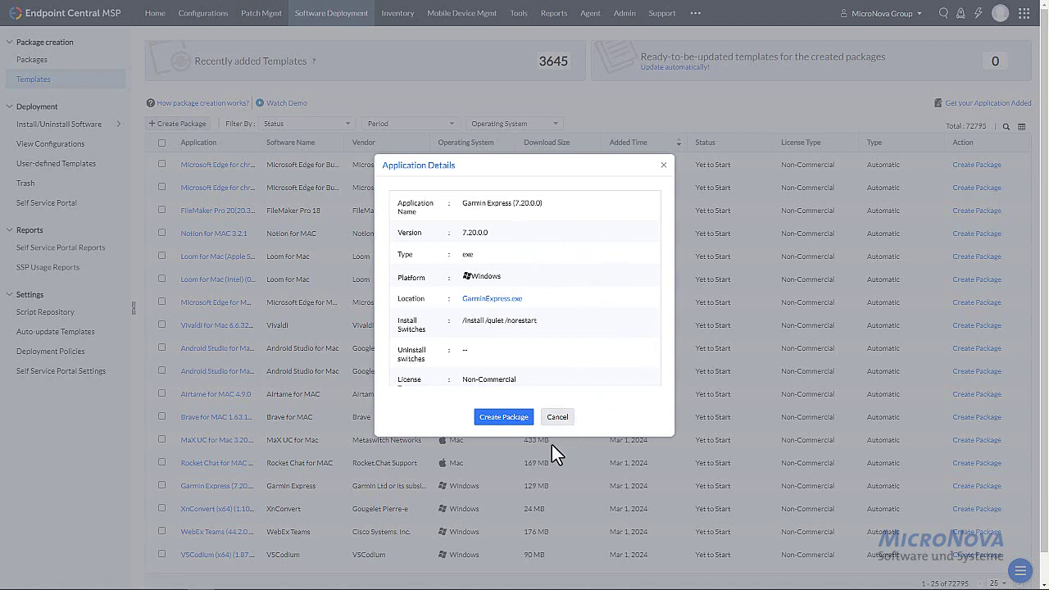
click(555, 417)
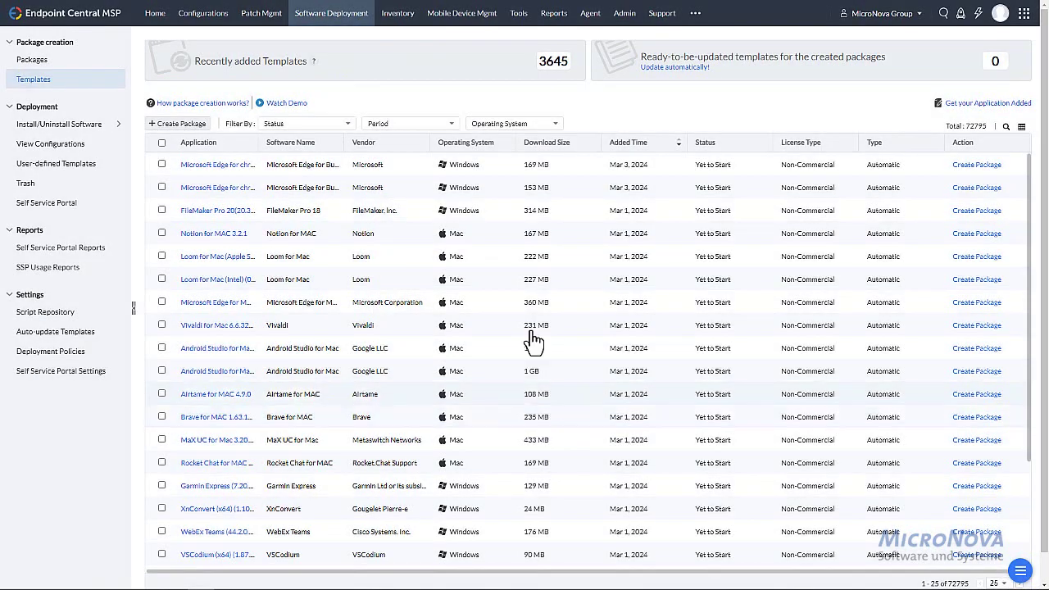
Search the templates for the software name 7zip and view the details of the x64 MSI template
click(1006, 127)
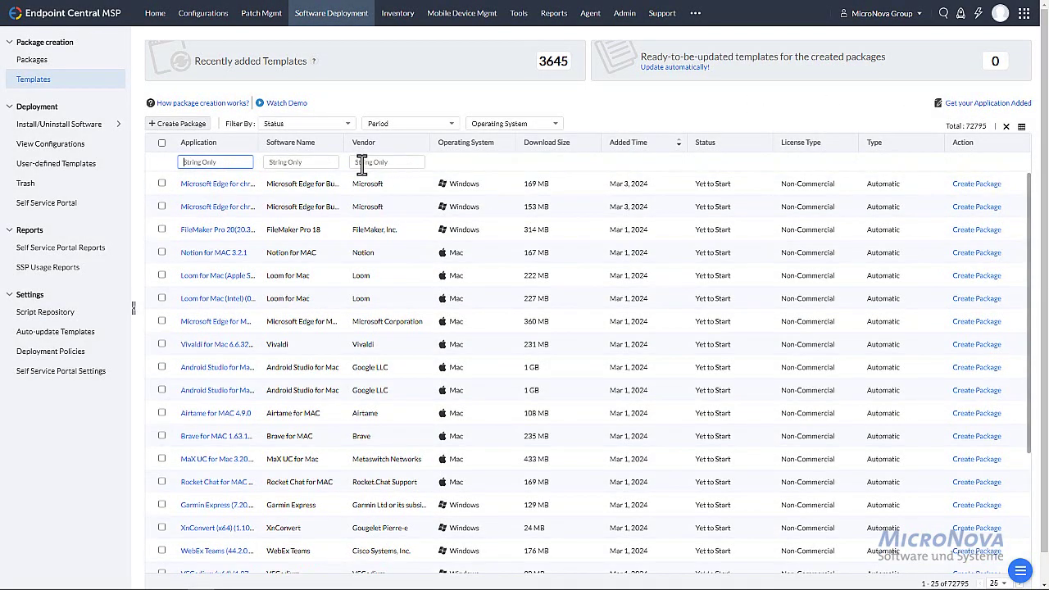
click(298, 164)
text(7zip)
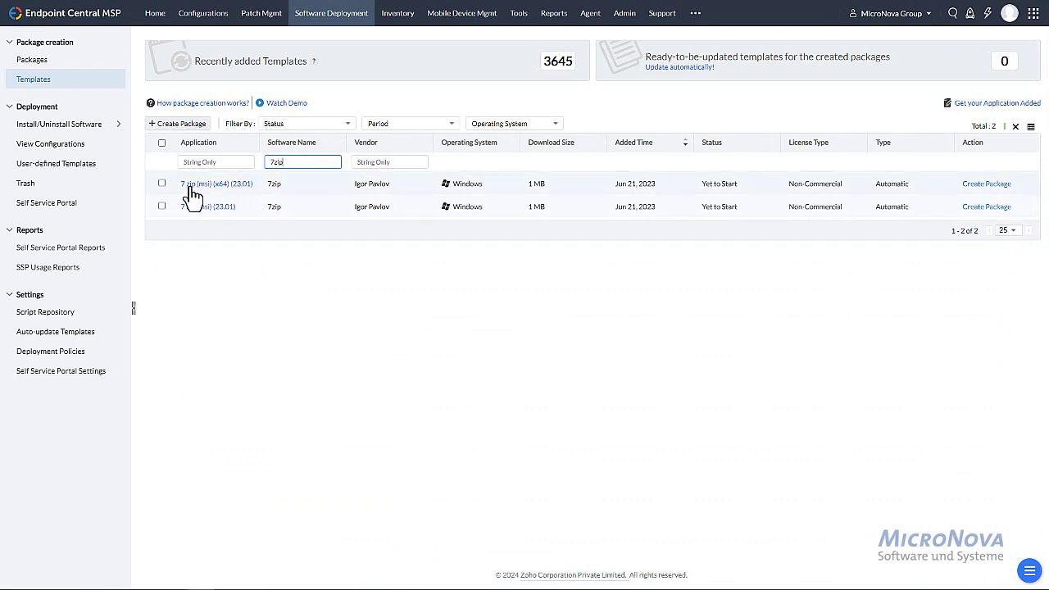
click(232, 185)
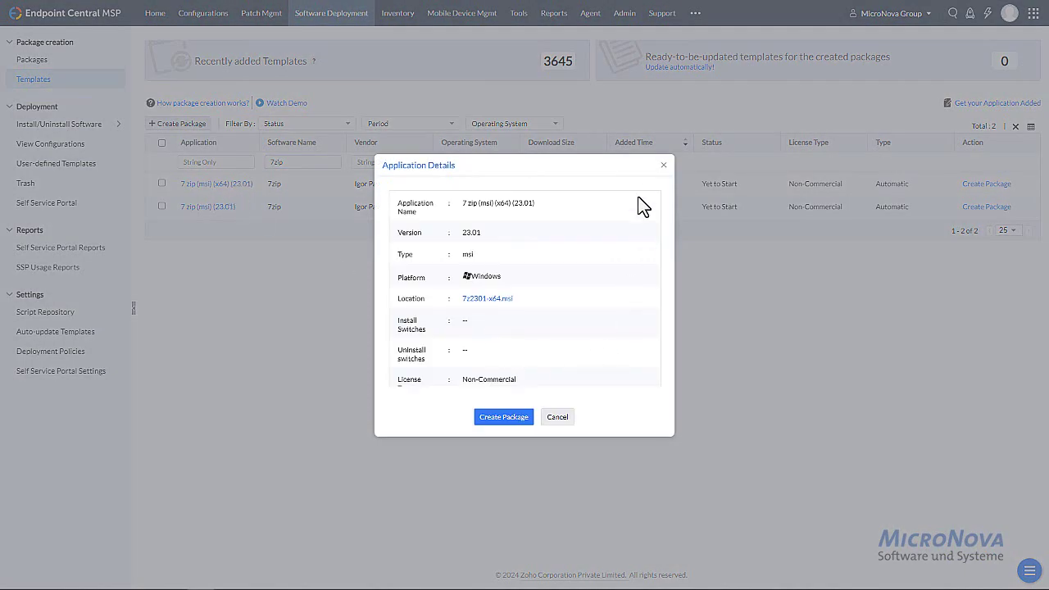
click(663, 166)
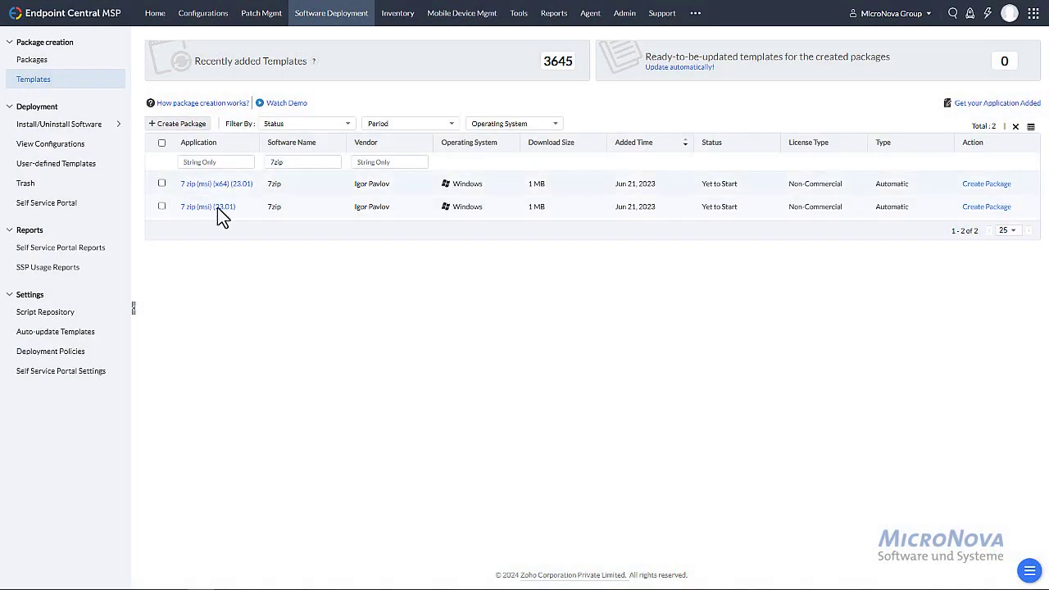
Create a package from the 7 zip (msi) (x64) (23.01) template for MicroNova Group
click(161, 183)
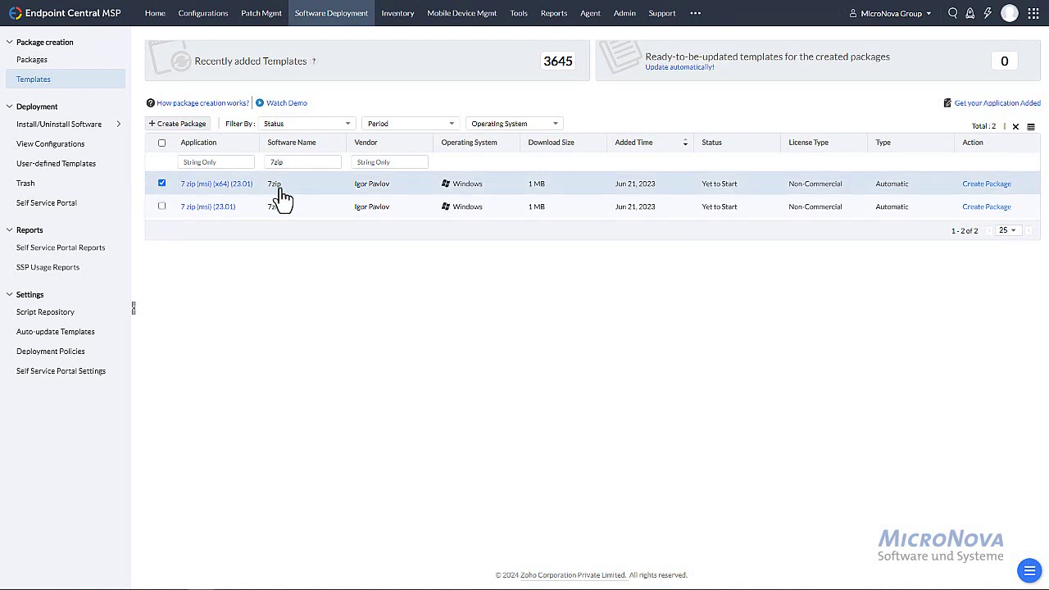
click(999, 188)
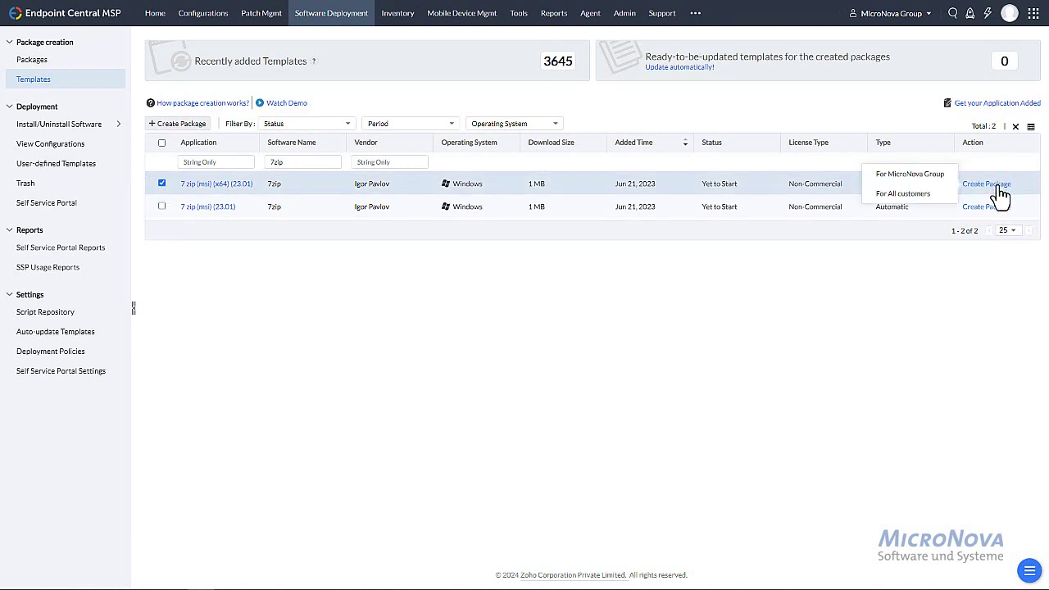
click(930, 179)
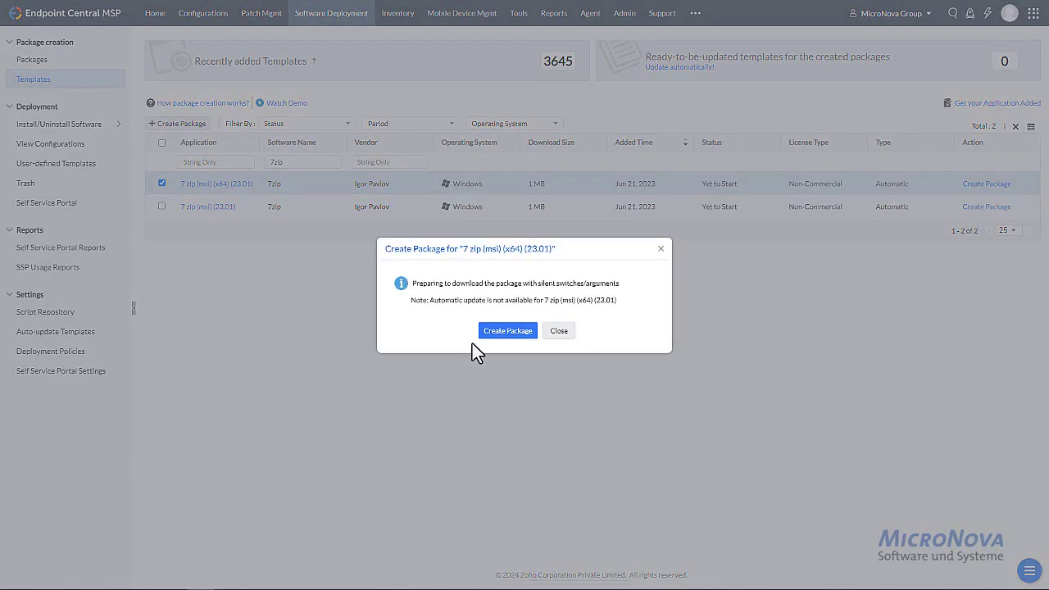
click(509, 336)
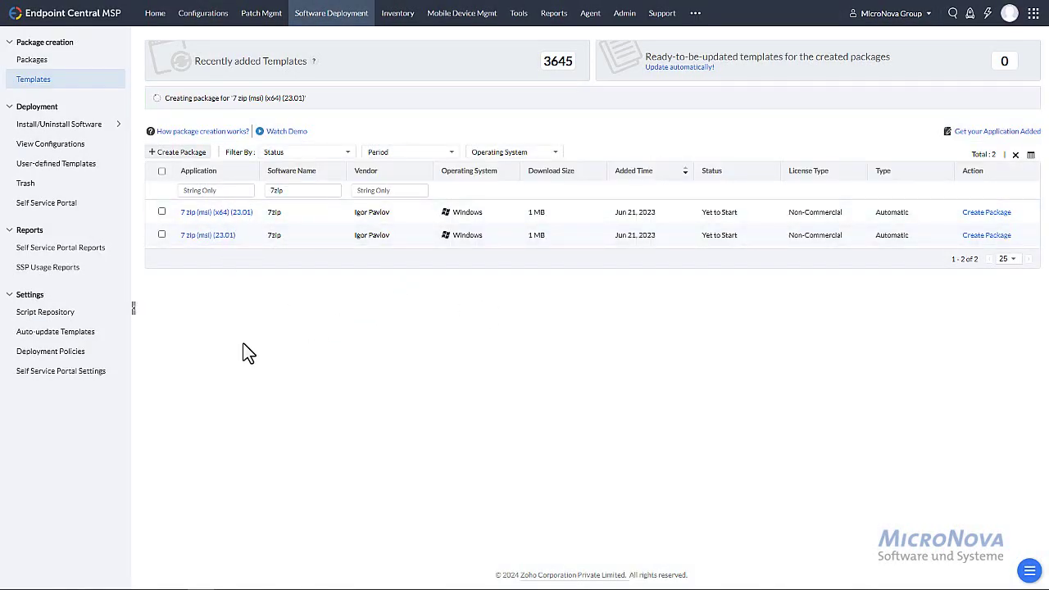
Start a computer installation of the new 7 zip package with the deployment policy "Deploy any time at the earliest"
click(37, 61)
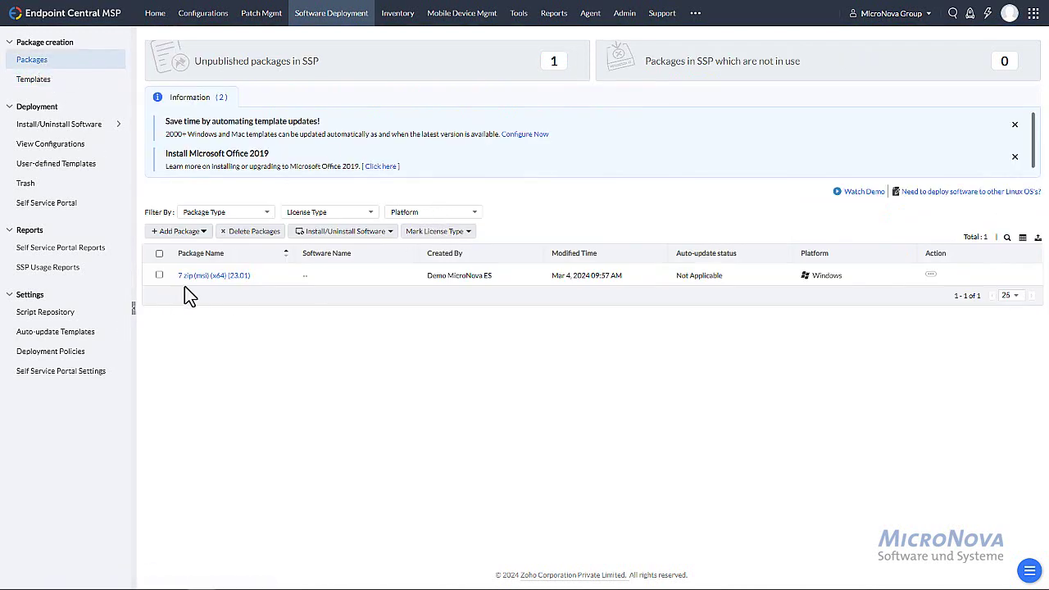
click(930, 275)
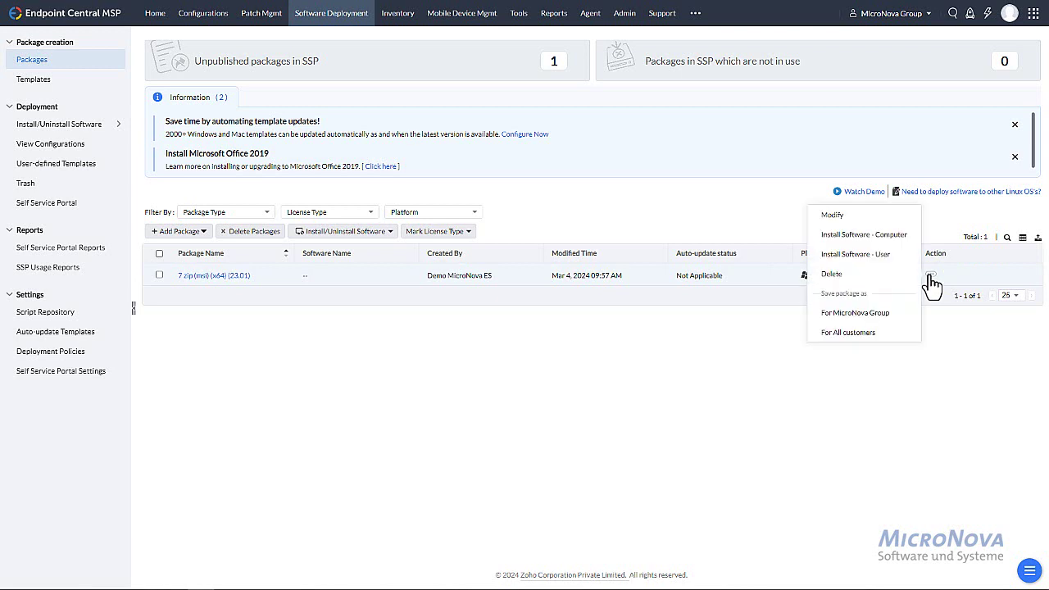
click(864, 235)
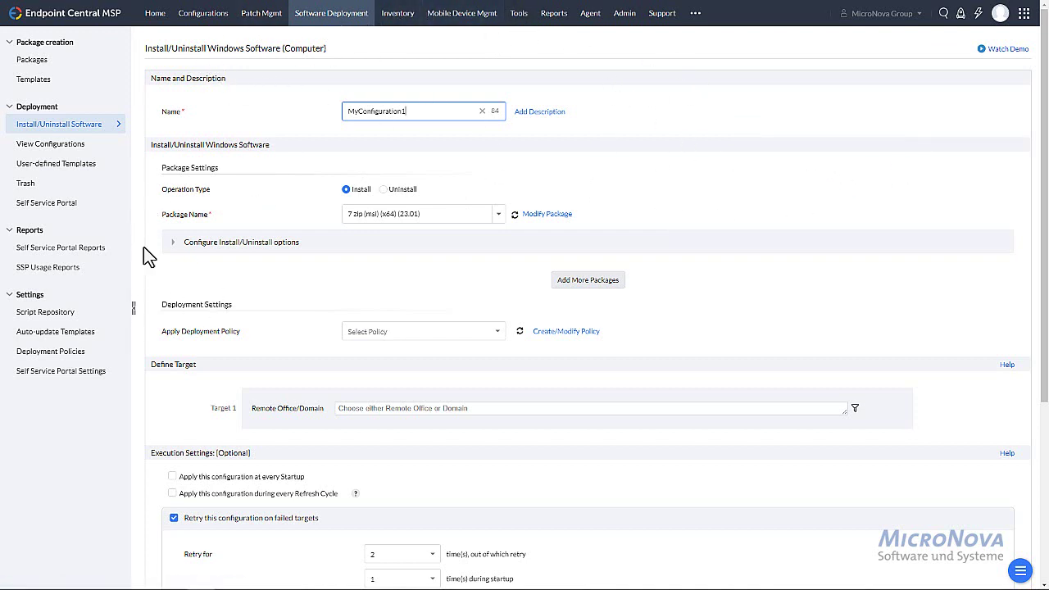
scroll(371, 300, down, 2)
click(436, 224)
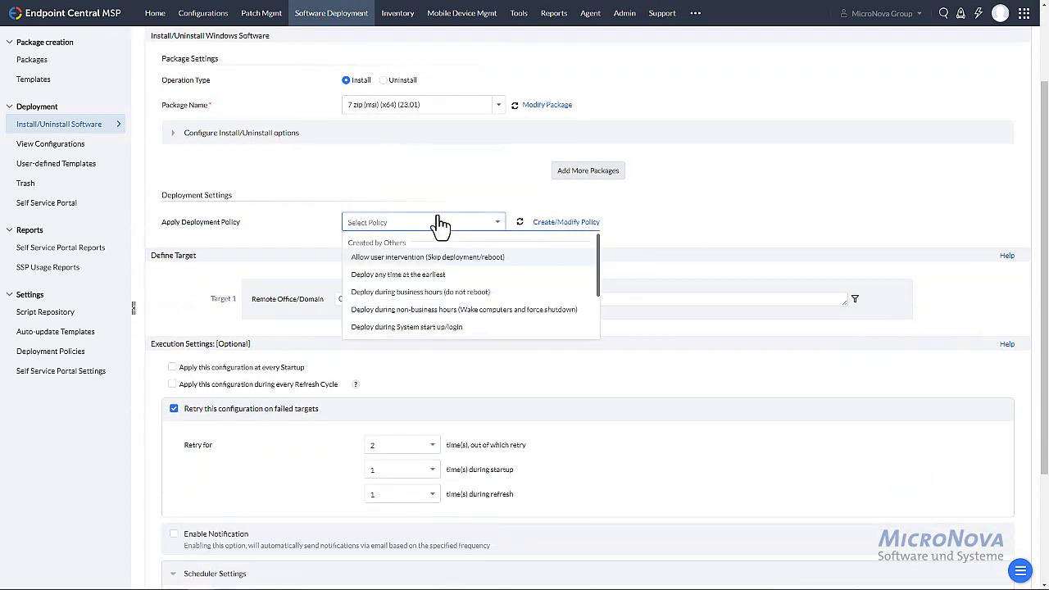
click(412, 277)
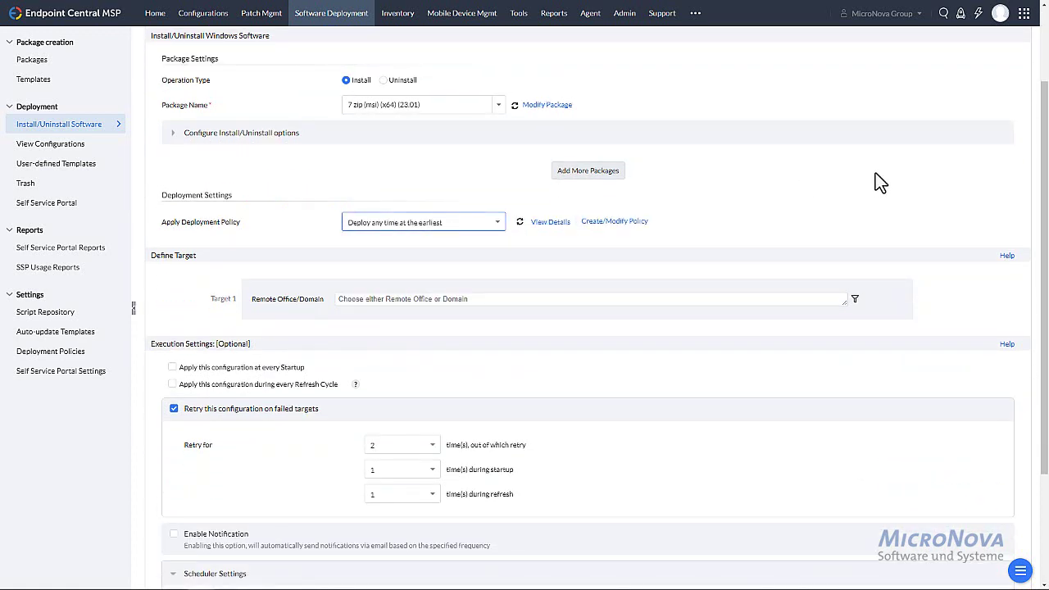
Review the installation's target choices and its execution and scheduler settings, and return to the package list without deploying
click(710, 303)
scroll(707, 379, down, 3)
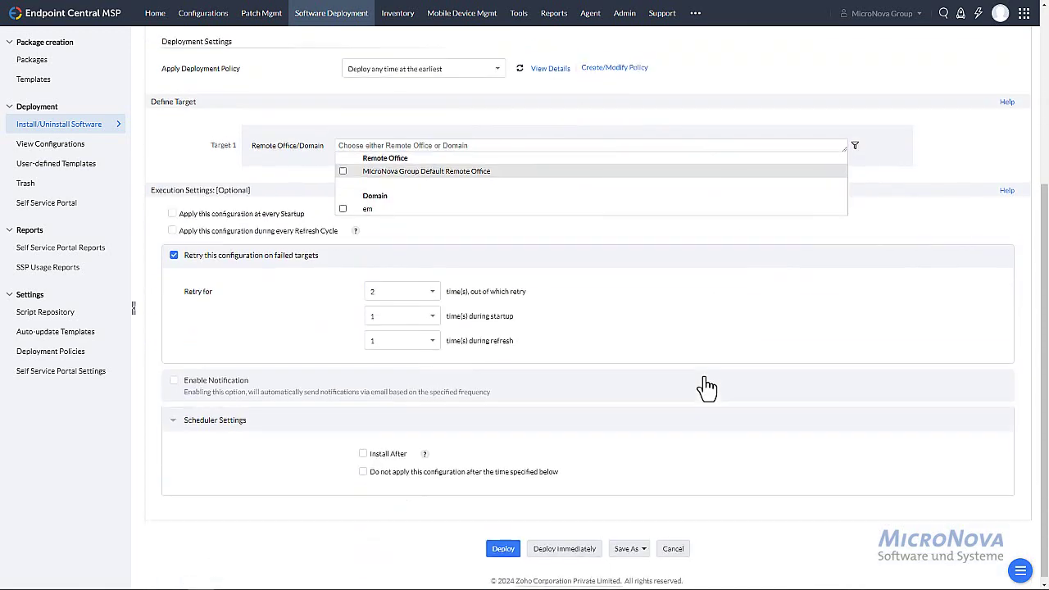
click(698, 385)
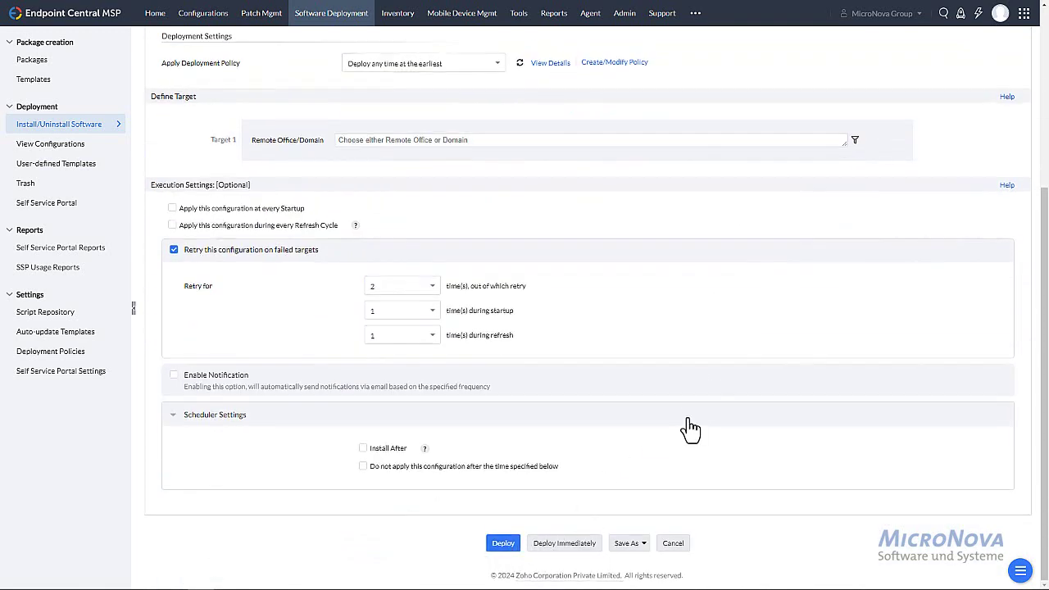
scroll(691, 429, up, 5)
click(49, 64)
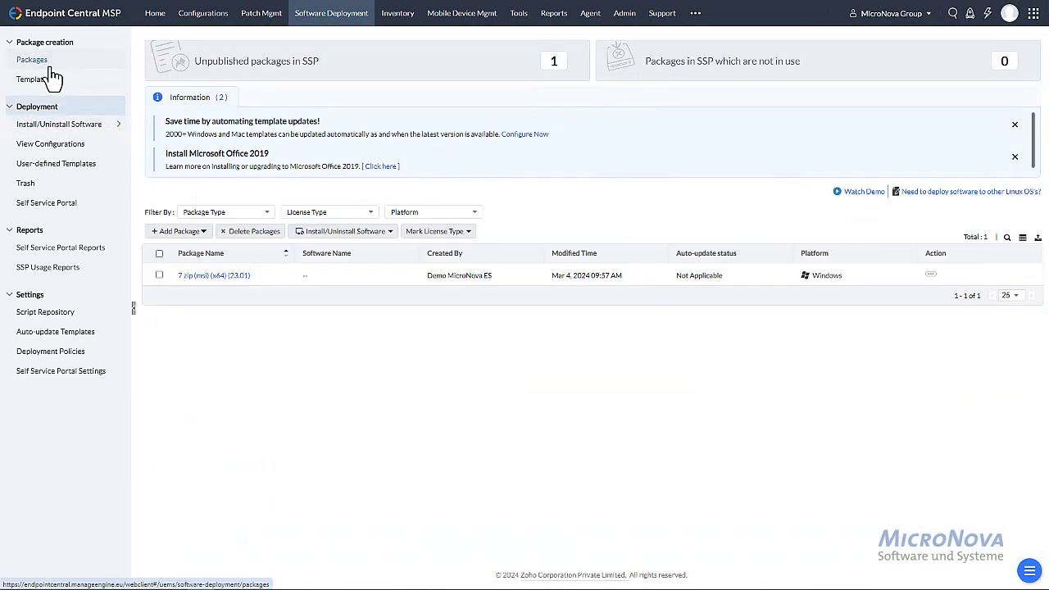
Open the 7 zip package for modification and examine the available pre-deployment and post-deployment activities
click(932, 279)
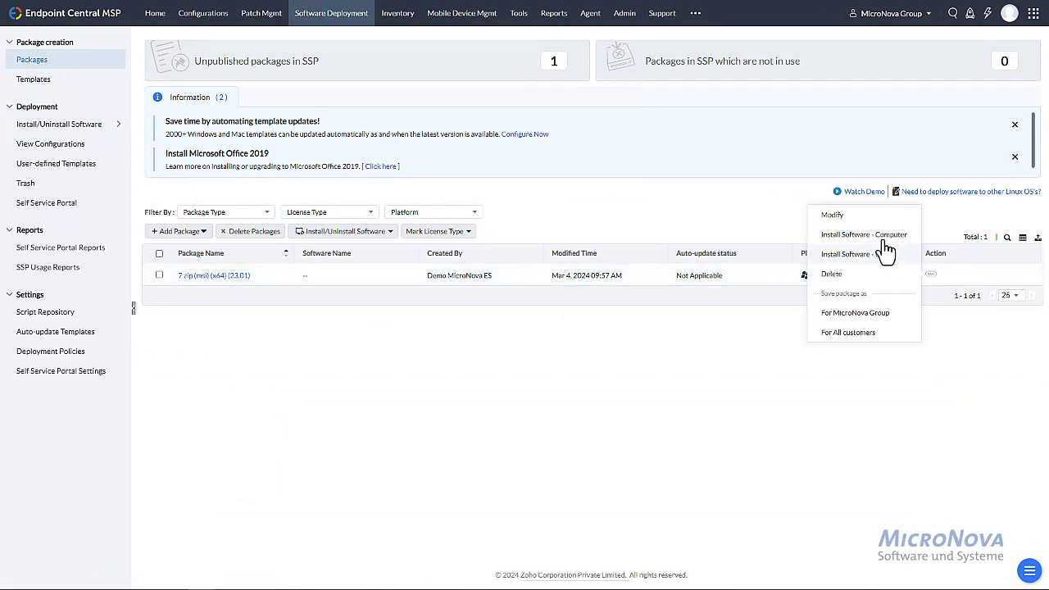
click(860, 216)
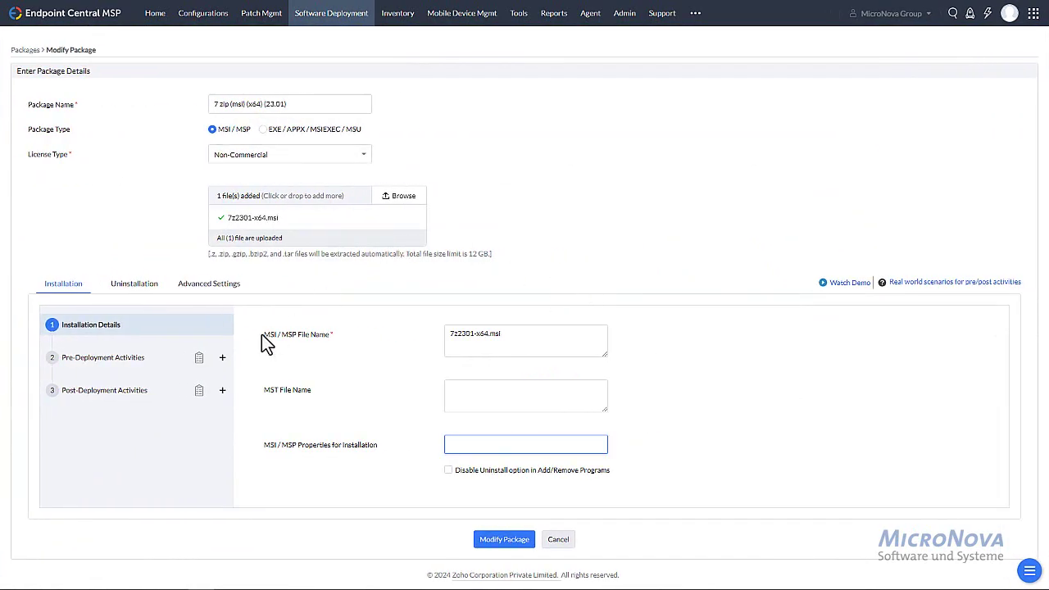
click(221, 359)
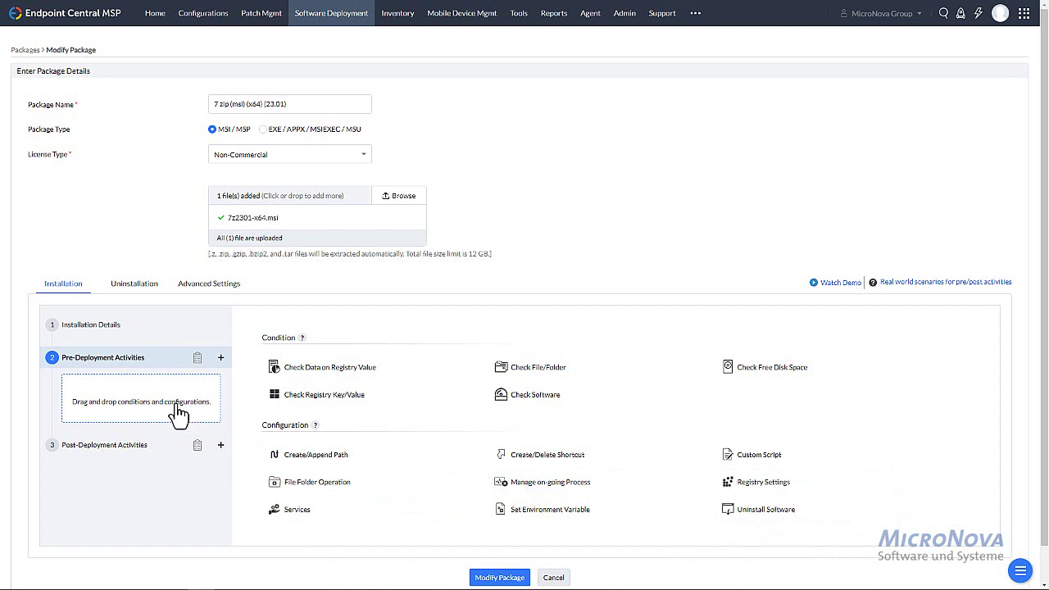
click(219, 447)
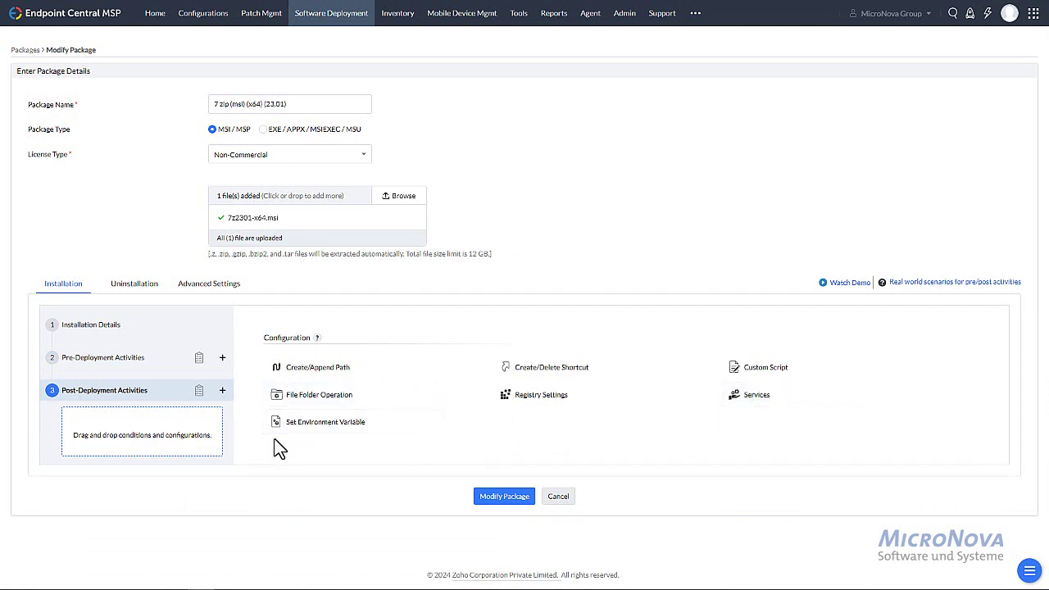
Review the 7 zip package's uninstallation details and advanced settings, and return to the package list without modifying it
click(146, 284)
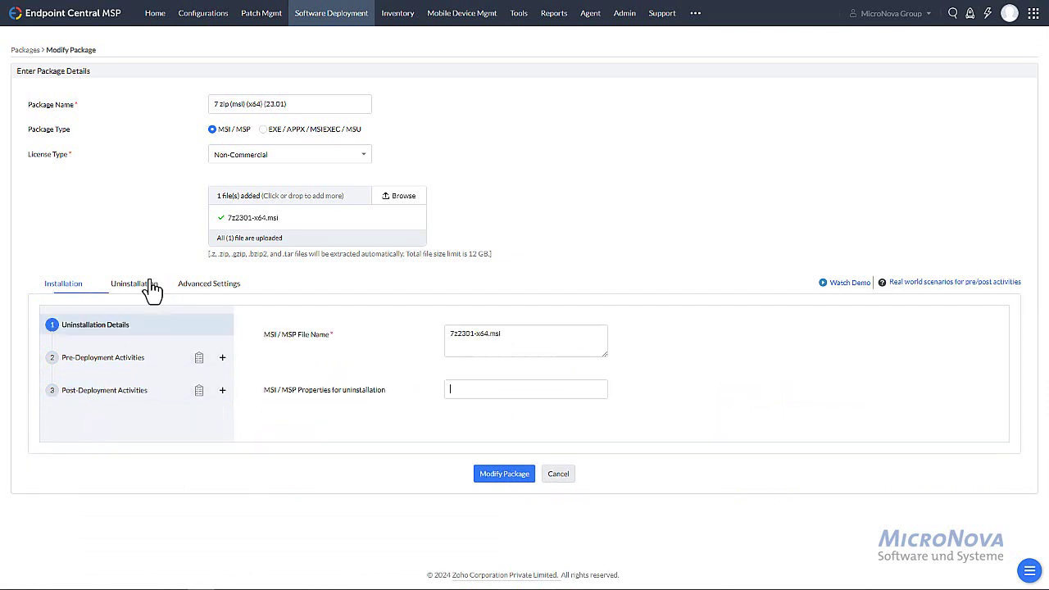
click(210, 286)
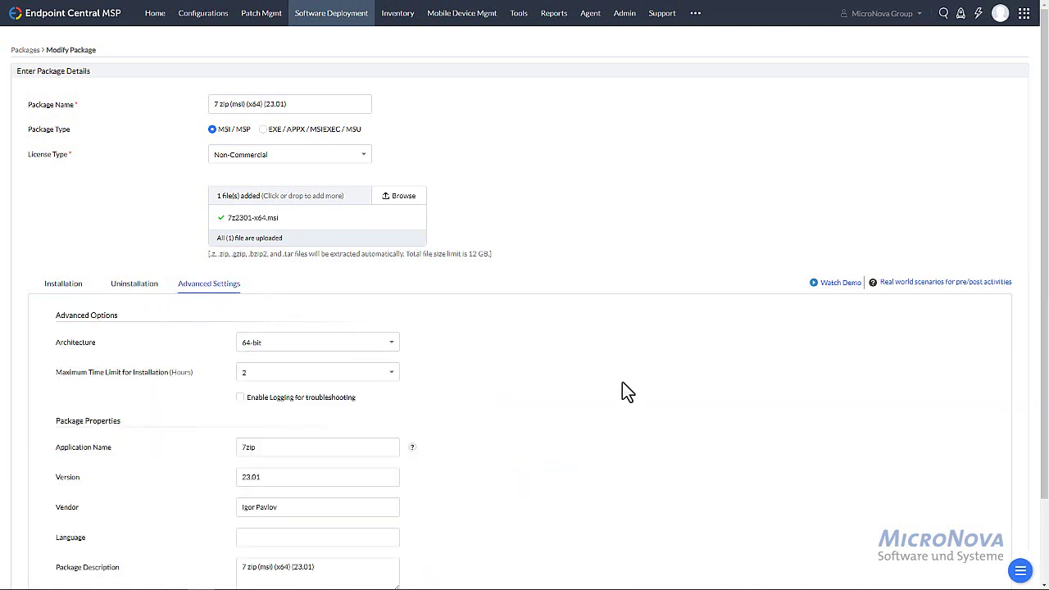
scroll(603, 372, down, 1)
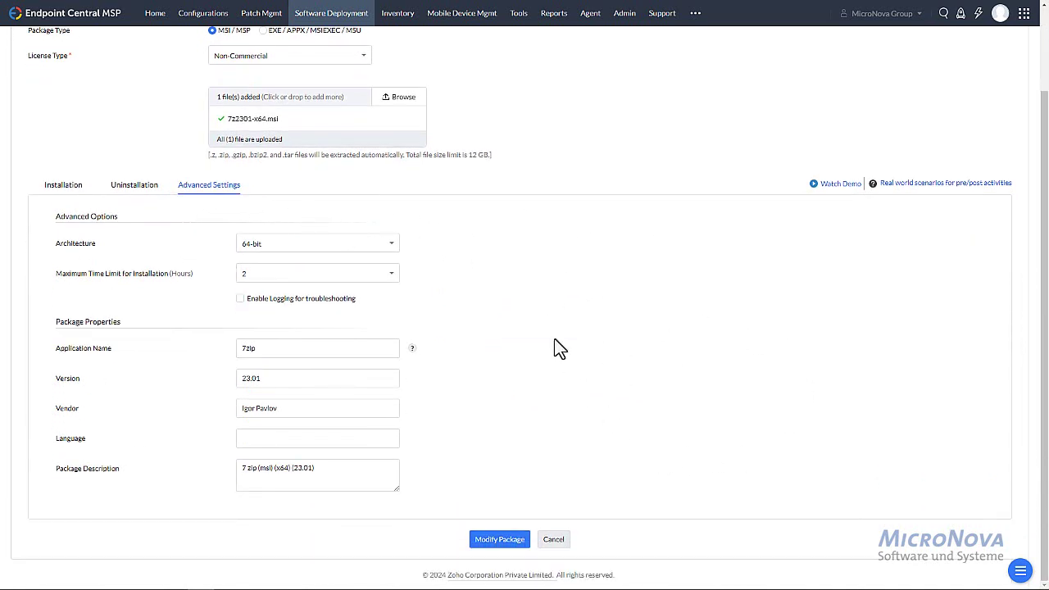
click(555, 541)
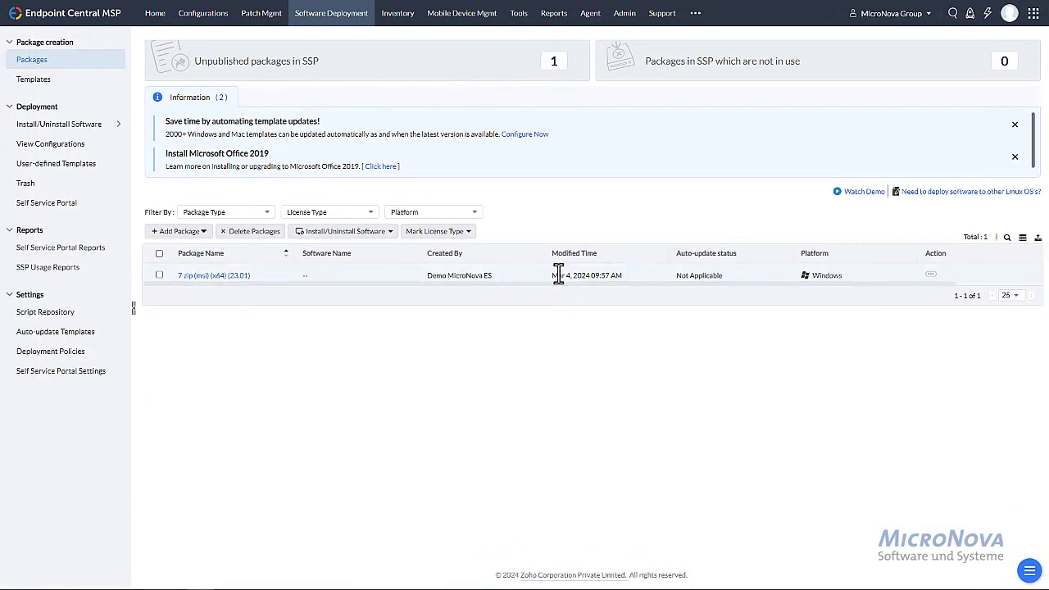
Open a new Windows package for all customers, review its EXE / APPX / MSIEXEC / MSU installation and advanced settings, and cancel its creation
click(202, 233)
mouse_move(191, 254)
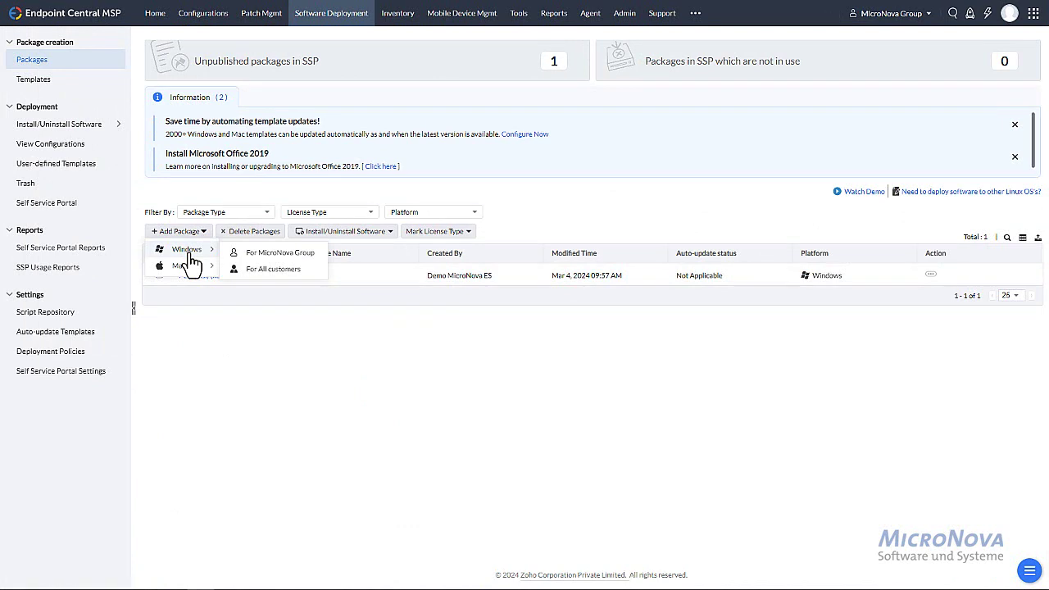
click(281, 270)
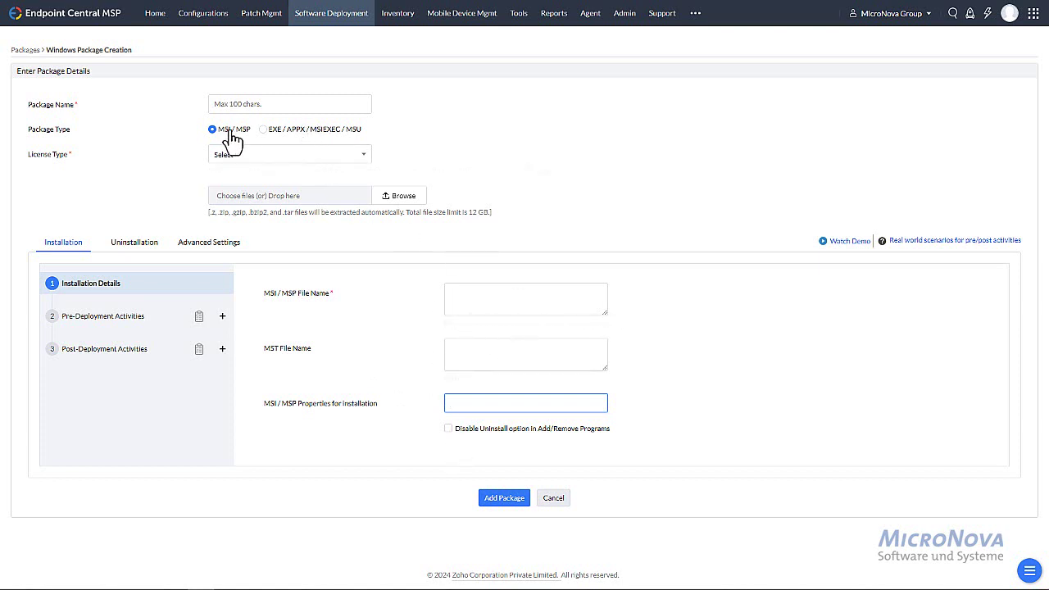
click(263, 129)
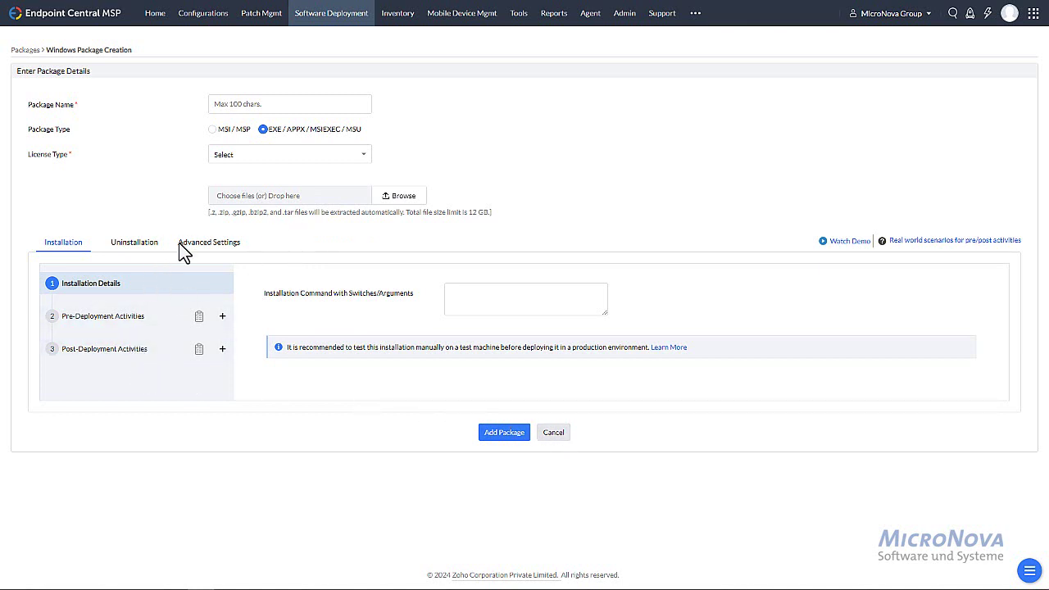
click(222, 246)
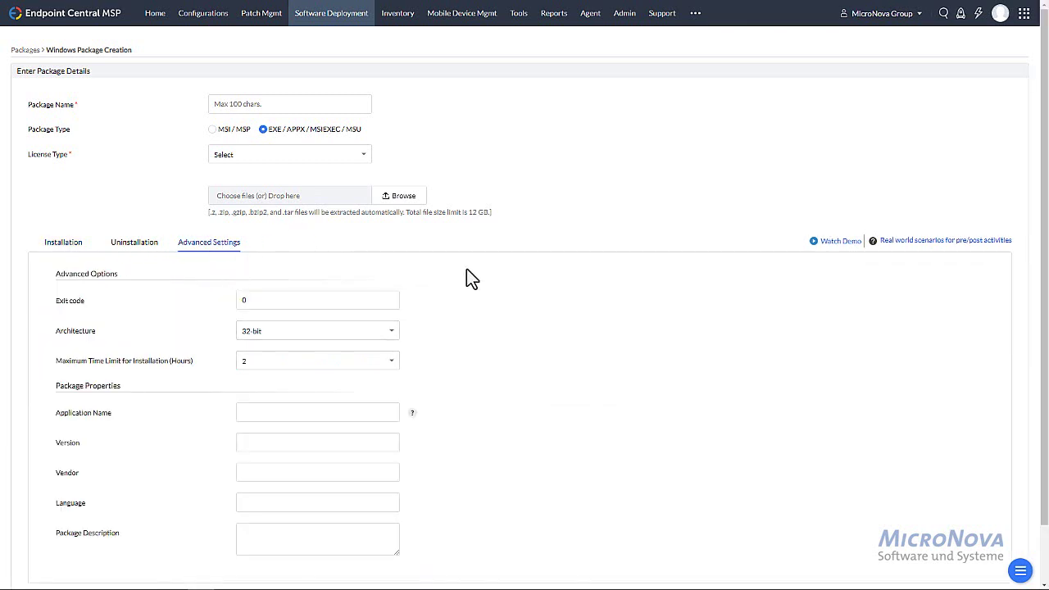
click(51, 249)
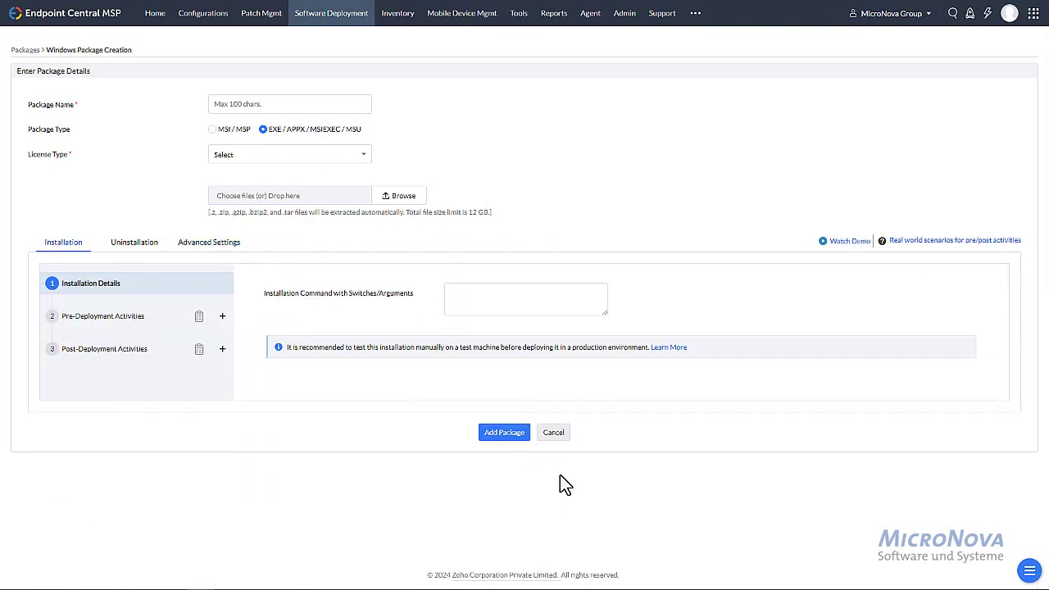
click(560, 434)
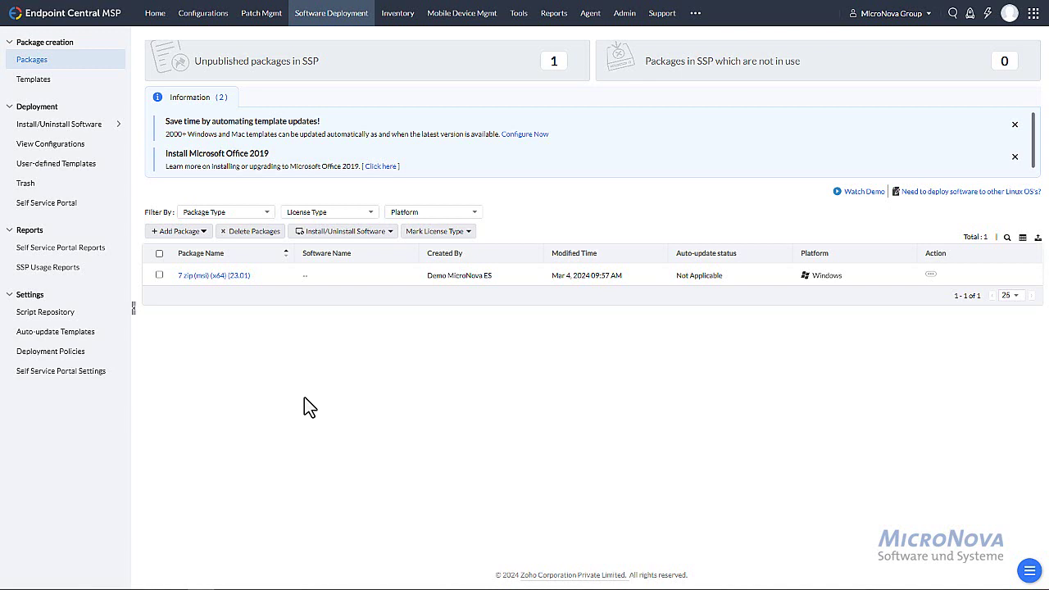
Open the inventory overview for MicroNova Group and review its computer, software, compliance and warranty summaries
click(397, 13)
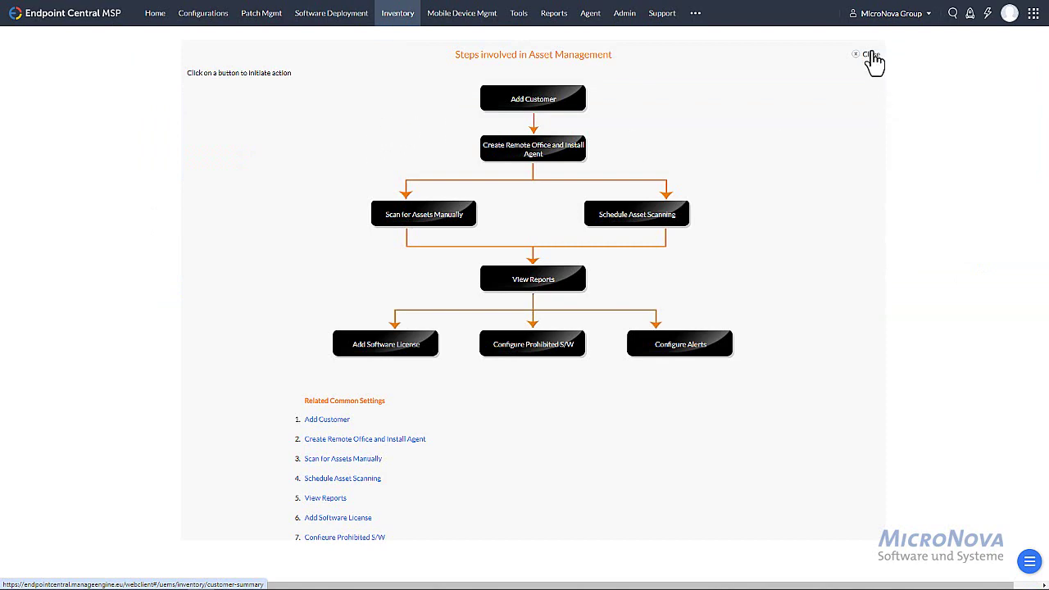
click(871, 55)
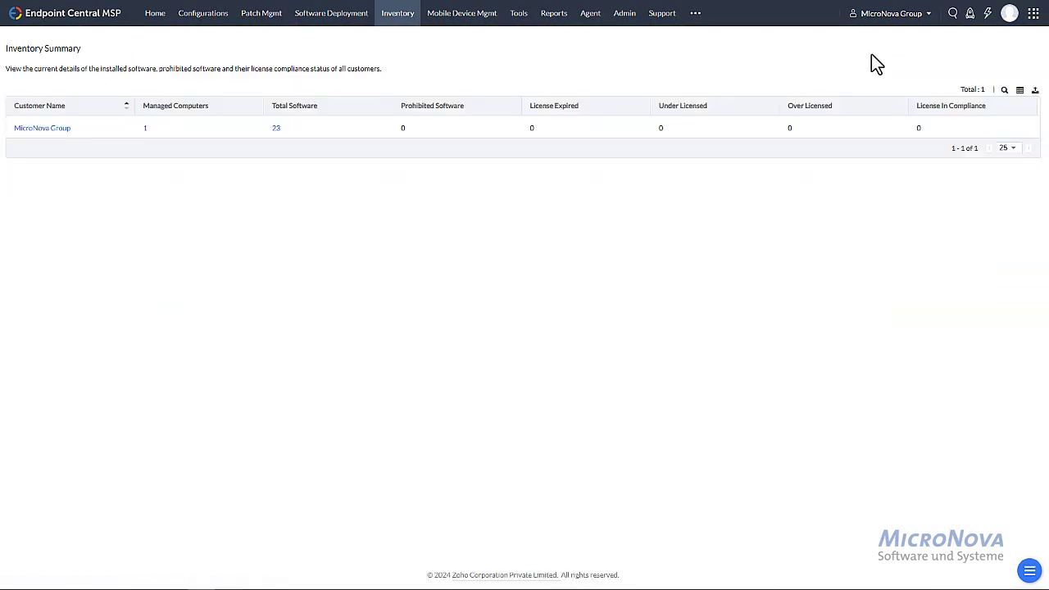
click(66, 131)
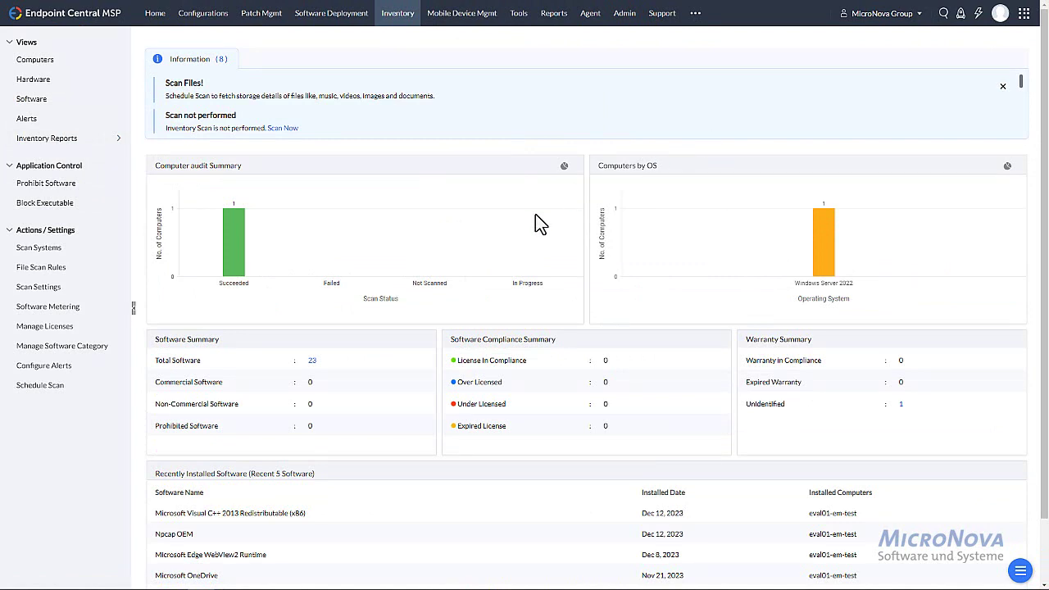
scroll(590, 492, down, 2)
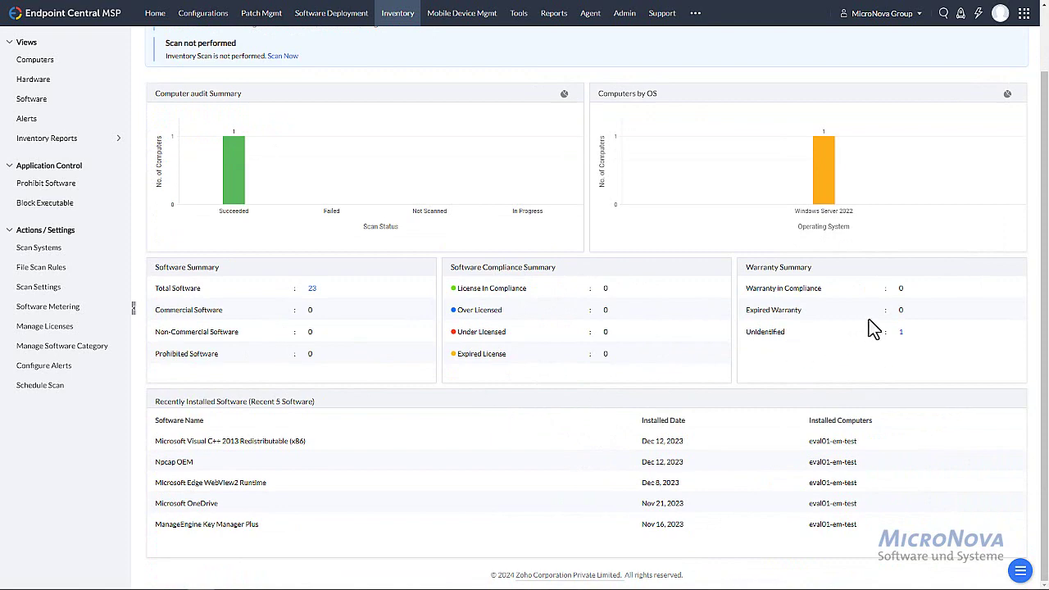
scroll(772, 360, up, 2)
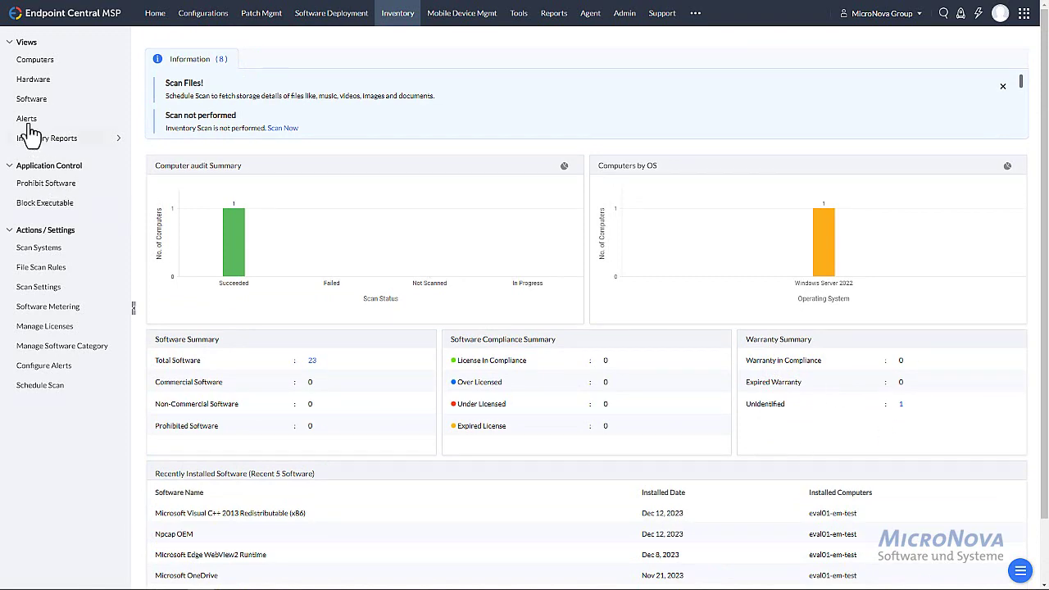
Open the inventory details of computer eval01-em-test and review its asset, operating system and device summaries
click(42, 63)
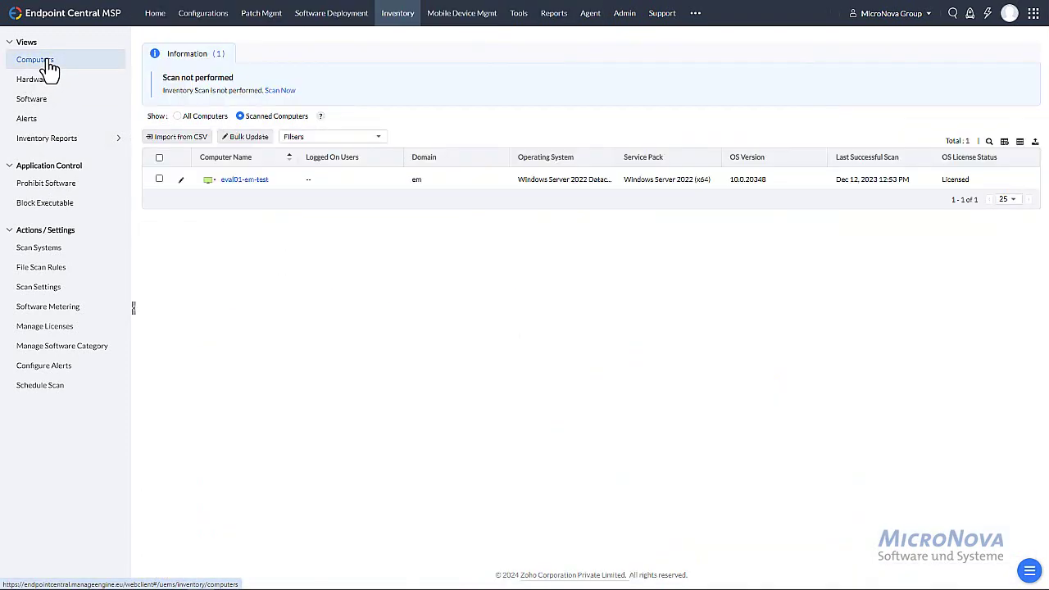
click(259, 179)
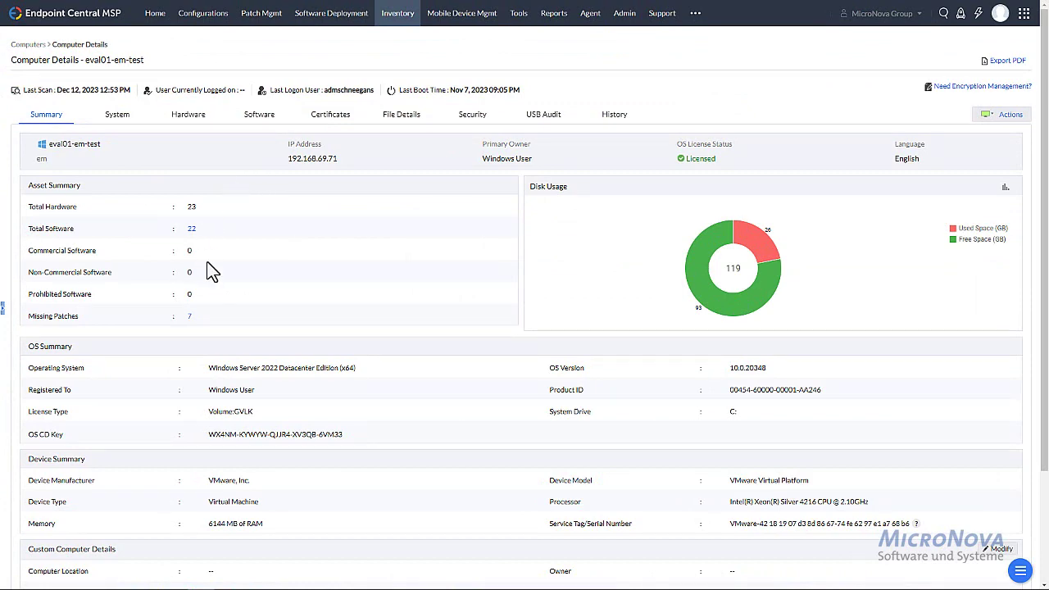
scroll(209, 272, down, 2)
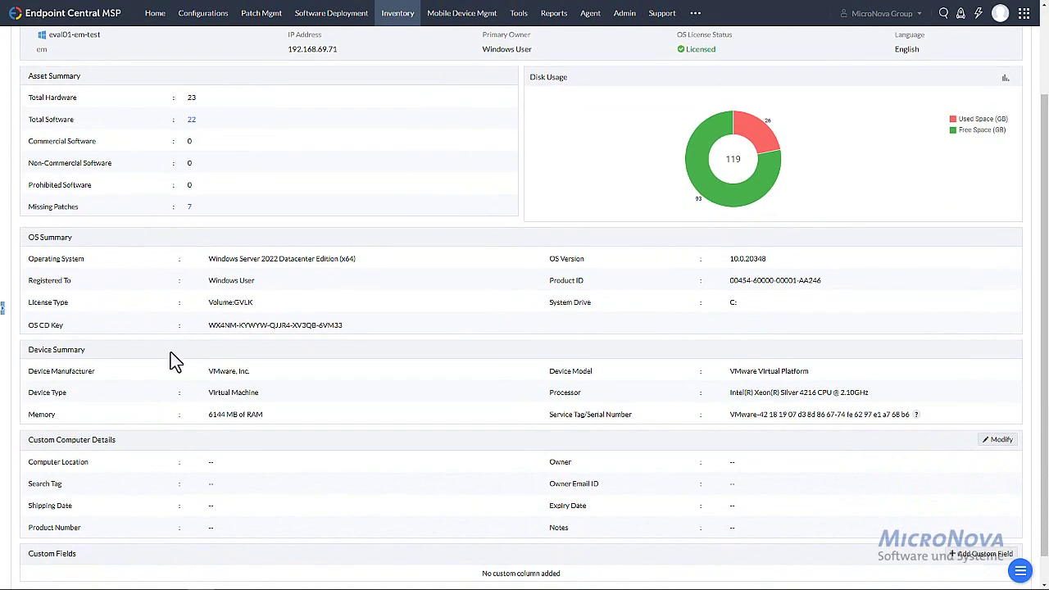
scroll(241, 525, up, 2)
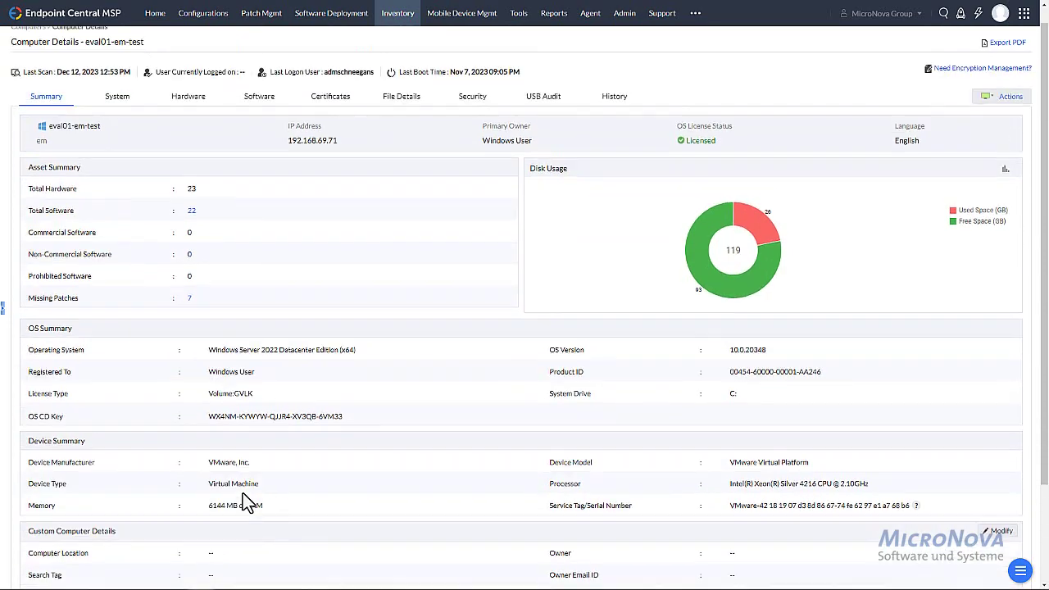
Examine the computer's system users and its BIOS, hard disk, motherboard and physical memory details
click(115, 120)
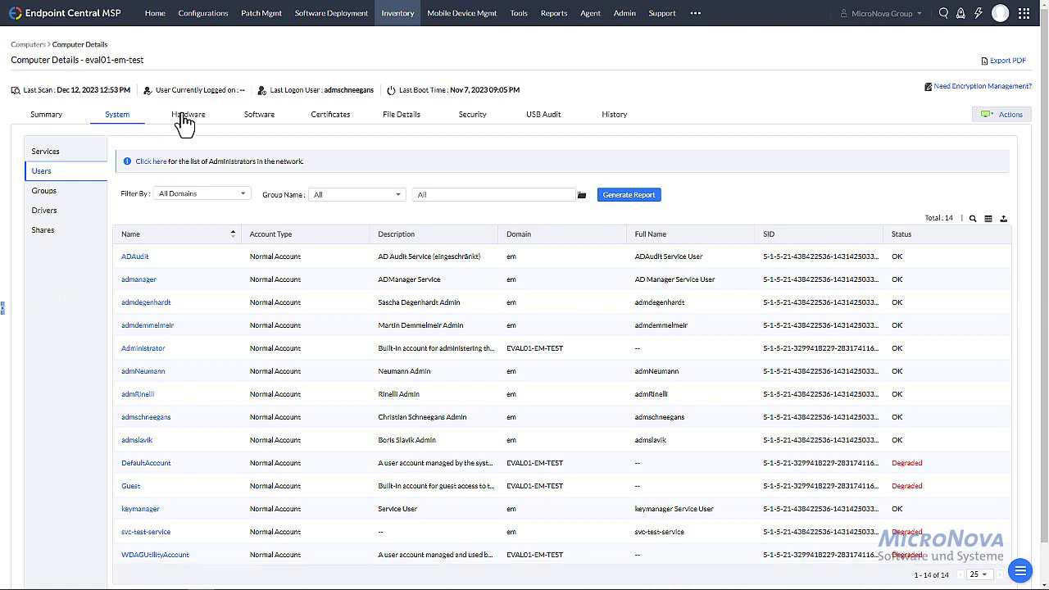
click(187, 117)
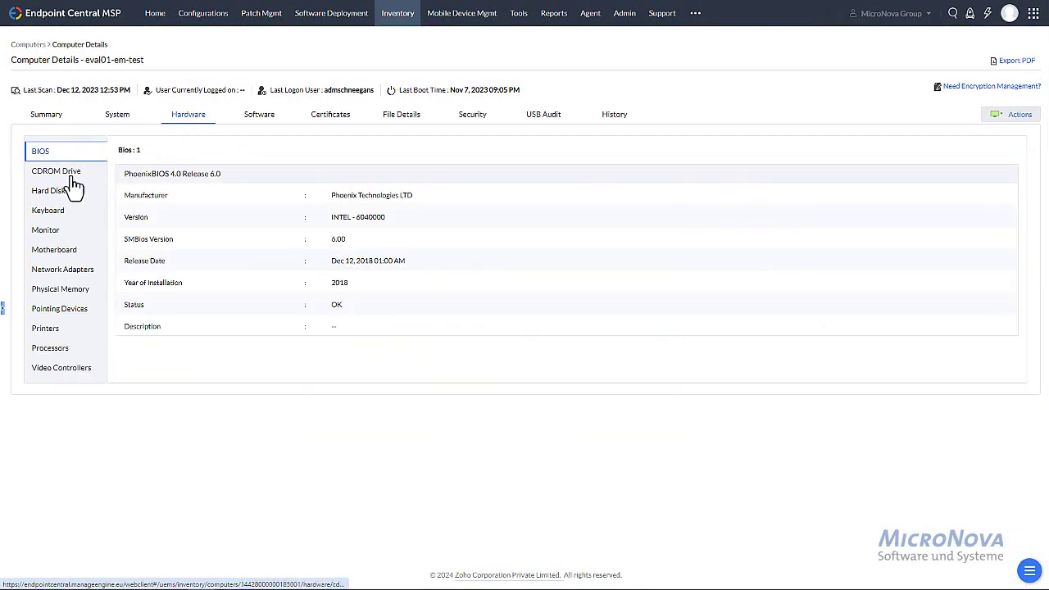
click(63, 197)
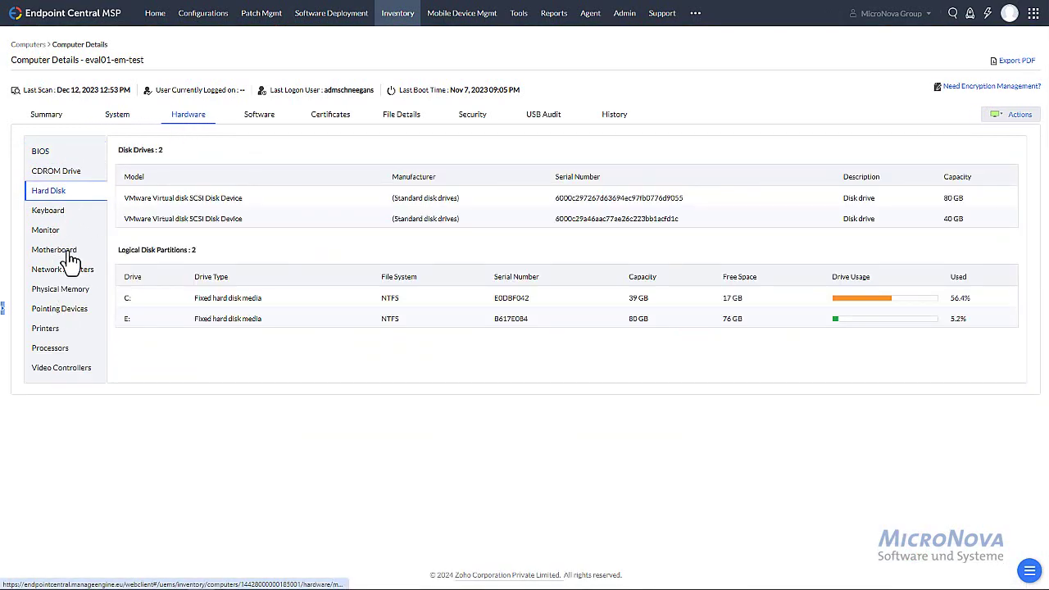
click(69, 256)
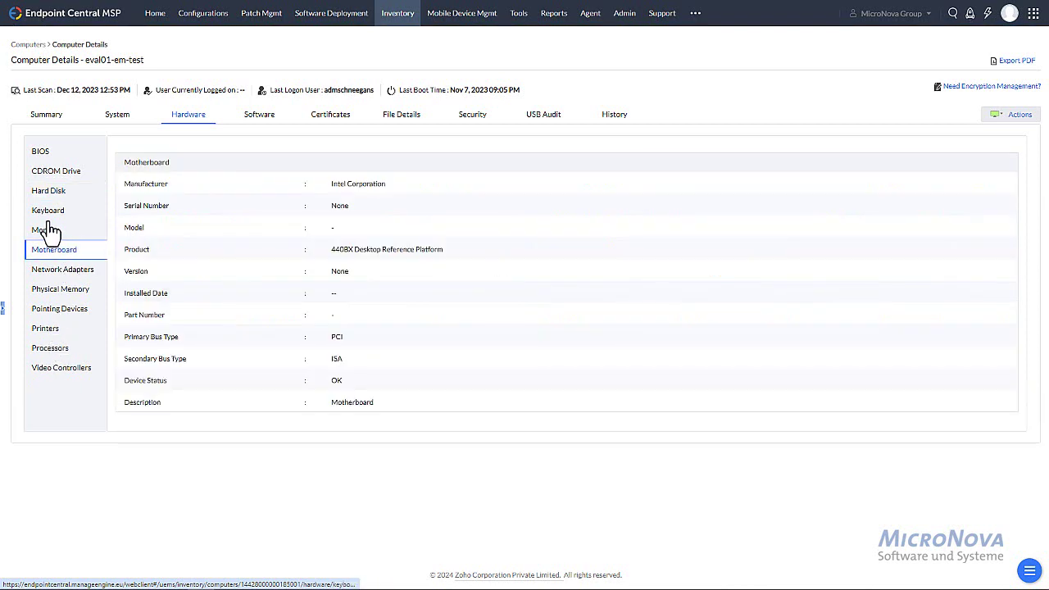
click(59, 292)
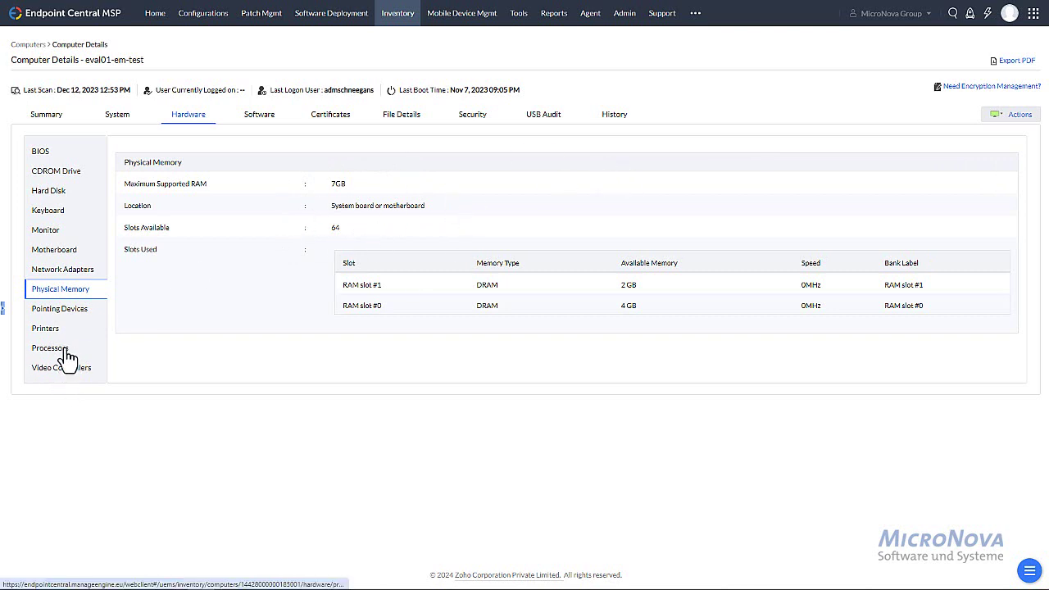
Review the computer's software inventory, covering desktop apps, Microsoft Store apps and metered software
click(267, 121)
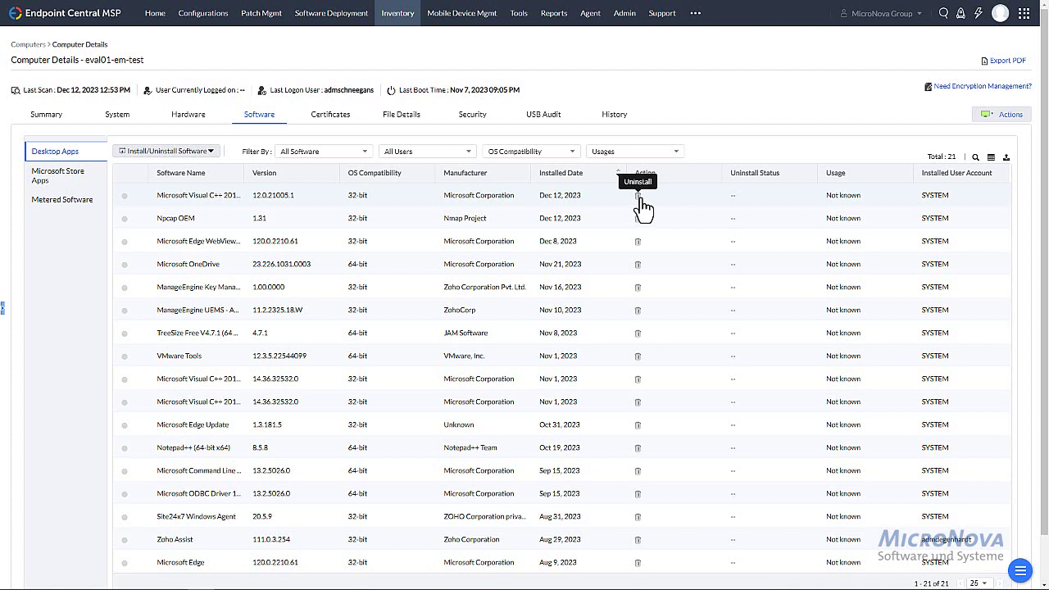
click(68, 182)
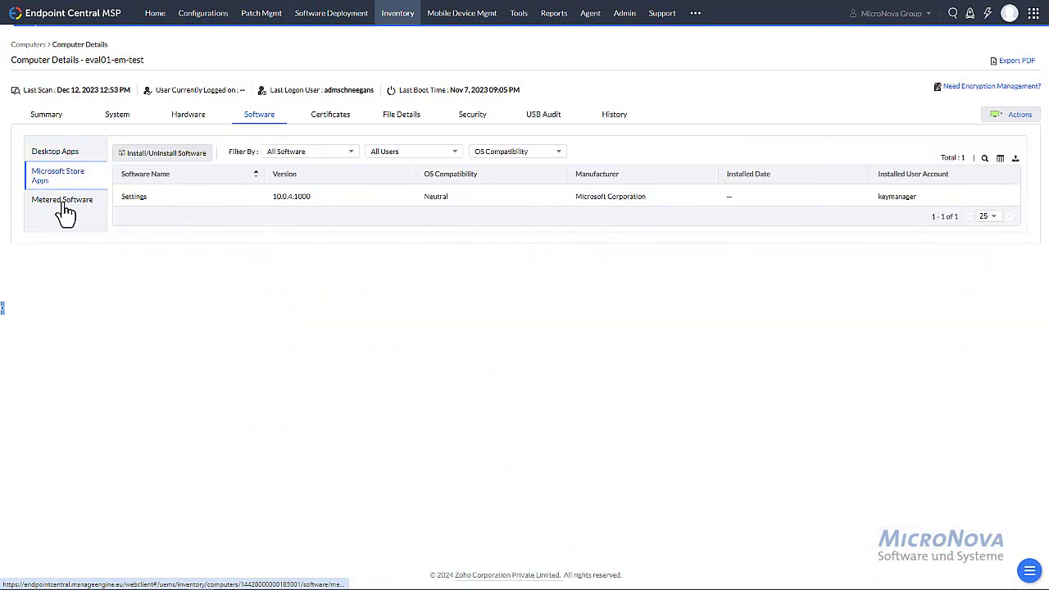
click(65, 205)
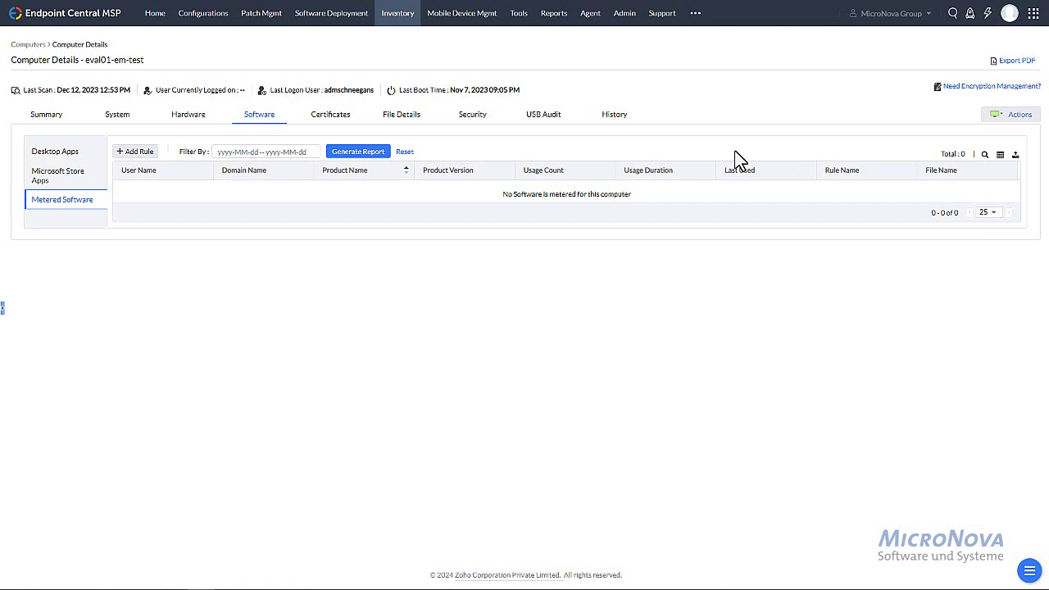
Check the computer's certificates and file details, and its antivirus, firewall and missing patch security information
click(319, 117)
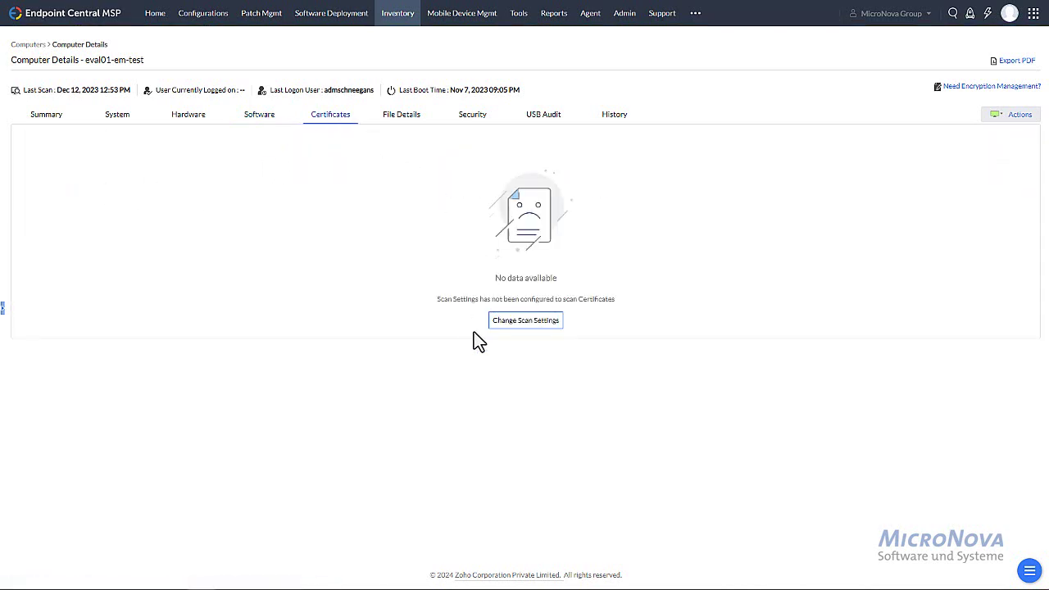
click(400, 119)
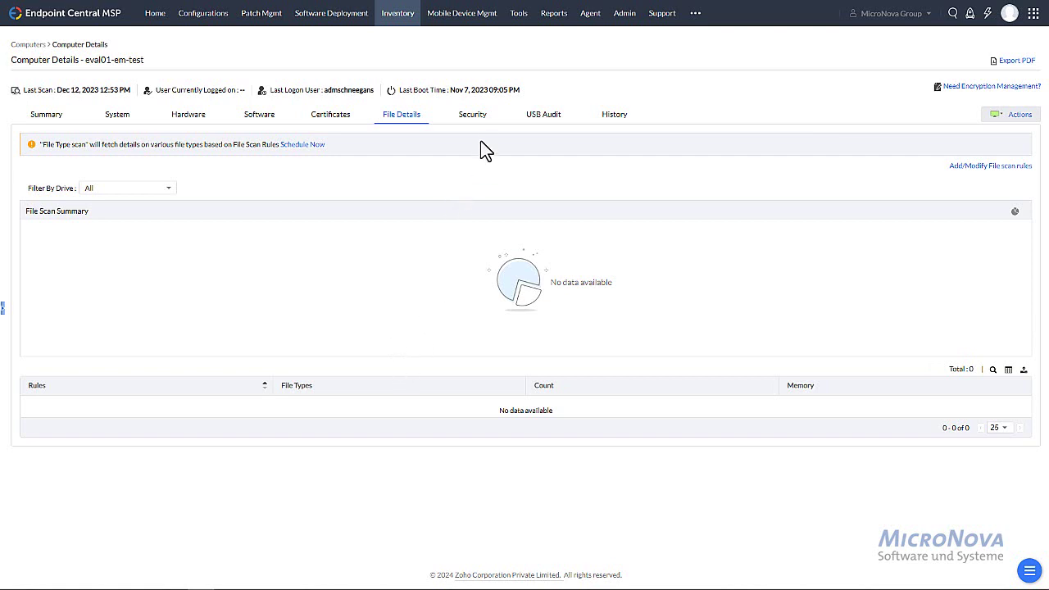
click(483, 119)
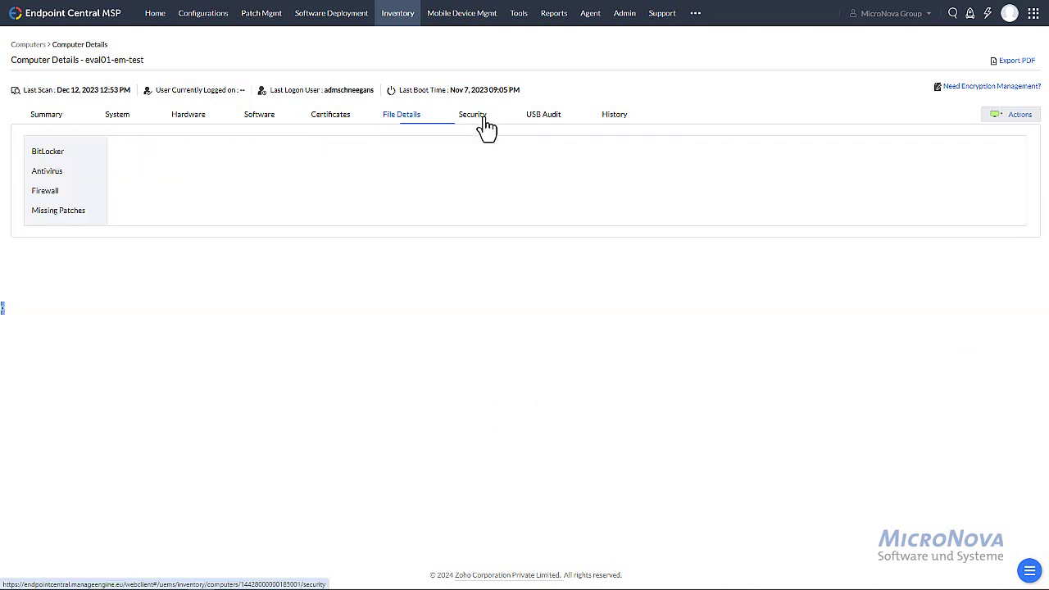
click(57, 174)
click(47, 196)
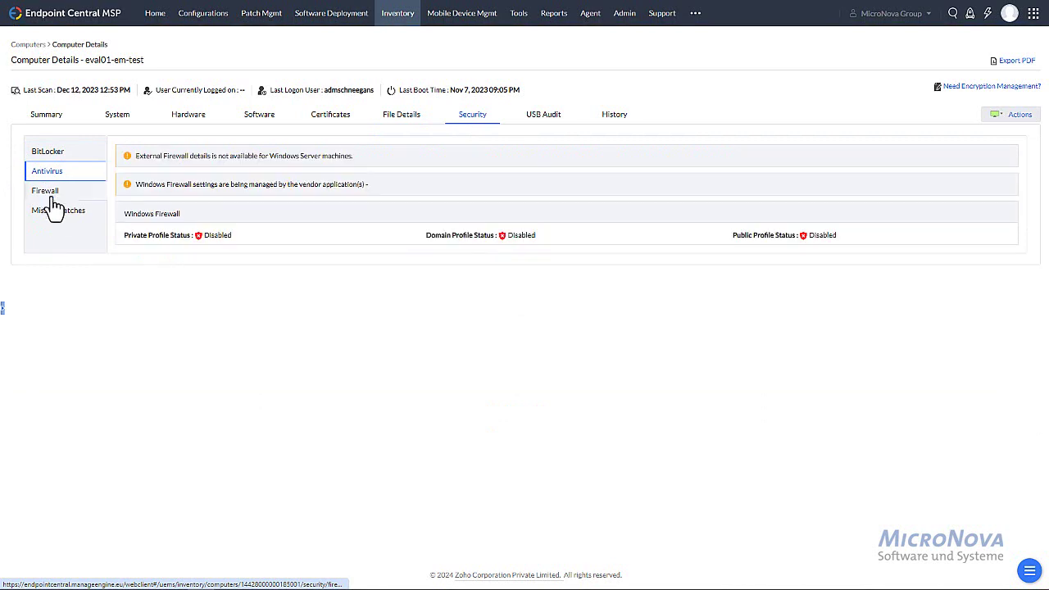
click(56, 214)
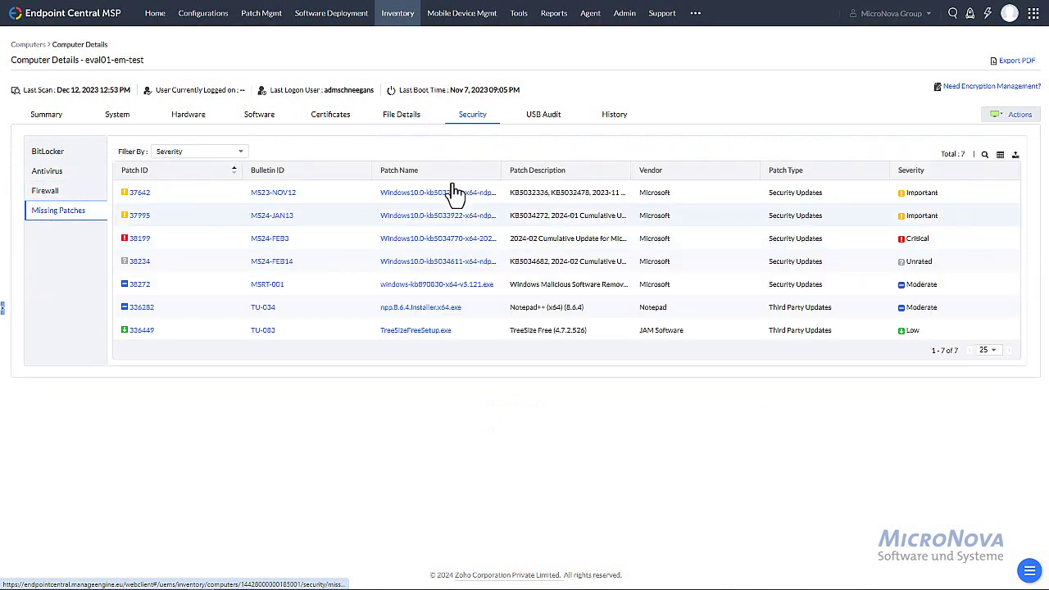
Examine the computer's USB audit, its audit history and its user logon history
click(547, 128)
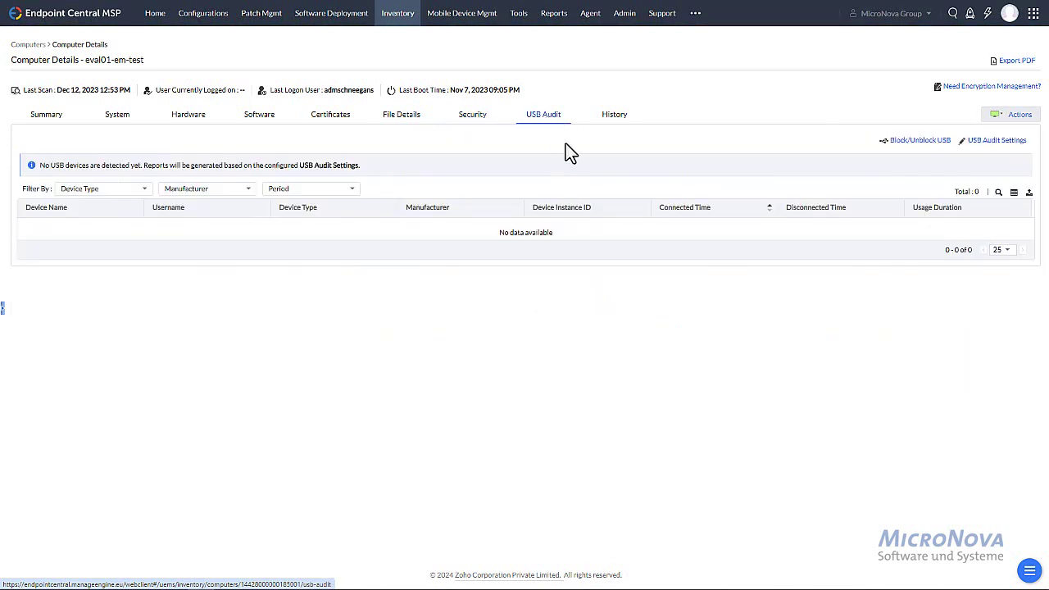
click(615, 118)
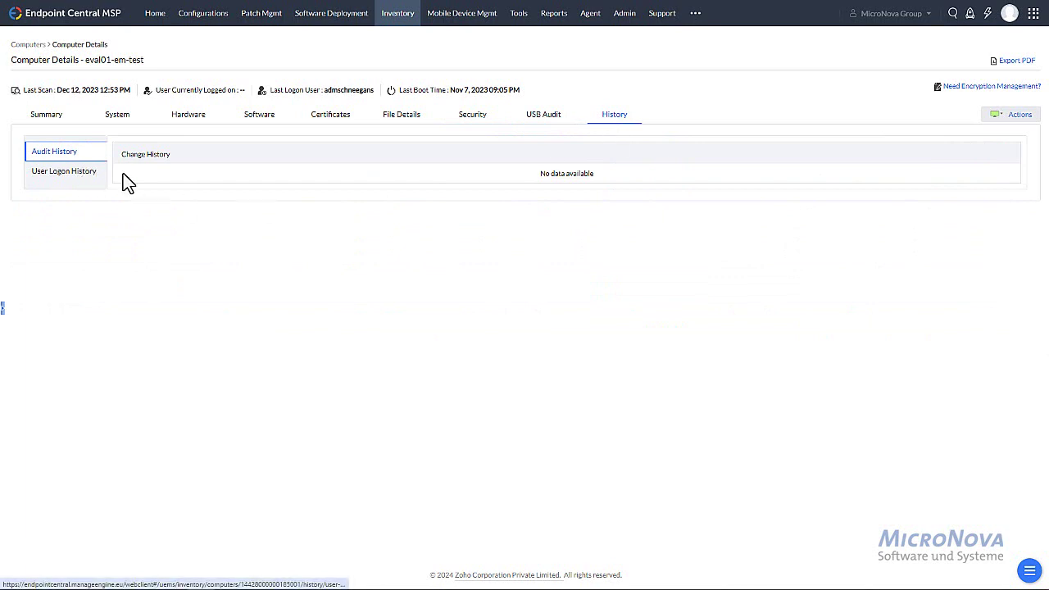
click(81, 186)
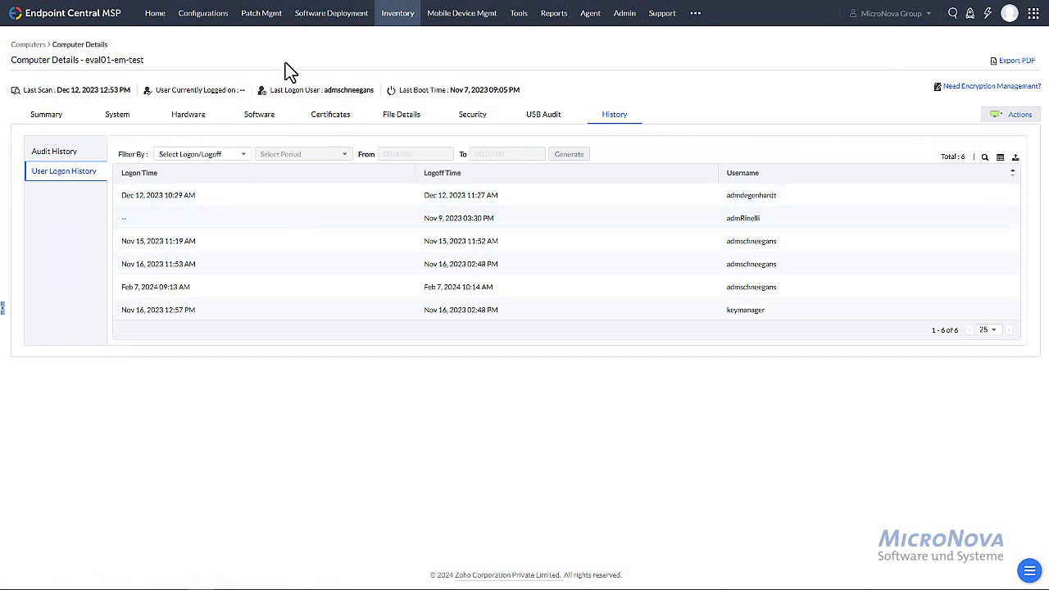
Open the MicroNova Group inventory overview and review its prohibited software and block executable policies
click(399, 25)
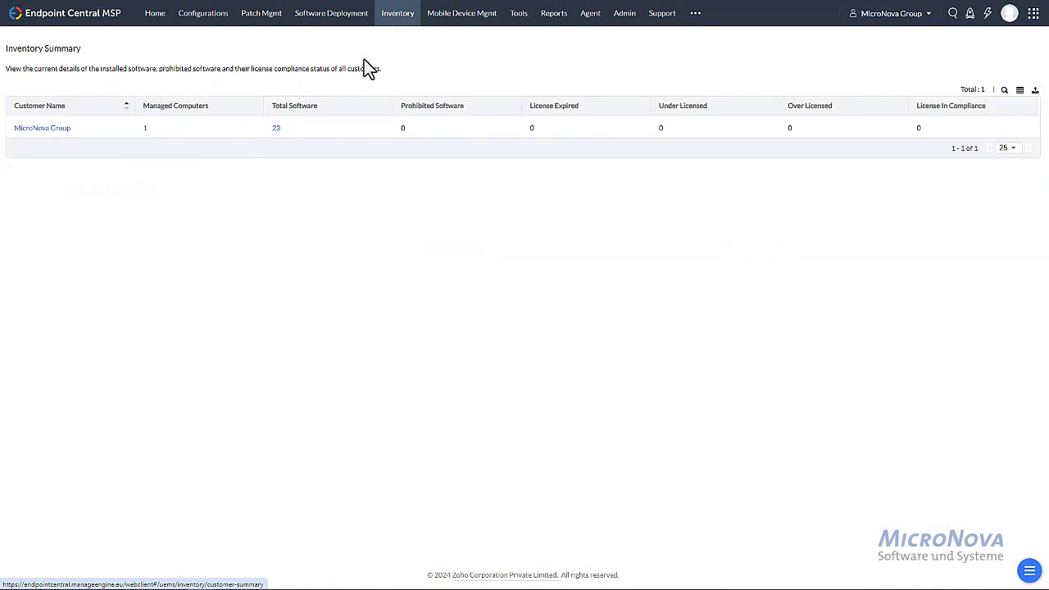
click(45, 131)
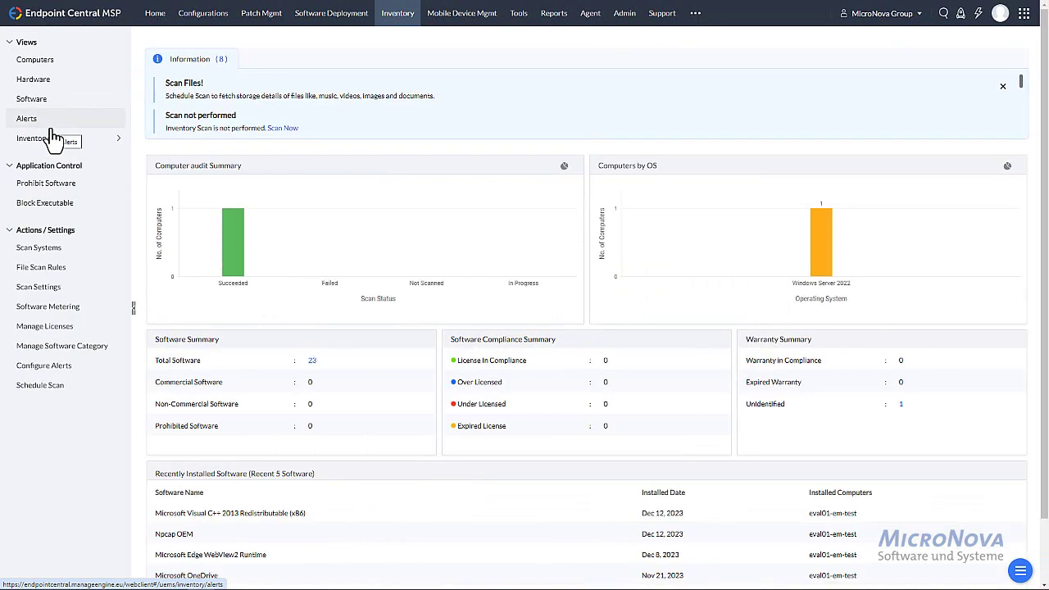
click(98, 140)
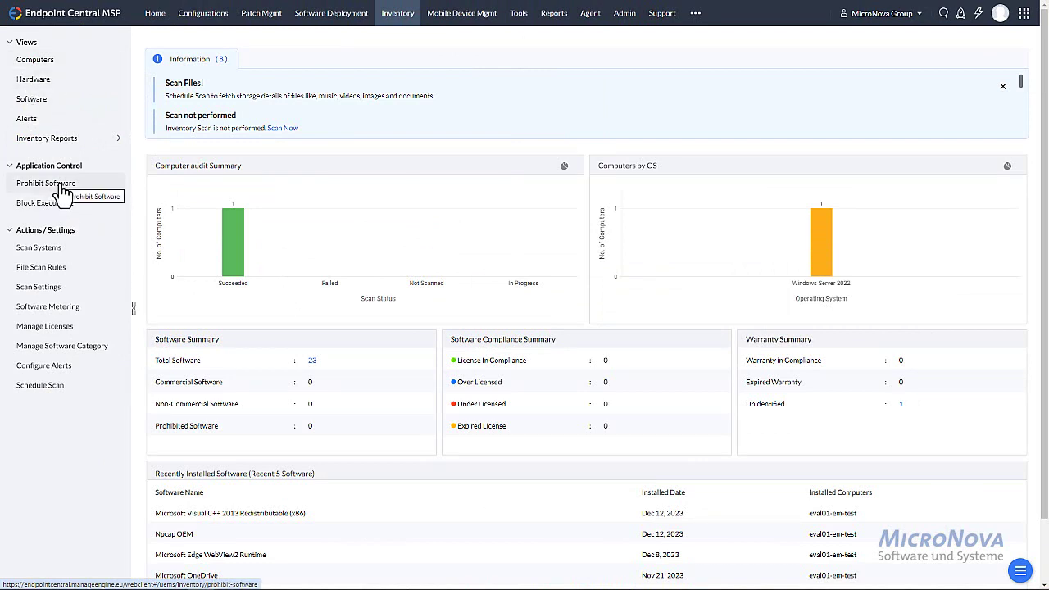
click(60, 188)
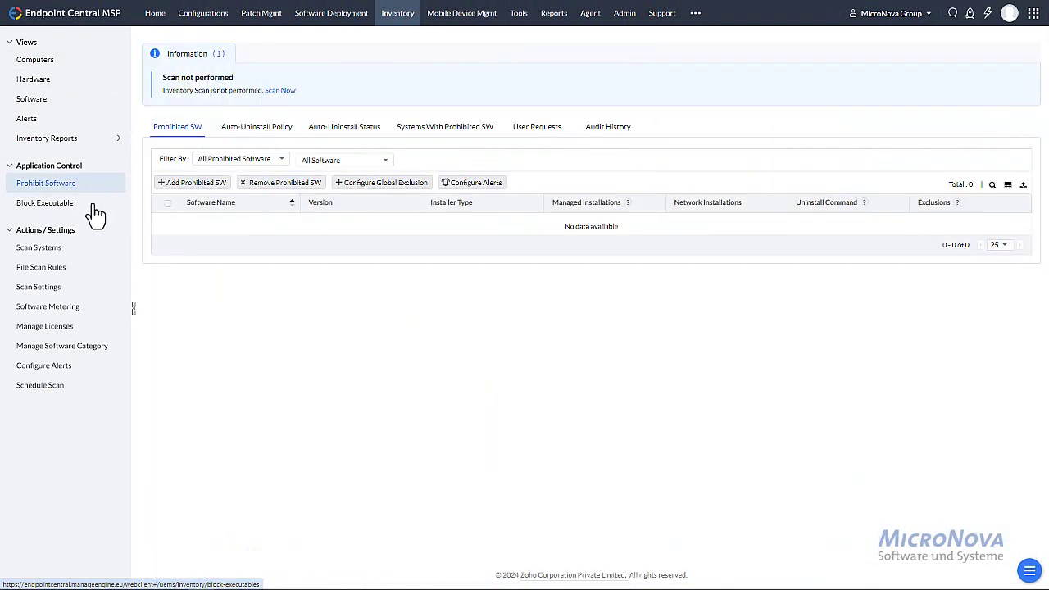
click(68, 213)
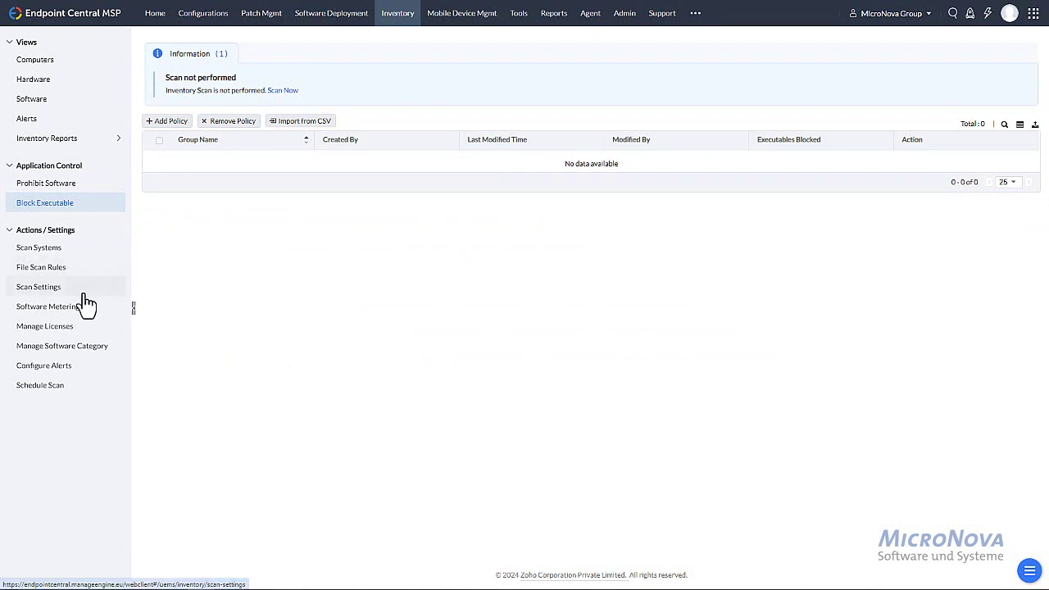
Open a new license entry in license management and review its software, license, file and computer association fields
click(59, 328)
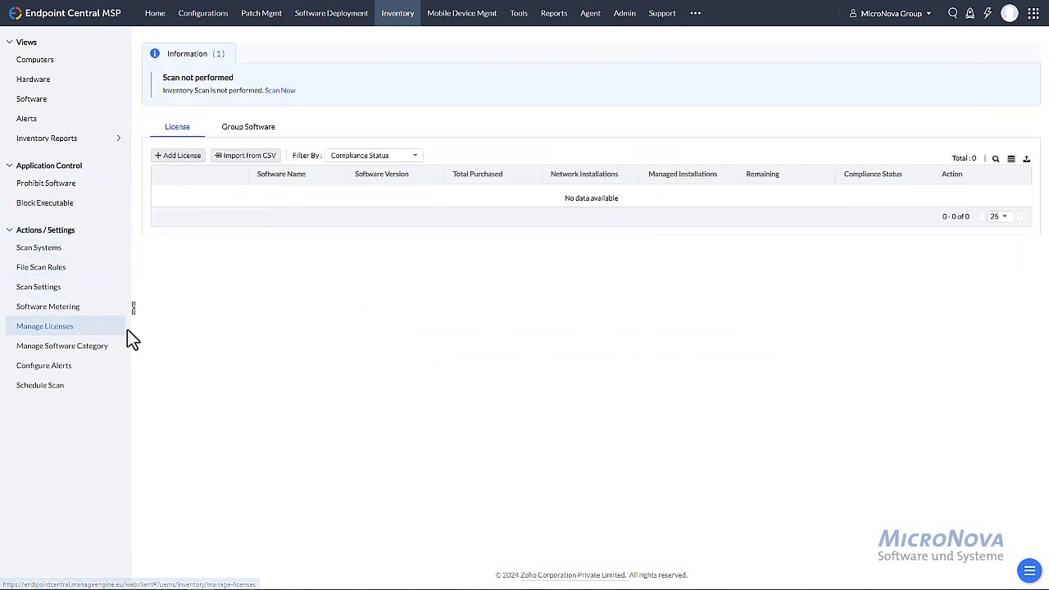
click(176, 156)
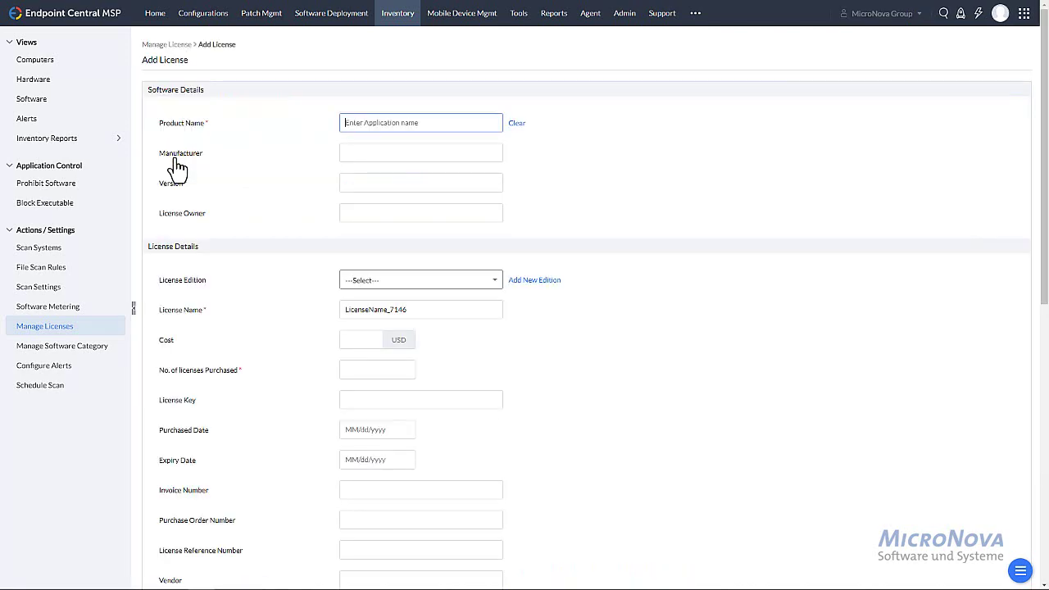
scroll(374, 356, down, 2)
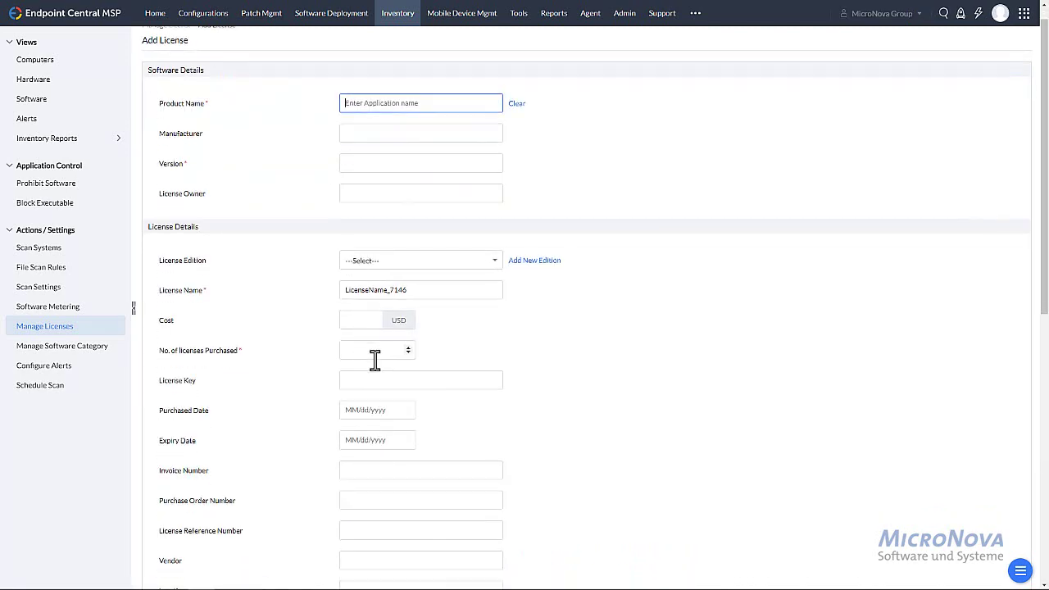
scroll(355, 417, down, 1)
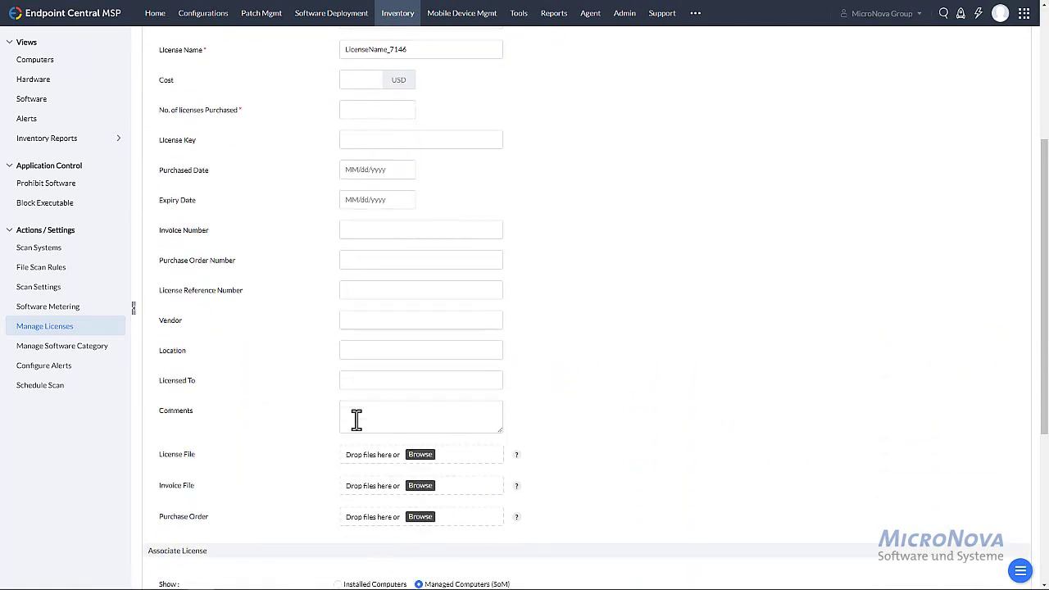
scroll(483, 369, down, 1)
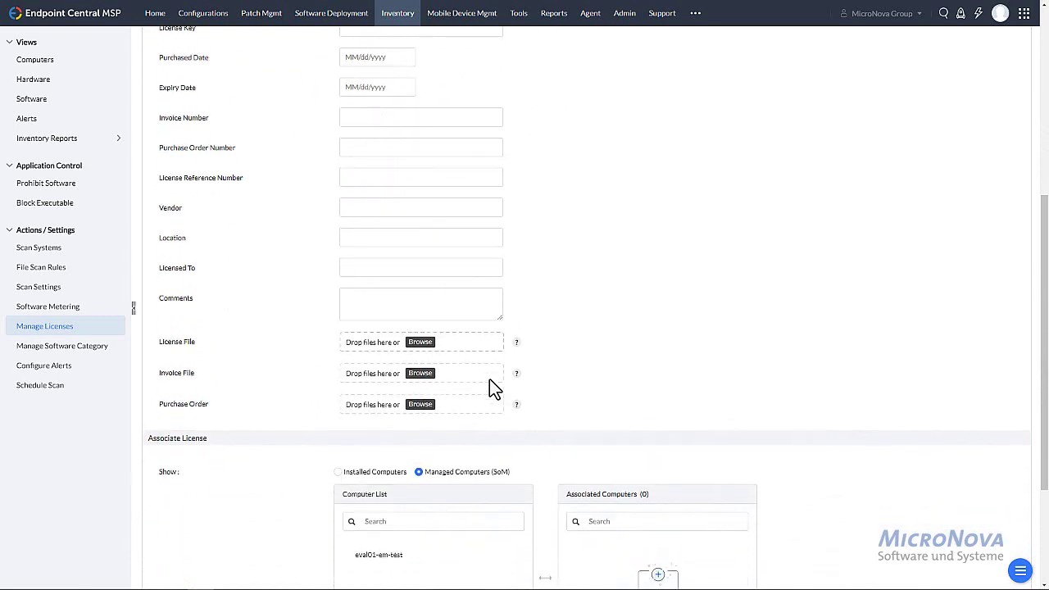
scroll(297, 435, down, 1)
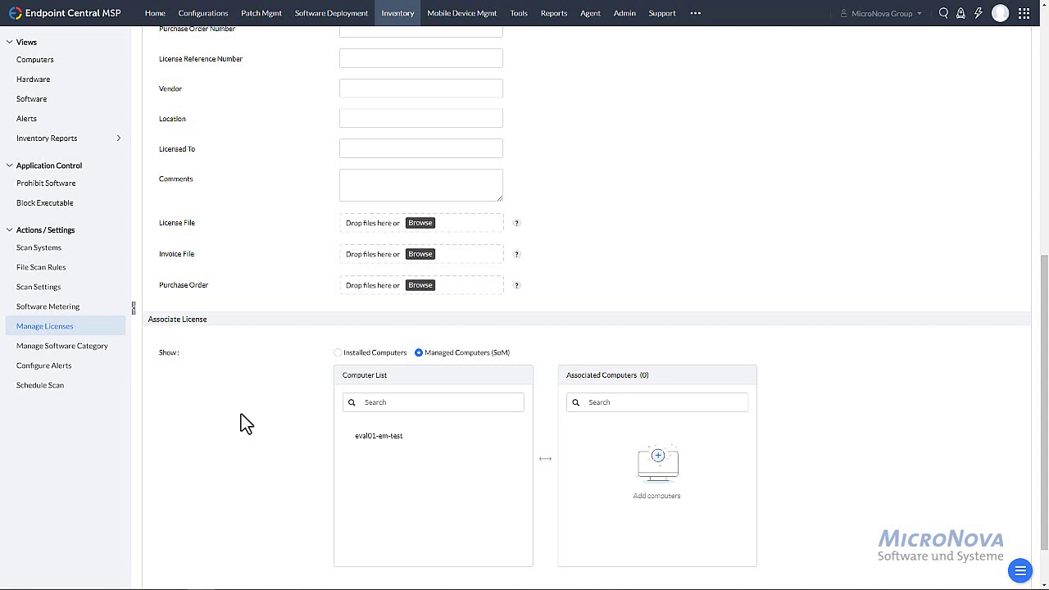
View the software categories and examine the inventory alert options for hardware, software, disk space and certificates
click(88, 347)
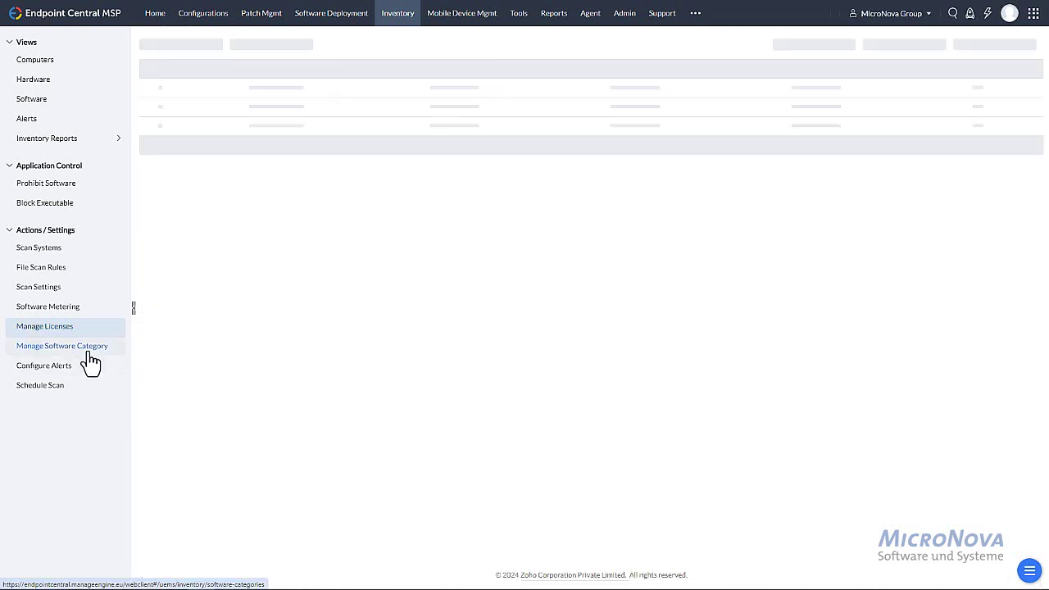
click(62, 371)
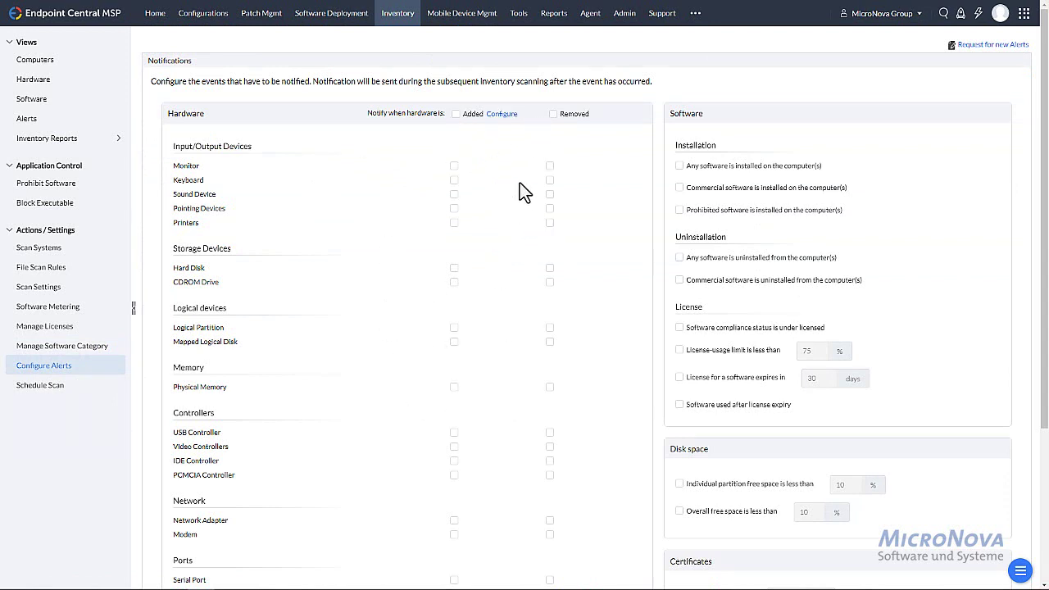
scroll(686, 336, down, 2)
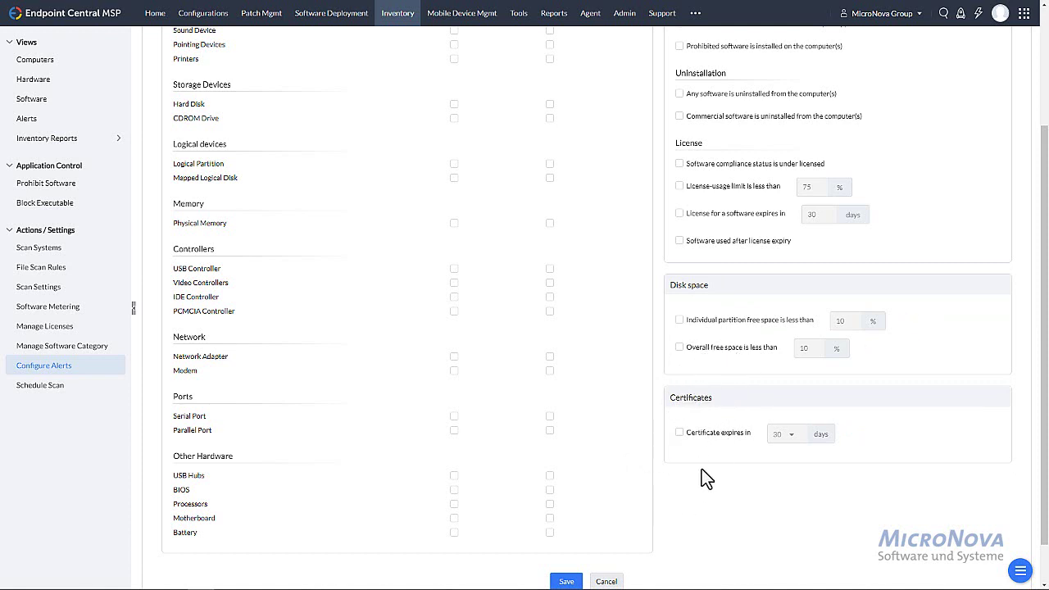
scroll(704, 470, down, 1)
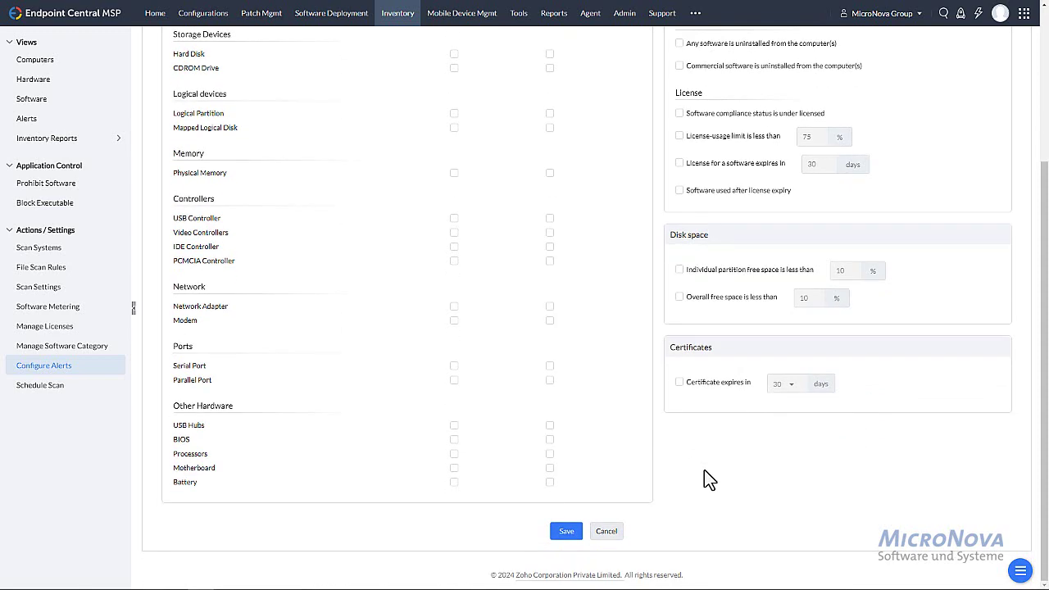
scroll(704, 469, up, 1)
scroll(704, 470, up, 3)
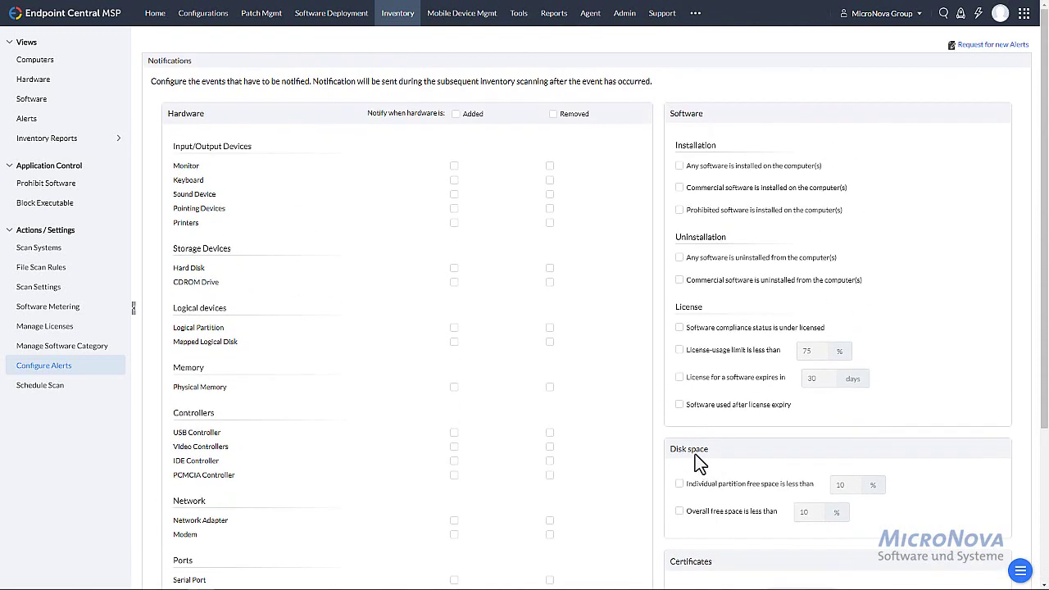
Open mobile device enrollment and review the Apple Enrollment (ABM/ASM) and Android QR code enrollment options
click(462, 21)
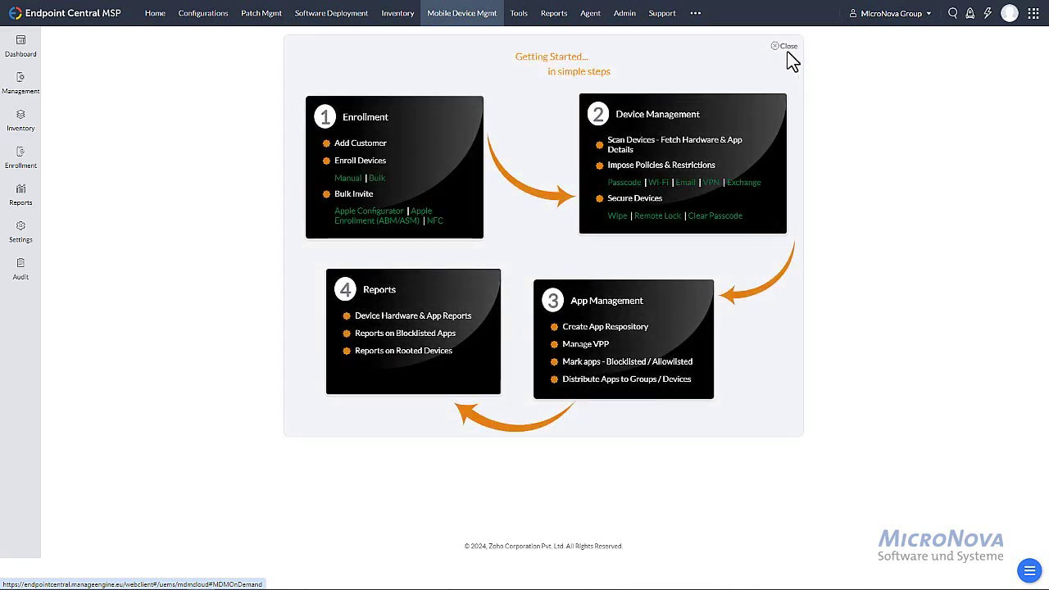
click(787, 47)
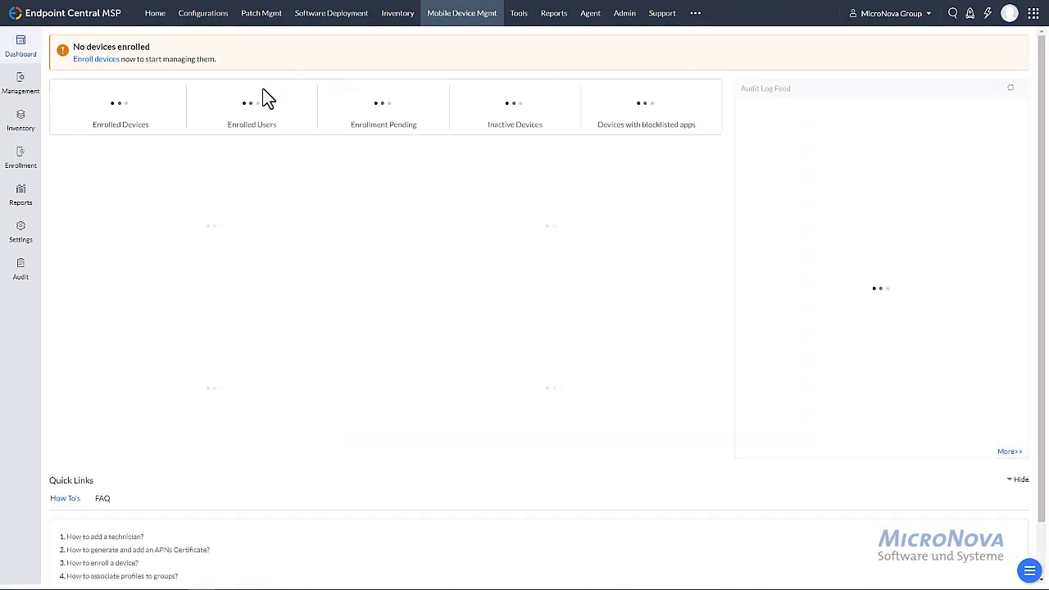
click(20, 164)
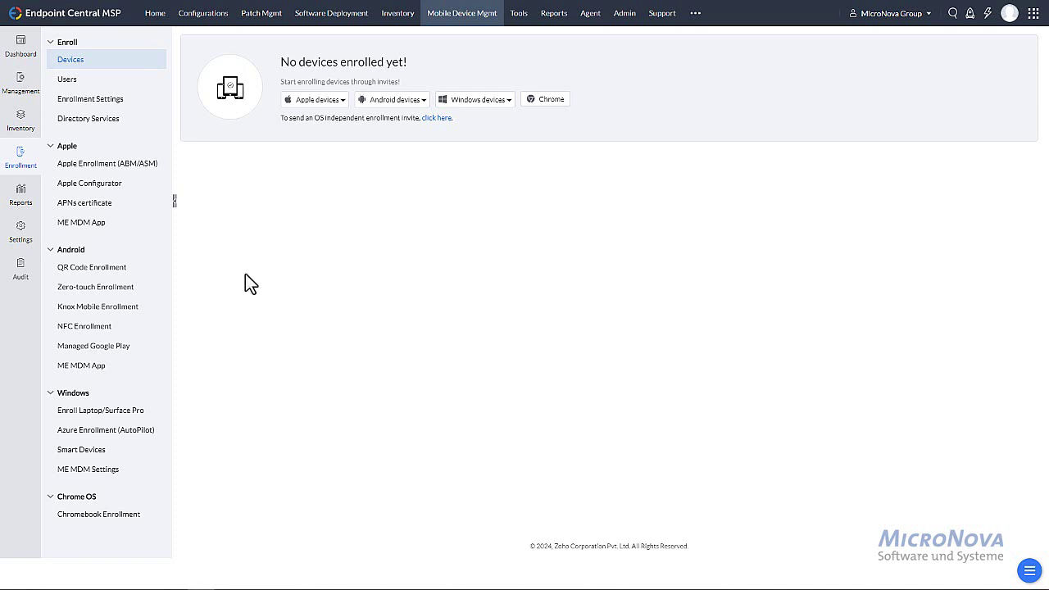
click(102, 172)
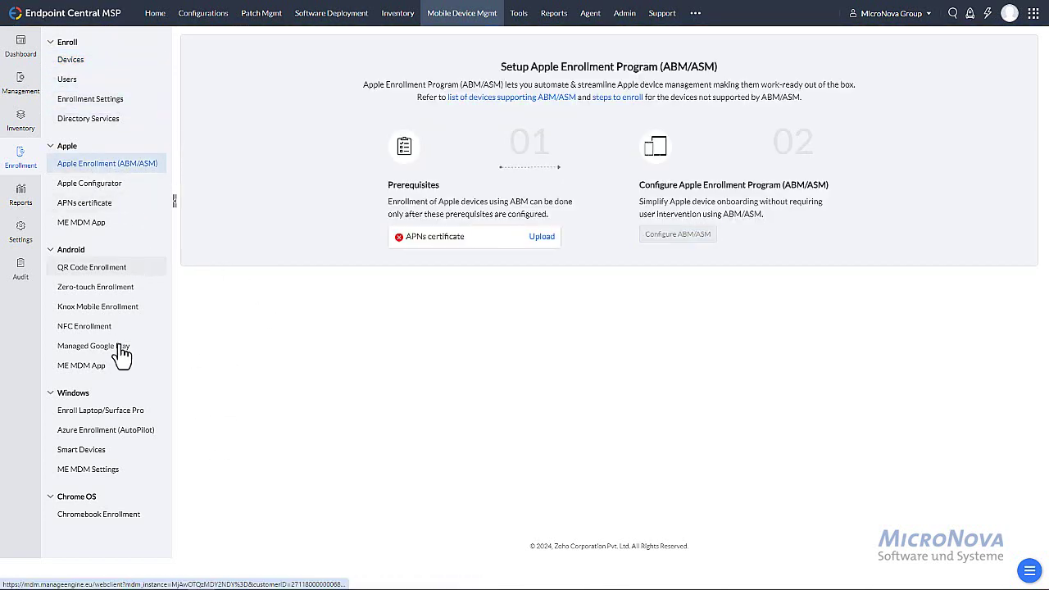
click(123, 272)
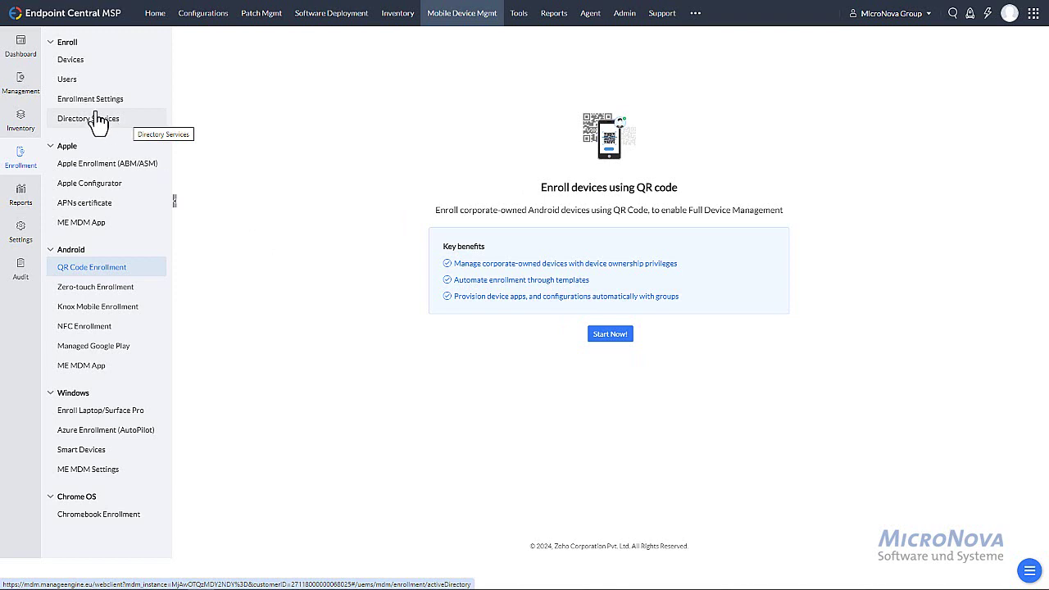
Open mobile device management, dismiss its introductory diagram, and review the groups, devices and profiles pages
click(21, 86)
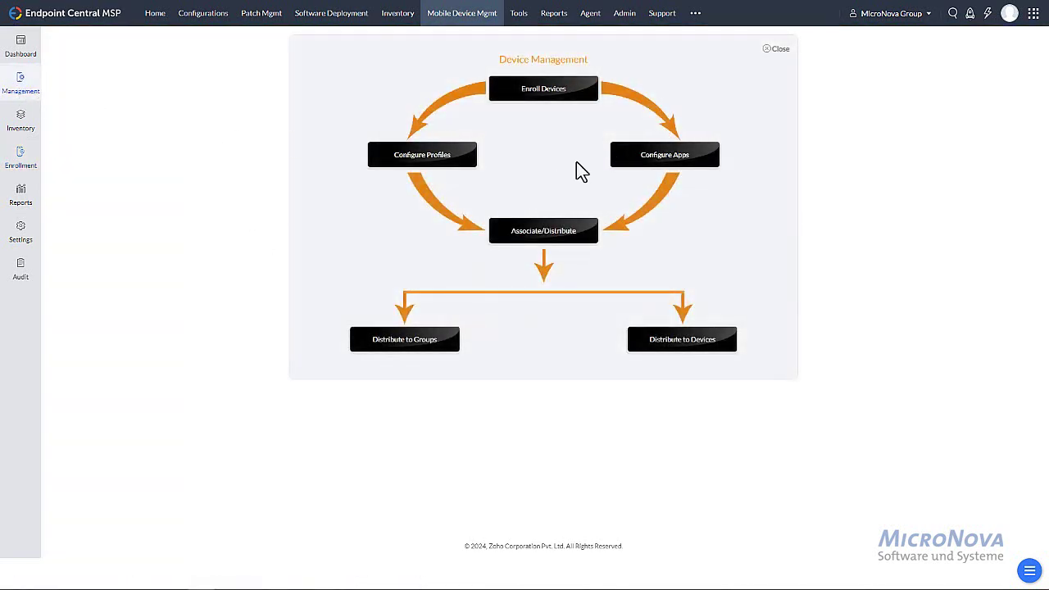
click(775, 49)
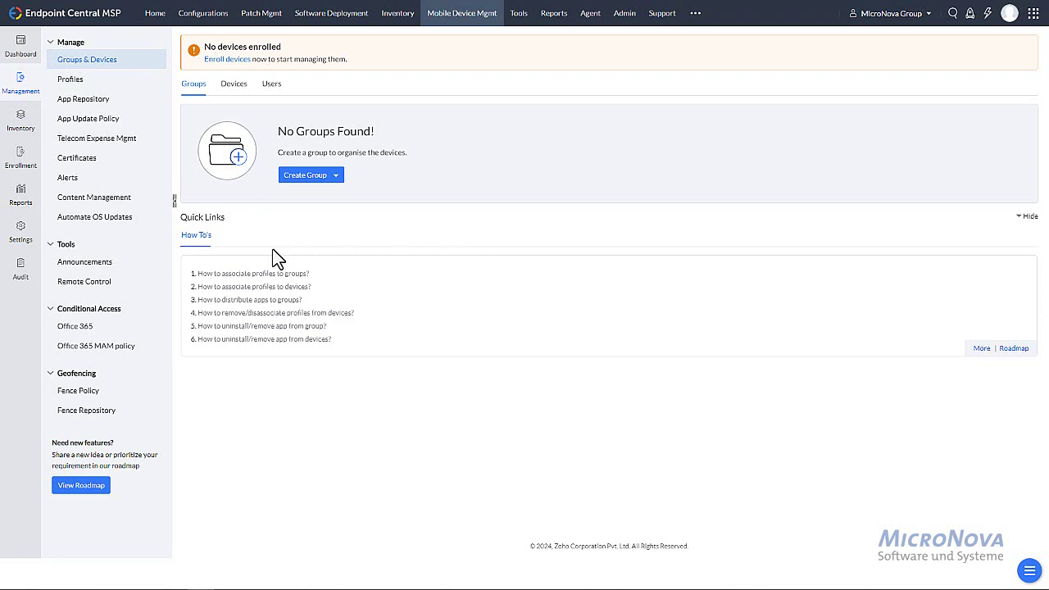
click(82, 82)
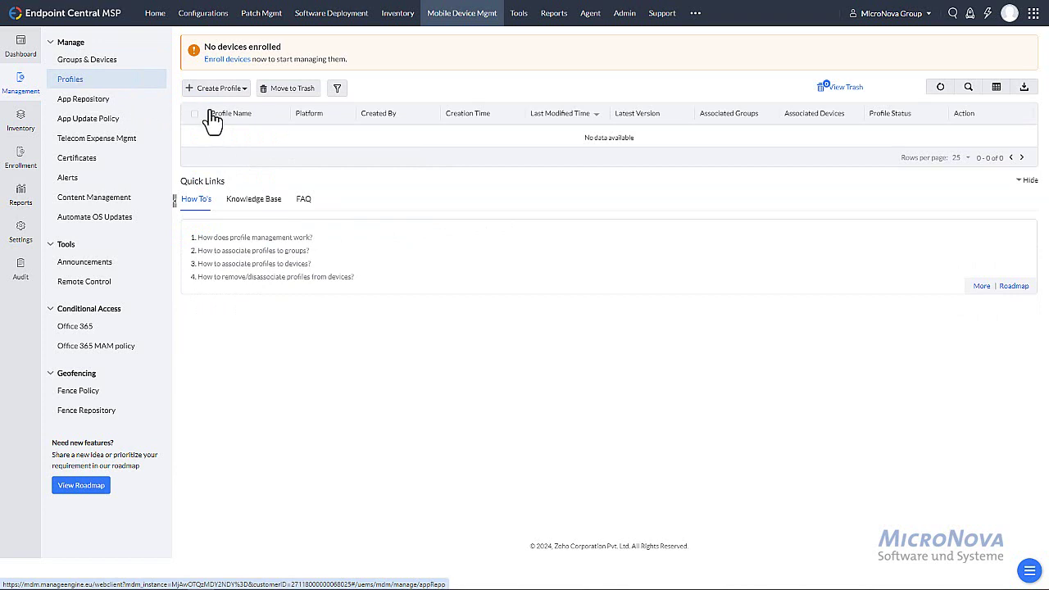
click(109, 71)
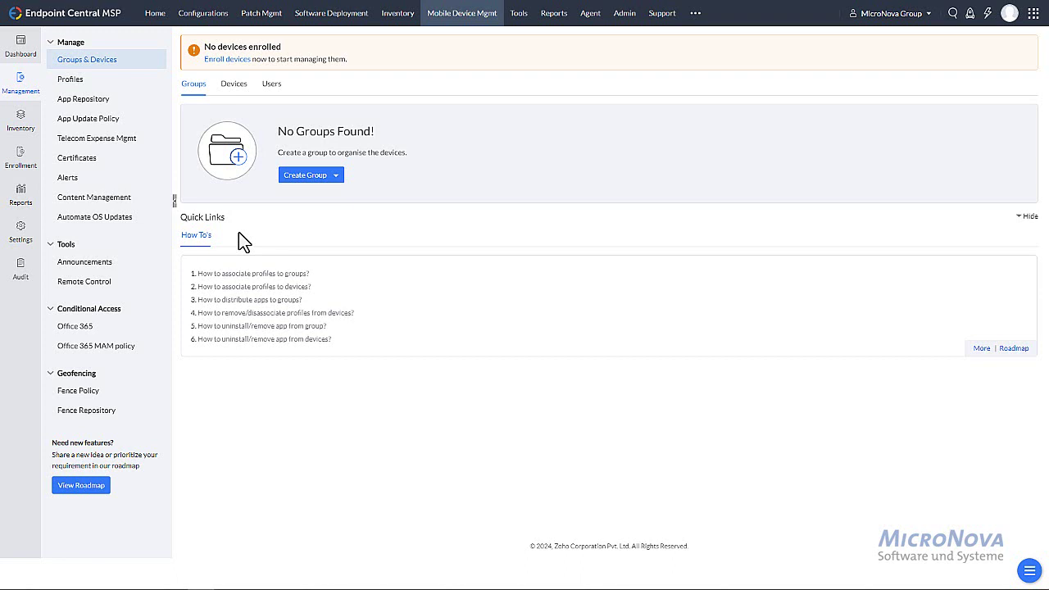
Create an Android profile named MyProfile1 as an MDM profile for devices and continue to its configuration
click(69, 79)
click(242, 88)
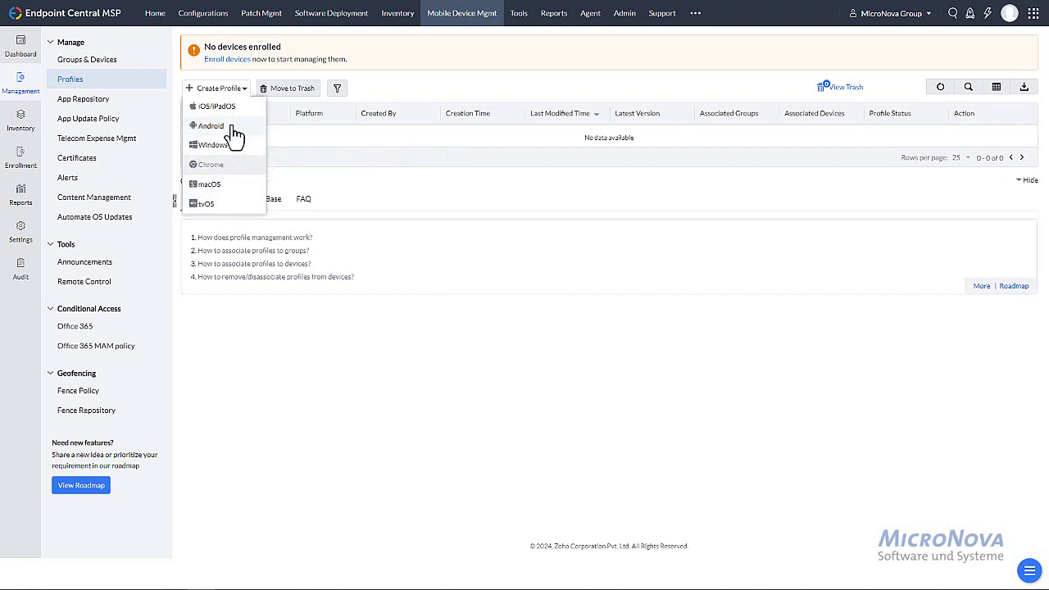
click(232, 129)
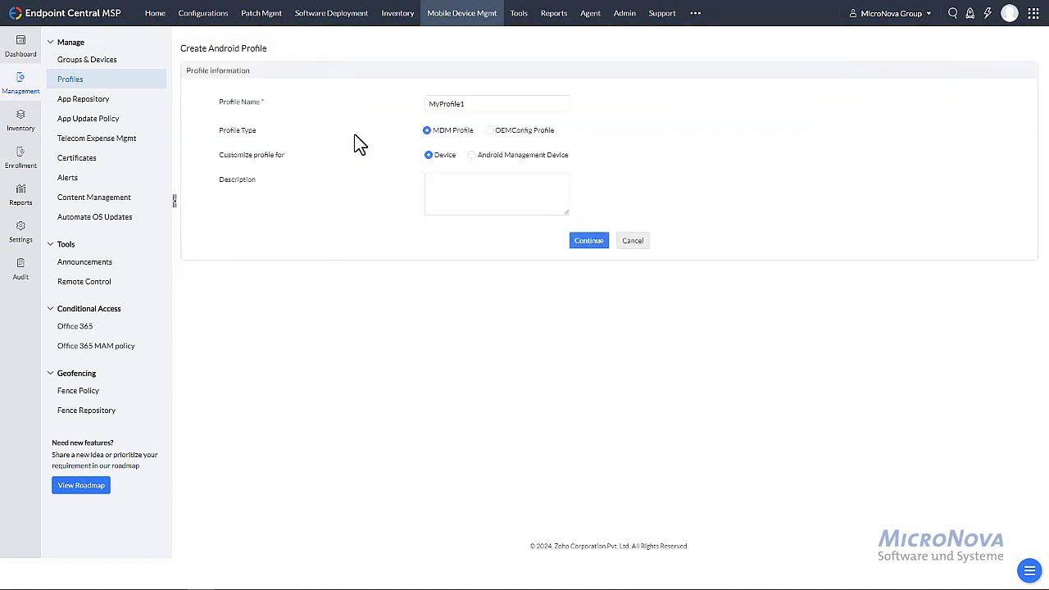
click(591, 243)
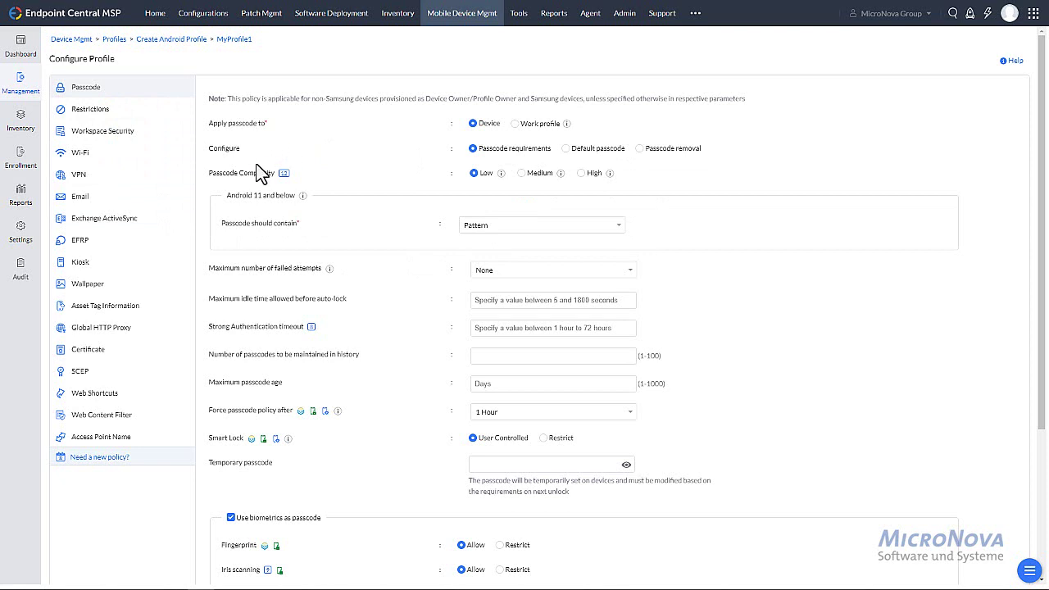
Set the profile's passcode complexity to High, requiring a complex value with a minimum length of 16 on Android 11 and below
mouse_move(507, 166)
click(584, 174)
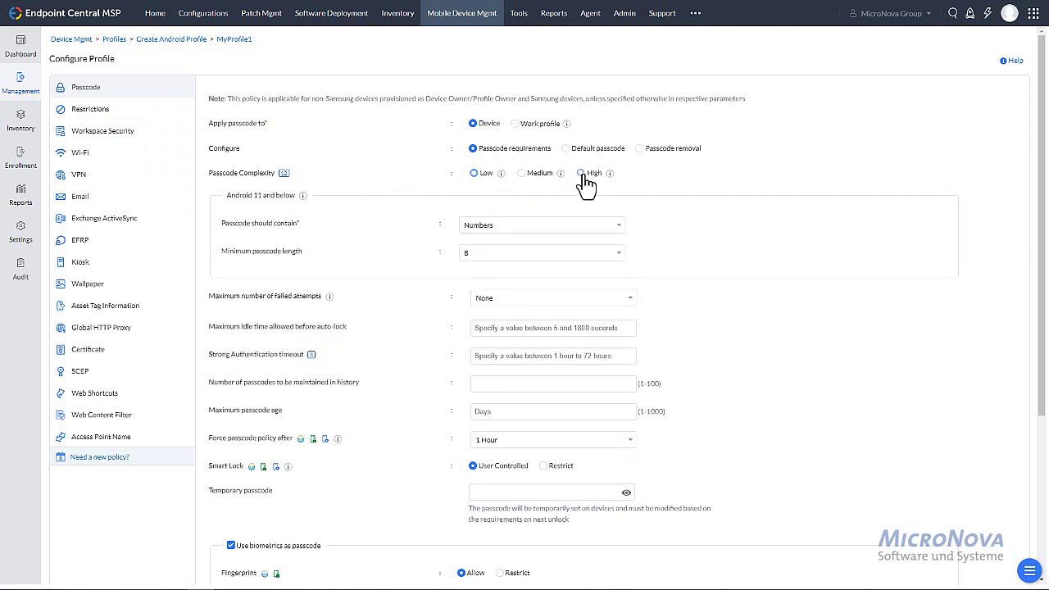
click(565, 225)
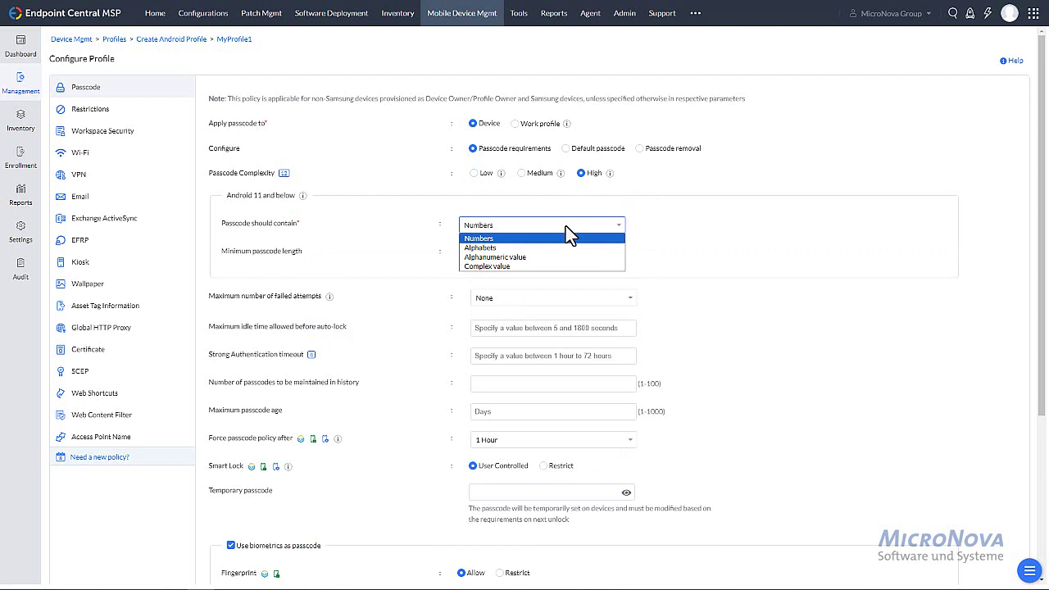
click(529, 267)
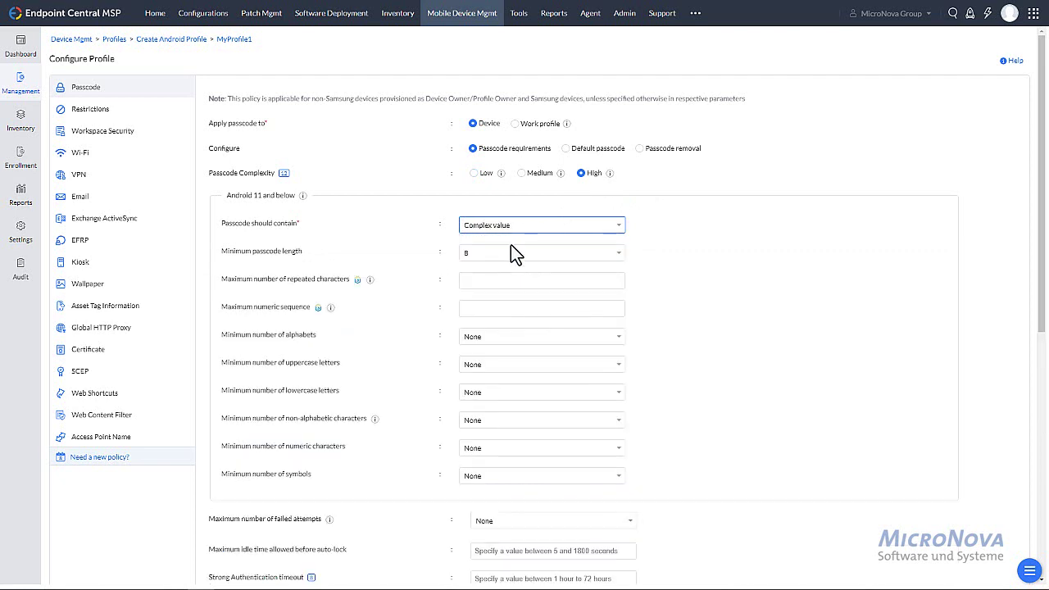
click(513, 253)
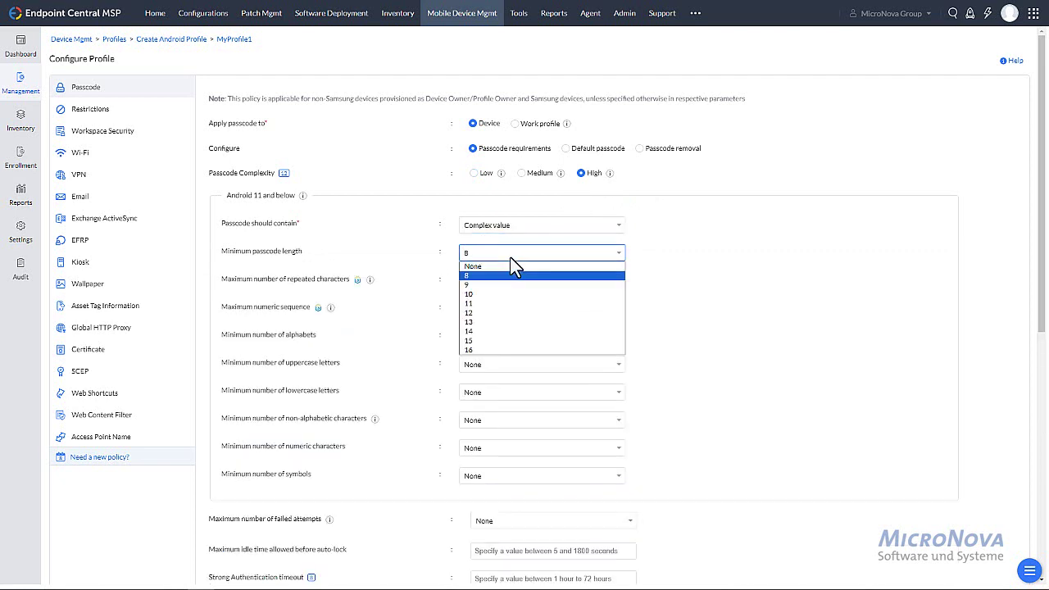
click(494, 350)
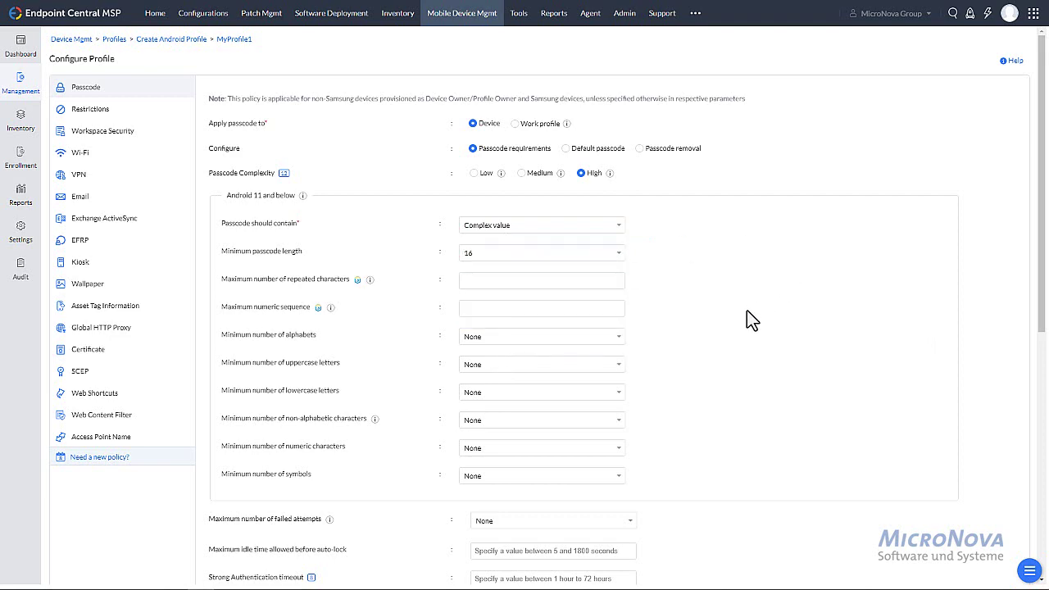
scroll(746, 311, down, 4)
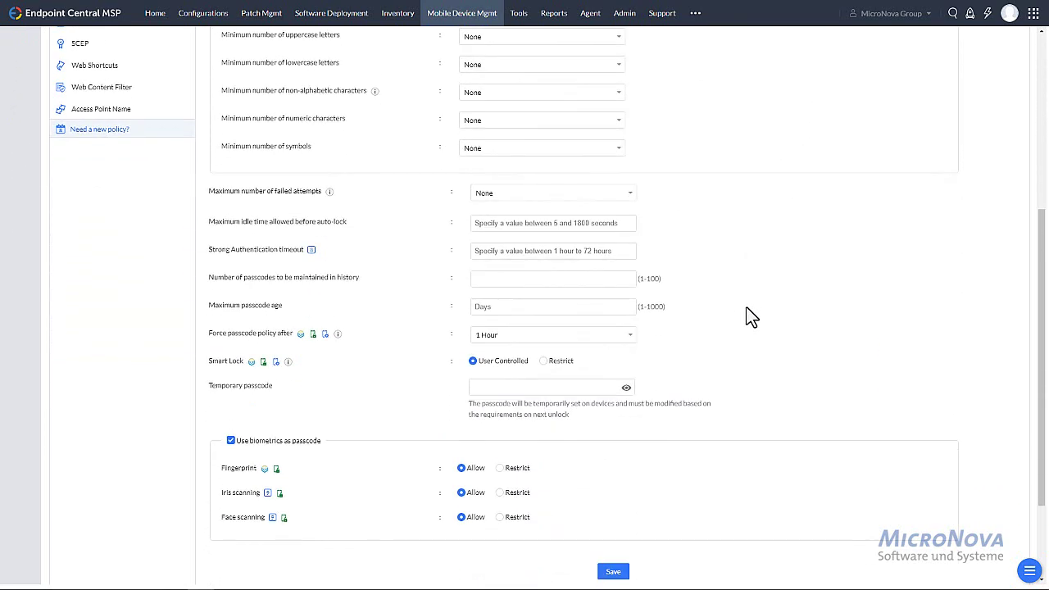
scroll(746, 316, down, 2)
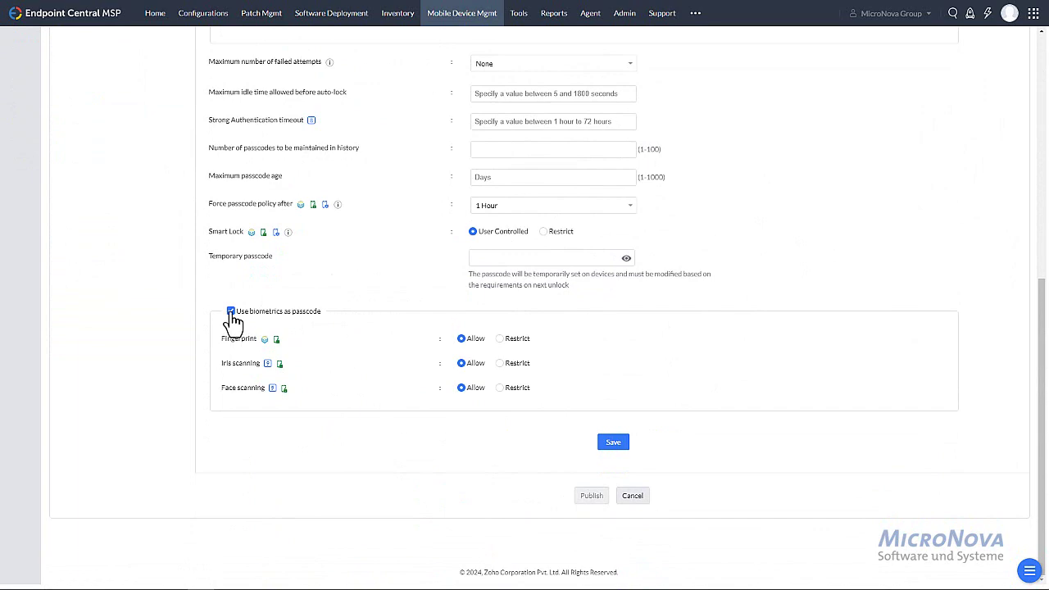
Turn the use of biometrics as passcode off and back on in the Android profile
click(231, 313)
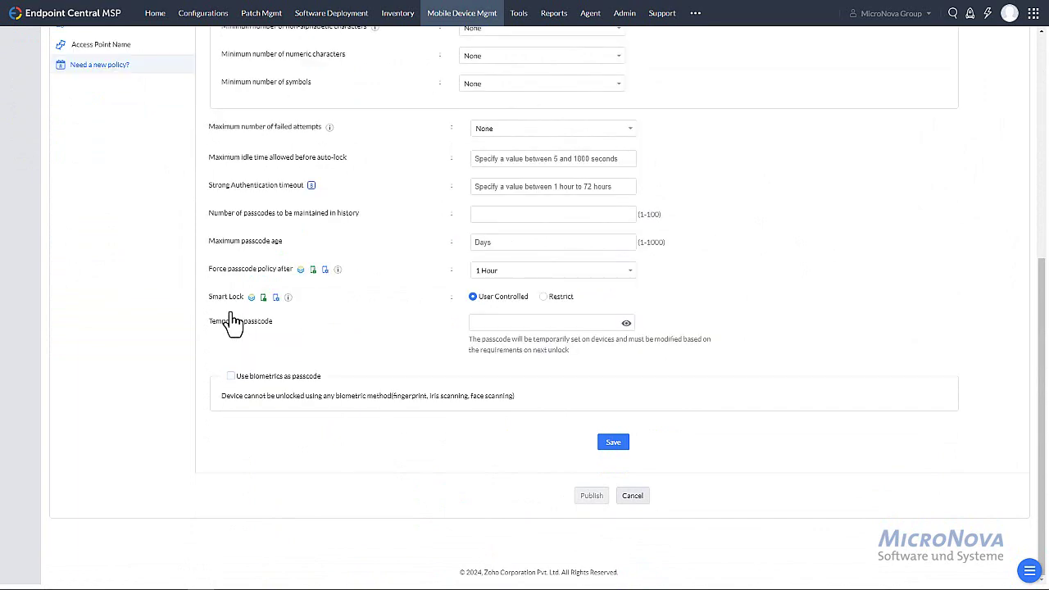
click(231, 379)
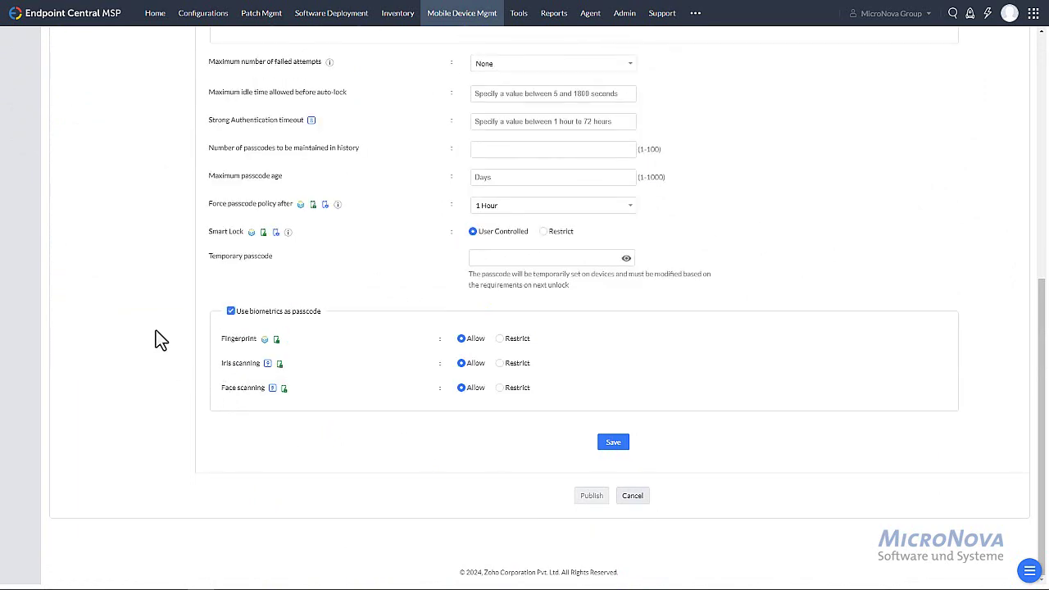
Review the Android profile's device functionality, security and connectivity restrictions, along with its Wi-Fi and kiosk settings
scroll(151, 338, up, 5)
scroll(152, 332, up, 1)
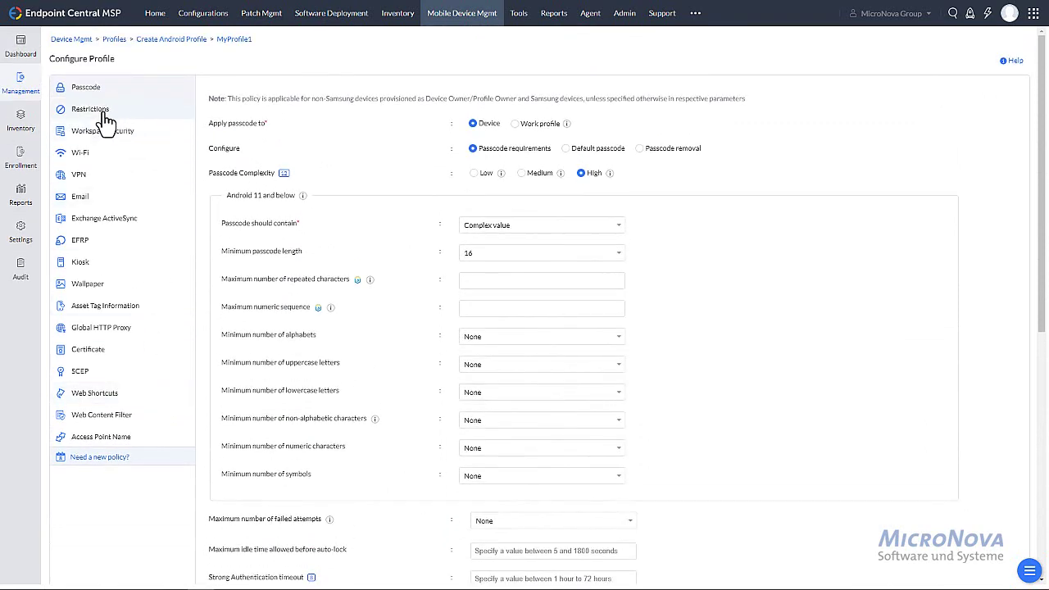
click(103, 112)
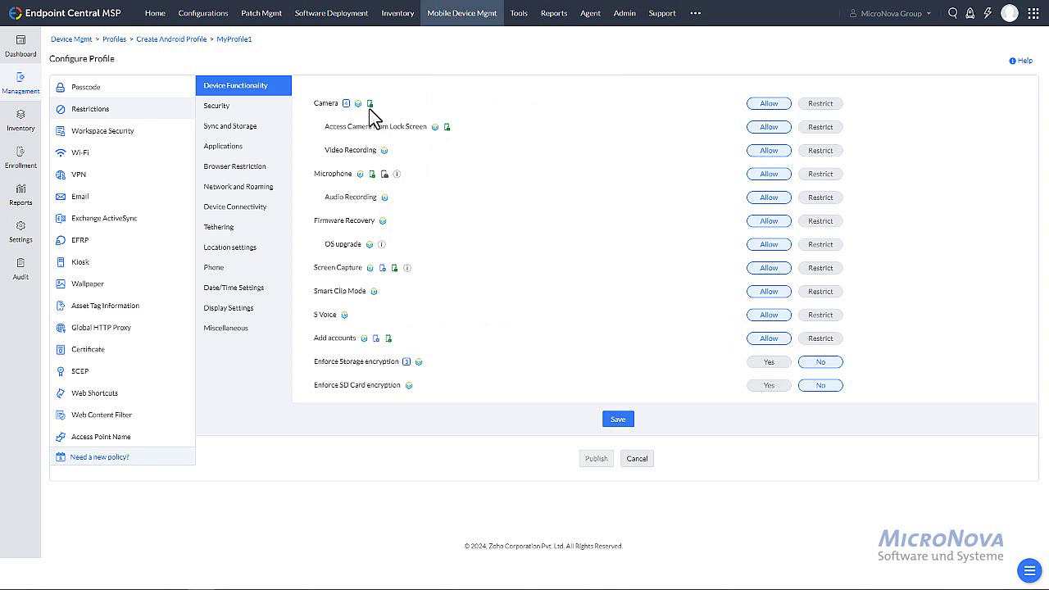
mouse_move(373, 115)
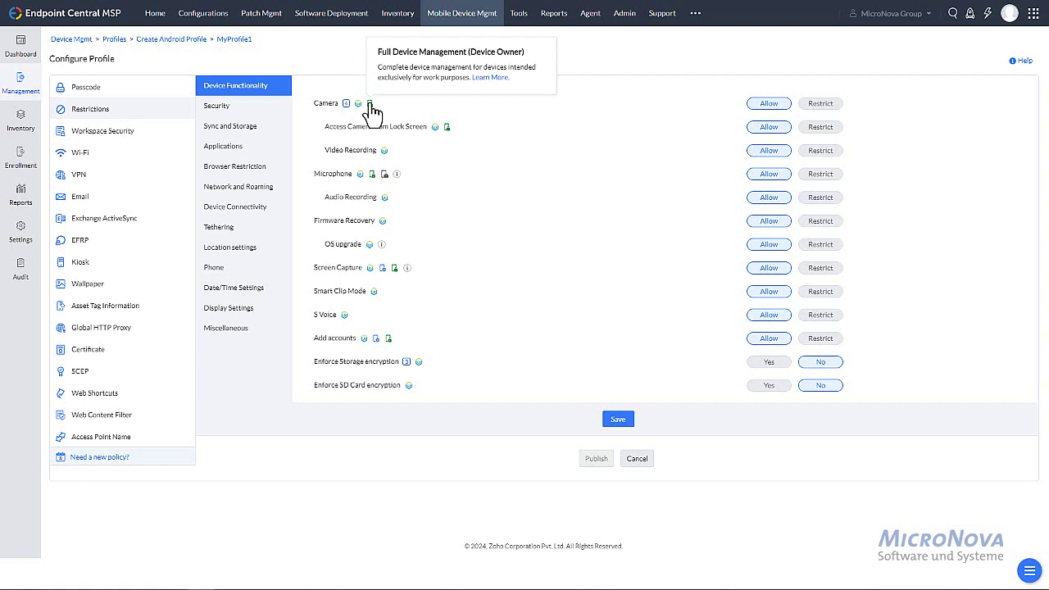
click(218, 106)
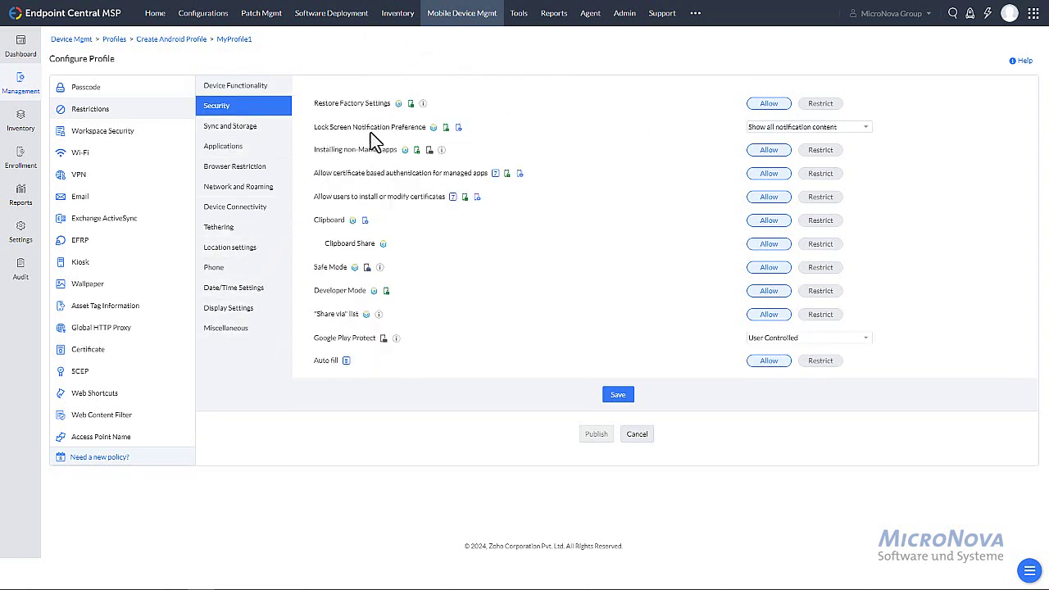
click(247, 208)
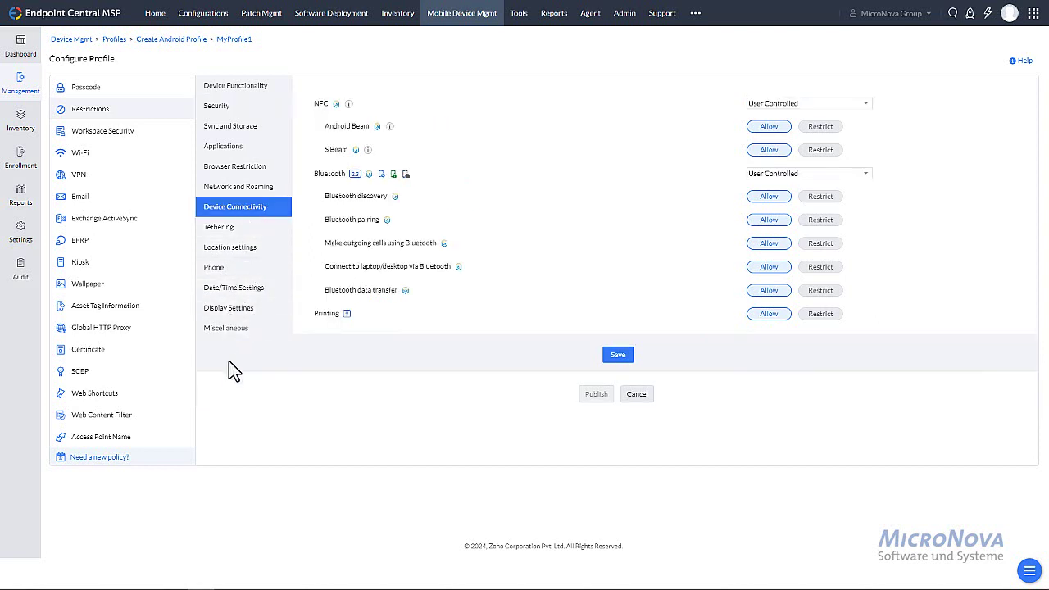
click(80, 153)
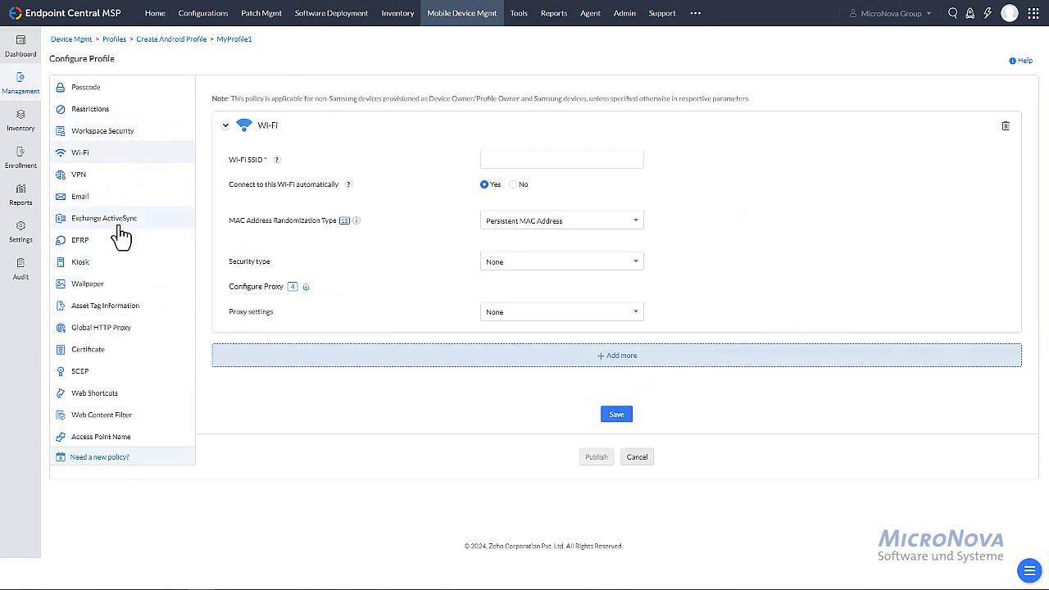
click(124, 277)
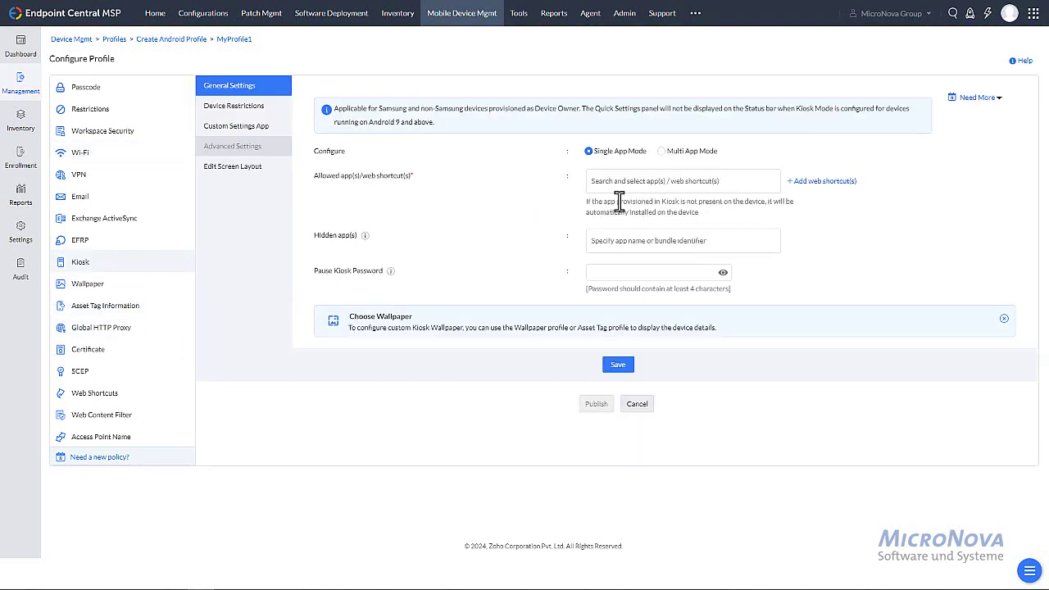
Create an iOS/iPadOS profile, keeping the suggested name MyProfile2, and continue to its configuration
click(26, 93)
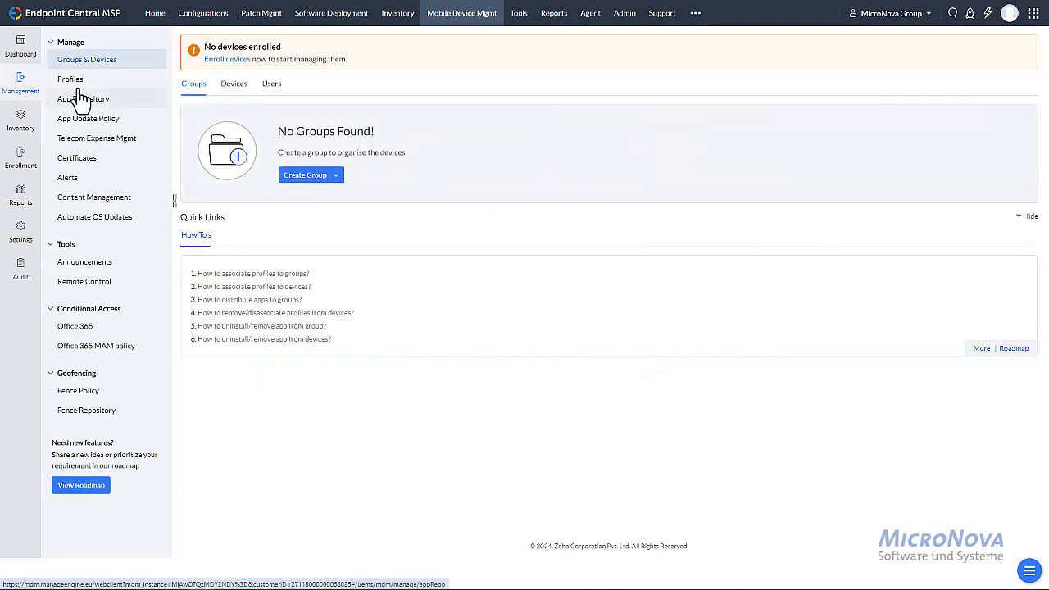
click(76, 80)
click(243, 88)
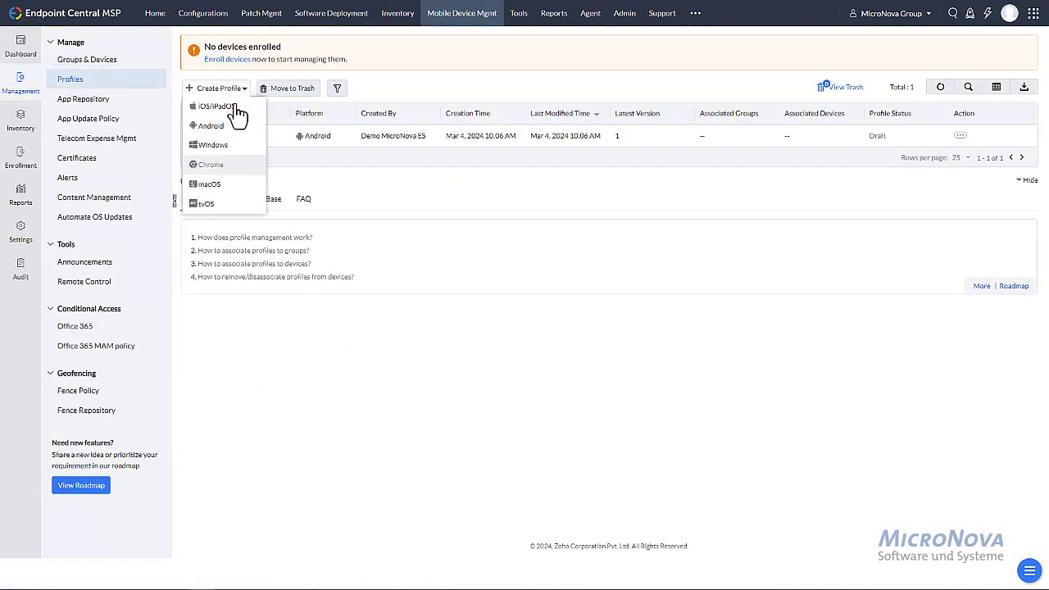
click(223, 107)
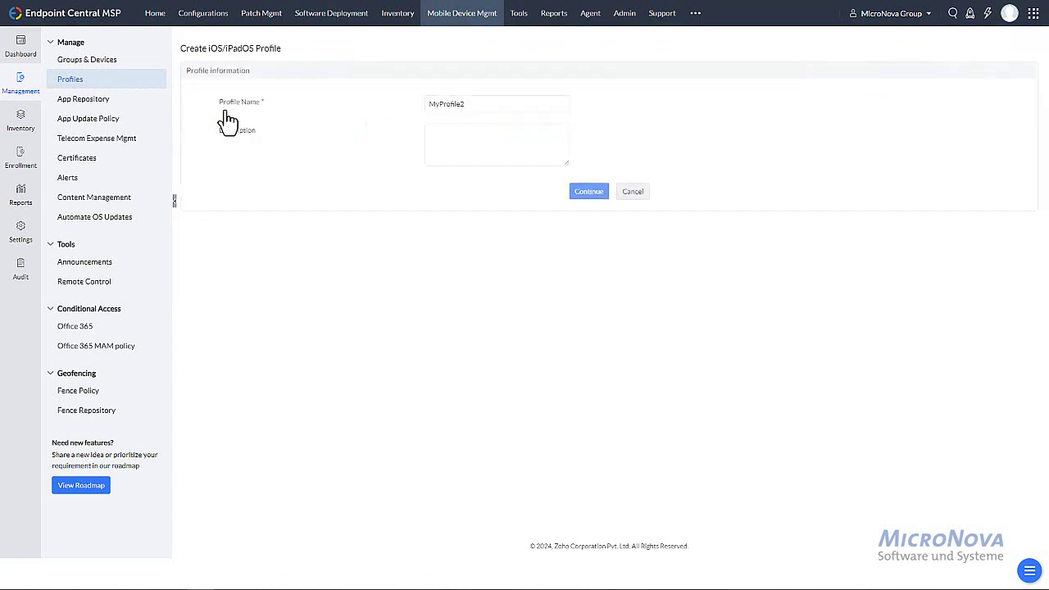
click(590, 193)
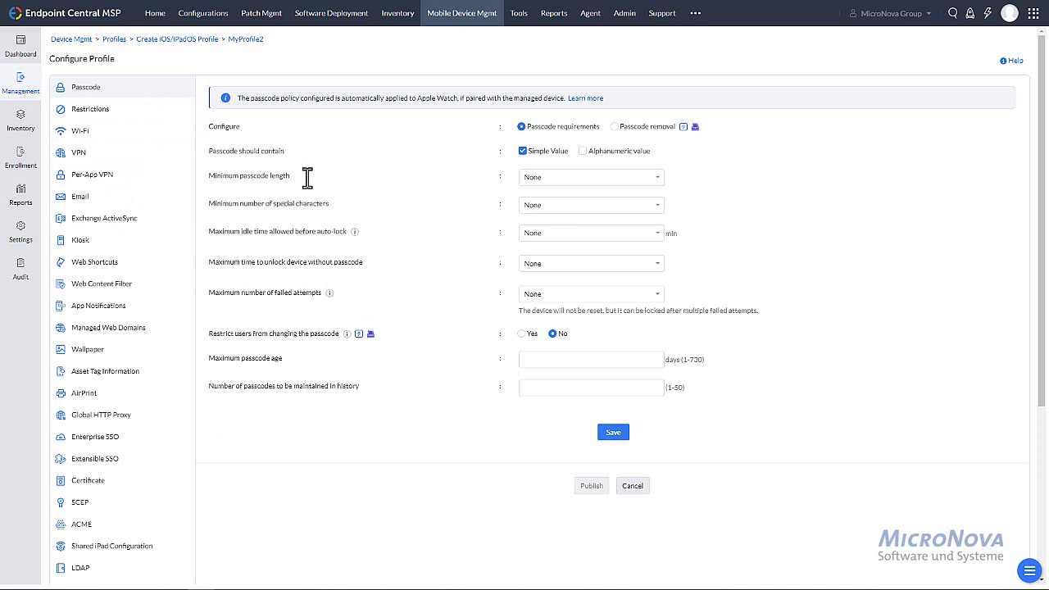
Set data sharing between managed and unmanaged apps to Restrict both ways in the security restrictions, and review the iCloud restrictions
click(139, 114)
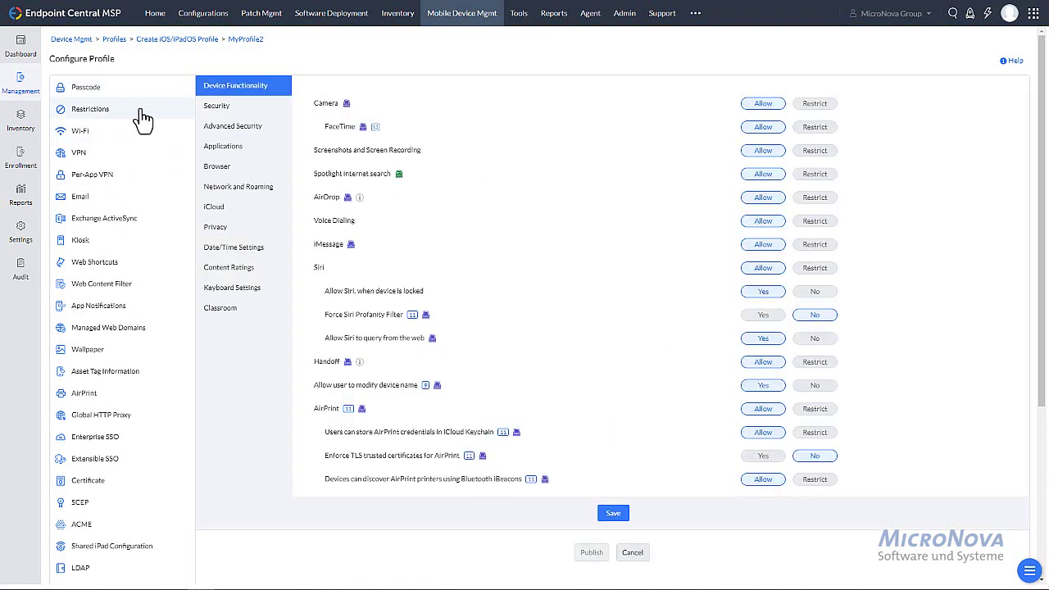
click(225, 111)
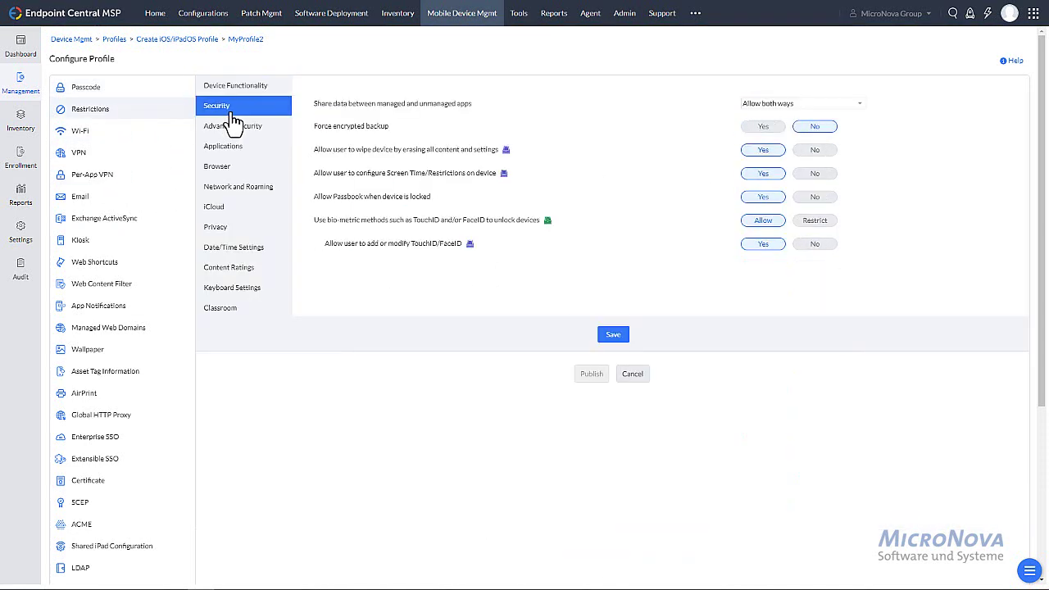
click(822, 105)
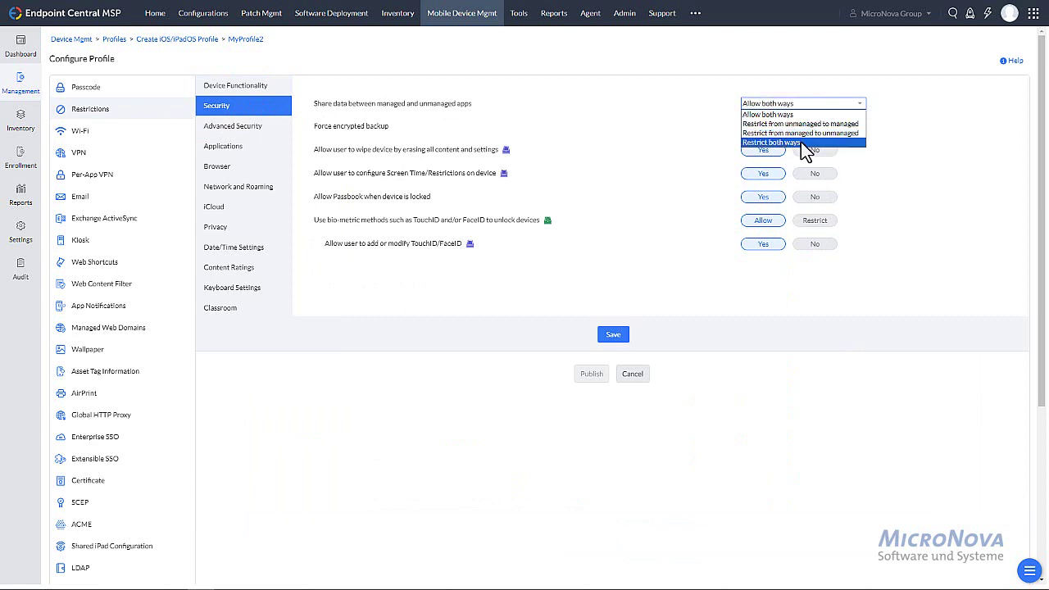
click(807, 144)
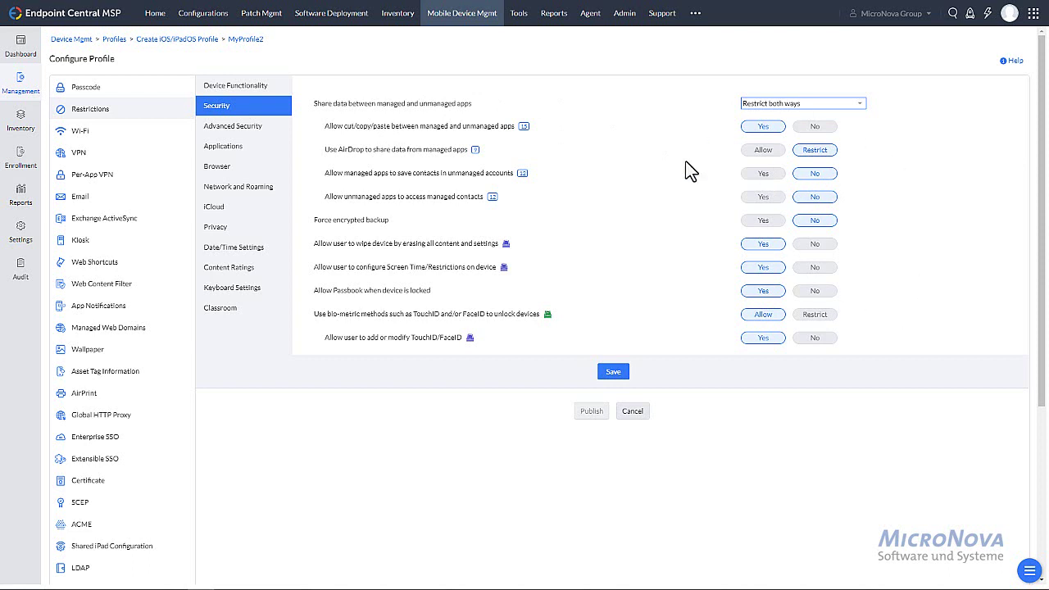
click(235, 214)
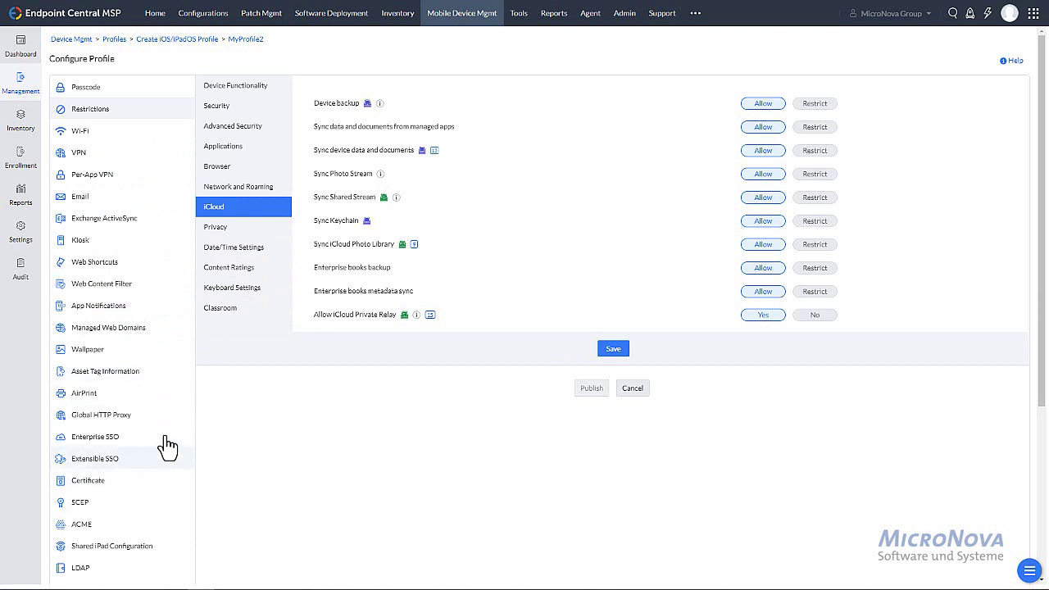
Open the mobile app repository and review the app types that can be added, including the Android Enterprise hosting options
click(22, 98)
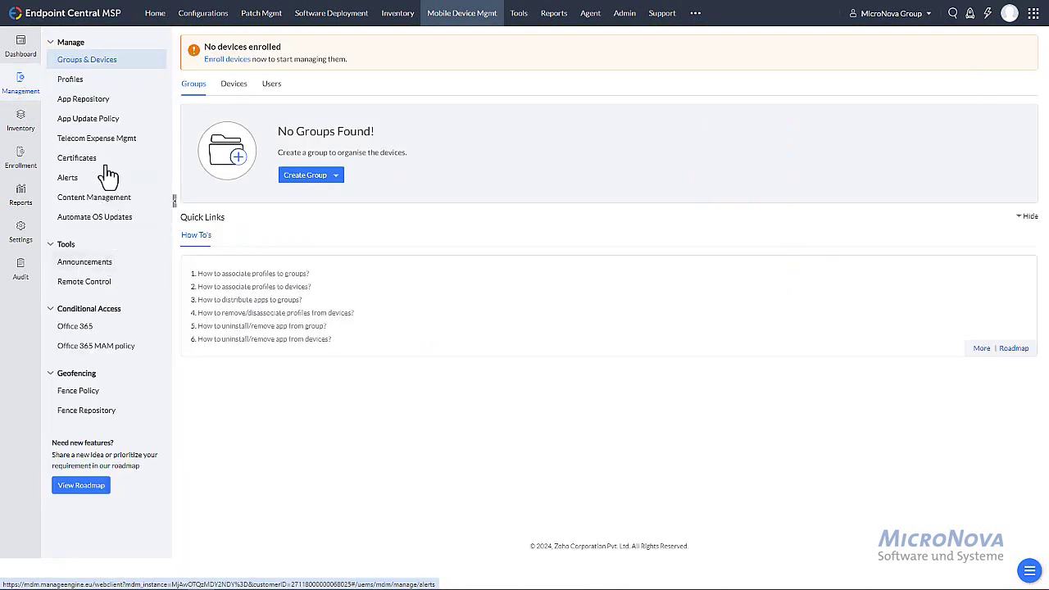
click(103, 106)
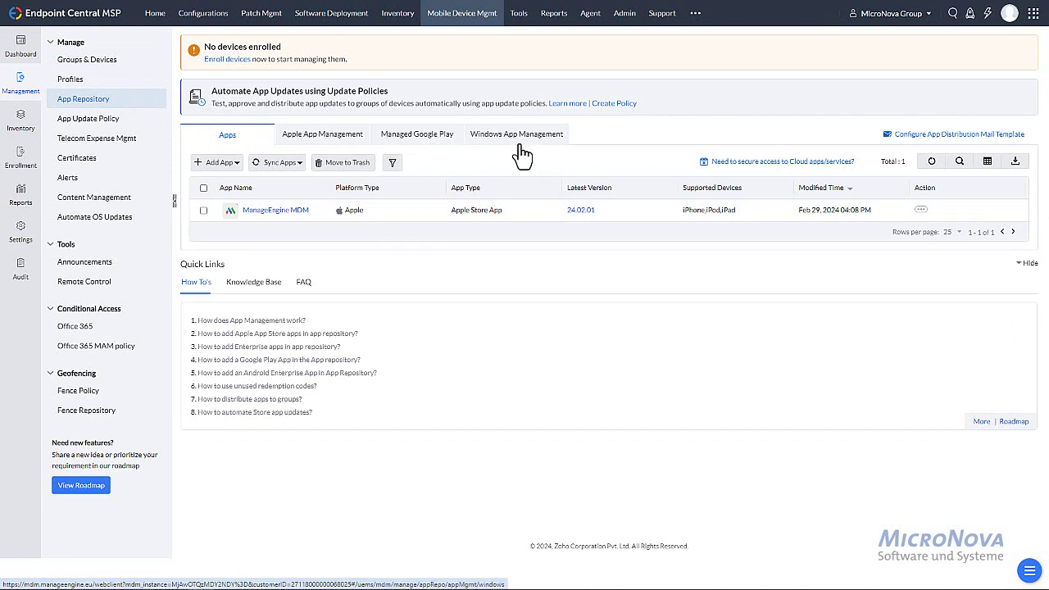
click(235, 169)
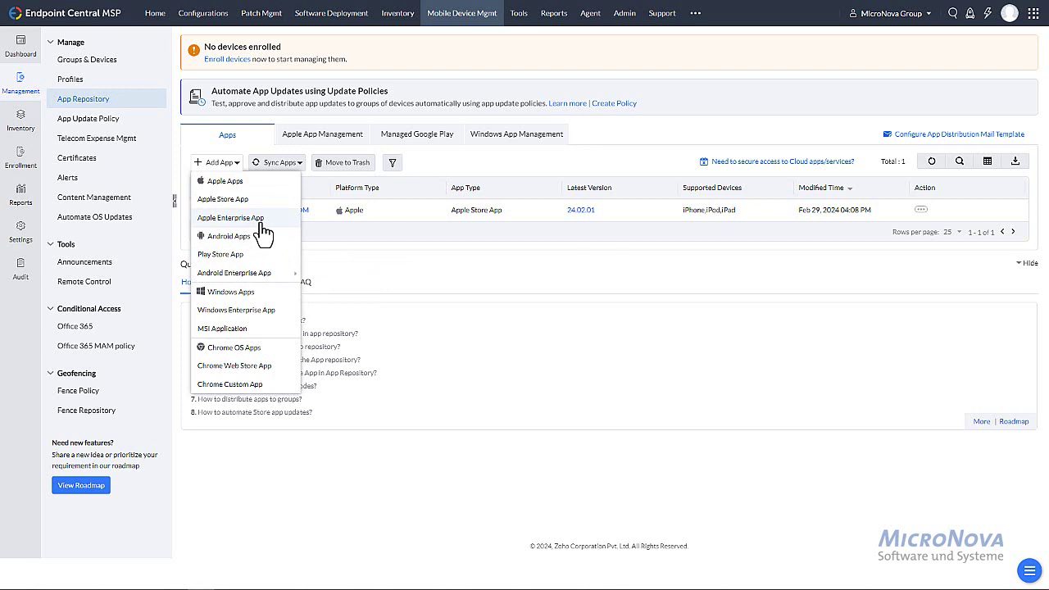
mouse_move(281, 277)
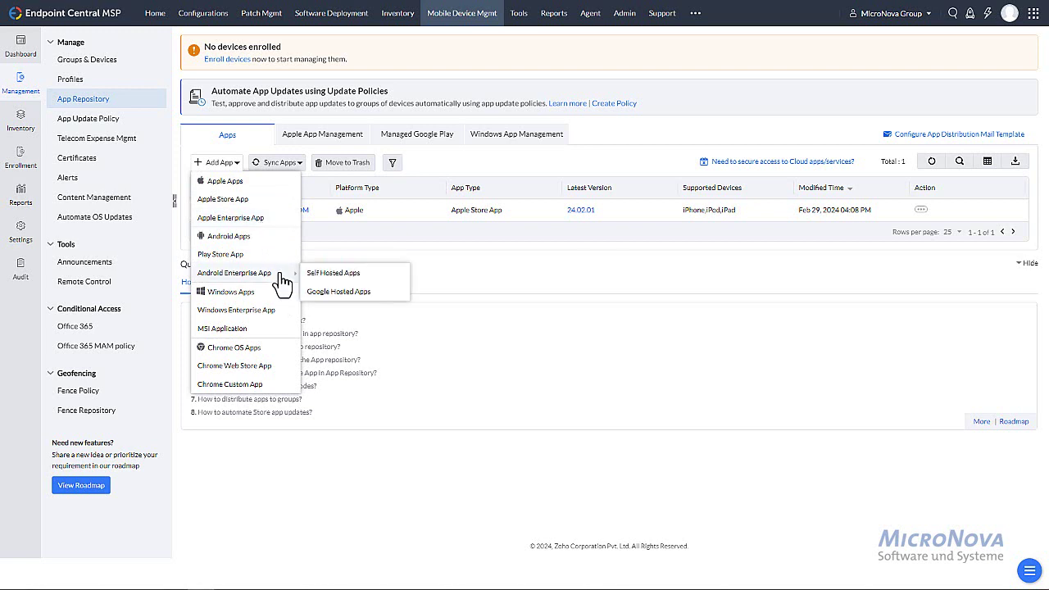
click(574, 315)
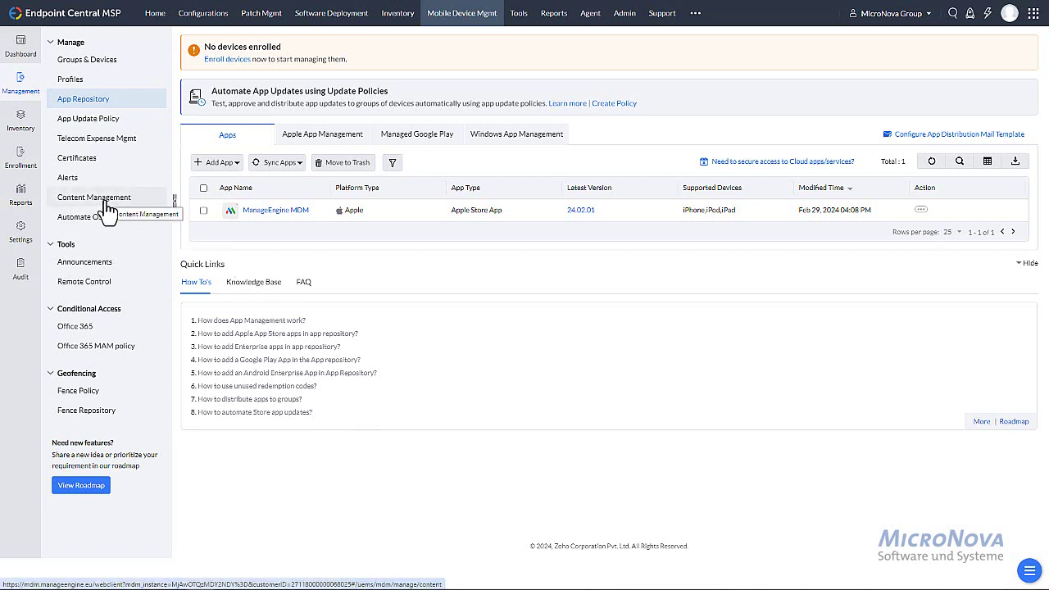
Review the form for creating a mobile announcement and the remote control page for mobile devices
click(91, 264)
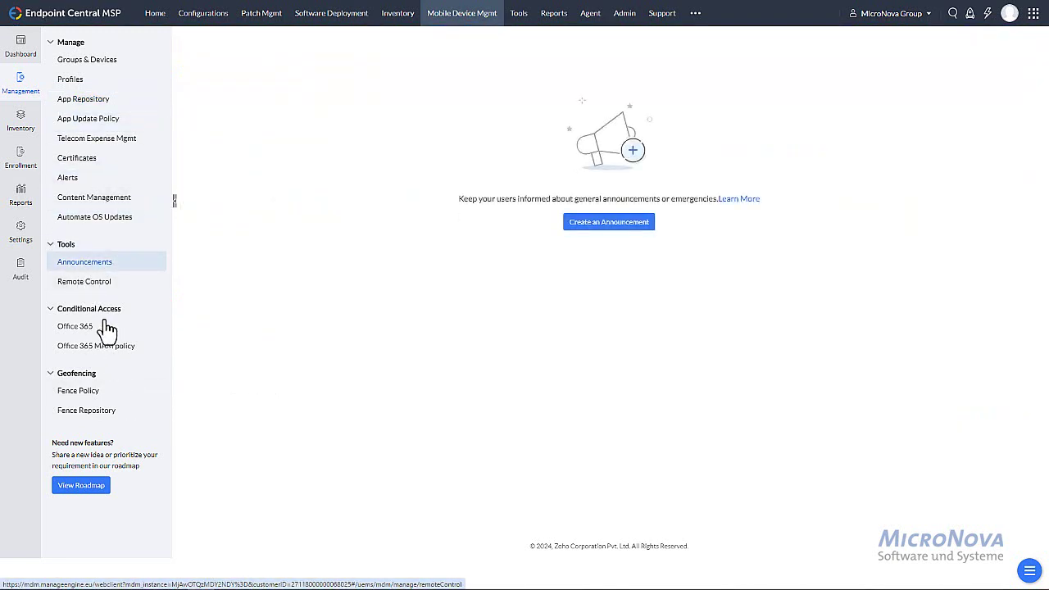
click(627, 227)
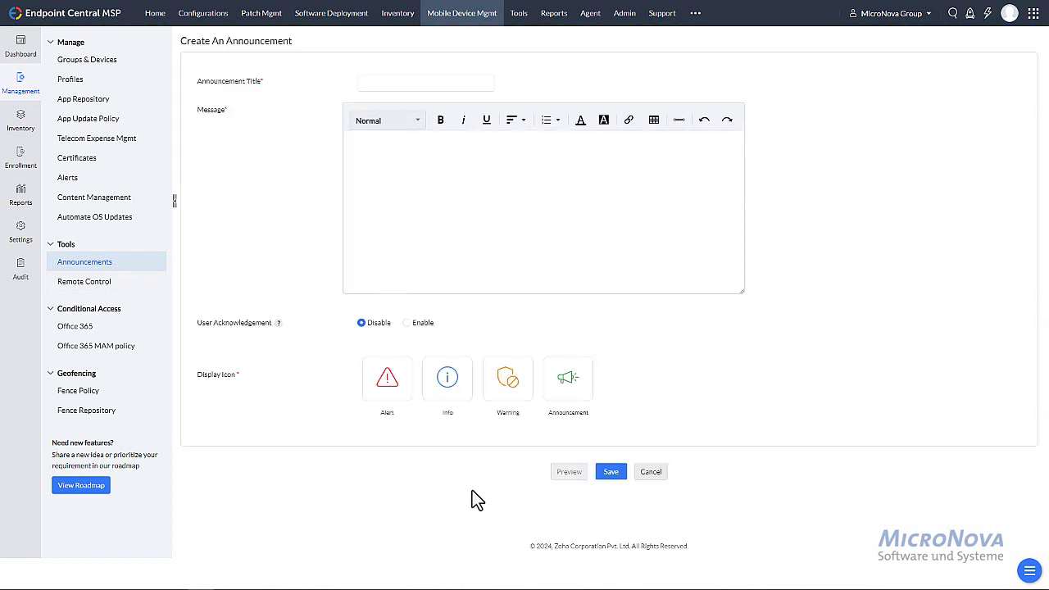
click(107, 289)
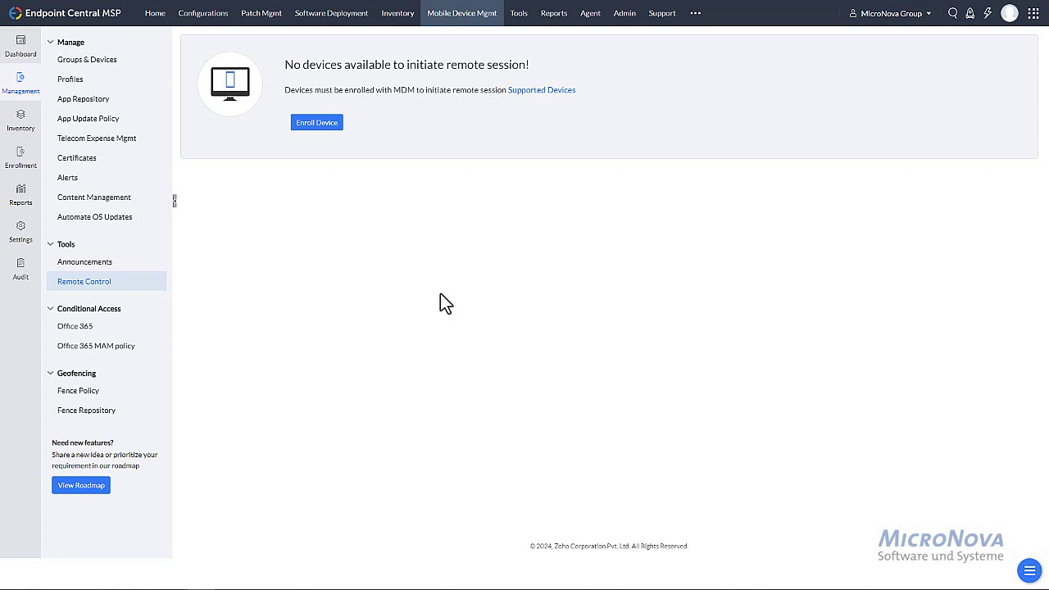
Open the remote control tool for computers and check the user options of eval01-em-test
click(519, 26)
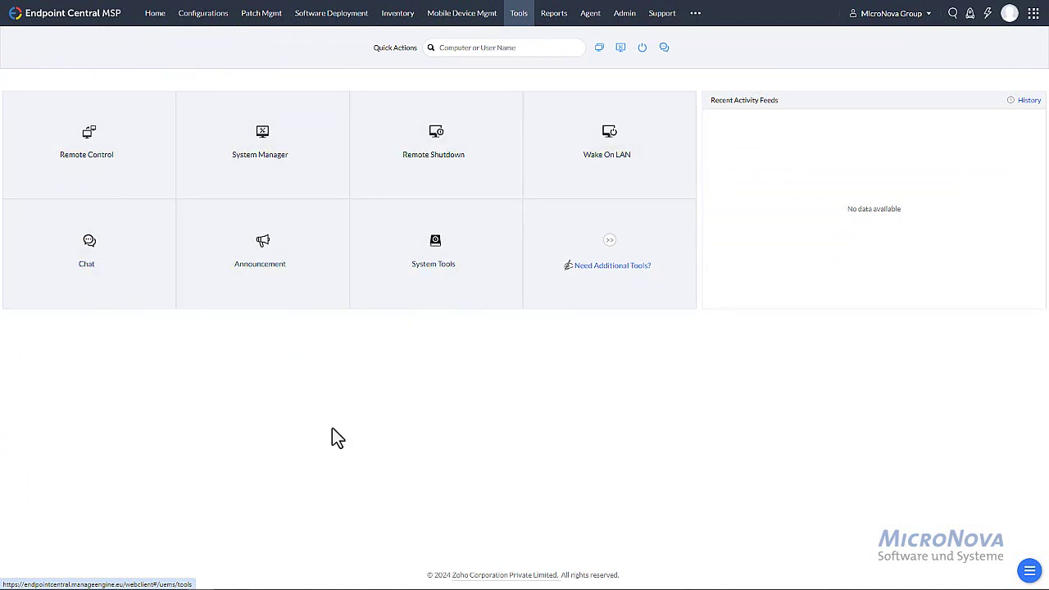
click(87, 157)
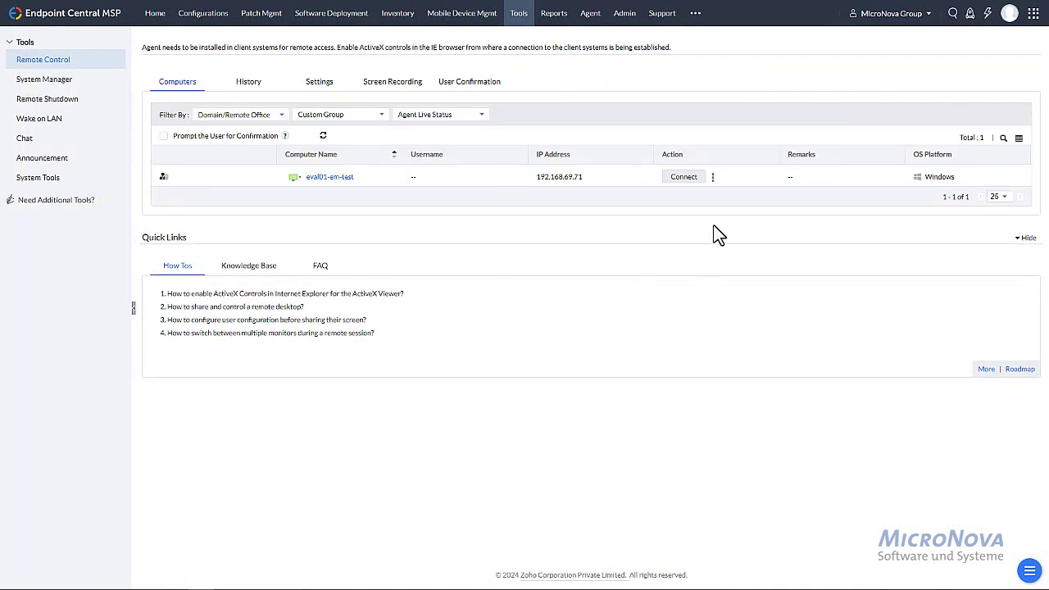
click(713, 179)
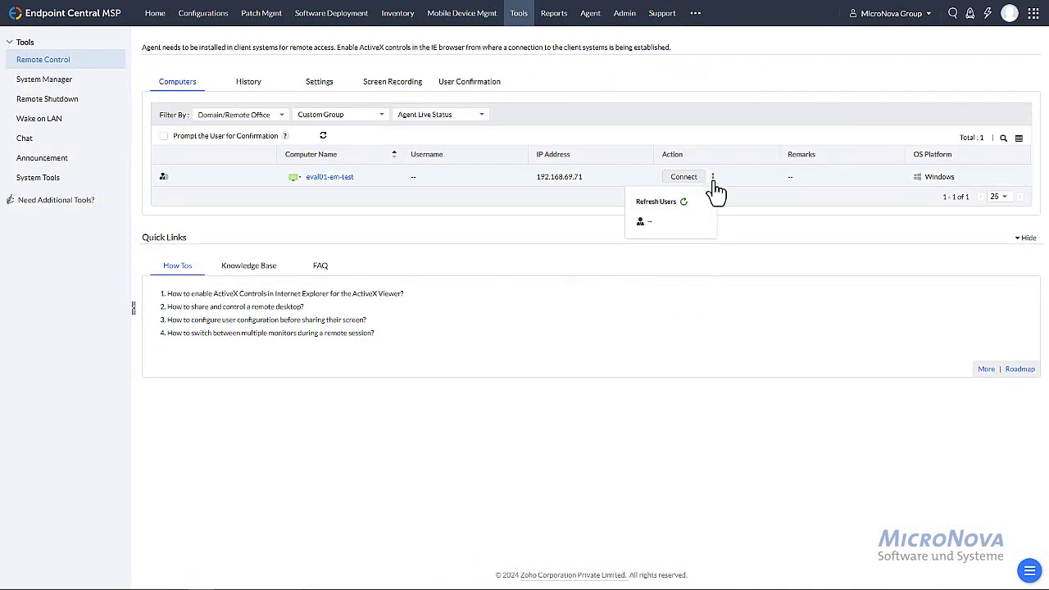
click(816, 295)
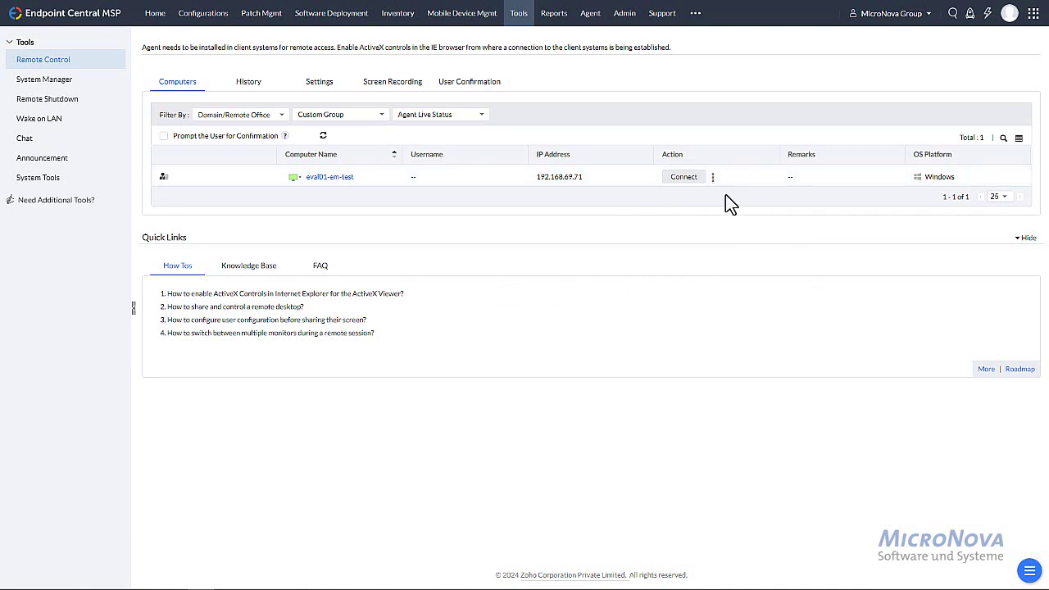
Start a remote session to eval01-em-test with the reason "Demo 04.03.2024" and allow clipboard access
click(684, 178)
click(535, 291)
text(Demo 04.03.2024)
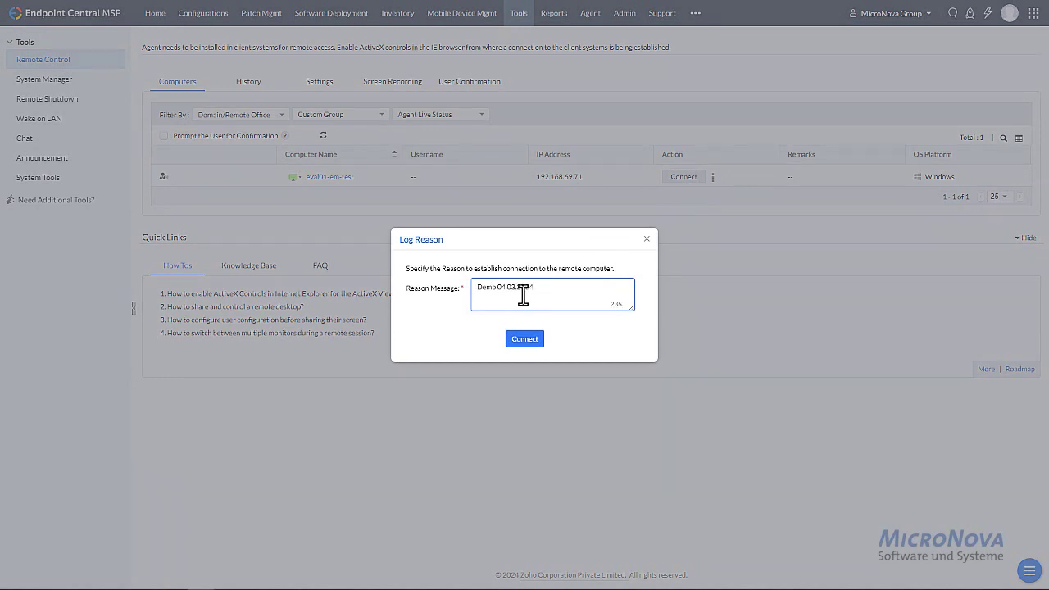
click(531, 340)
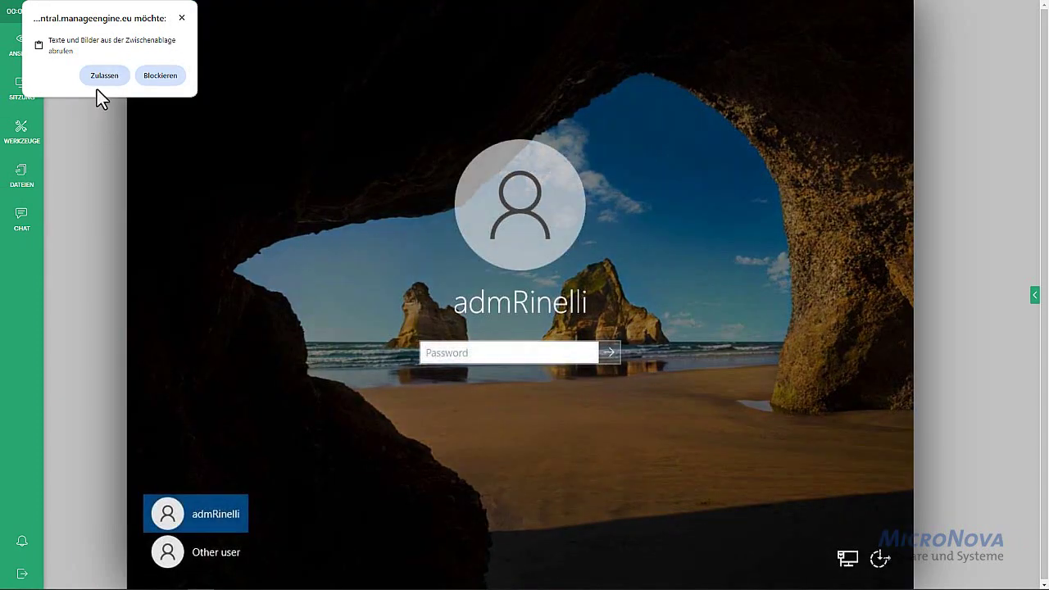
click(102, 78)
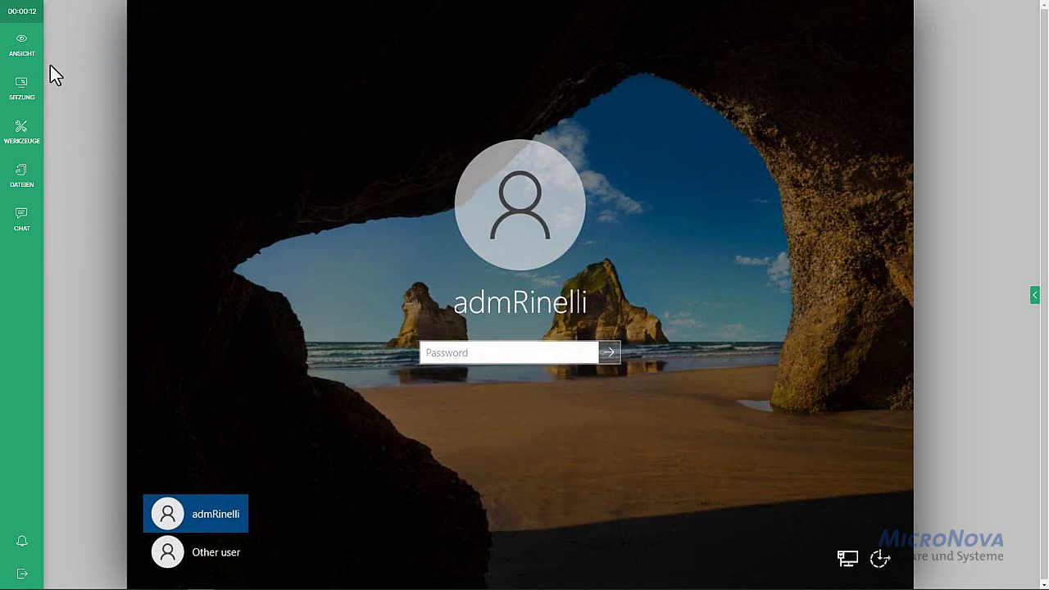
Review the session's view and colour quality options and sign in to the remote computer with the account password
click(24, 59)
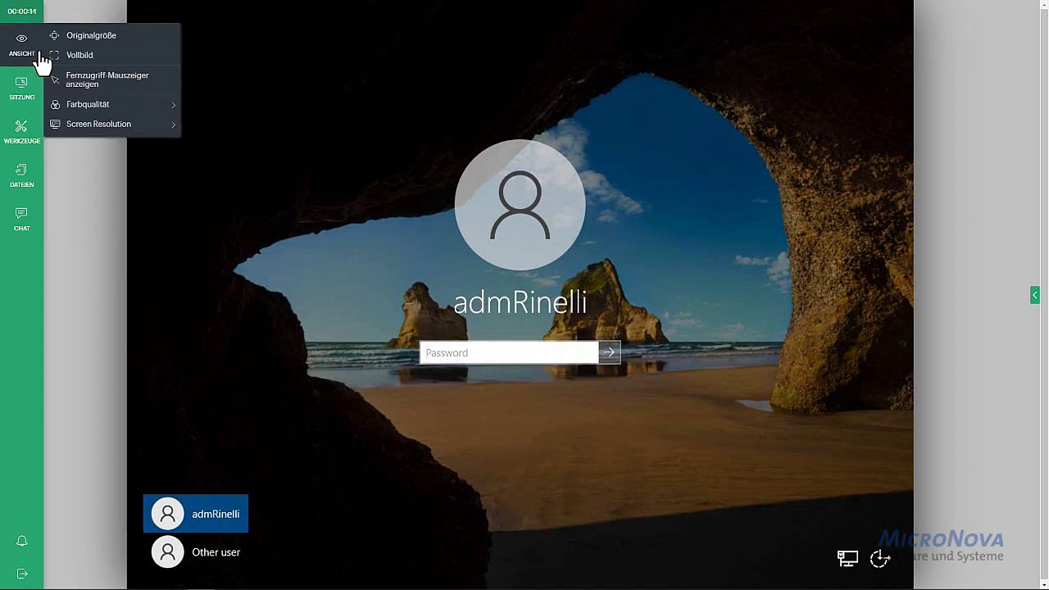
click(159, 107)
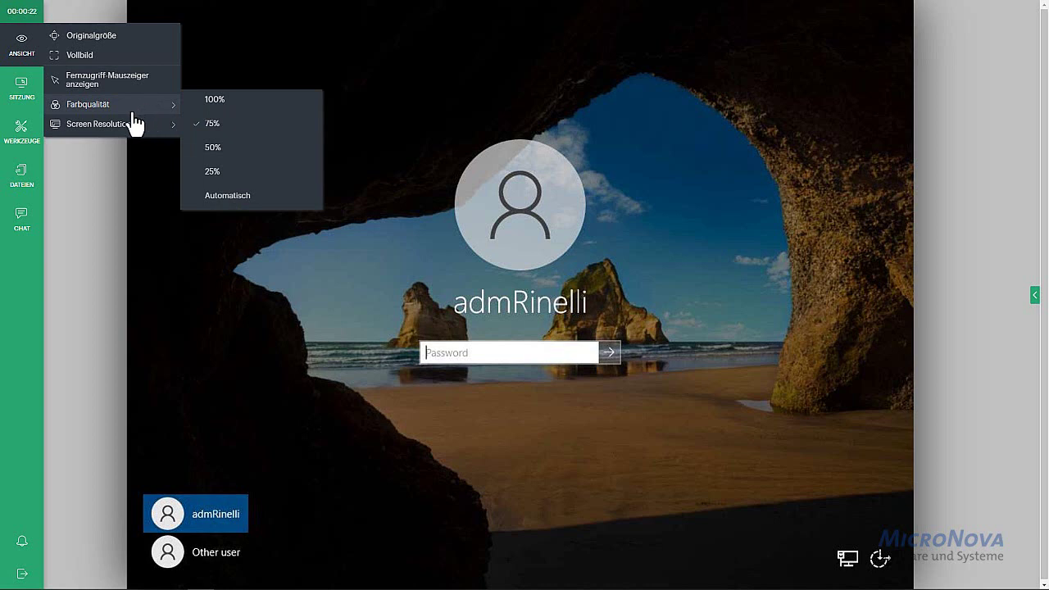
click(127, 79)
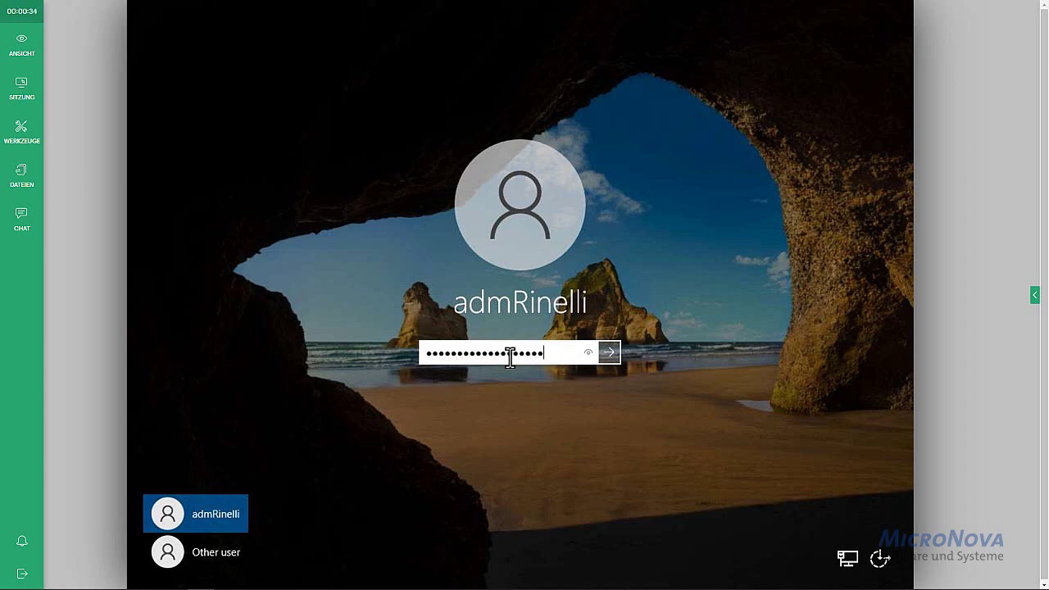
key(Return)
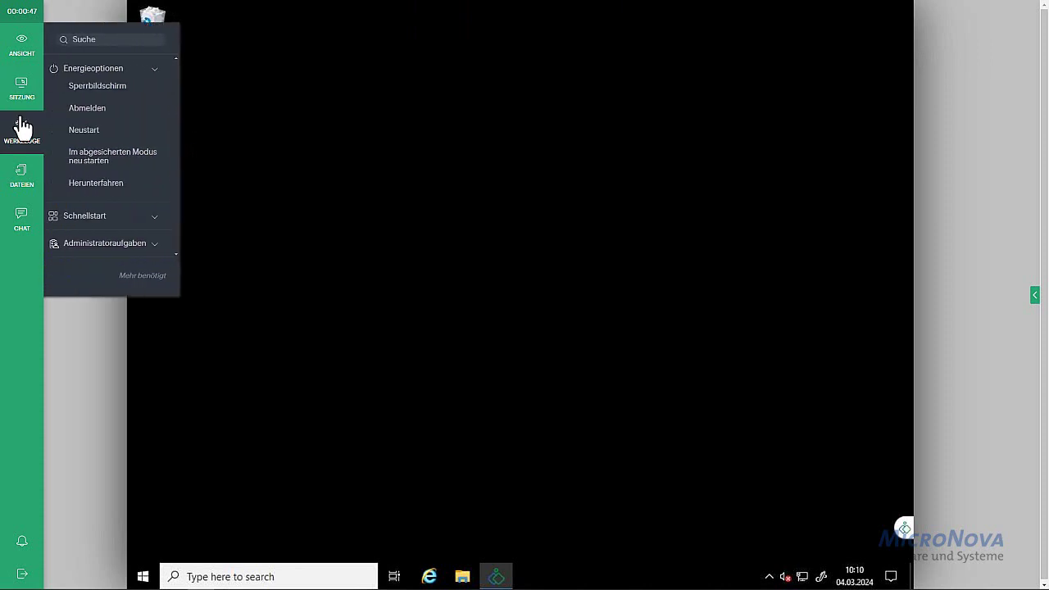
Look through the session and power options and launch Programs and Features on the remote computer from the quick-start tools
click(22, 92)
click(20, 133)
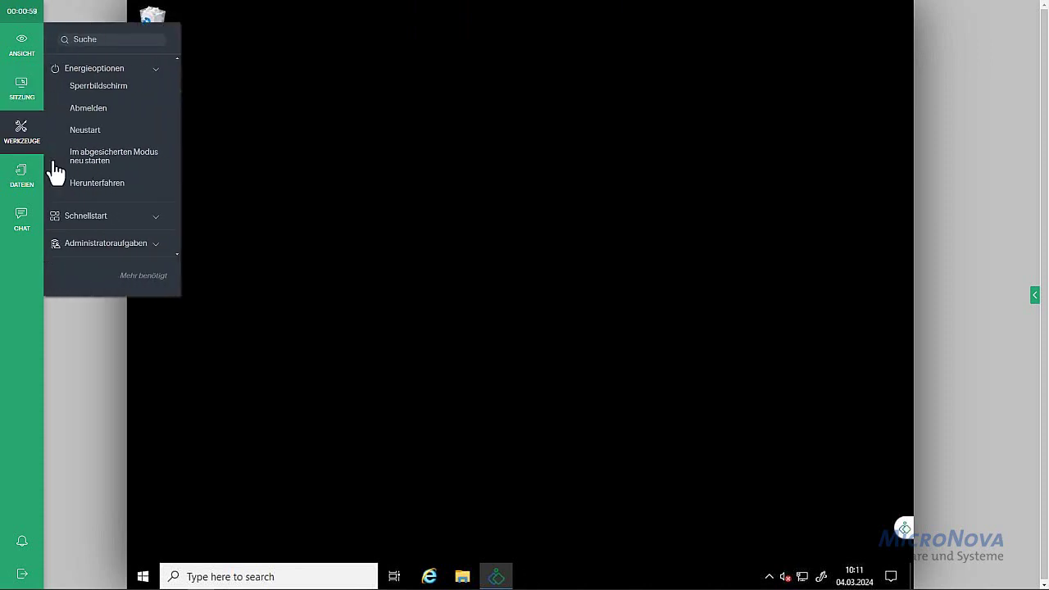
click(145, 220)
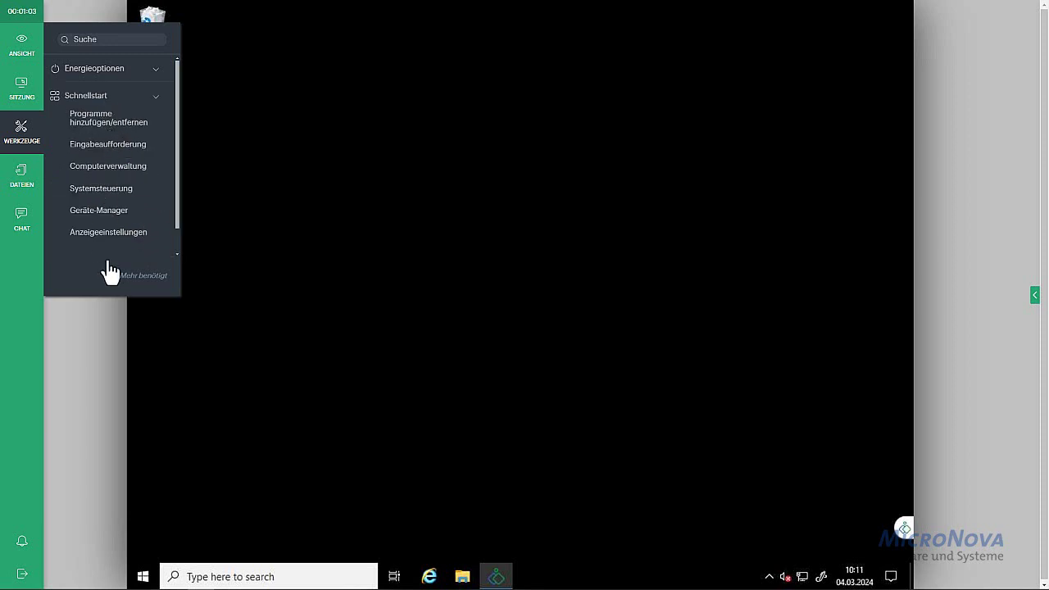
click(118, 136)
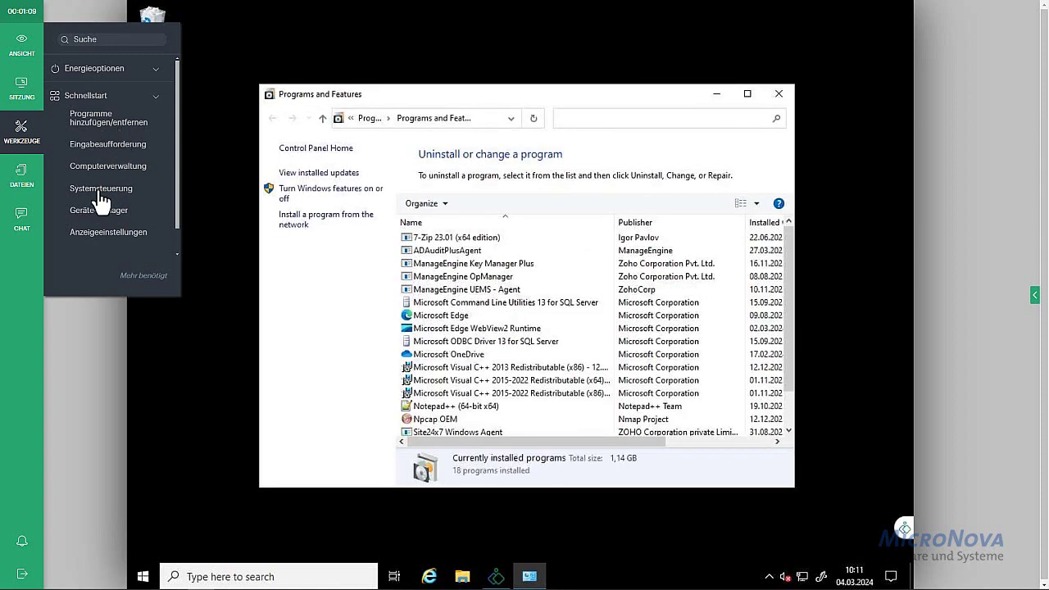
Launch Device Manager and Windows Defender Firewall on the remote computer from the quick-start tools
scroll(101, 203, down, 2)
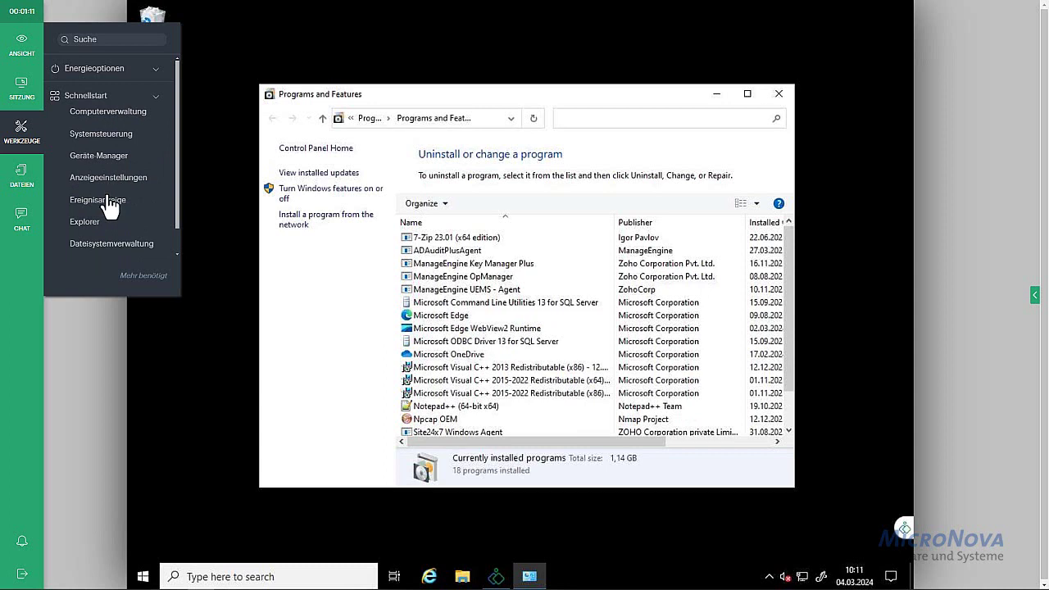
scroll(107, 205, down, 3)
click(97, 211)
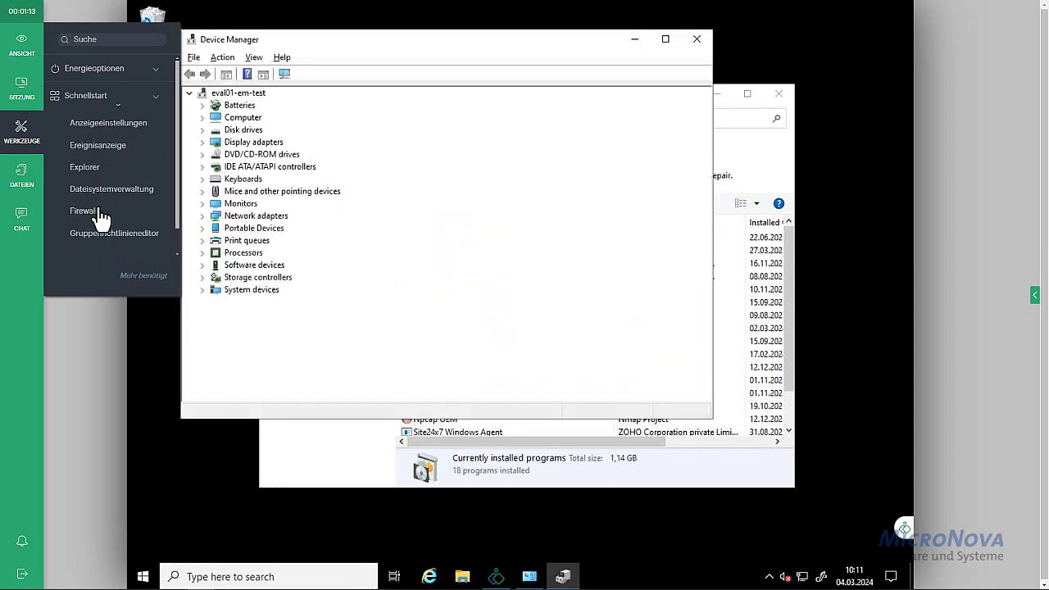
Launch Registry Editor and System Information on the remote computer from the quick-start tools
scroll(101, 222, down, 3)
scroll(101, 221, down, 1)
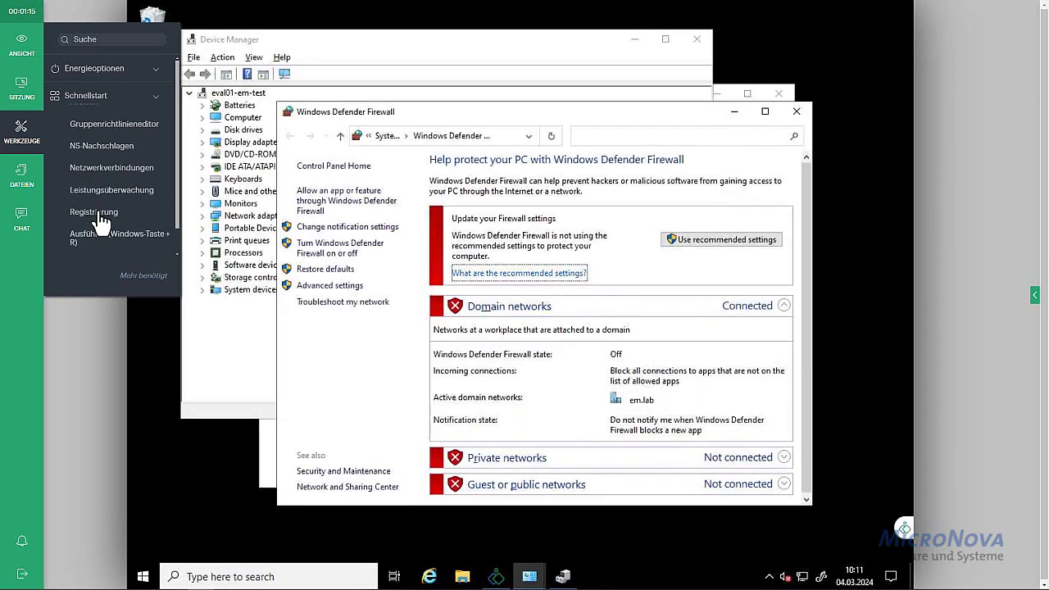
click(97, 213)
scroll(102, 223, down, 5)
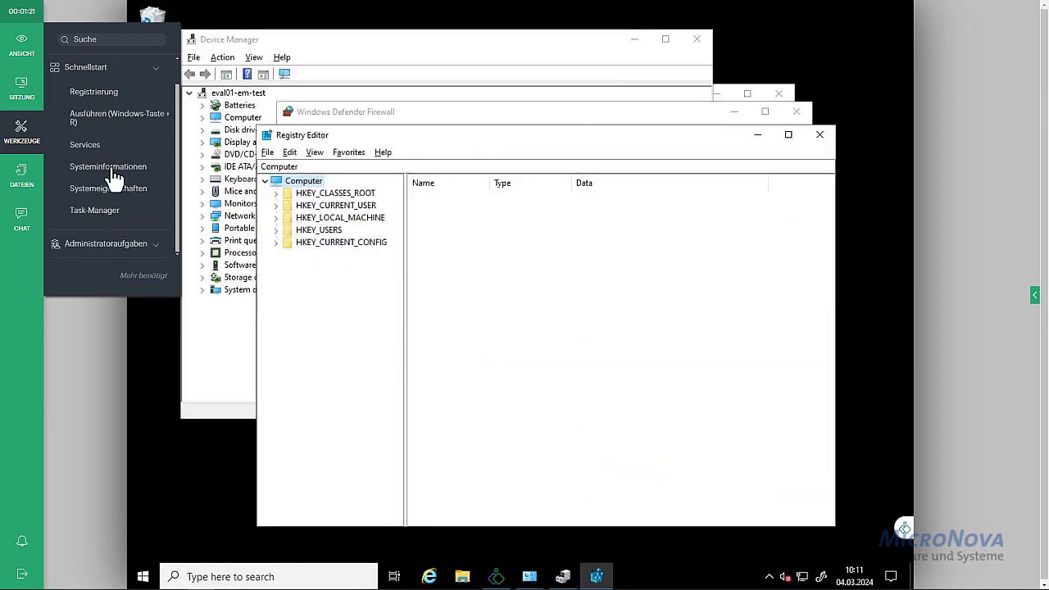
click(111, 175)
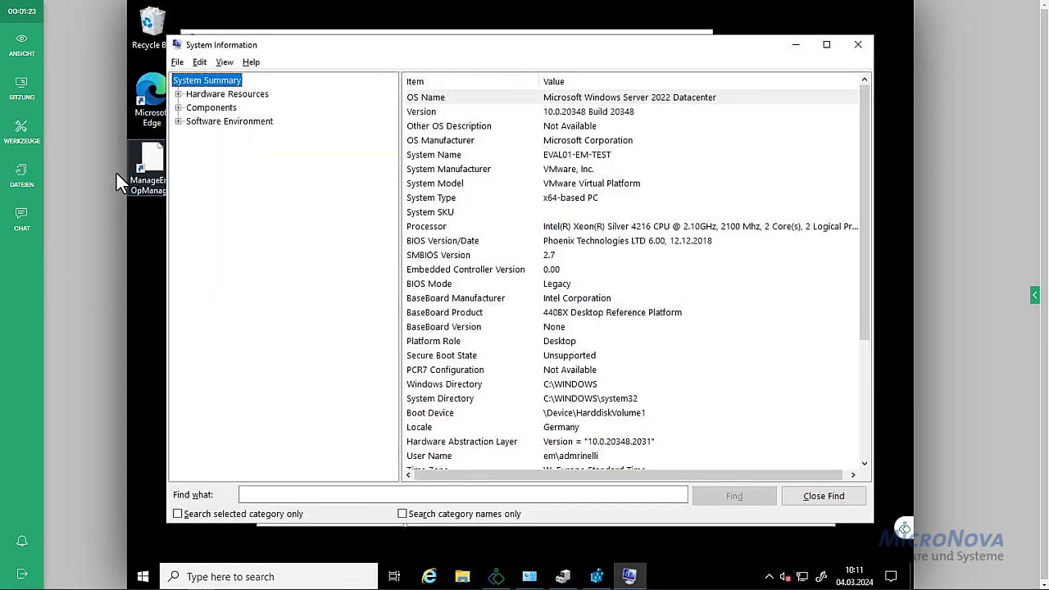
Close System Information, Registry Editor, Windows Defender Firewall, Device Manager and Programs and Features on the remote desktop
click(858, 45)
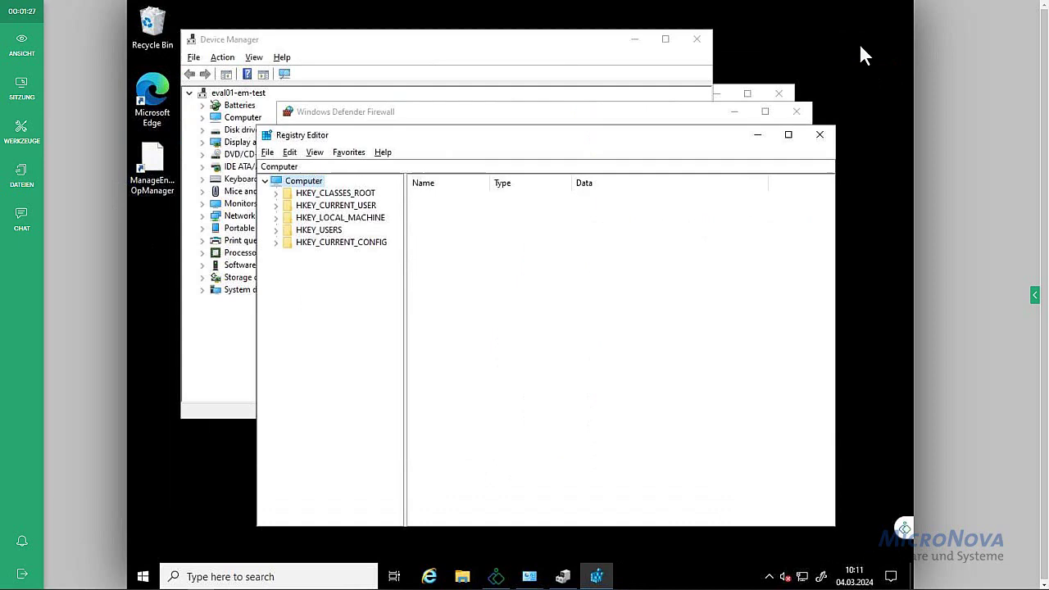
click(819, 134)
click(796, 111)
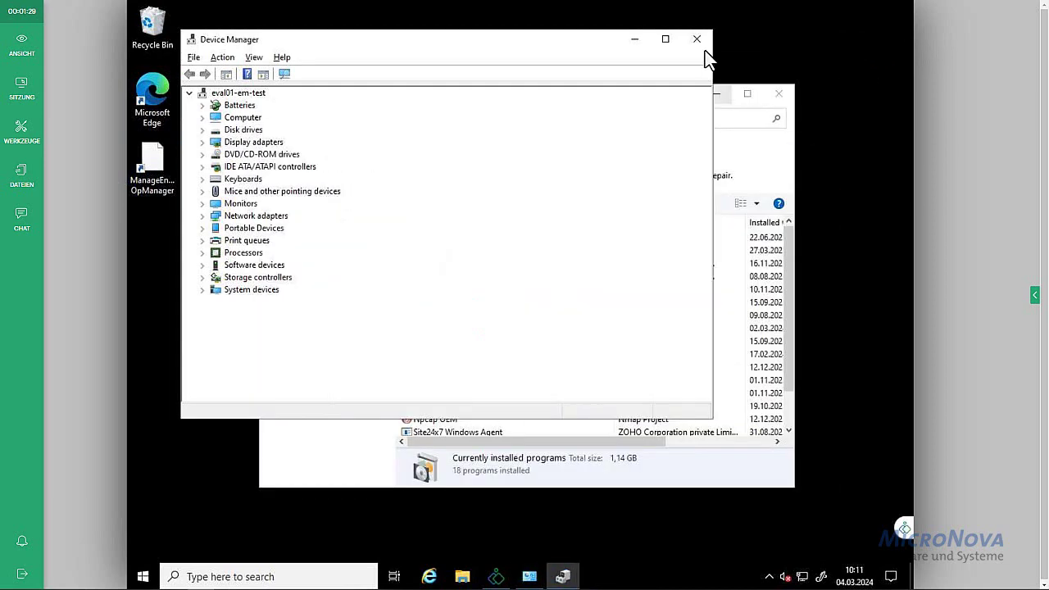
click(696, 39)
click(780, 95)
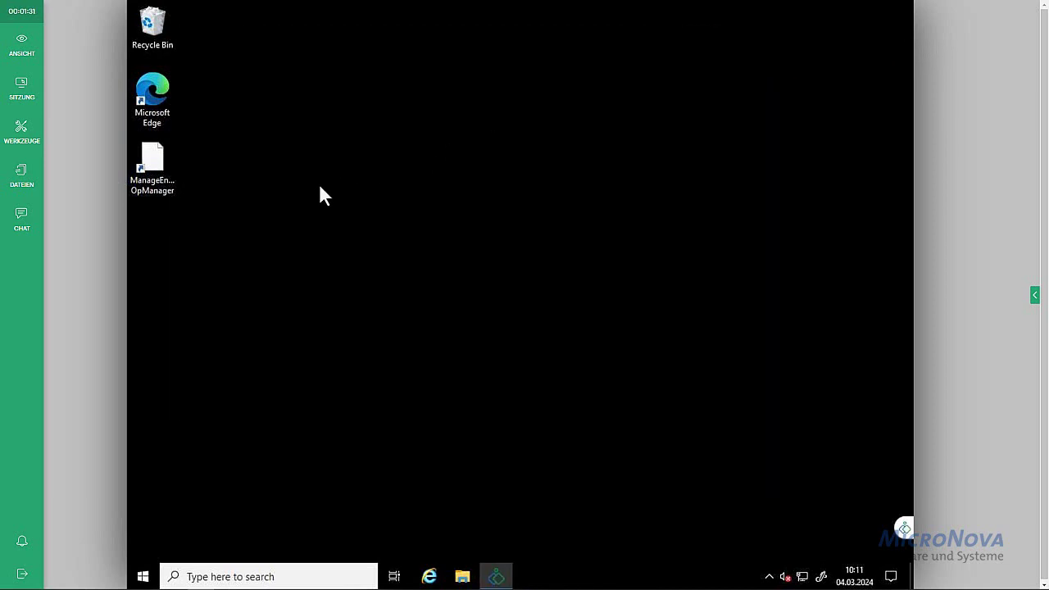
Review the session's administrator tasks and power options, plus the entries for file transfer and chat
click(12, 141)
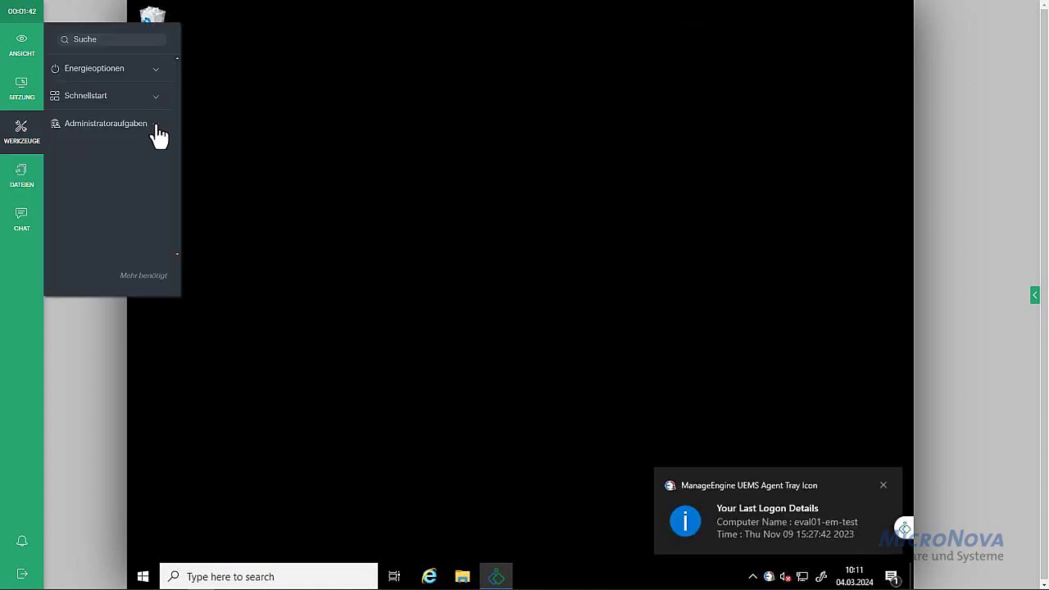
click(157, 132)
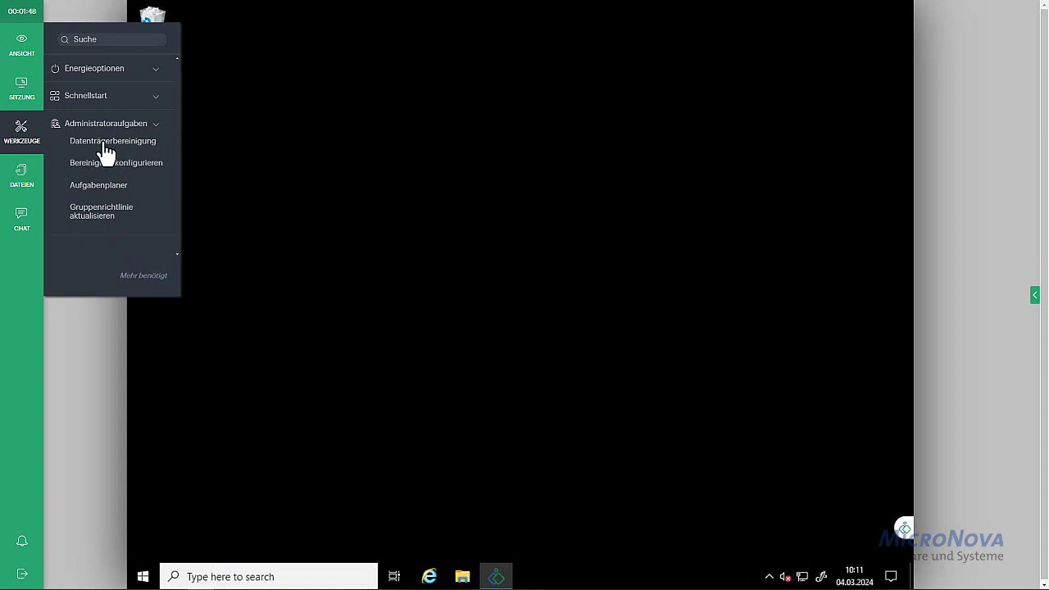
click(154, 72)
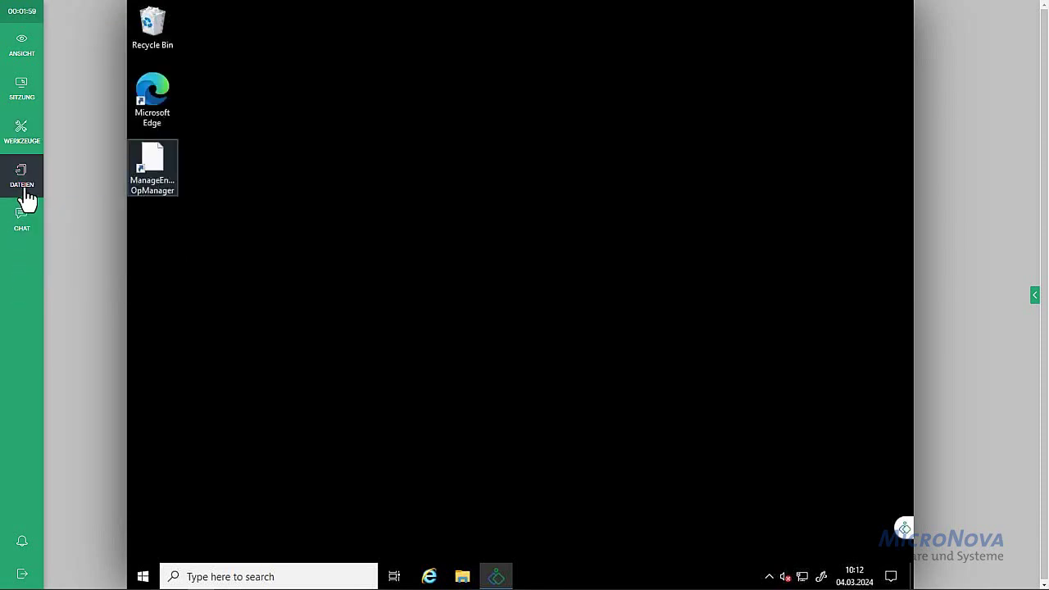
mouse_move(19, 229)
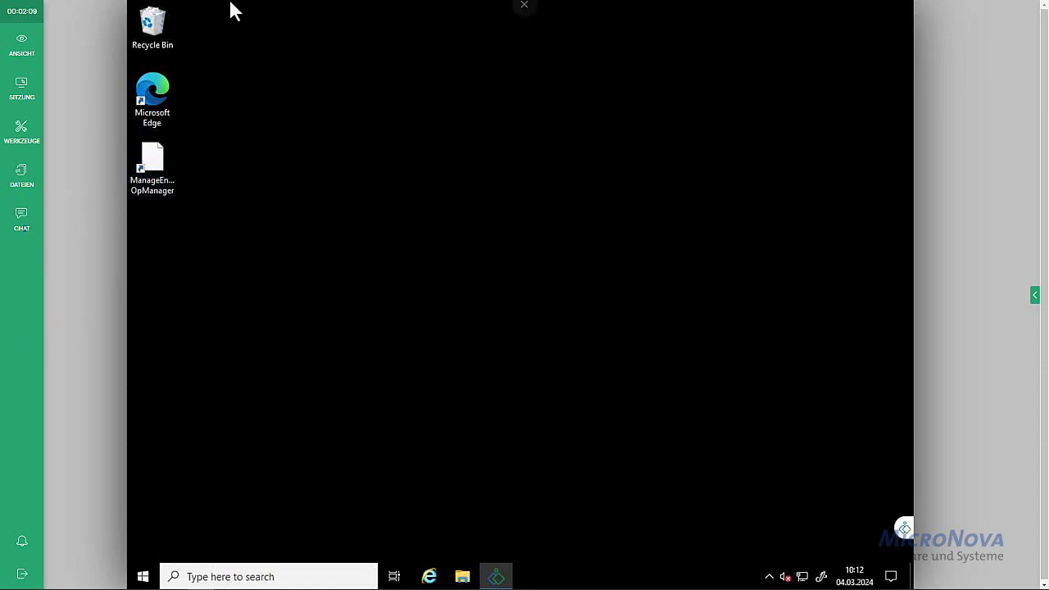
Leave the full-screen session view and show the Remote Control computers page of Endpoint Central in full screen
mouse_move(382, 0)
click(523, 38)
click(269, 11)
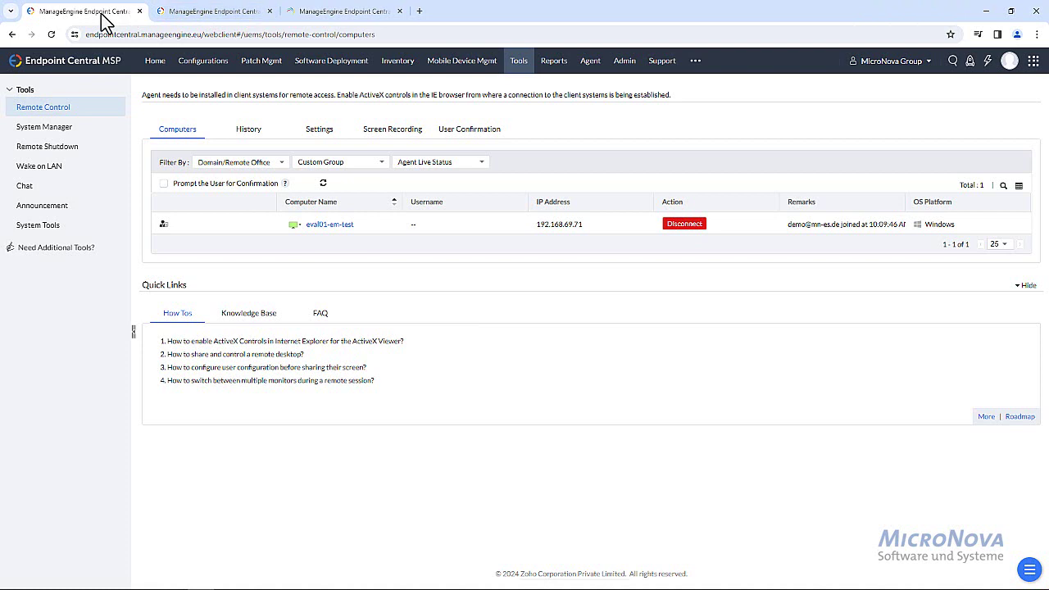
key(F11)
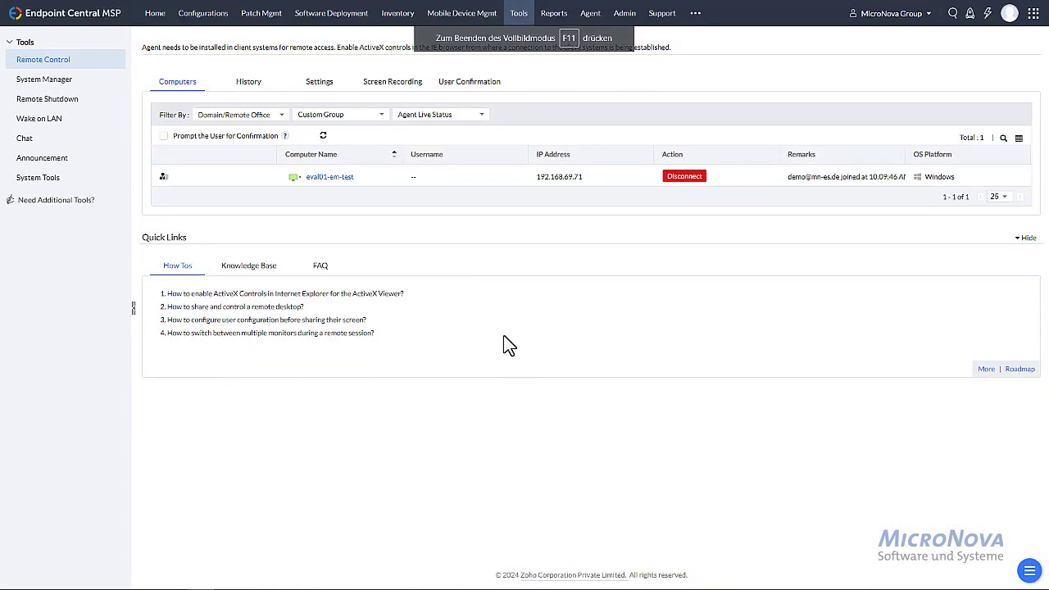
Open the System Manager's Task Manager for eval01-em-test and view its processes and startup programs
click(59, 82)
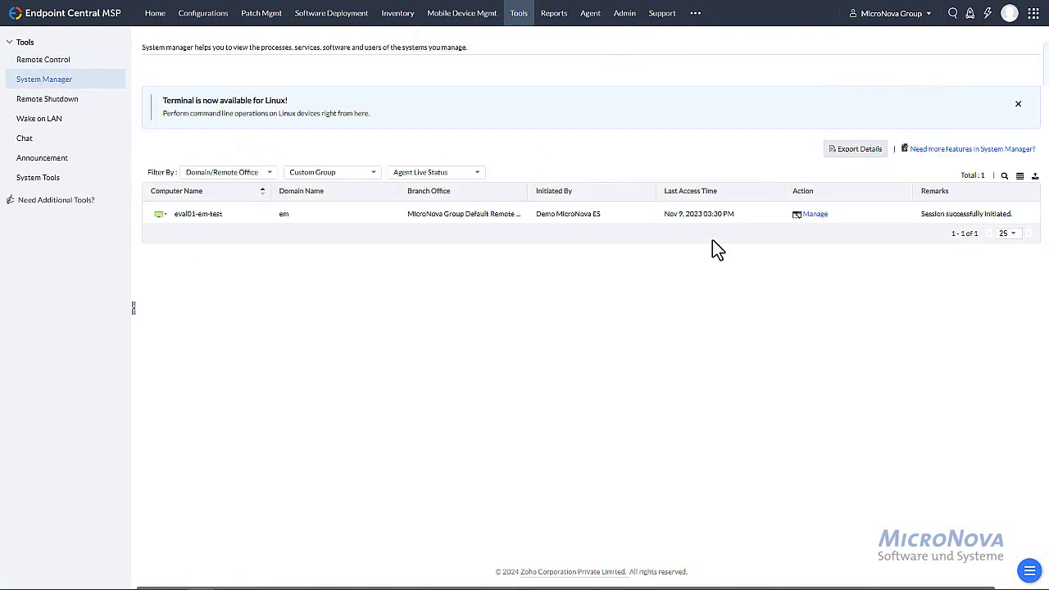
click(811, 216)
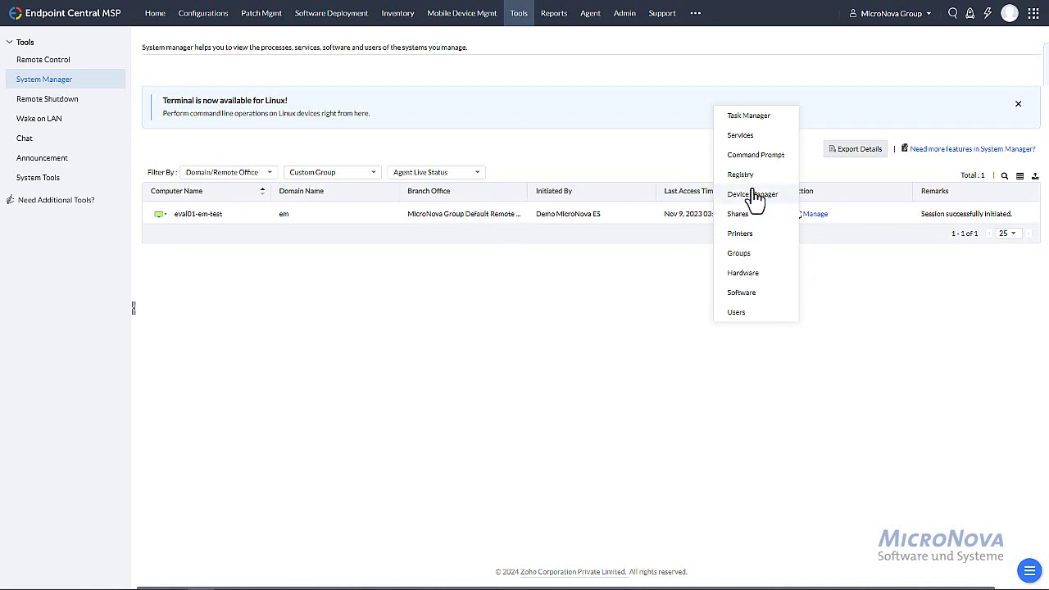
click(750, 119)
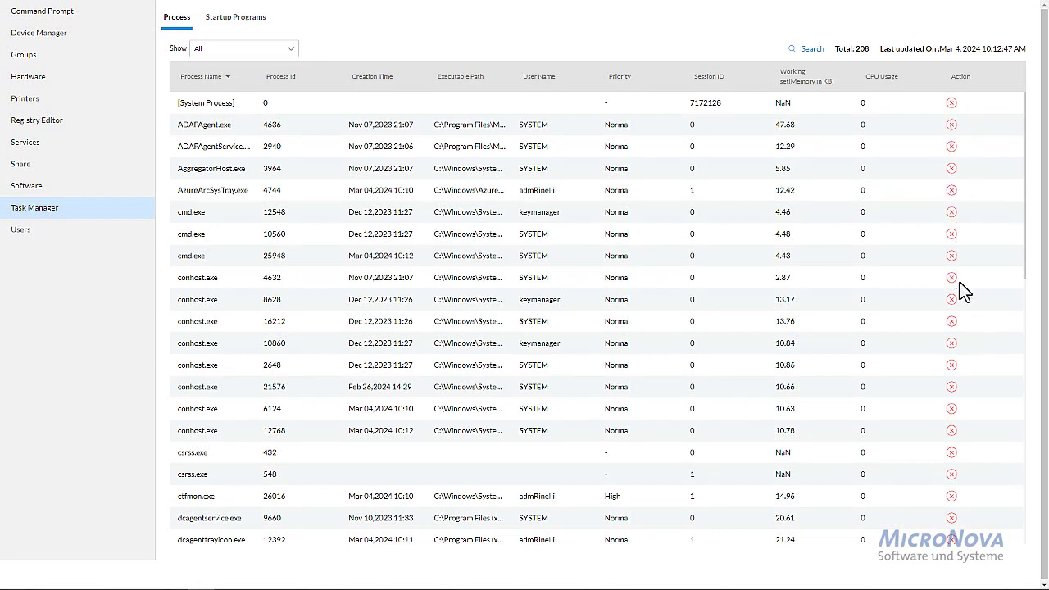
click(236, 22)
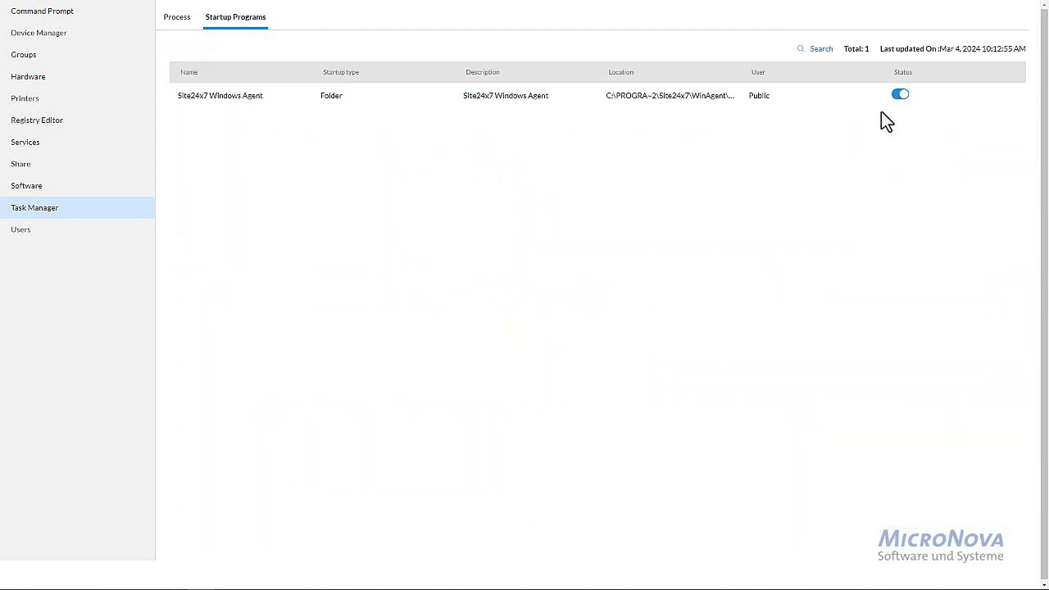
View the System Manager's Command Prompt and PowerShell consoles and the Device Manager overview for the computer
click(50, 16)
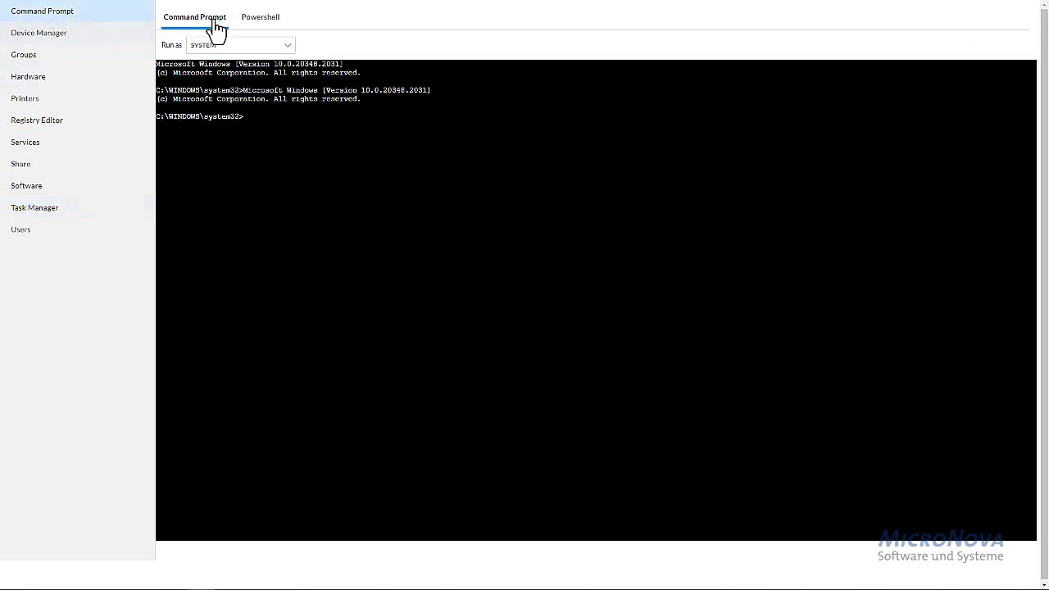
click(263, 27)
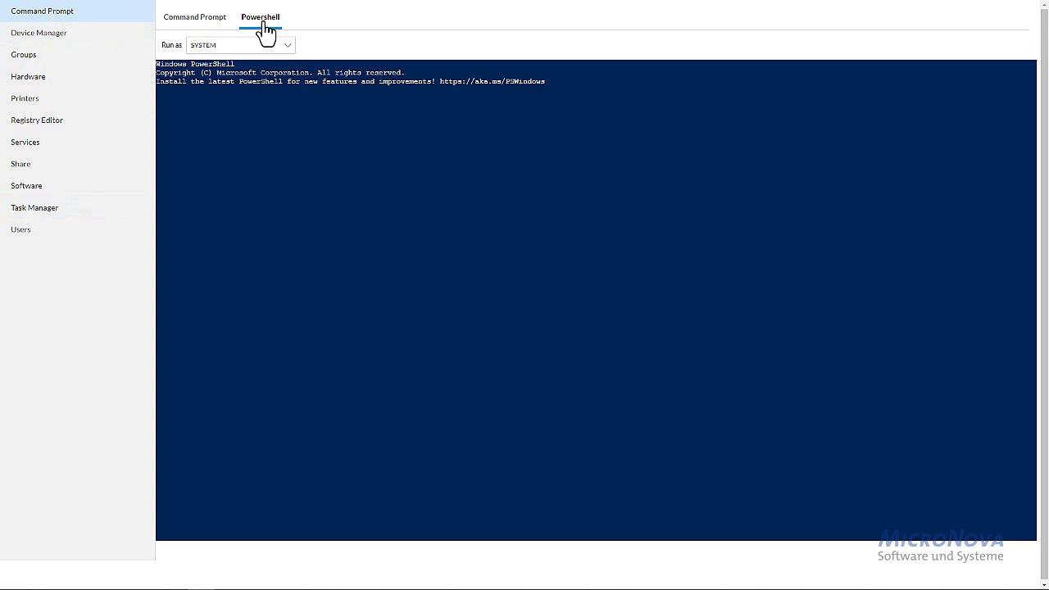
click(41, 35)
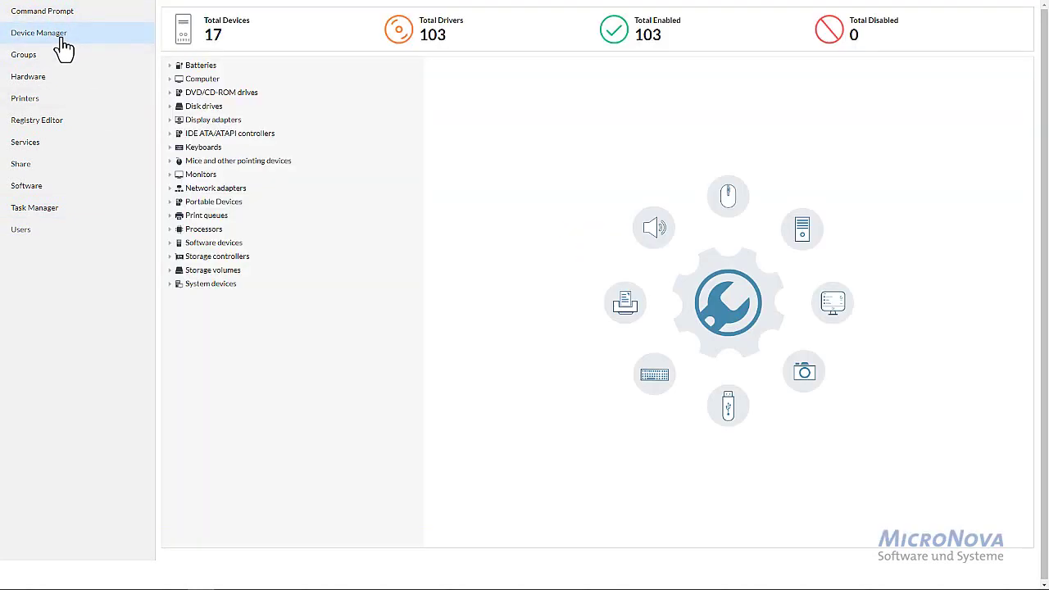
View the computer's local groups, hardware components and printers in the System Manager
click(23, 59)
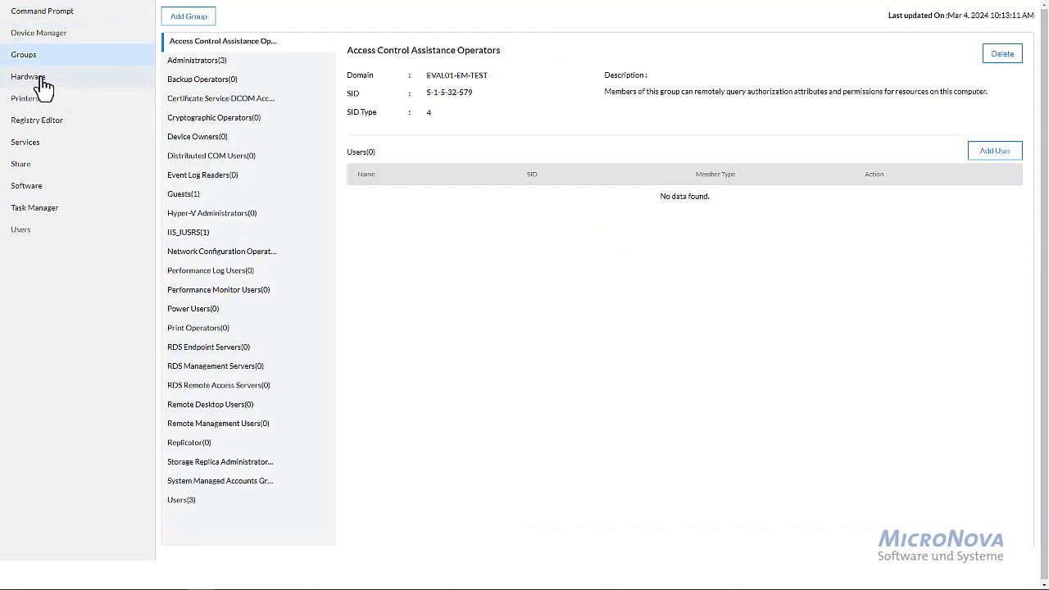
click(44, 82)
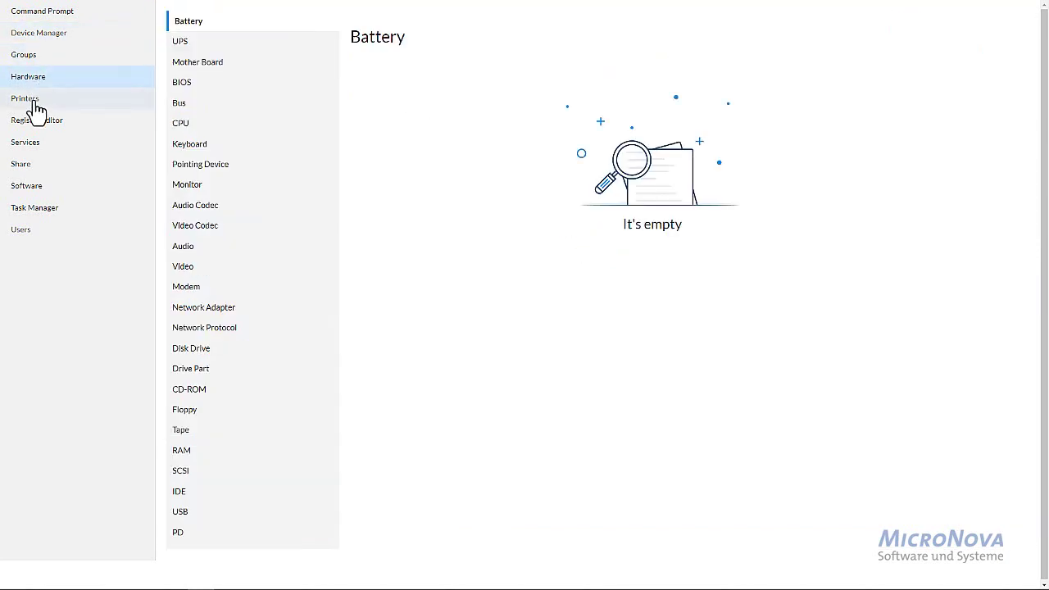
click(33, 102)
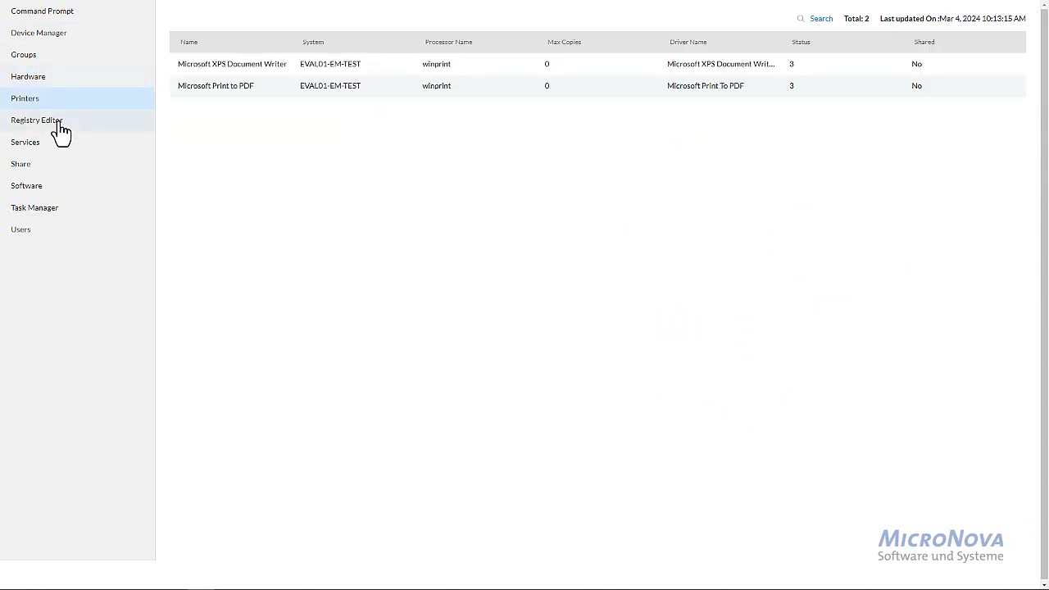
Browse the registry down to HKEY_LOCAL_MACHINE\HARDWARE with its subkeys expanded and view the computer's services list
click(59, 123)
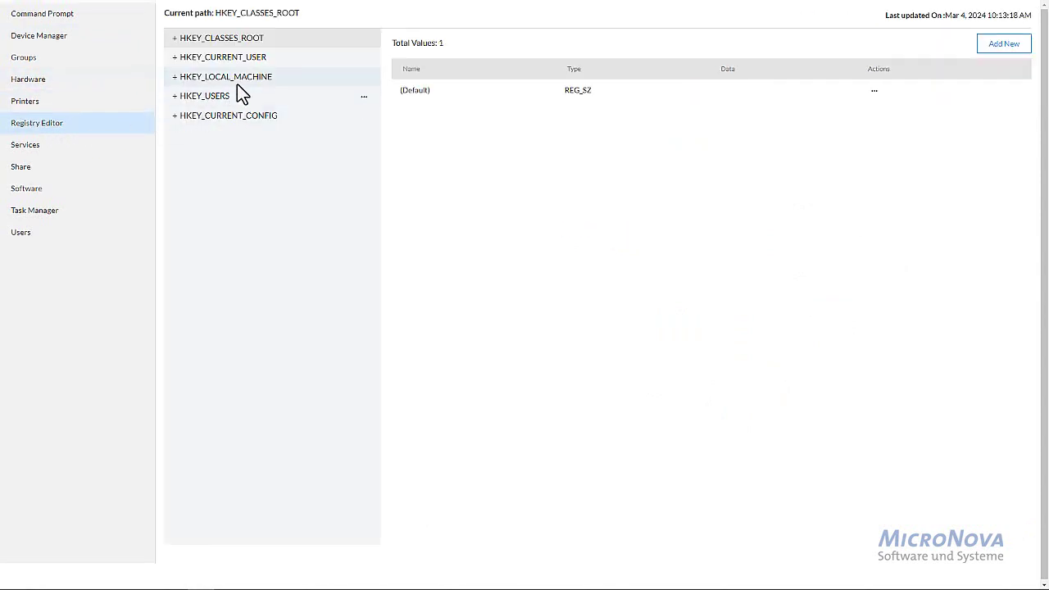
click(175, 78)
click(205, 120)
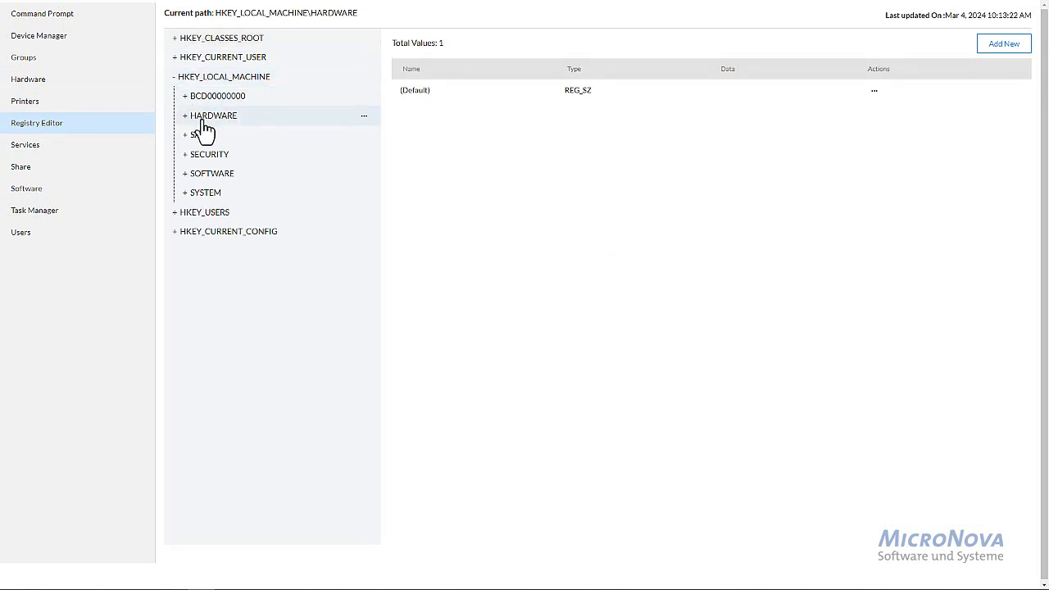
click(185, 116)
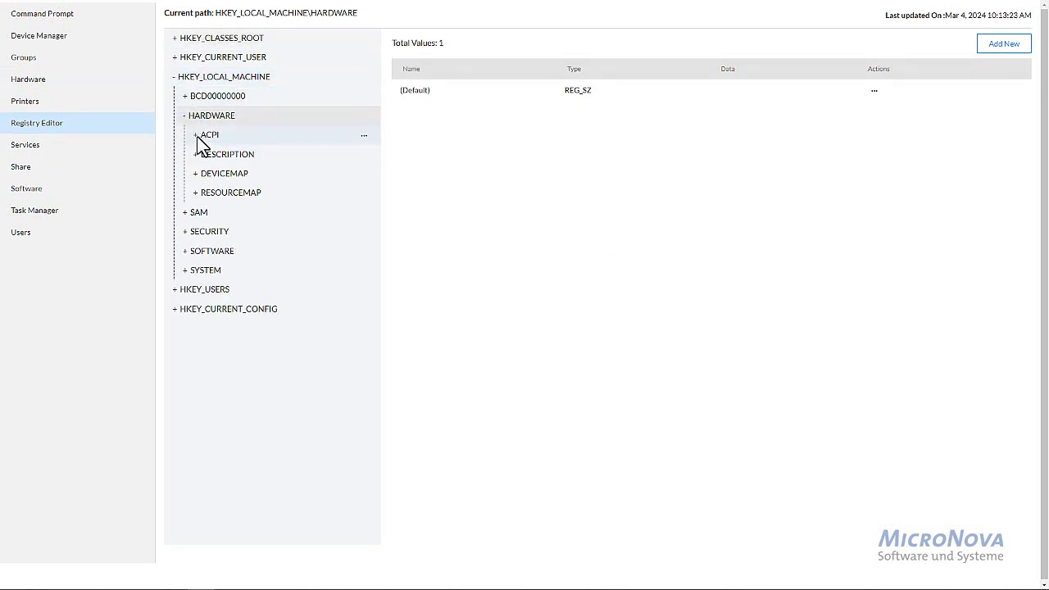
click(53, 145)
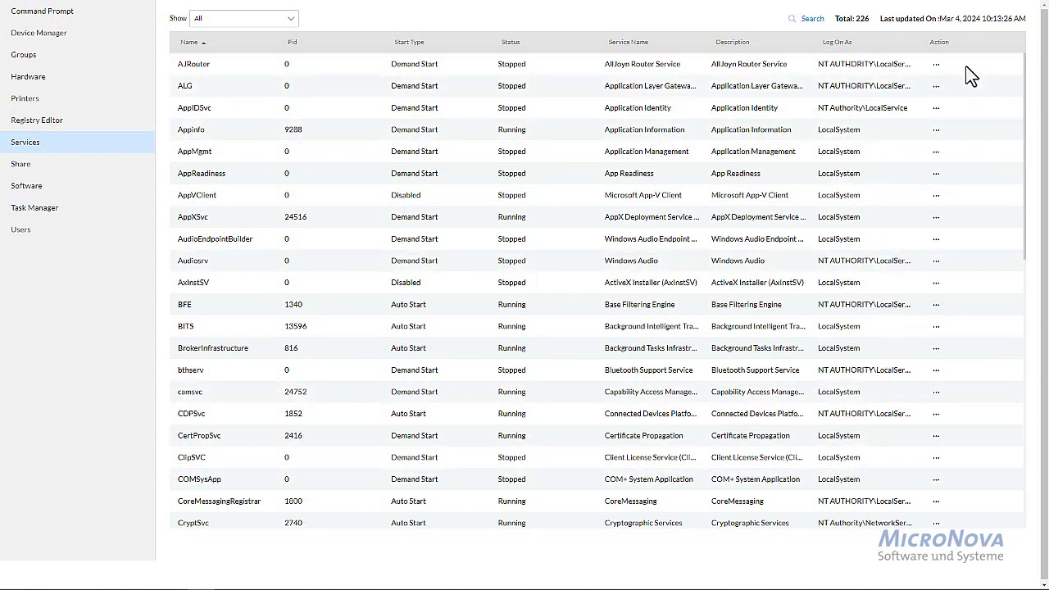
Check the actions available for the AJRouter service and view the computer's network shares
click(935, 65)
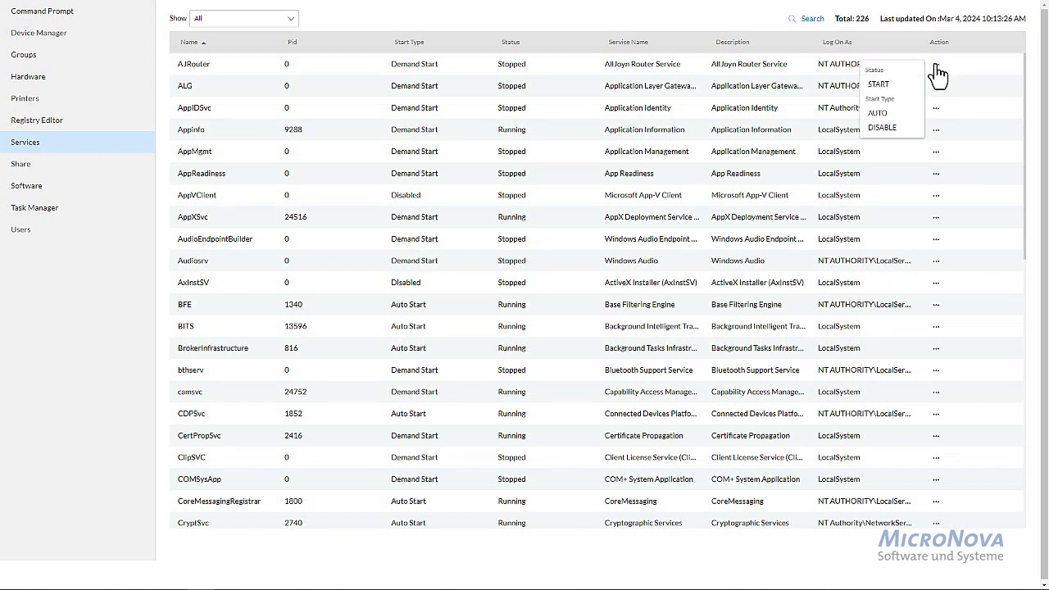
click(938, 158)
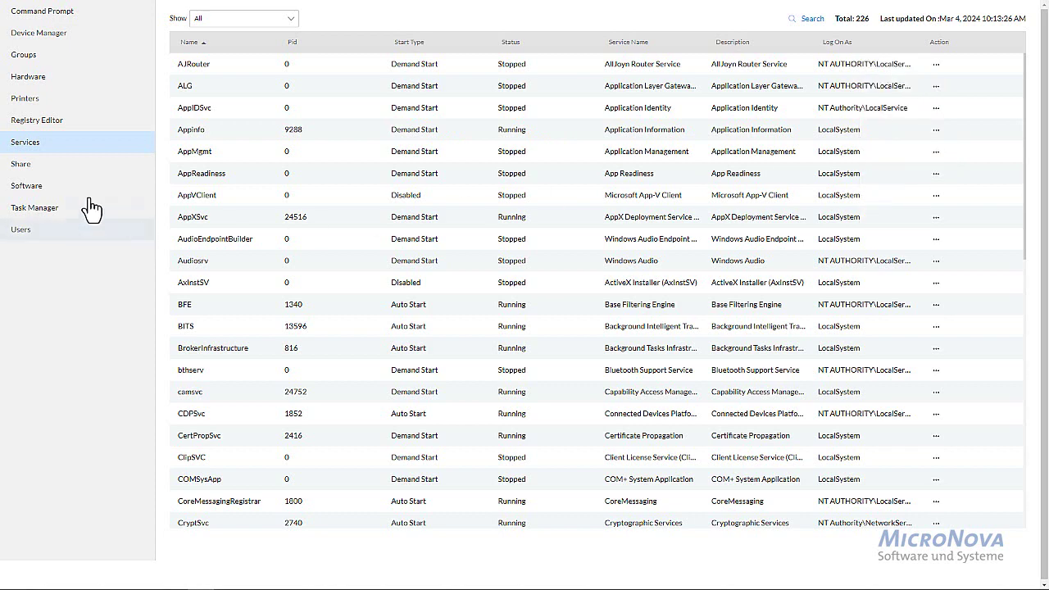
click(39, 168)
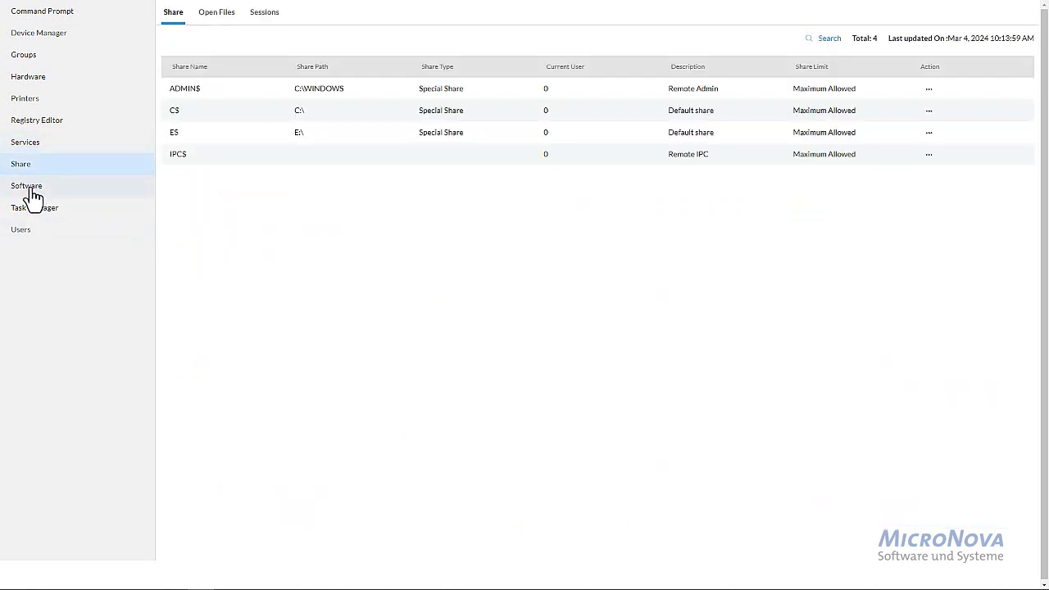
View the computer's installed software, running processes and user accounts, and leave the System Manager session
click(33, 190)
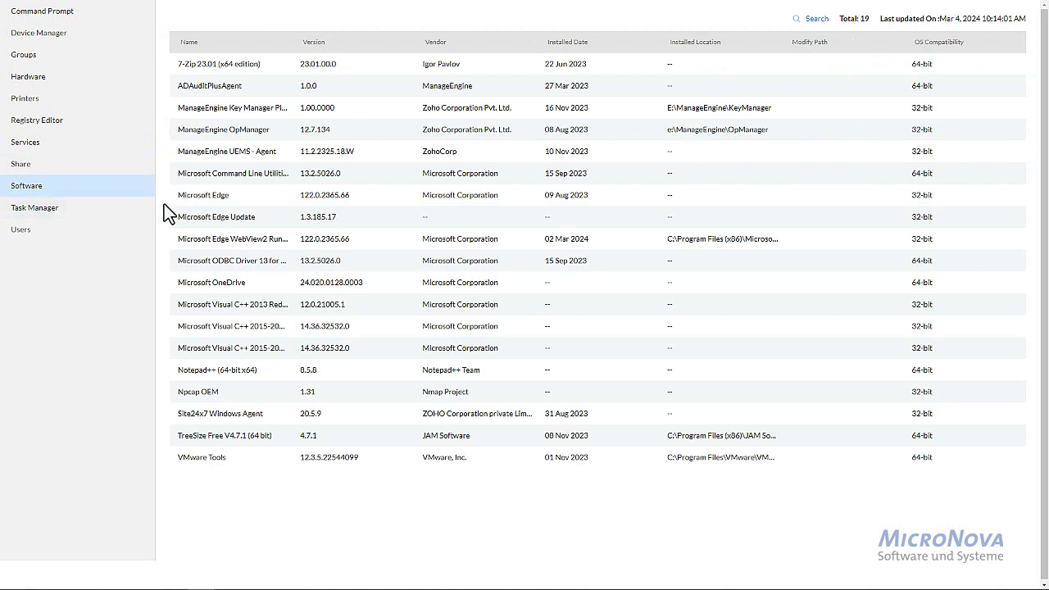
click(39, 211)
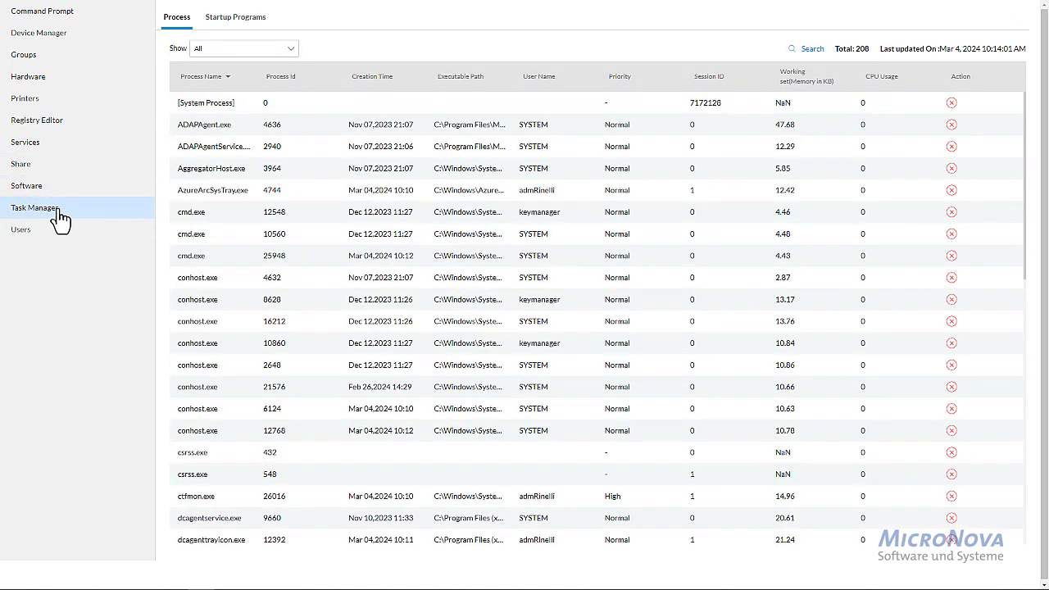
click(36, 236)
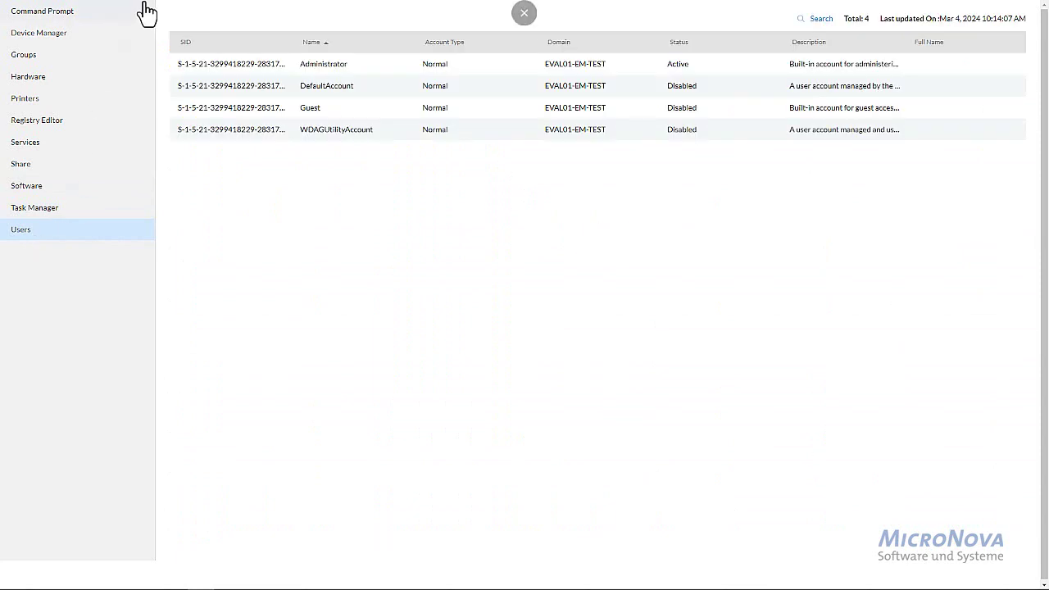
click(524, 39)
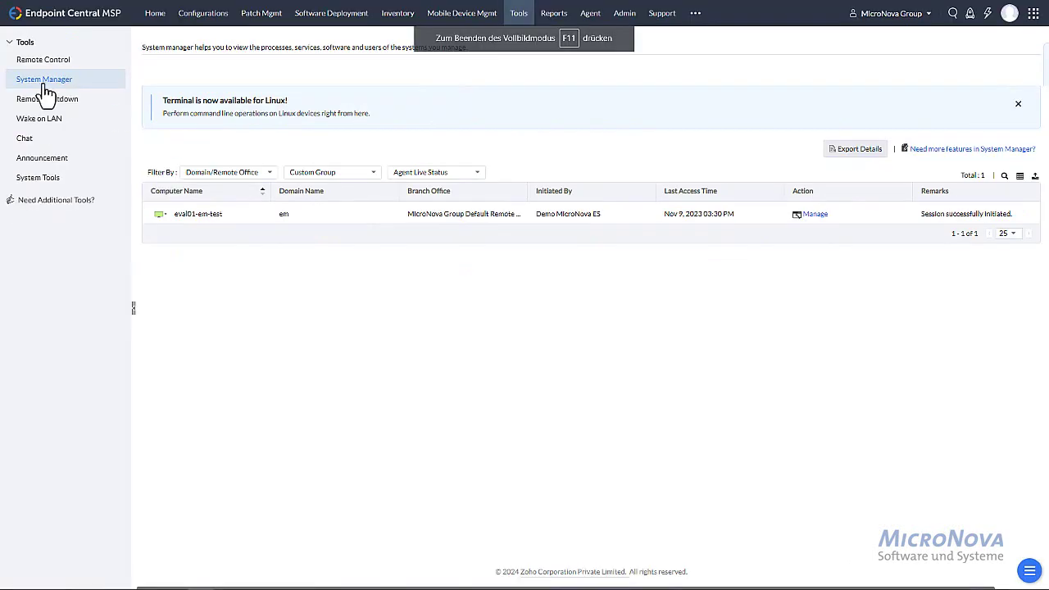
View Remote Shutdown with its additional power actions, the Wake on LAN tool and the Chat tool
click(47, 102)
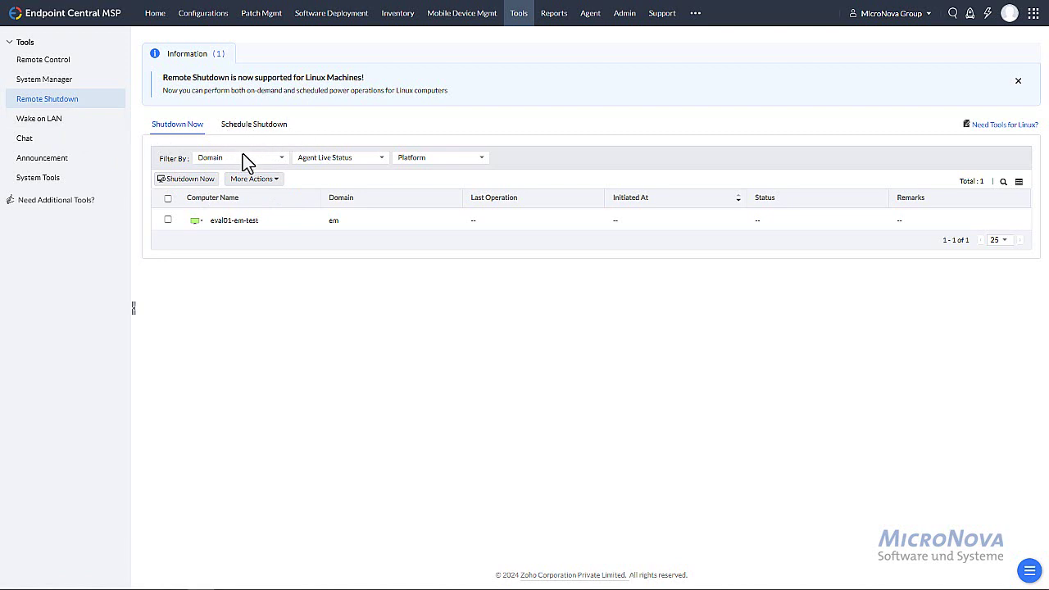
click(276, 181)
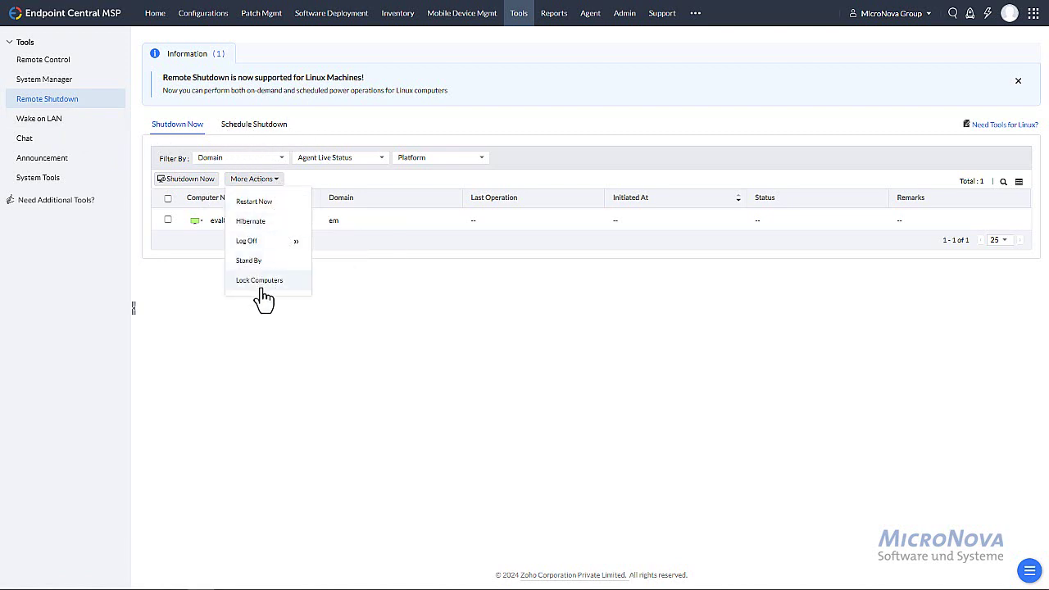
click(70, 127)
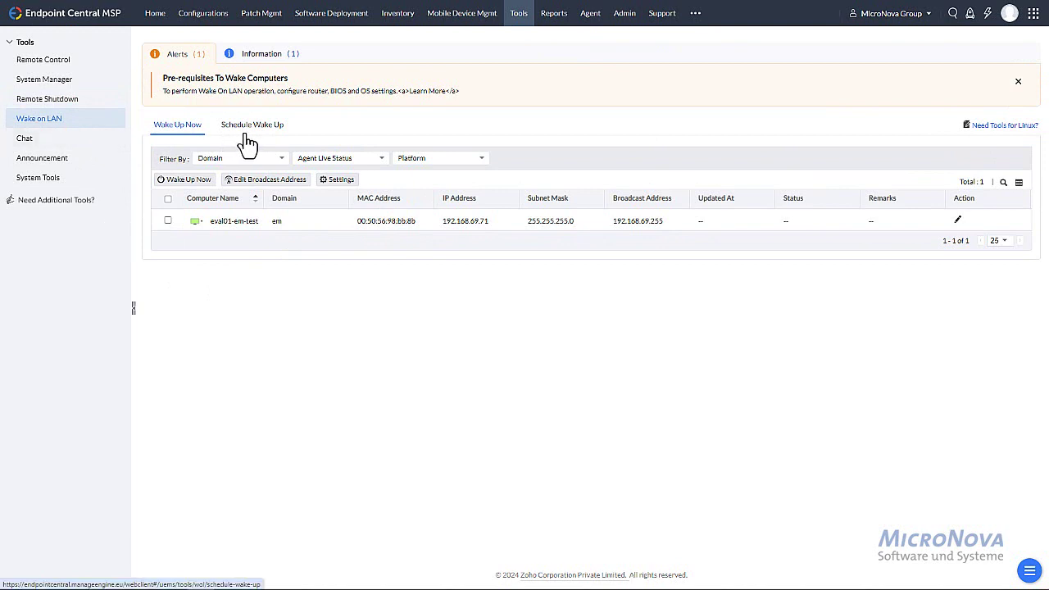
click(32, 139)
Start a new announcement for computers and set its frequency to Multiple Times
click(40, 162)
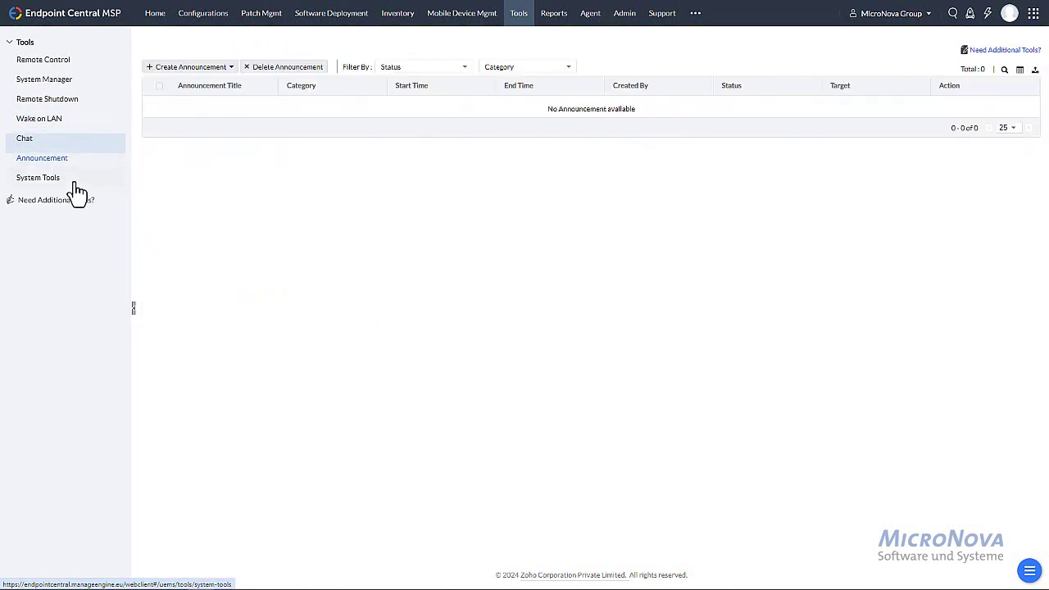
click(230, 67)
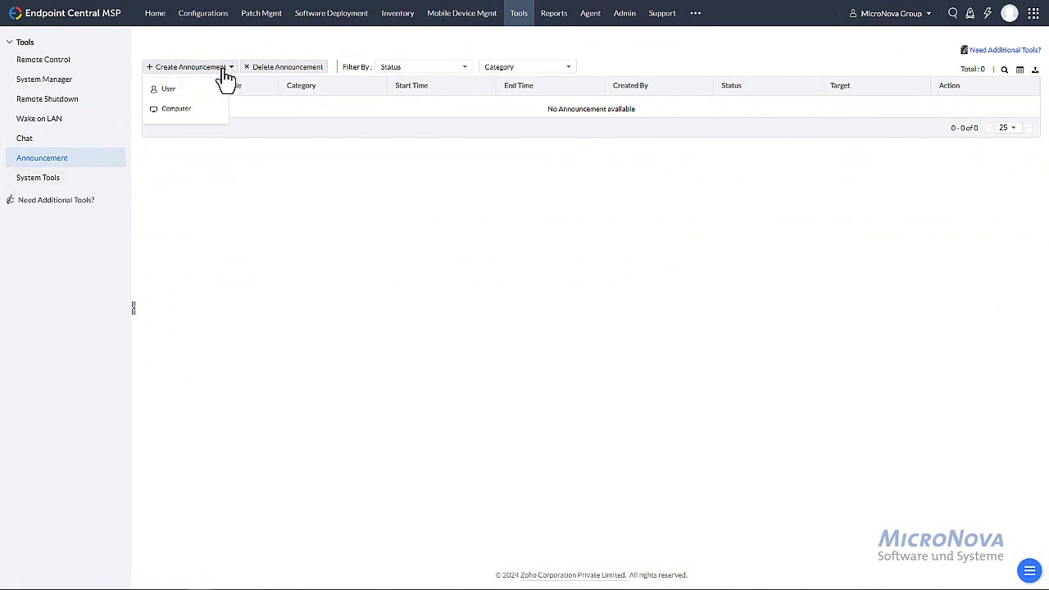
click(176, 113)
click(455, 172)
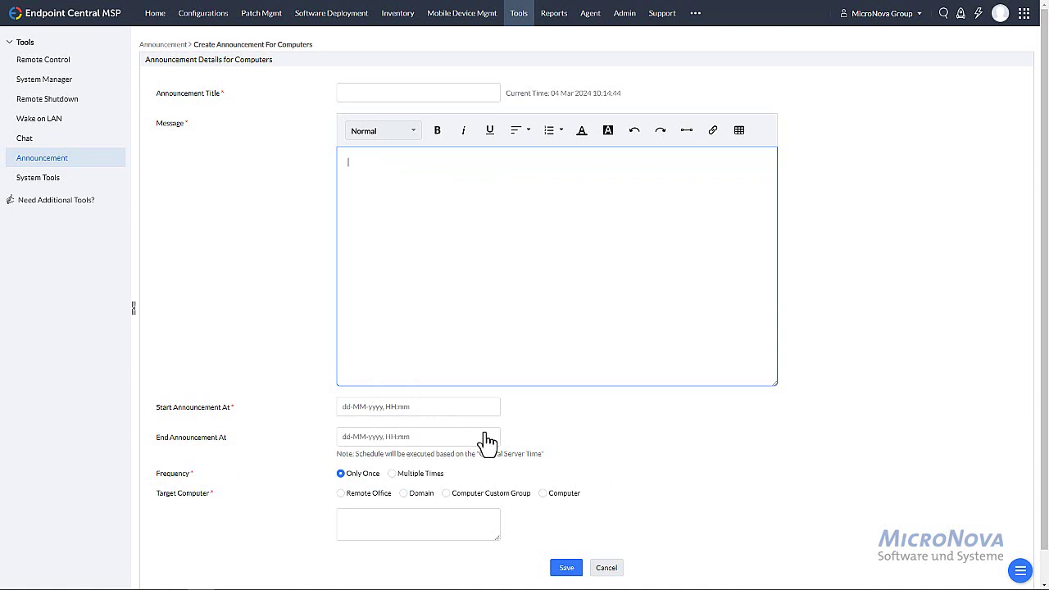
click(397, 475)
scroll(281, 469, down, 1)
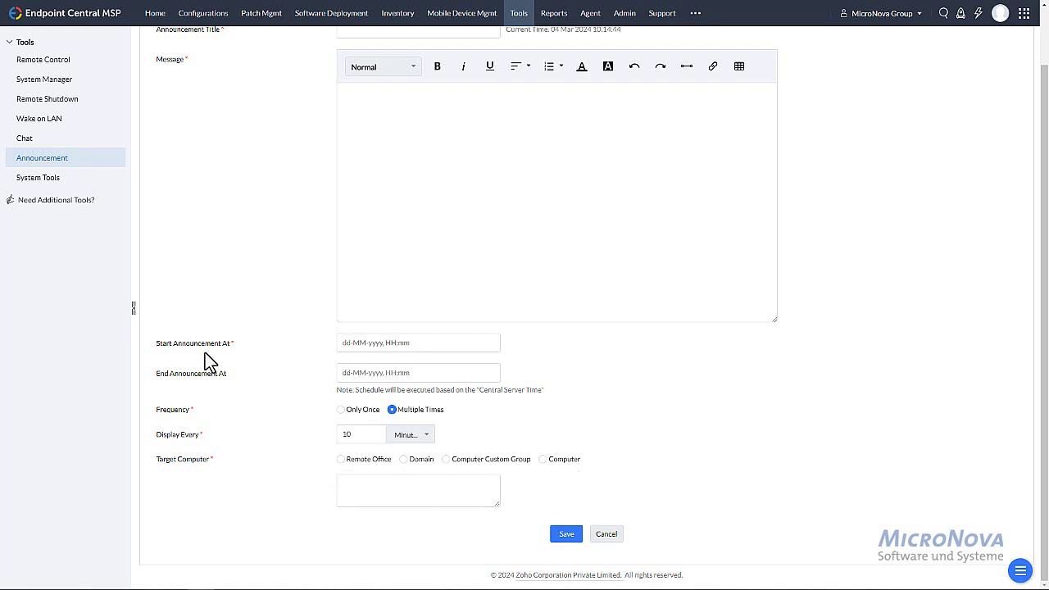
Start a new System Tools task, add Disk Cleanup to it and review the cleanup options
click(46, 179)
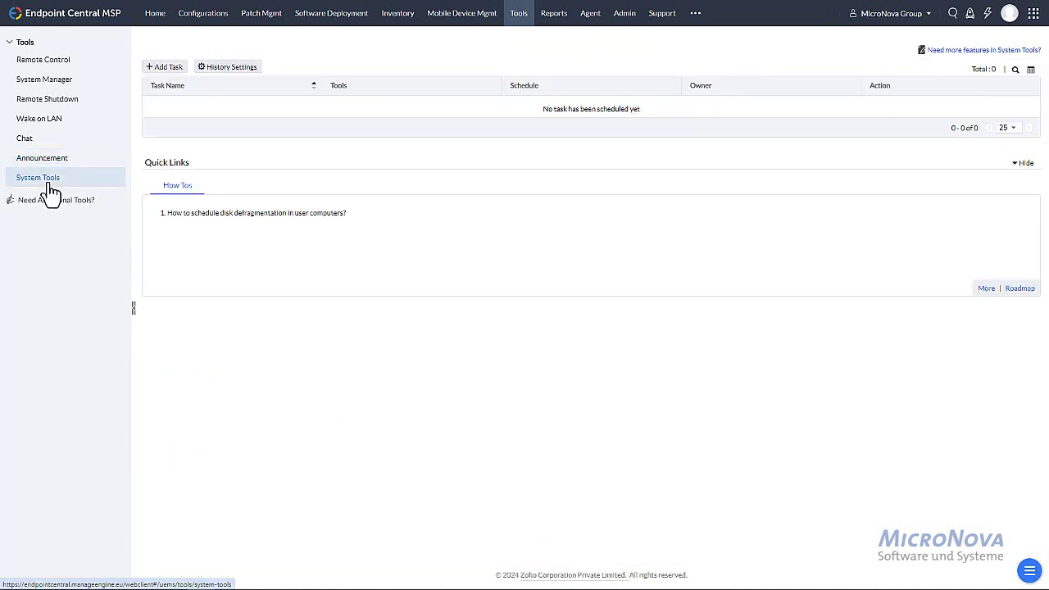
click(164, 67)
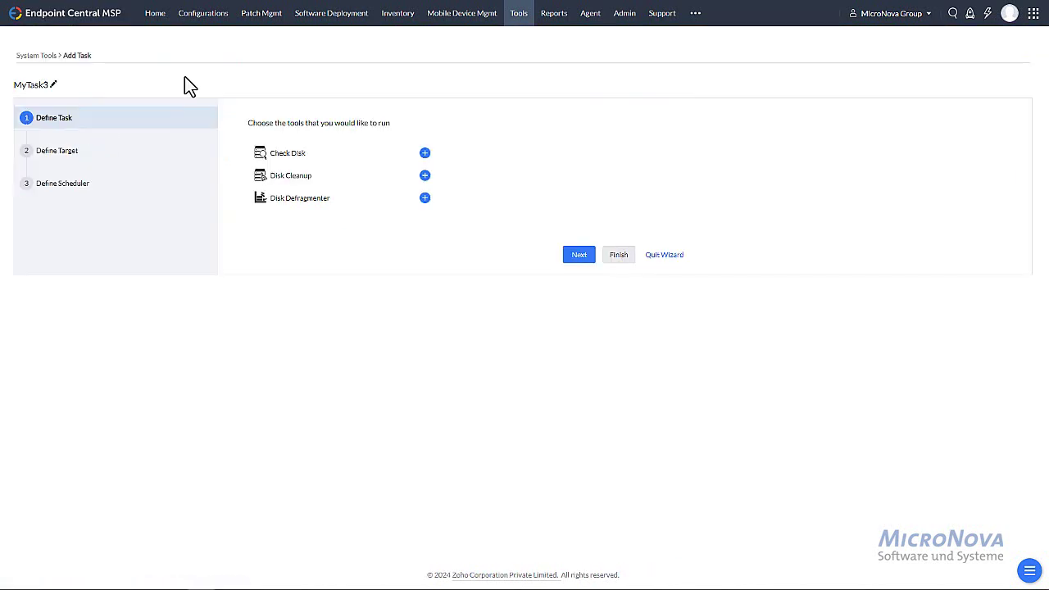
click(424, 175)
click(86, 154)
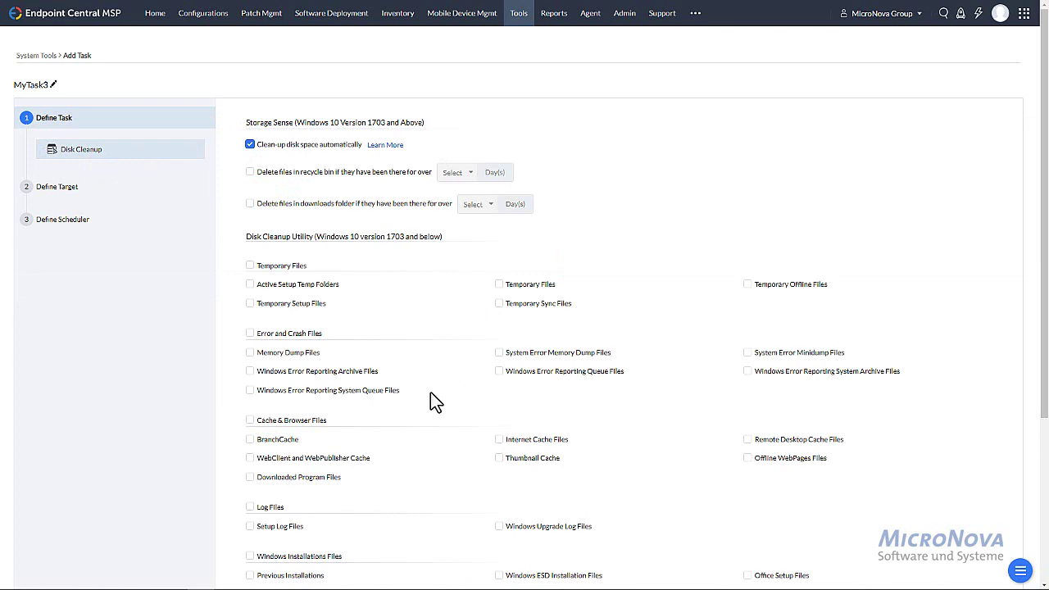
scroll(432, 402, down, 5)
scroll(434, 404, up, 3)
Leave the task wizard and view the available Inventory Reports in the Reports section
click(520, 16)
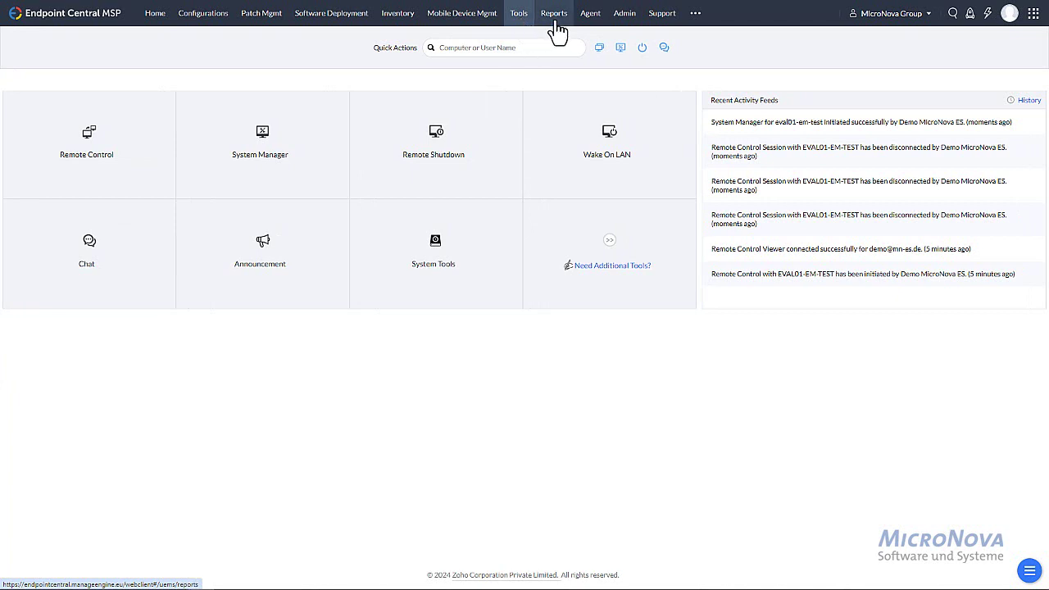
click(555, 20)
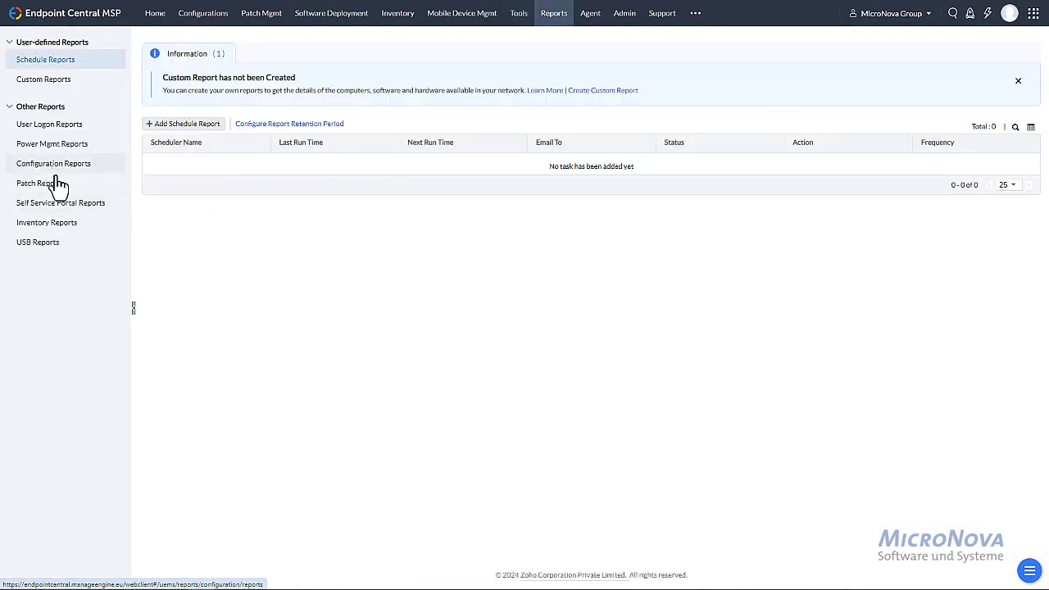
click(64, 226)
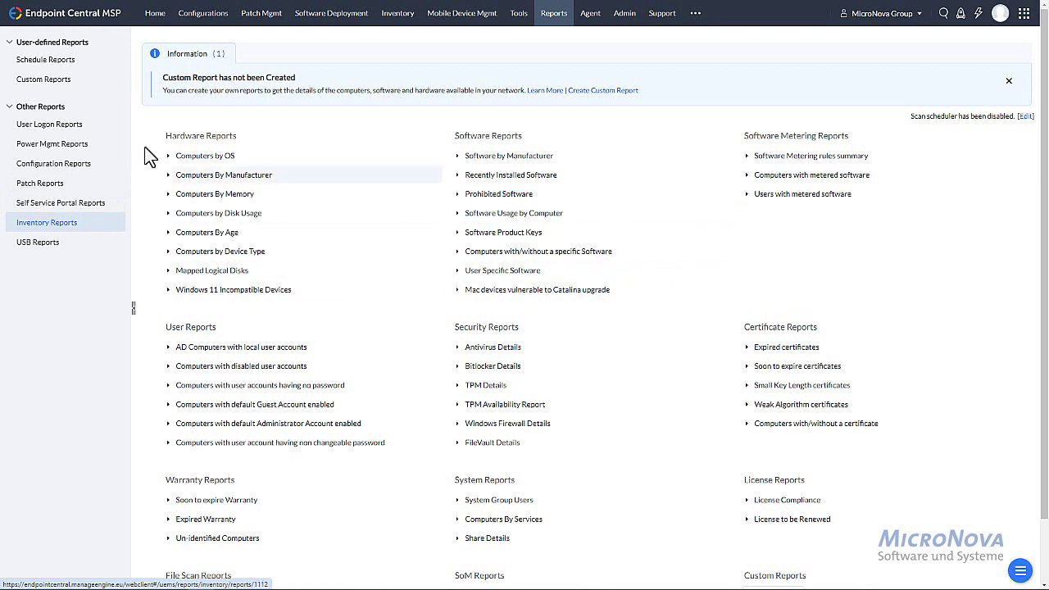
Open a new scheduled report, expand Patch Reports and view the filter criteria for Missing Patches
click(56, 66)
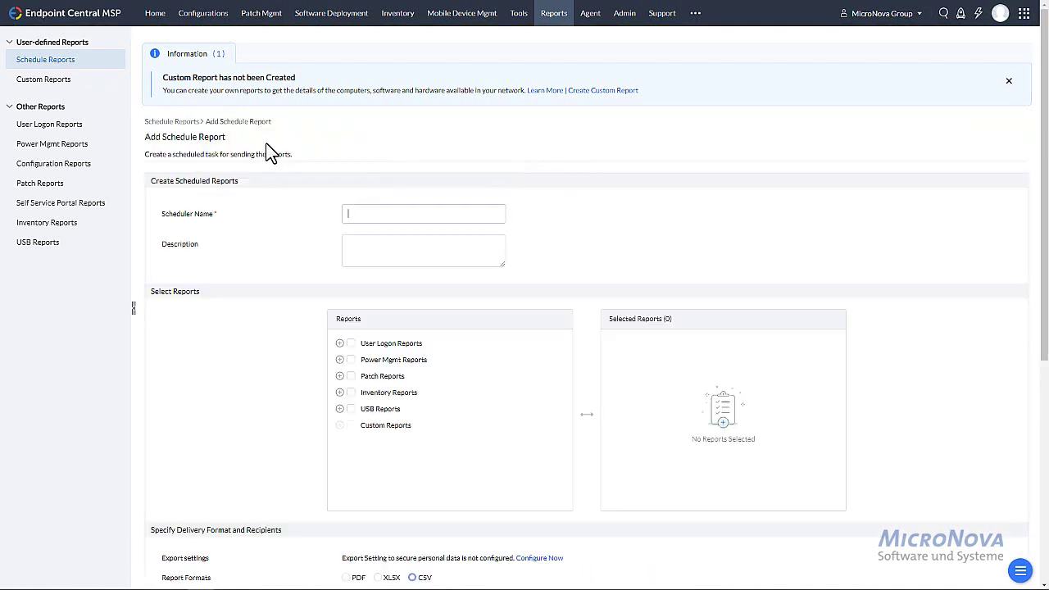
click(341, 376)
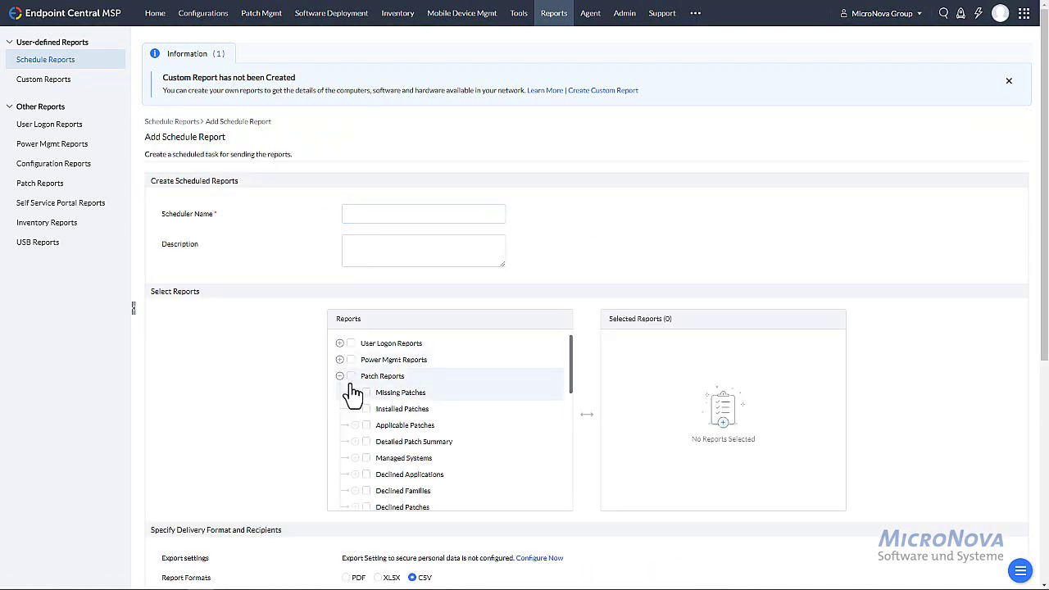
click(434, 394)
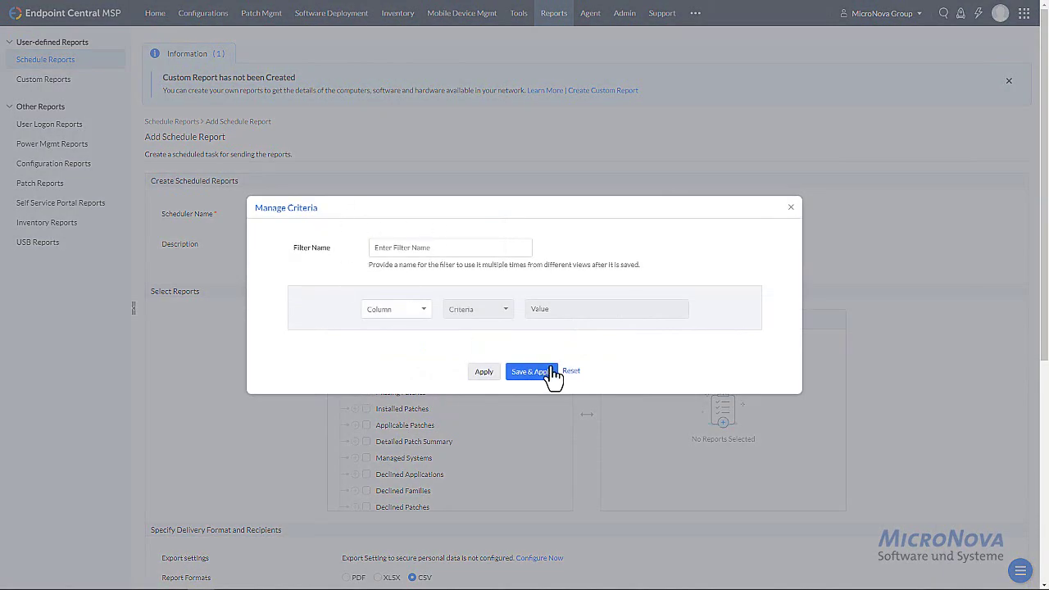
click(790, 211)
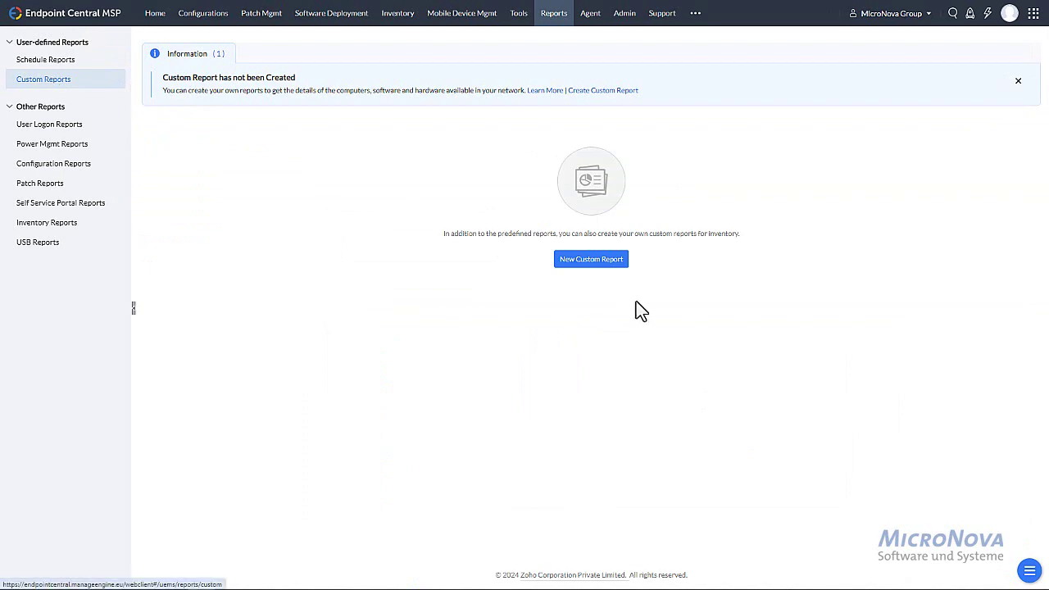
Open a new custom report and review its sub-module, criteria and column options
click(600, 261)
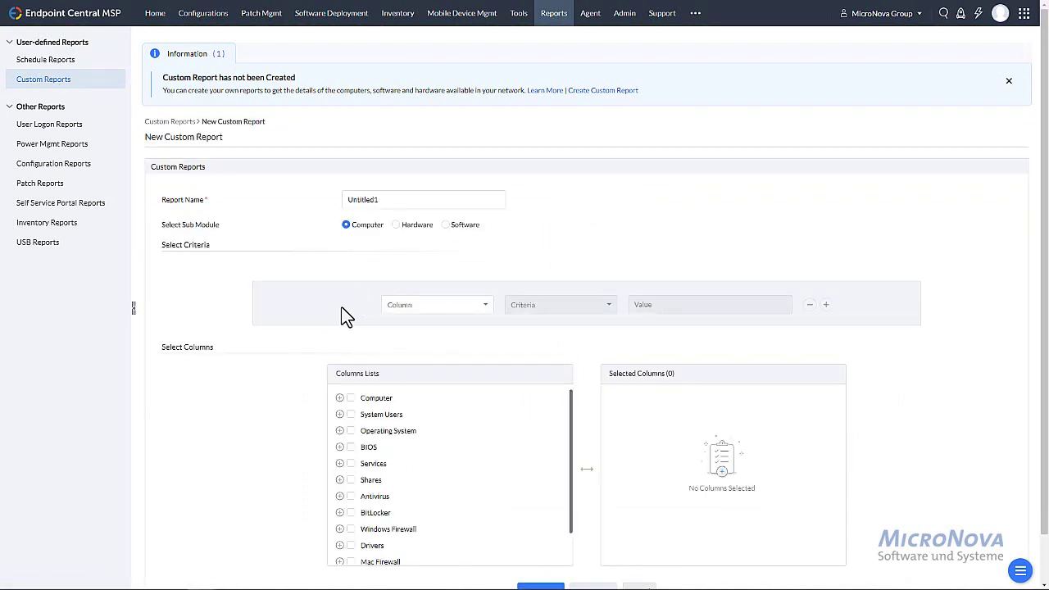
scroll(305, 330, down, 1)
scroll(309, 336, up, 1)
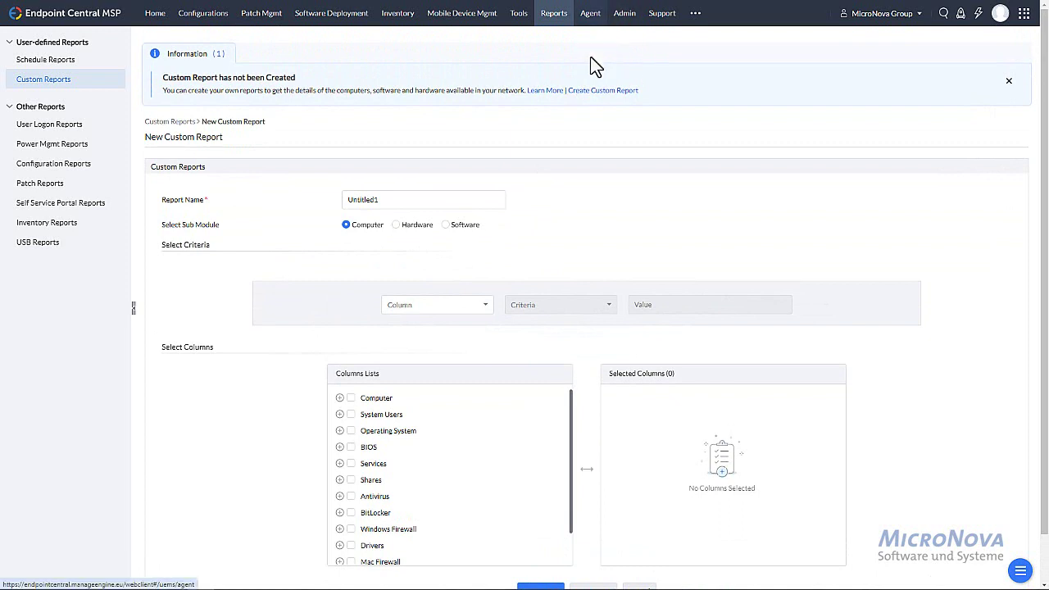
Open the Agent section and view its remote offices and managed computers
click(592, 15)
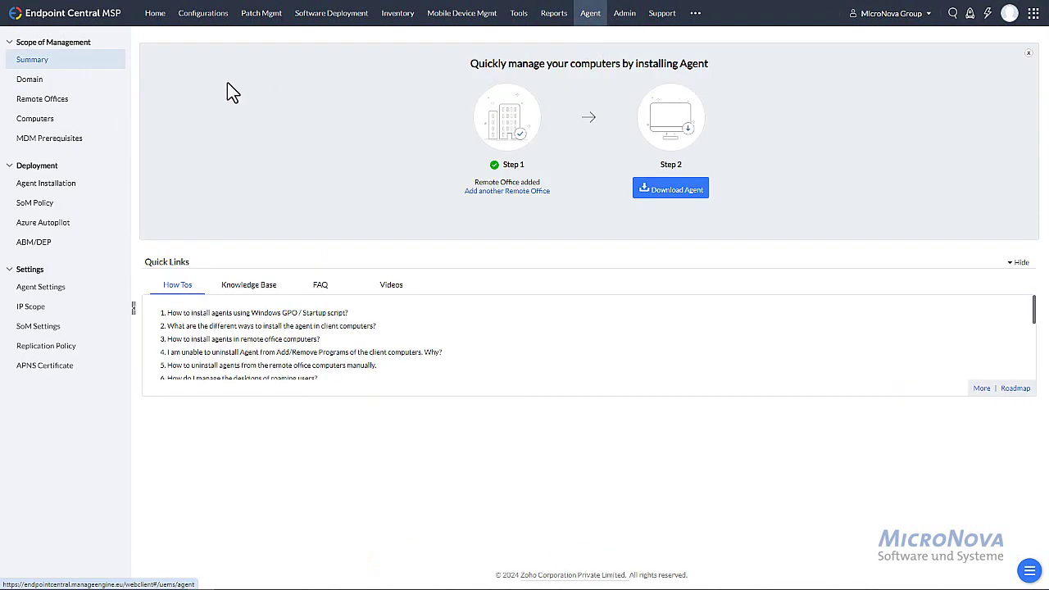
click(69, 100)
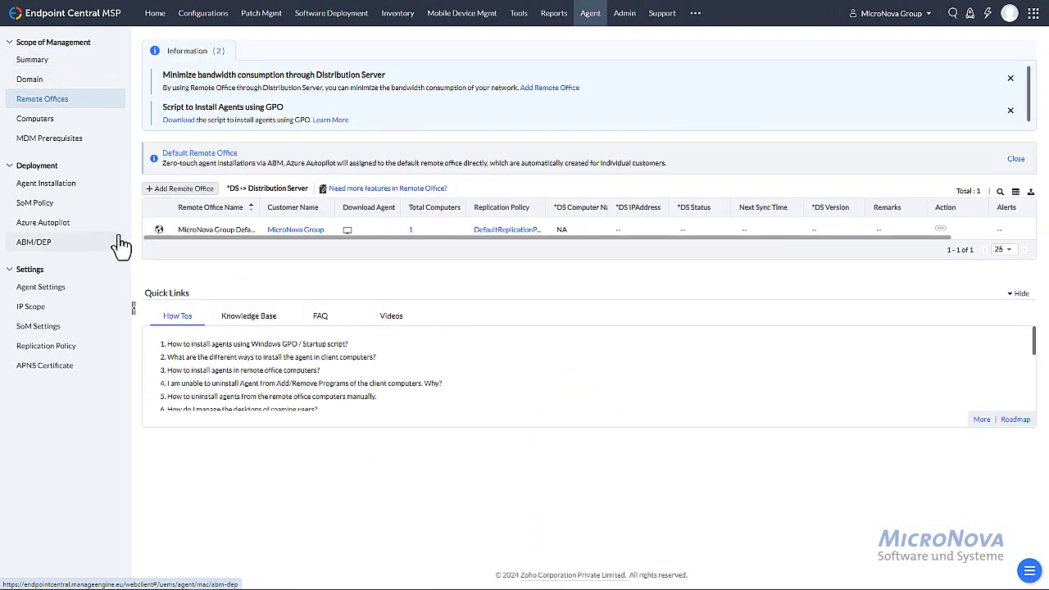
click(49, 123)
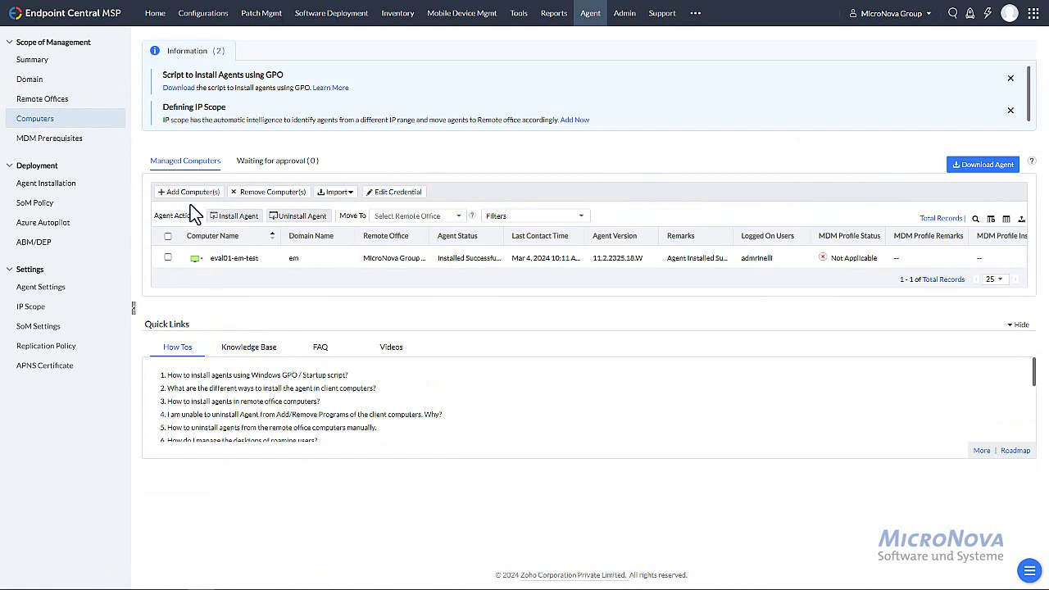
Open the dialog for adding computers, check its domain selection and close it without adding any
click(196, 197)
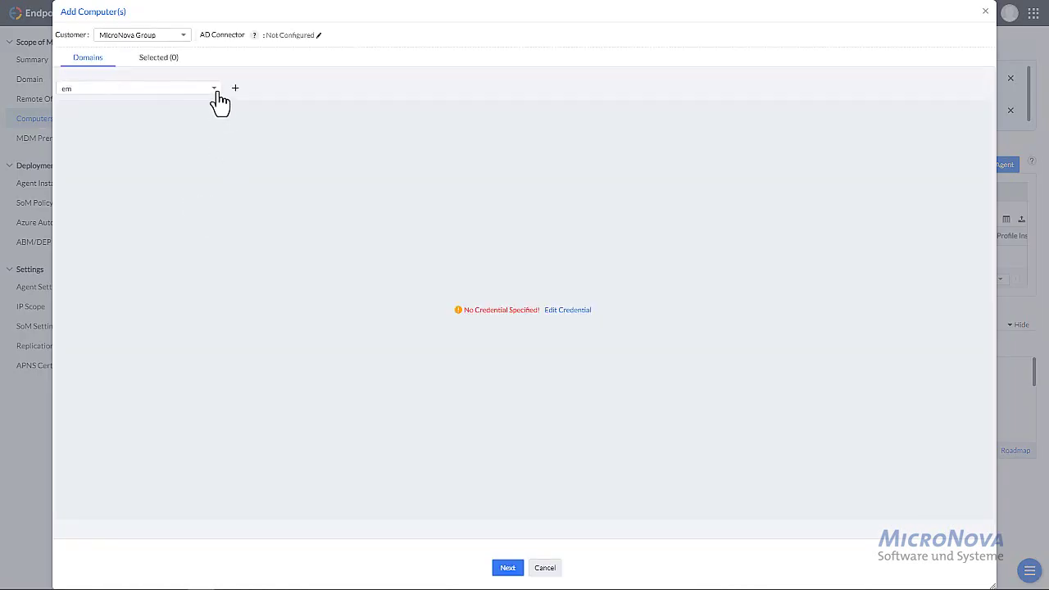
click(218, 91)
click(218, 92)
key(Escape)
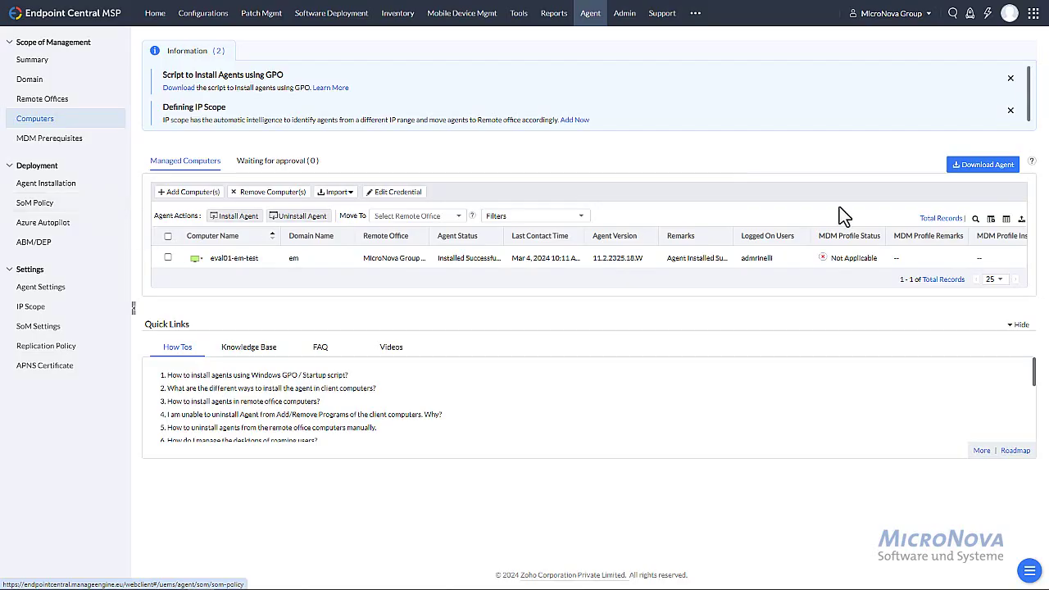
View the agent download's remote office, install type and platform options and close the dialog without downloading
click(981, 171)
click(628, 244)
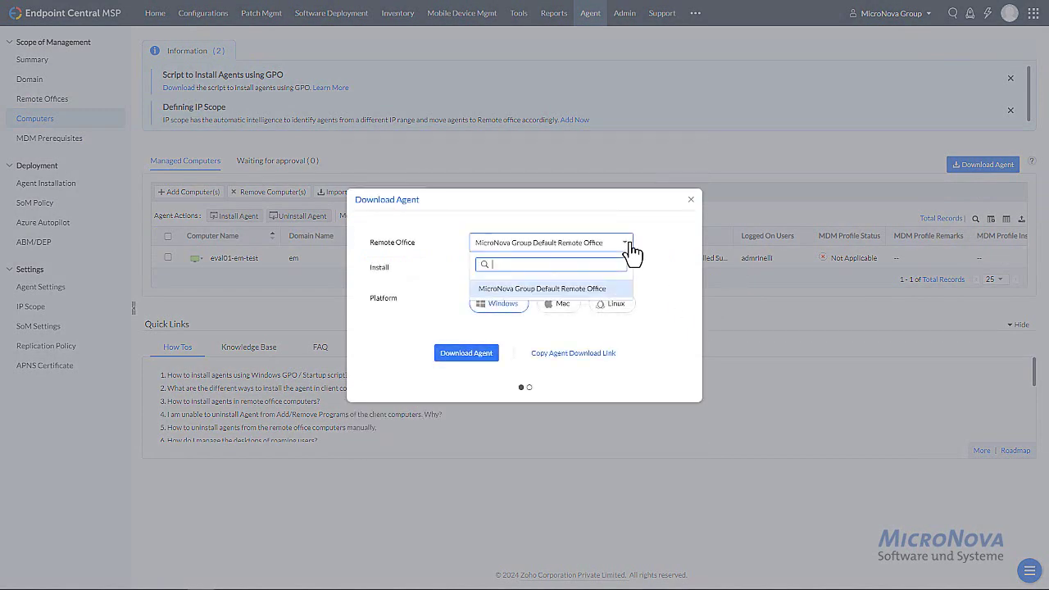
click(628, 206)
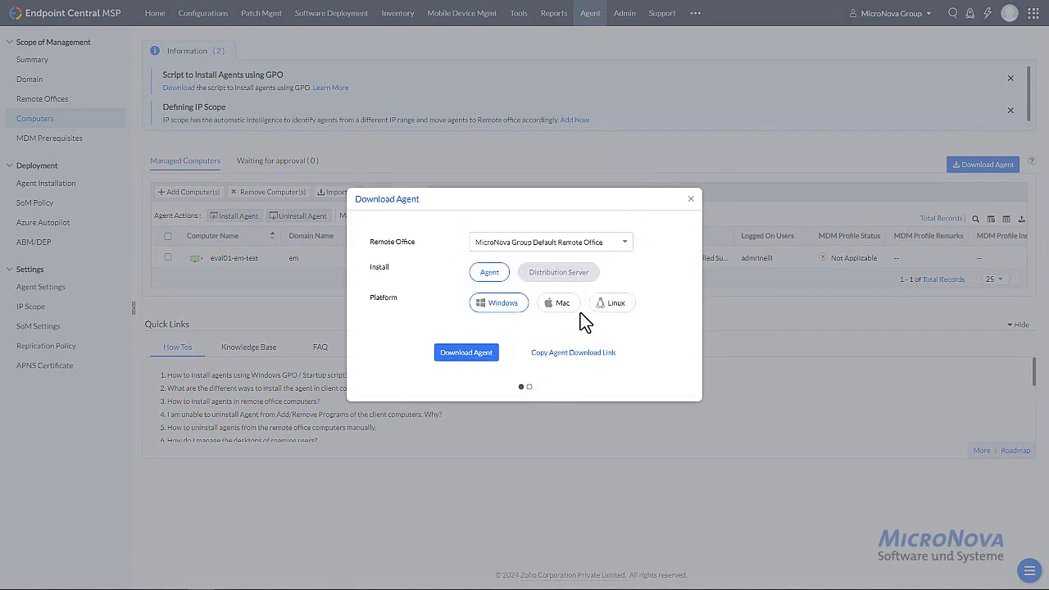
click(691, 200)
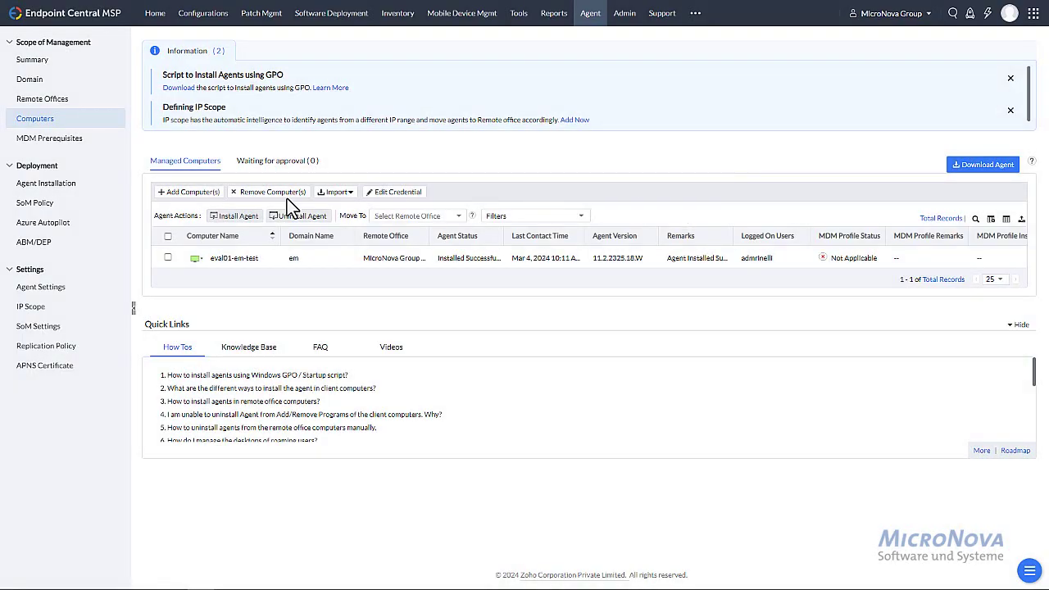
View the agent installation methods using Active Directory and the other methods
click(66, 199)
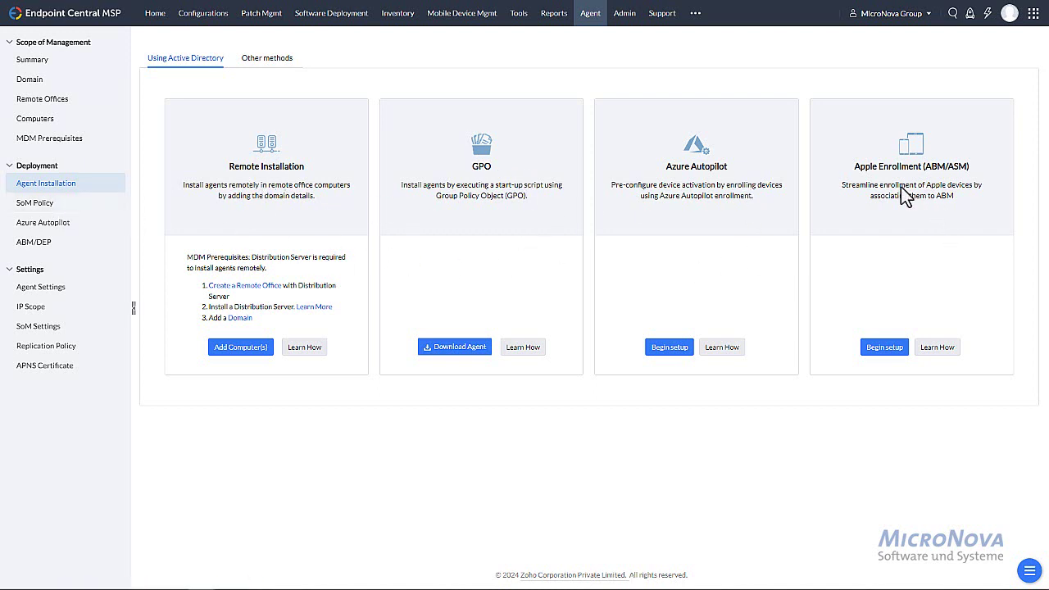
click(268, 64)
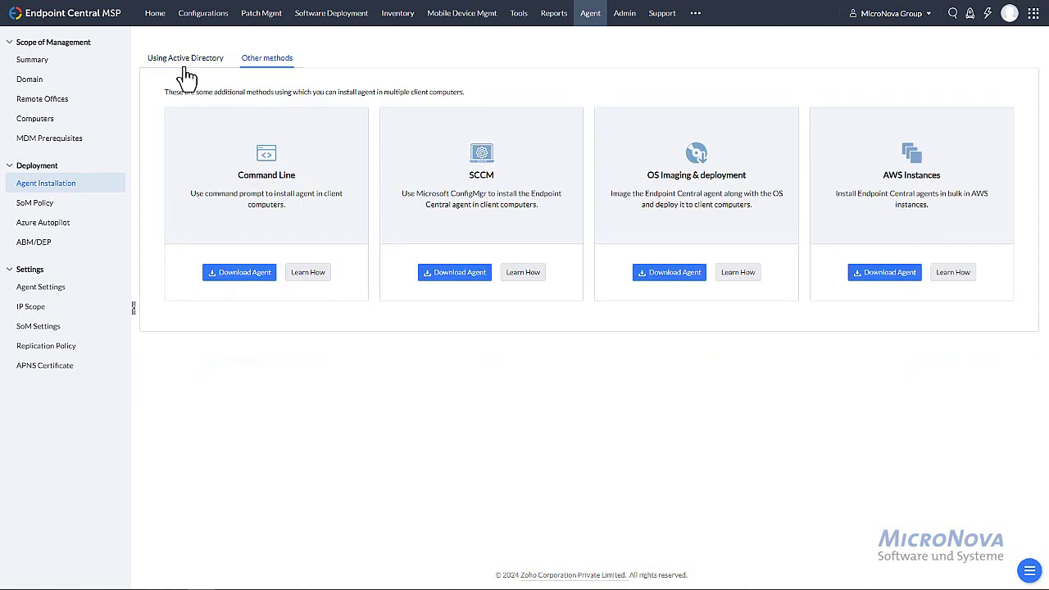
click(187, 65)
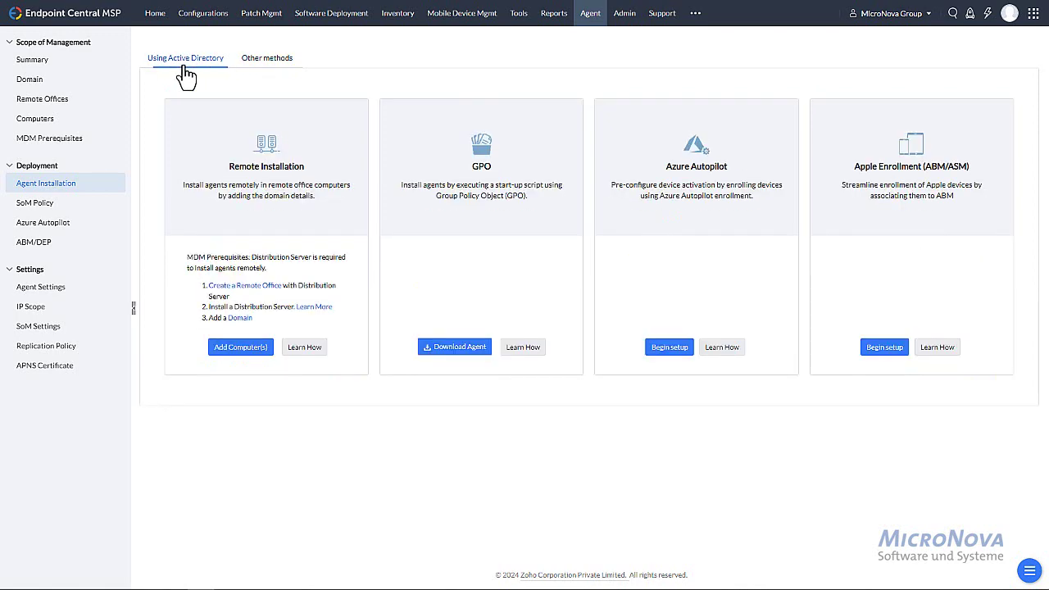